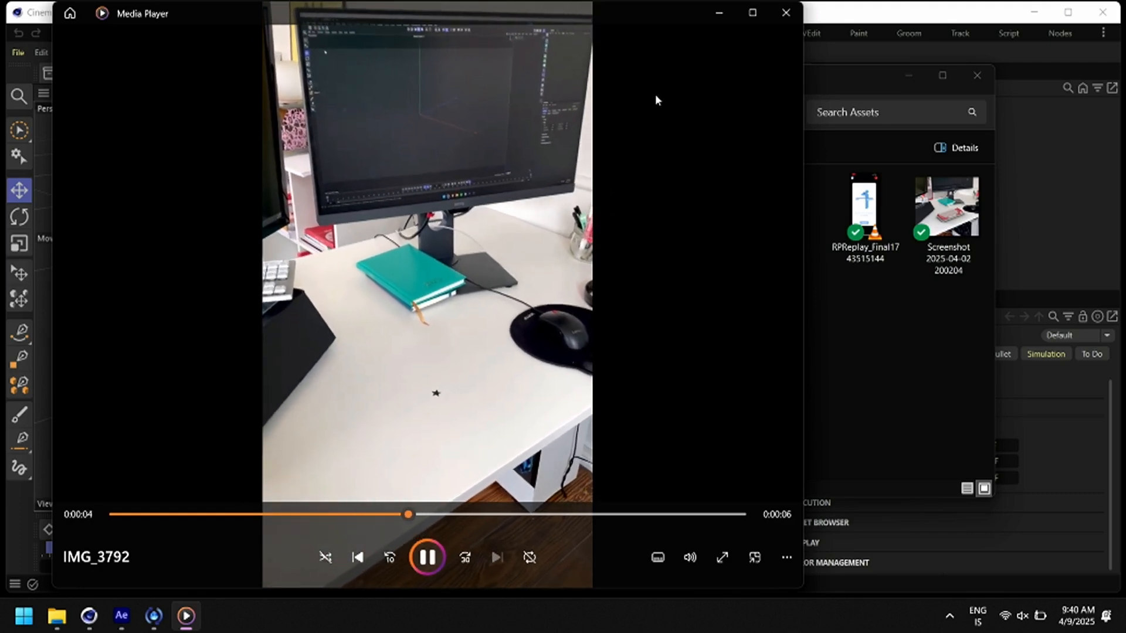
Close the video preview, switch to After Effects and start a new project
left_click(796, 20)
left_click(122, 615)
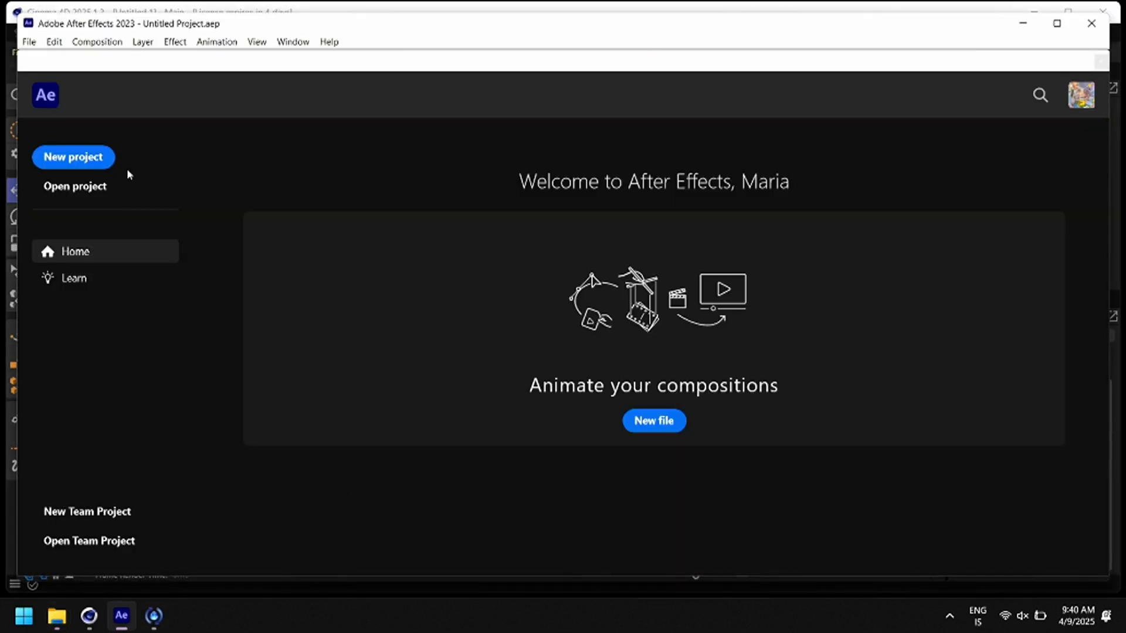
left_click(103, 159)
Create a new composition of 1080 x 1920 px at 24 frames per second
left_click(504, 254)
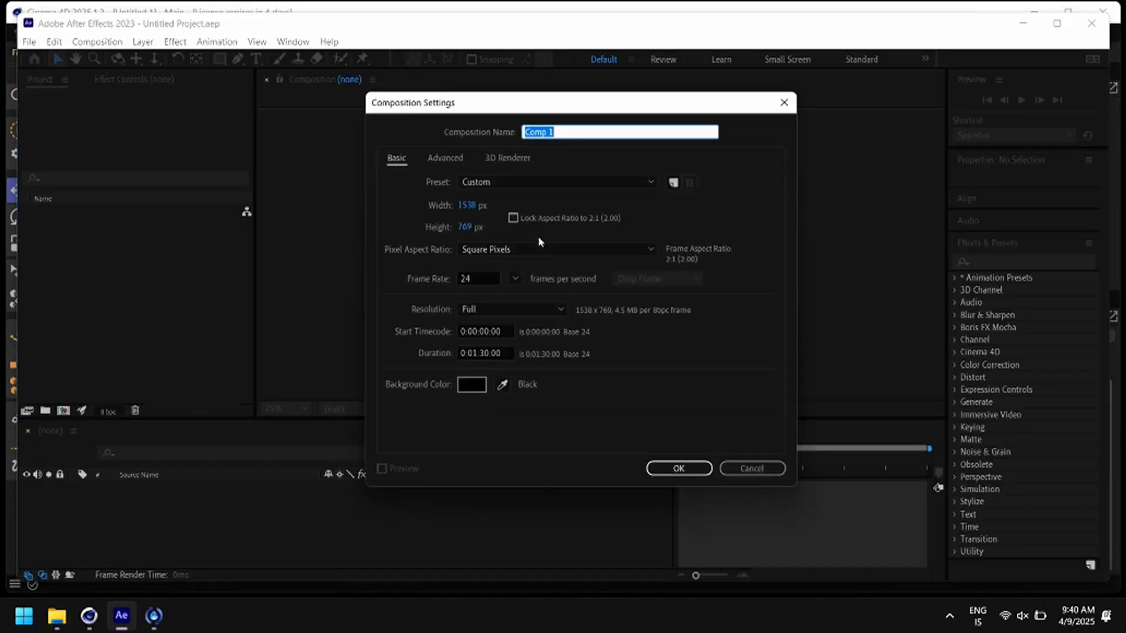
left_click(469, 206)
type("1080")
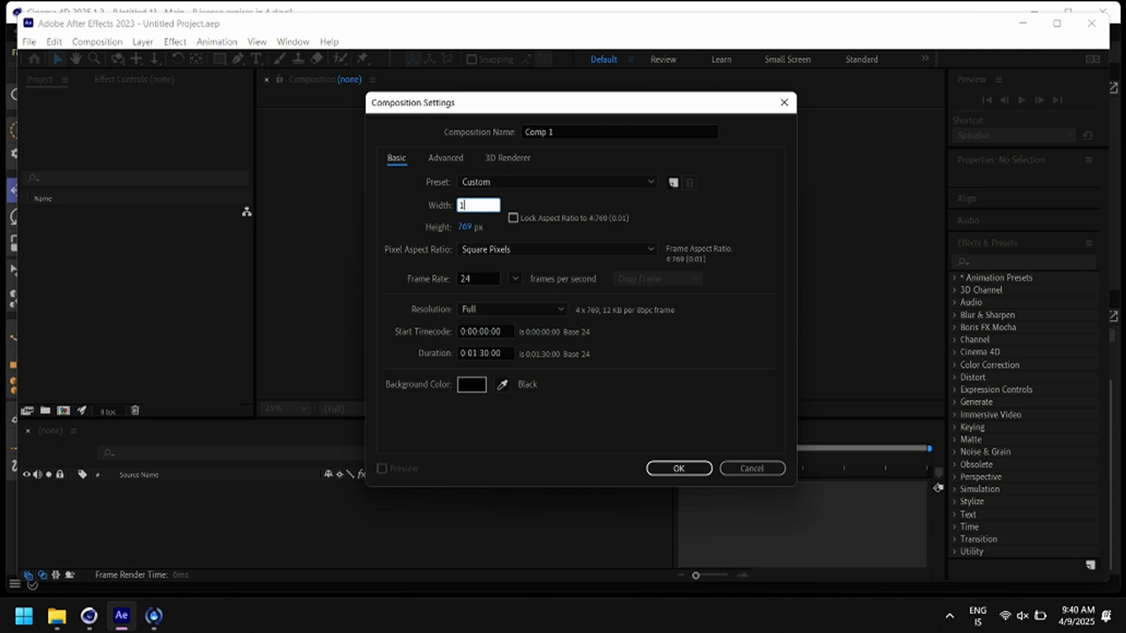
left_click(467, 227)
type("1920")
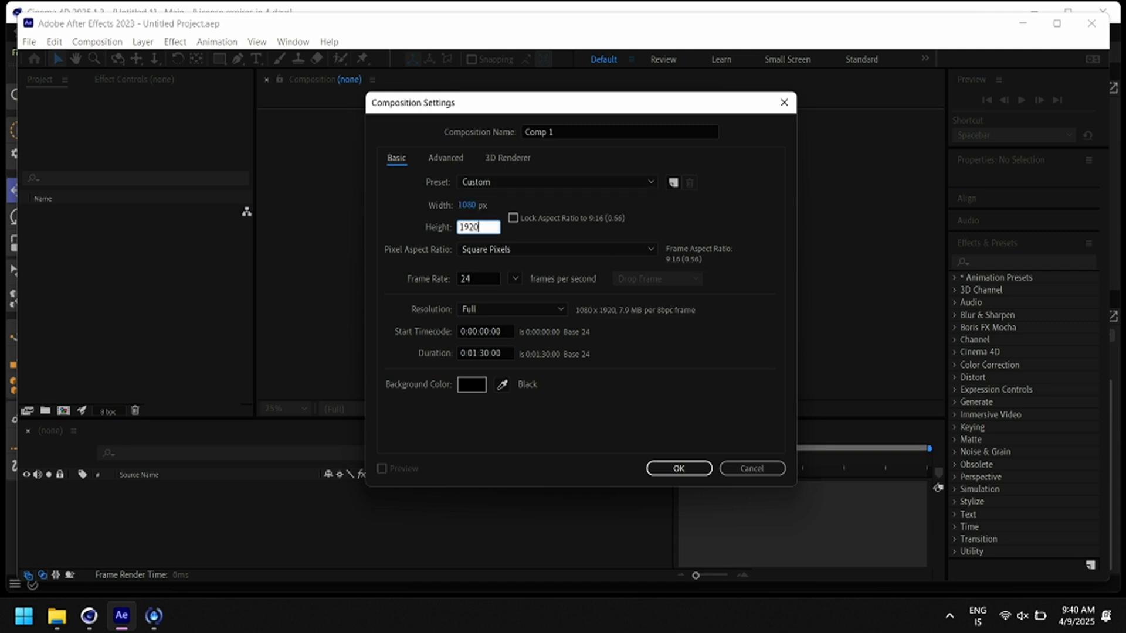
left_click(477, 284)
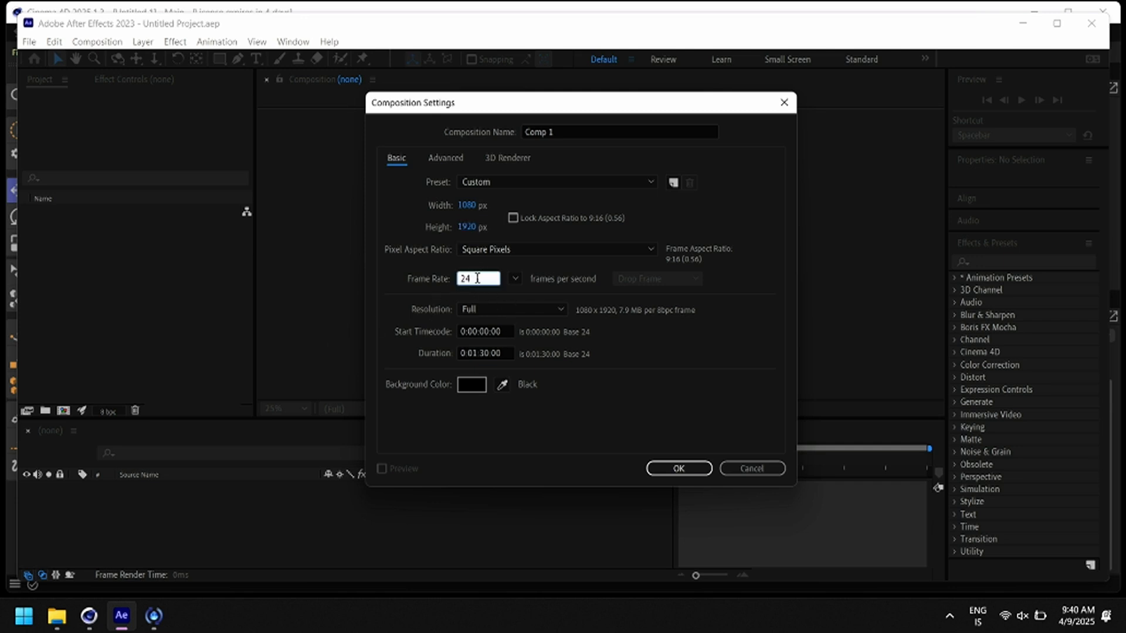
left_click(678, 469)
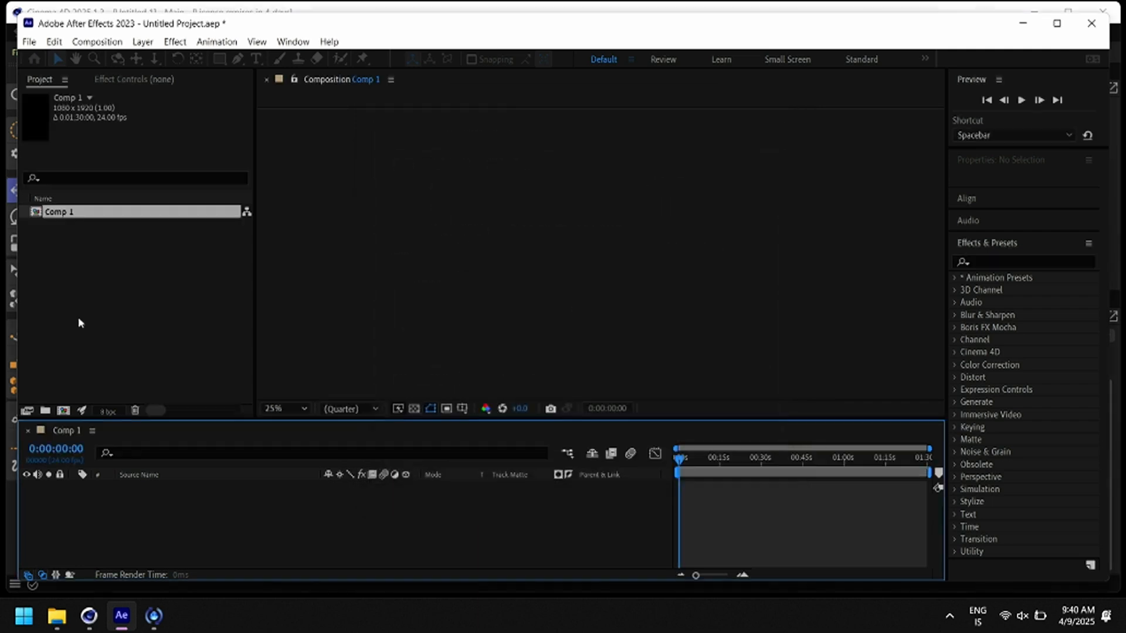
Import the IMG_3792 video from the Assets folder into the project
right_click(104, 277)
mouse_move(175, 354)
left_click(387, 348)
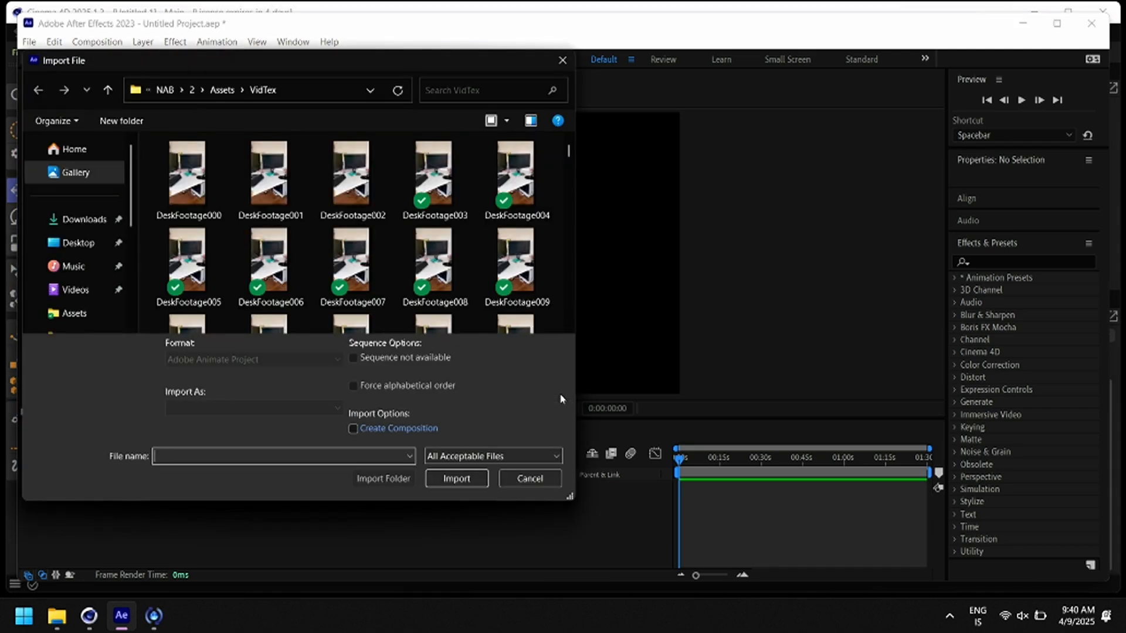
left_click(223, 90)
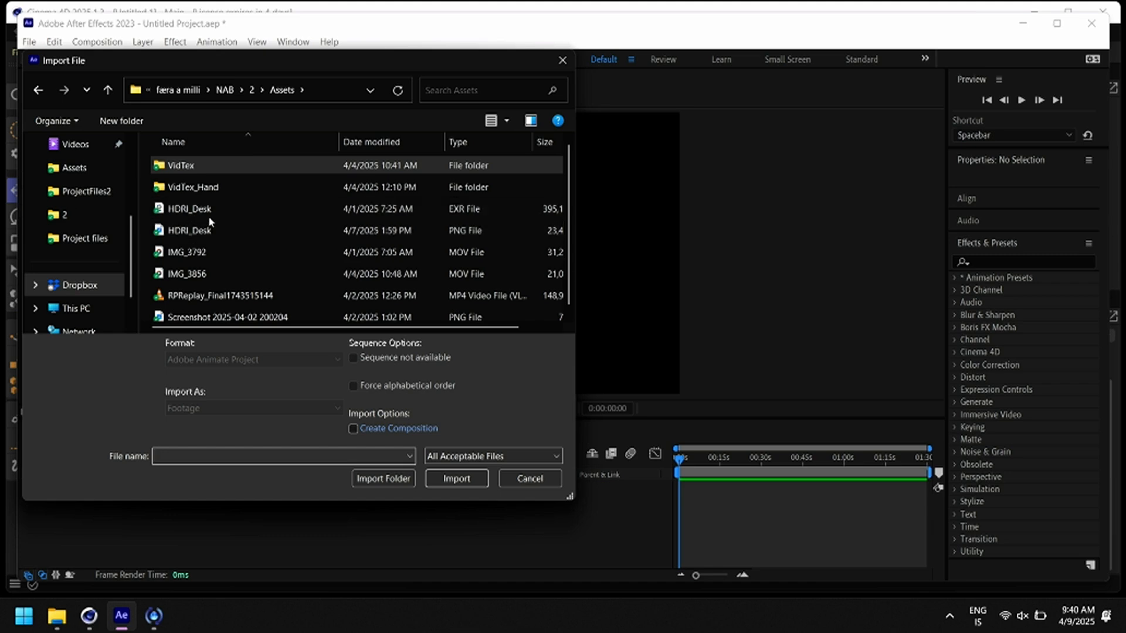
left_click(206, 249)
double_click(206, 248)
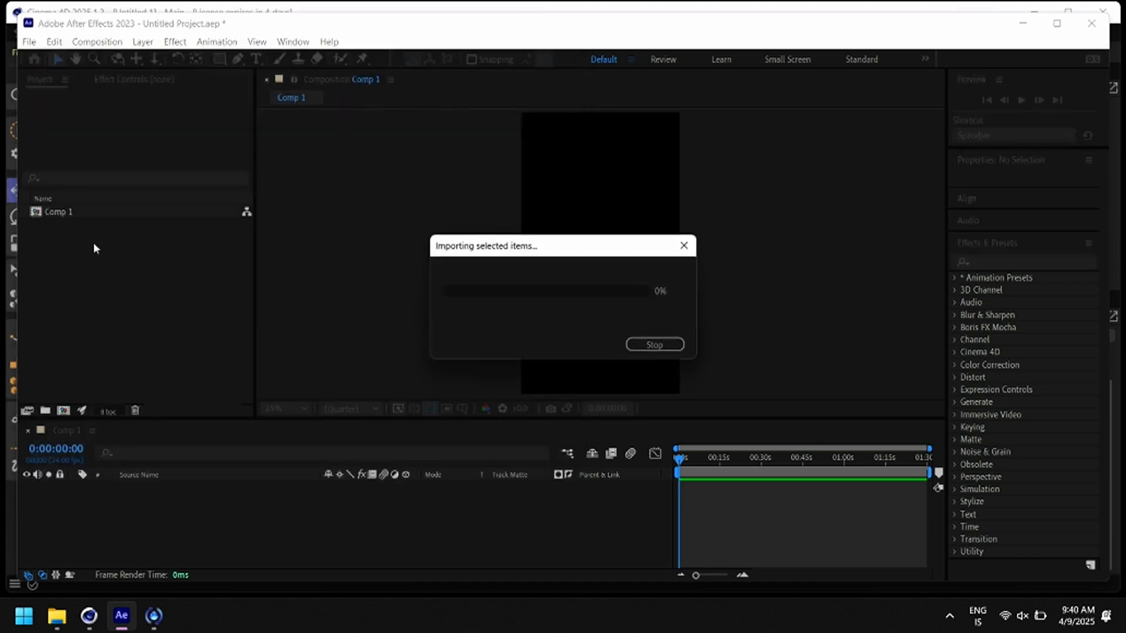
Add IMG_3792.MOV to the Comp 1 timeline and scale it proportionally to about 50.7% so it fits the frame
left_click_drag(111, 228, 529, 493)
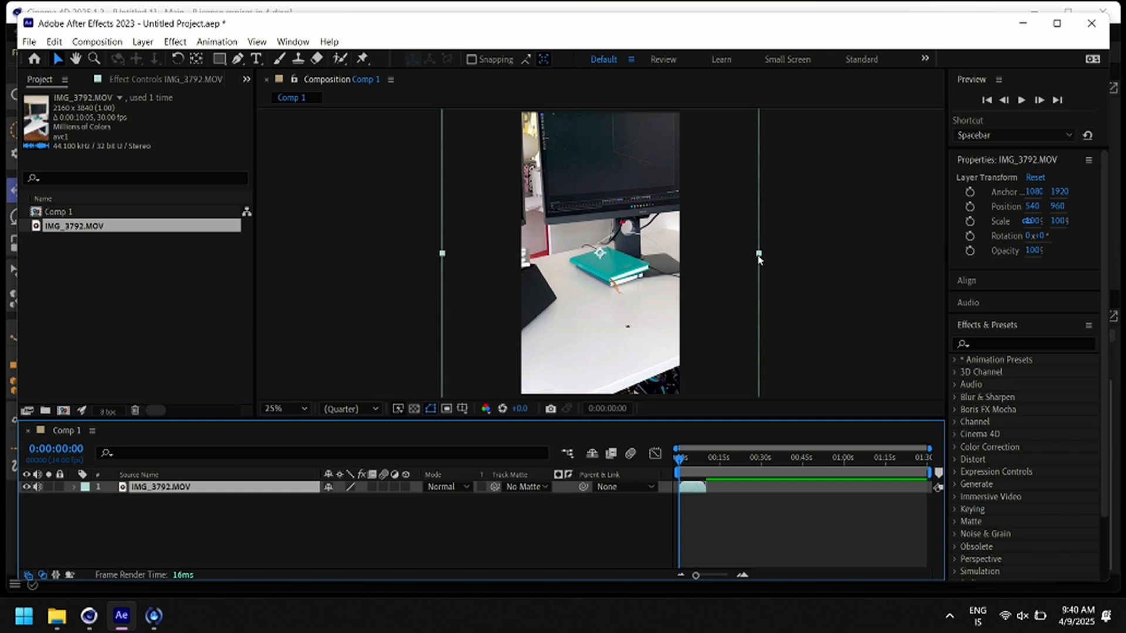
left_click(714, 259)
left_click_drag(760, 257, 682, 257, "shift")
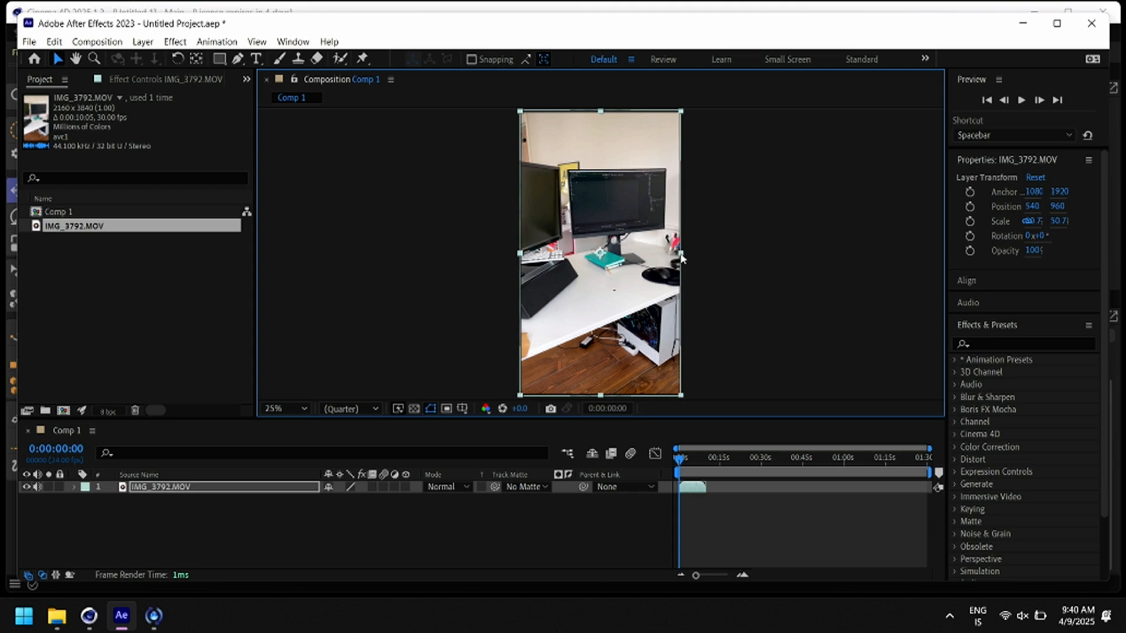
Interpret the IMG_3792.MOV footage at a frame rate of 24 frames per second
right_click(69, 230)
mouse_move(125, 322)
left_click(325, 322)
type("24")
left_click(668, 572)
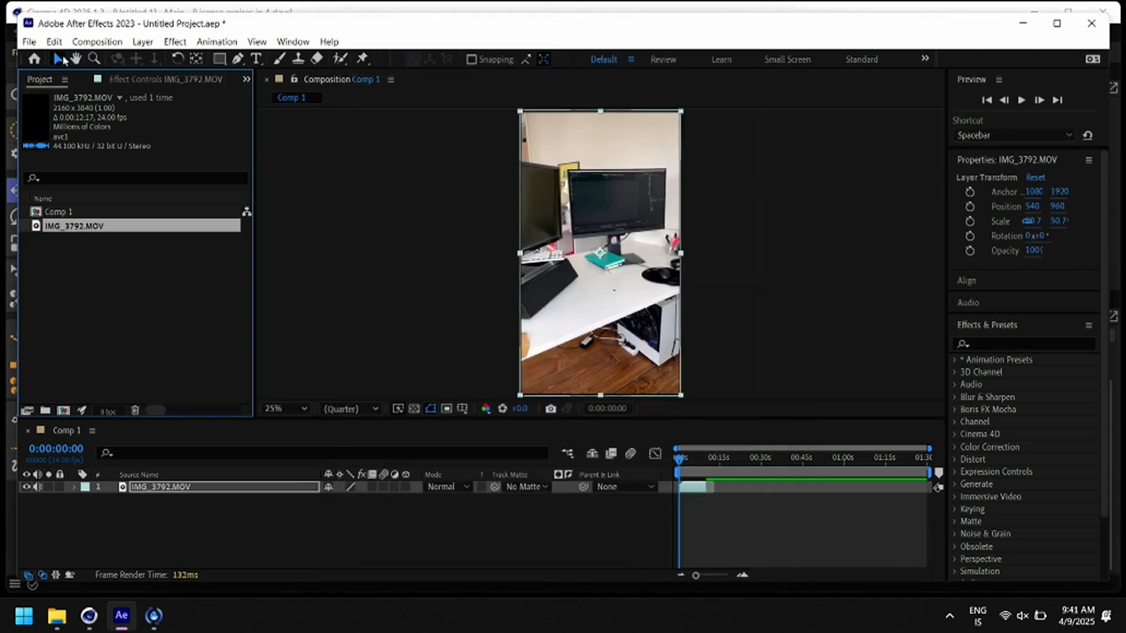
left_click(28, 42)
mouse_move(200, 254)
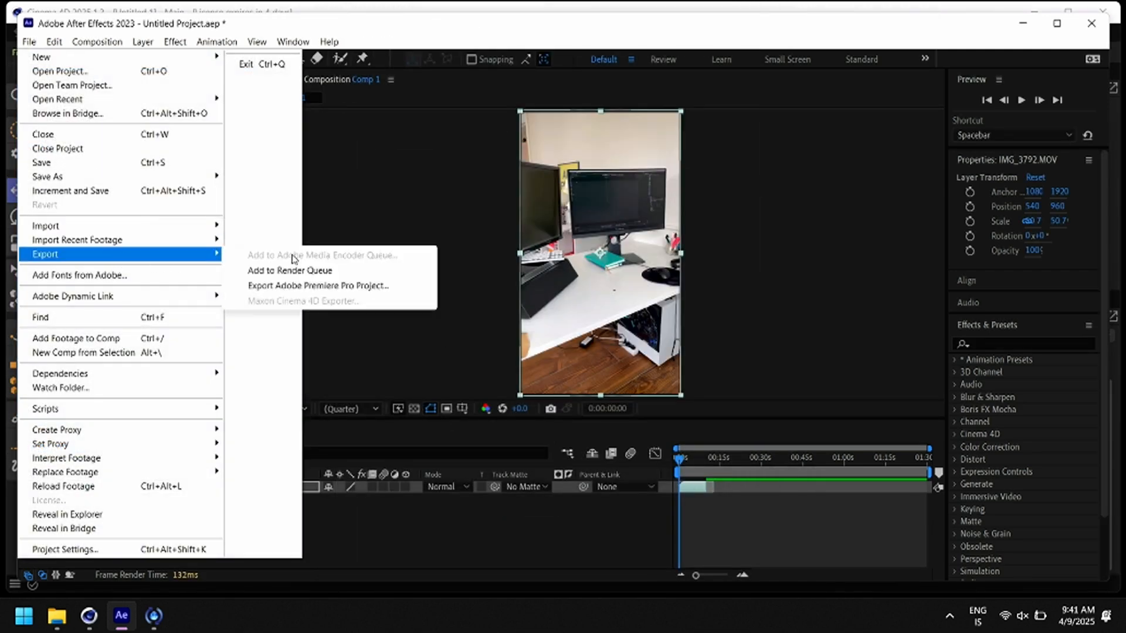
left_click(442, 189)
Select the IMG_3792.MOV layer in the timeline and send Comp 1 to the Adobe Media Encoder queue
left_click(207, 531)
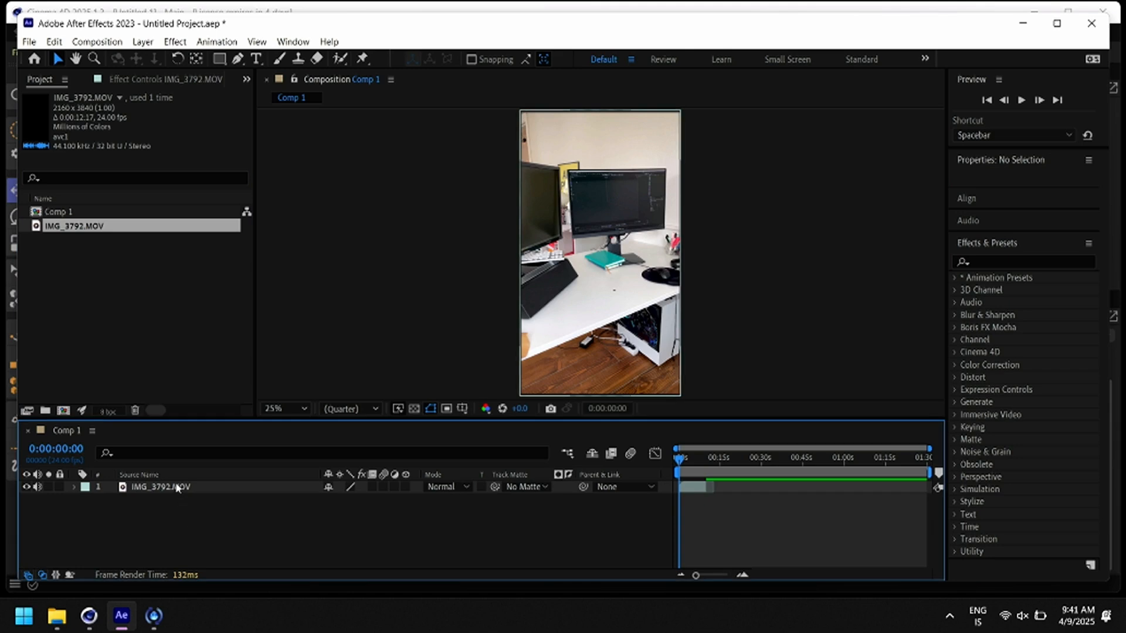
left_click(177, 488)
left_click(33, 47)
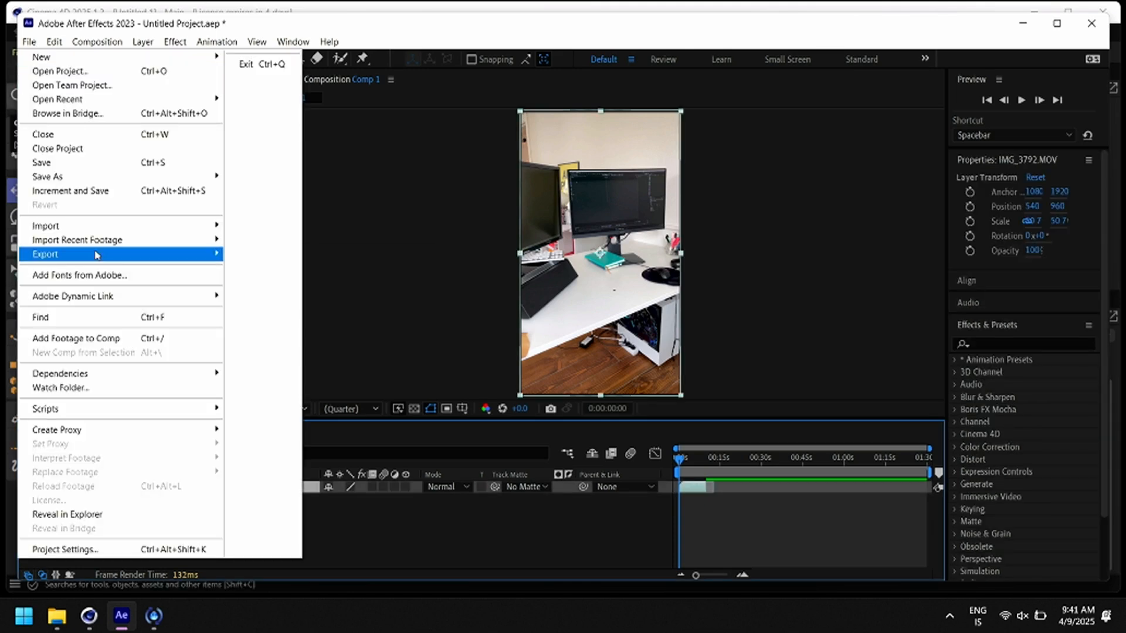
left_click(626, 233)
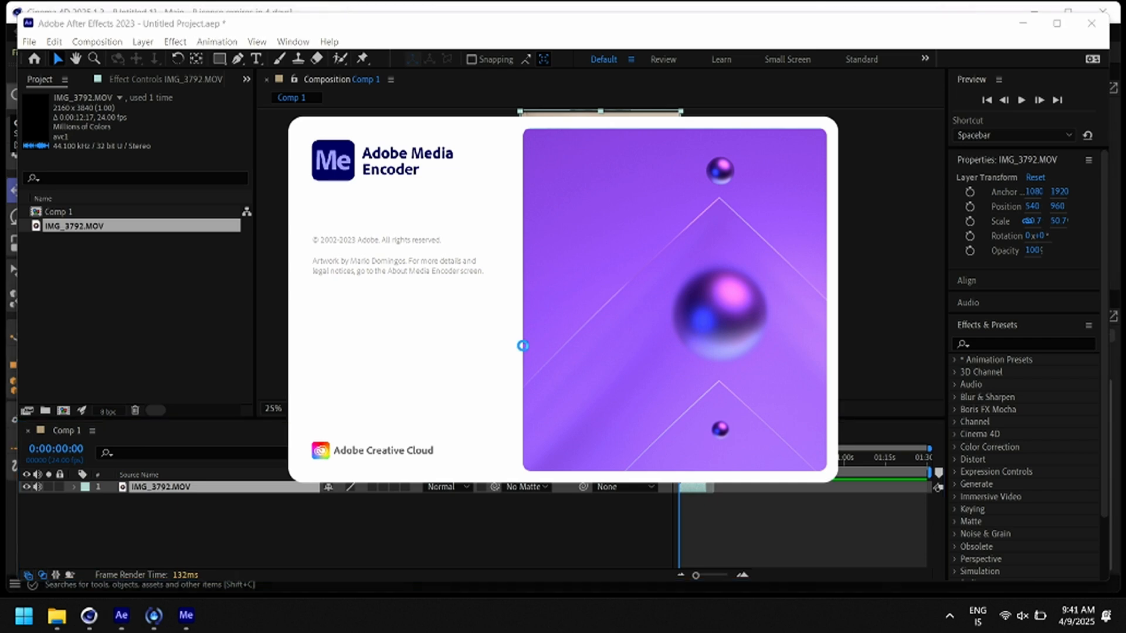
Switch to Cinema 4D and set the project frame rate to 24 FPS
left_click(92, 619)
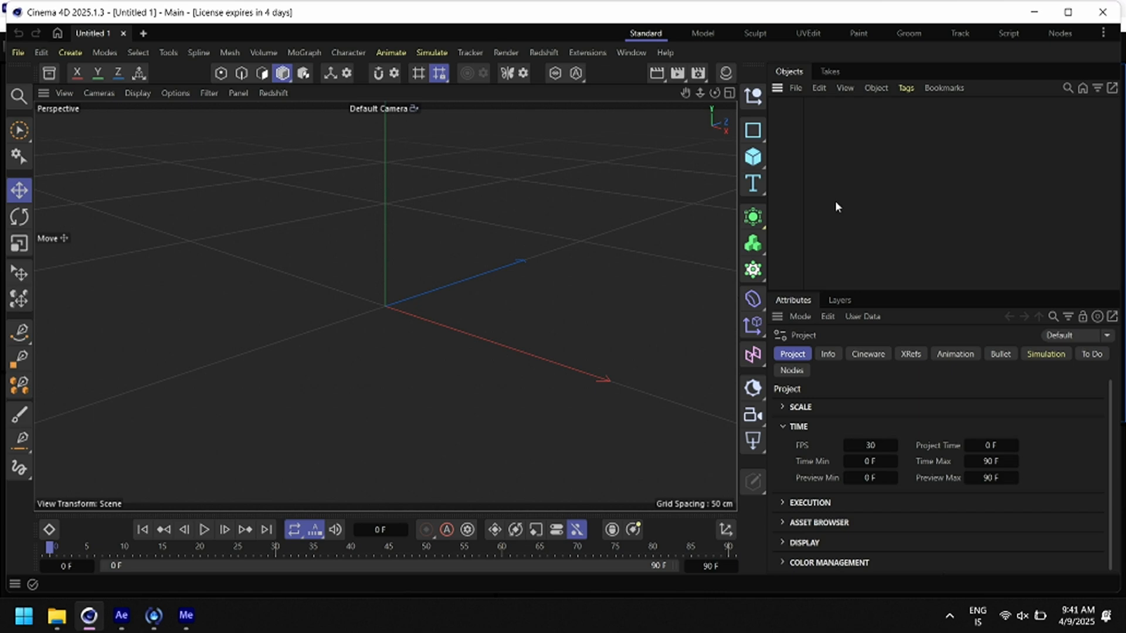
left_click(872, 445)
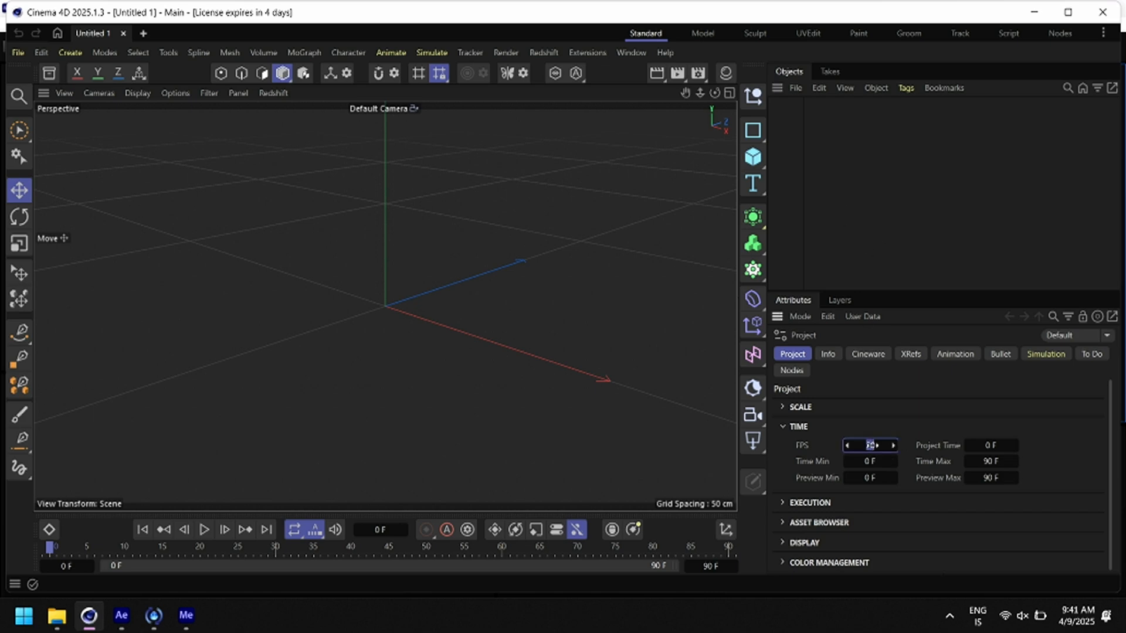
type("24")
key("Return")
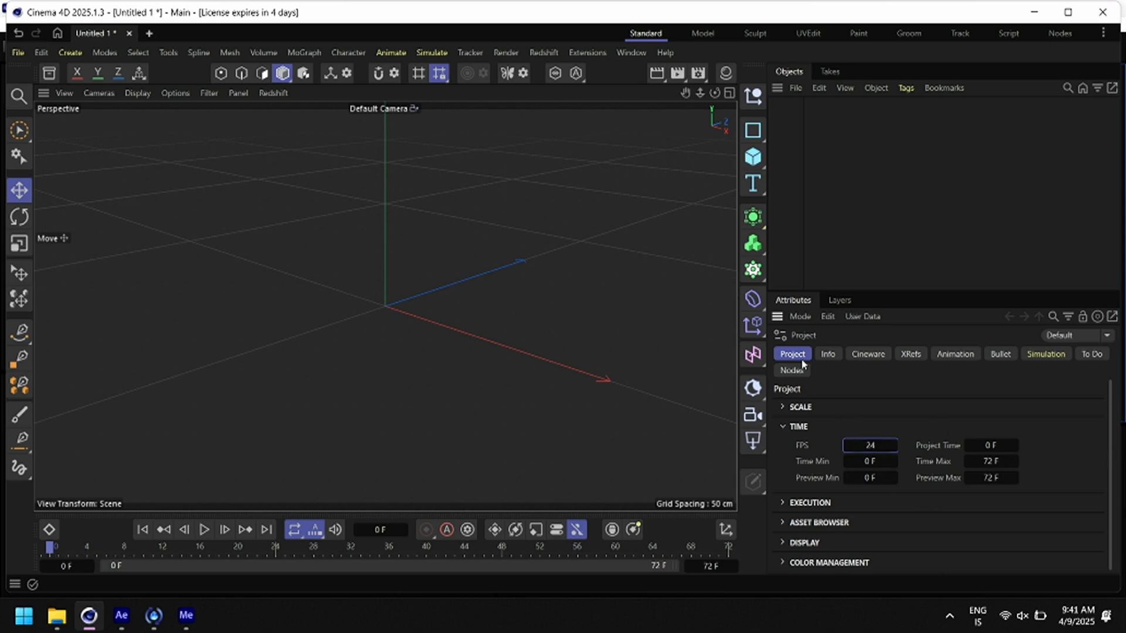
Configure the render output to 1080 x 1920 pixels with a frame rate of 24
left_click(506, 53)
left_click(562, 316)
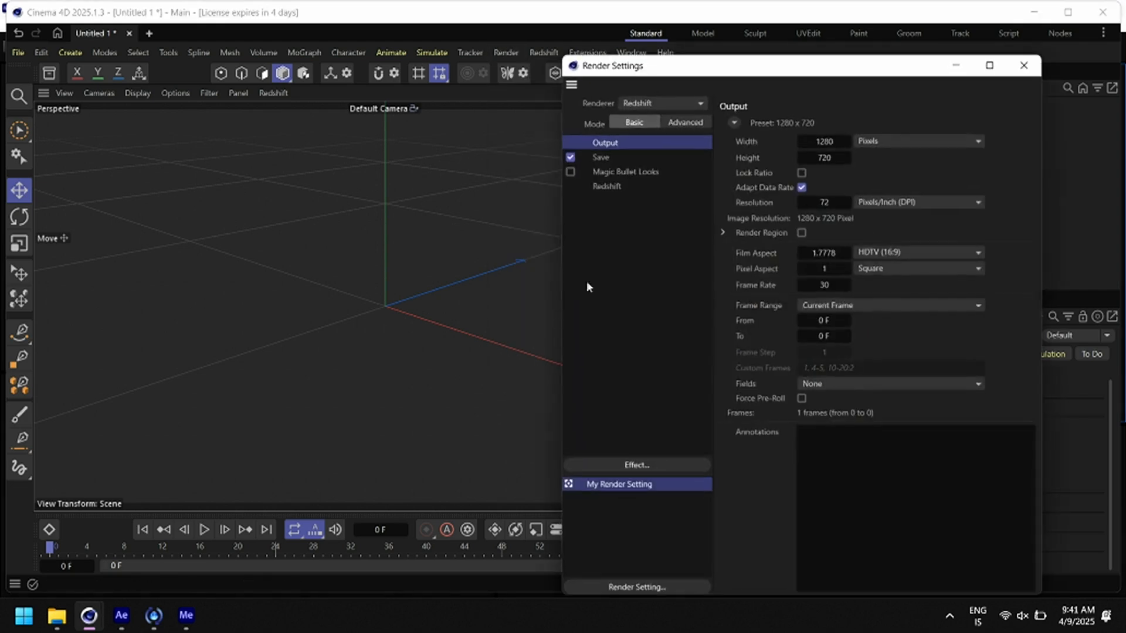
left_click(825, 140)
type("1080")
left_click(831, 156)
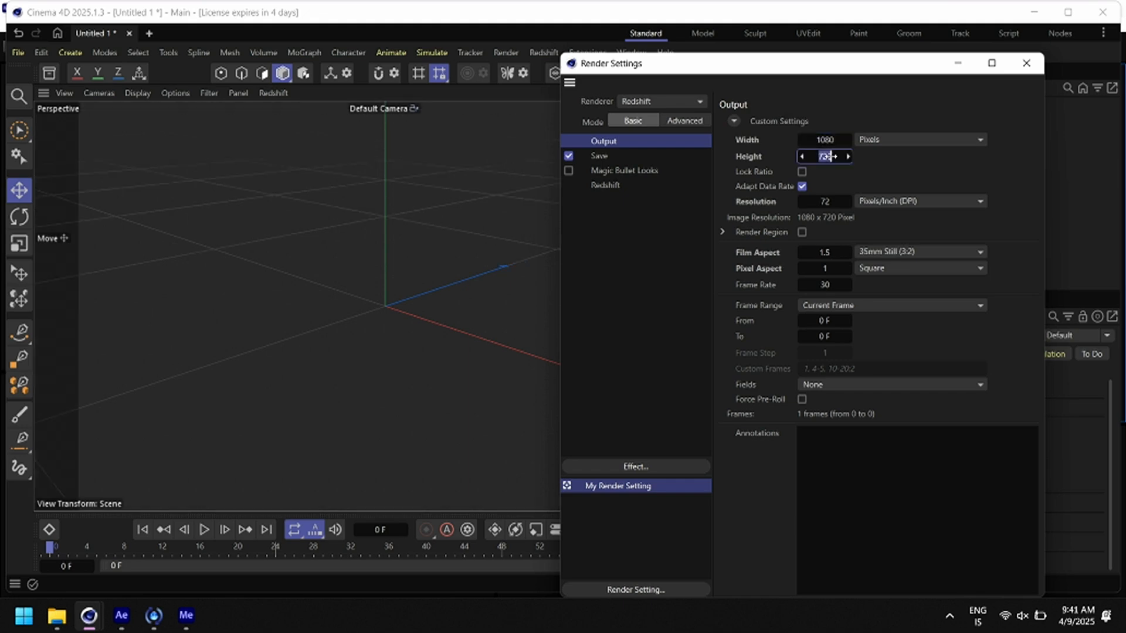
type("1920")
key("Return")
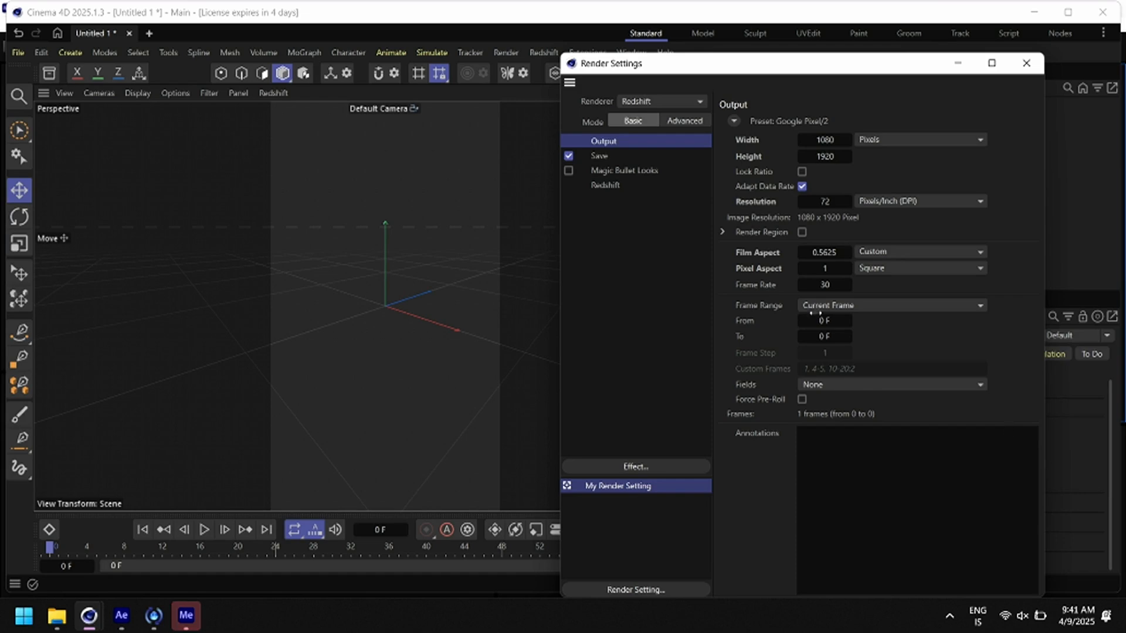
left_click(839, 284)
type("24")
key("Return")
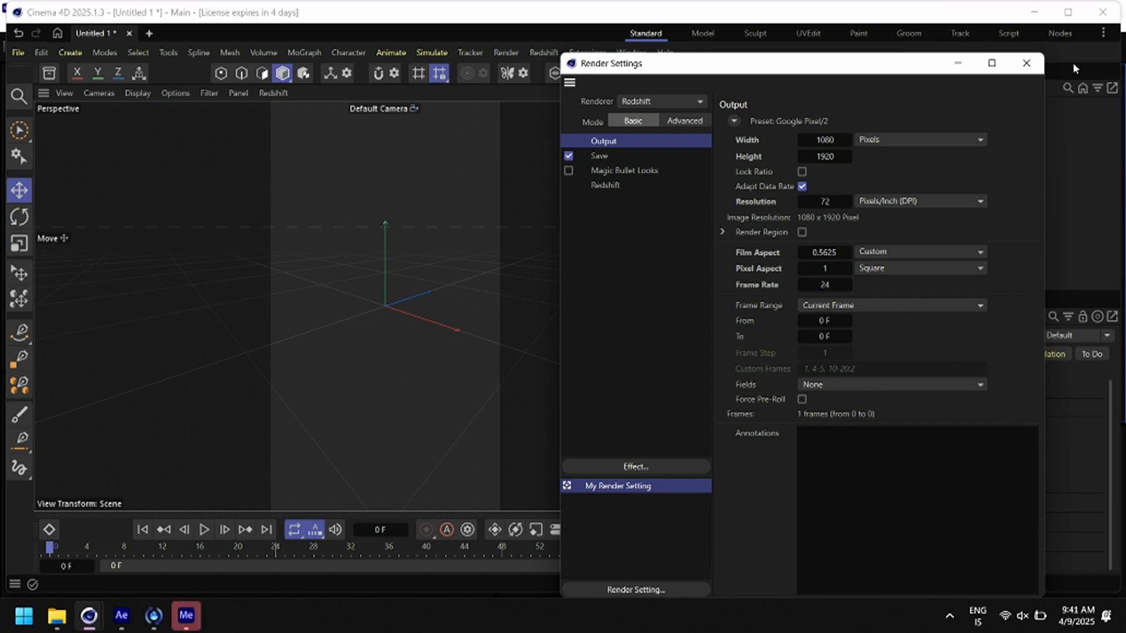
left_click(1027, 64)
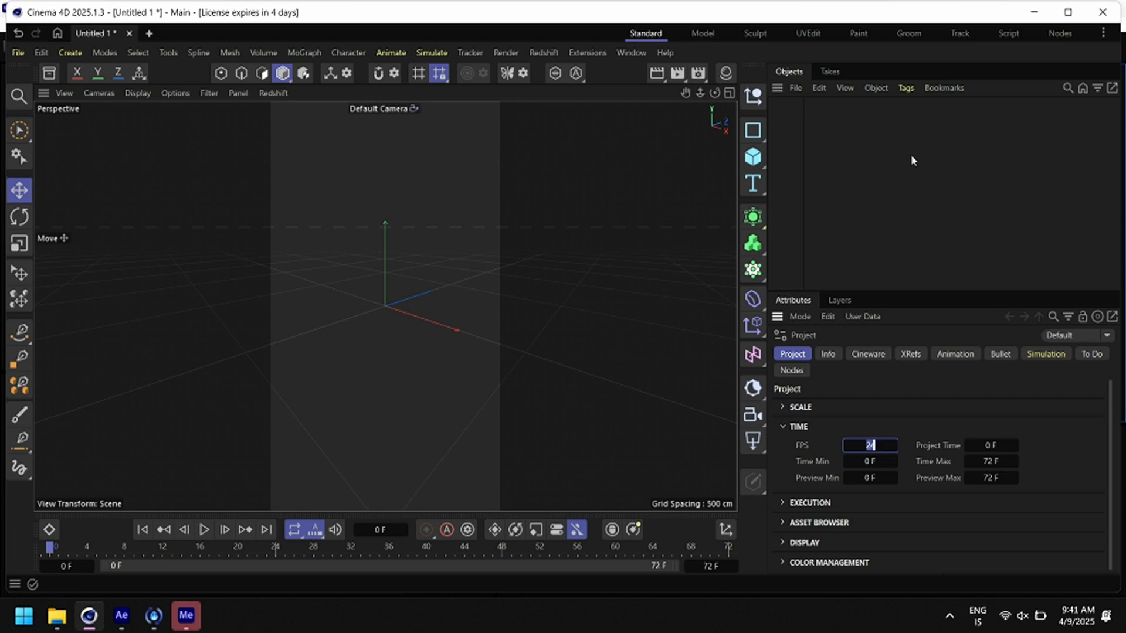
Add a Motion Tracker and load the image sequence starting at DeskFootage000 from the Assets/VidTex folder as its footage
left_click(469, 53)
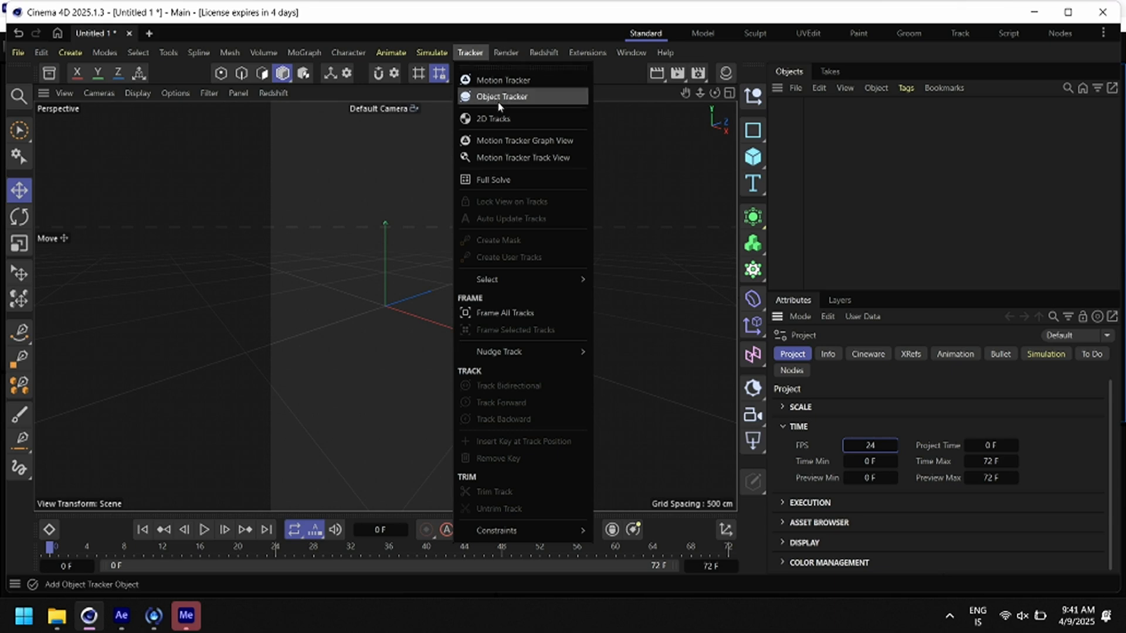
left_click(1029, 188)
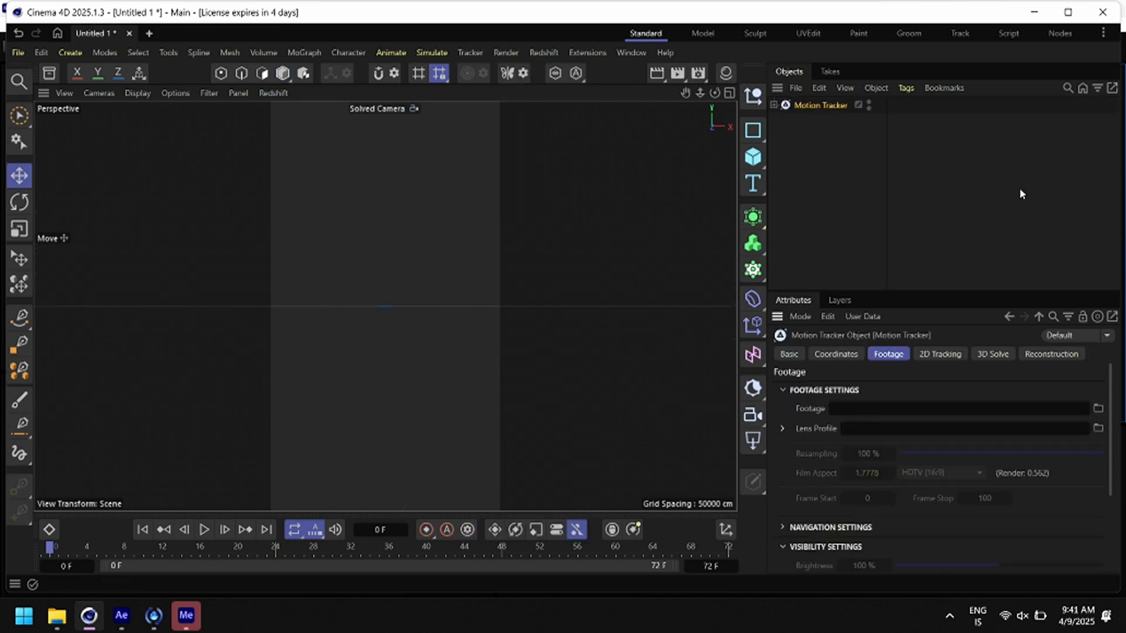
left_click(1098, 409)
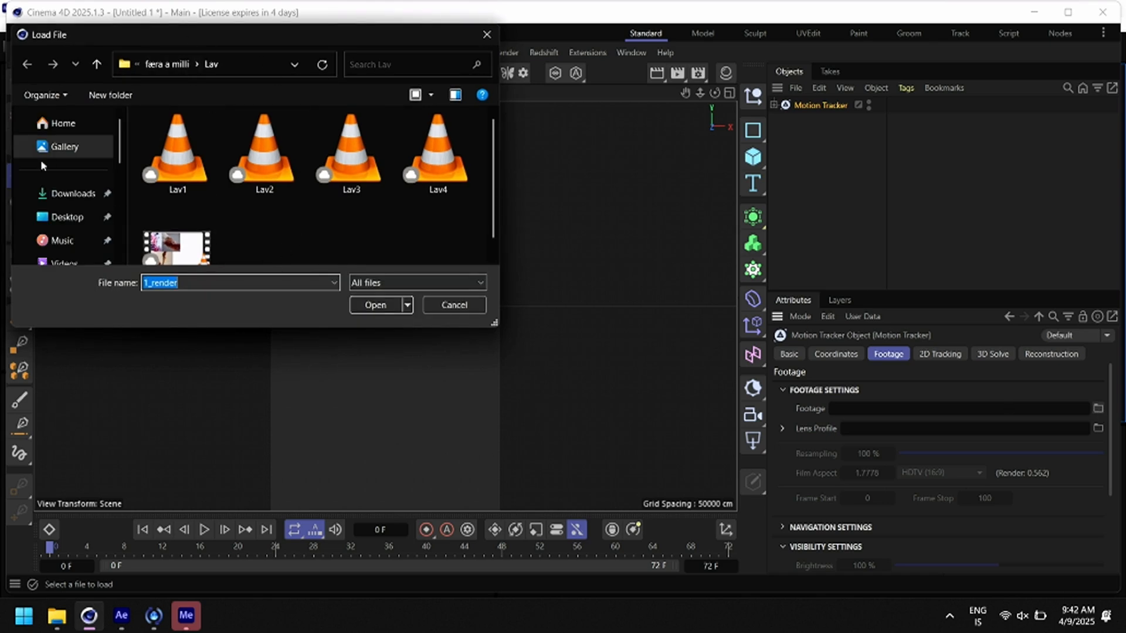
left_click(67, 217)
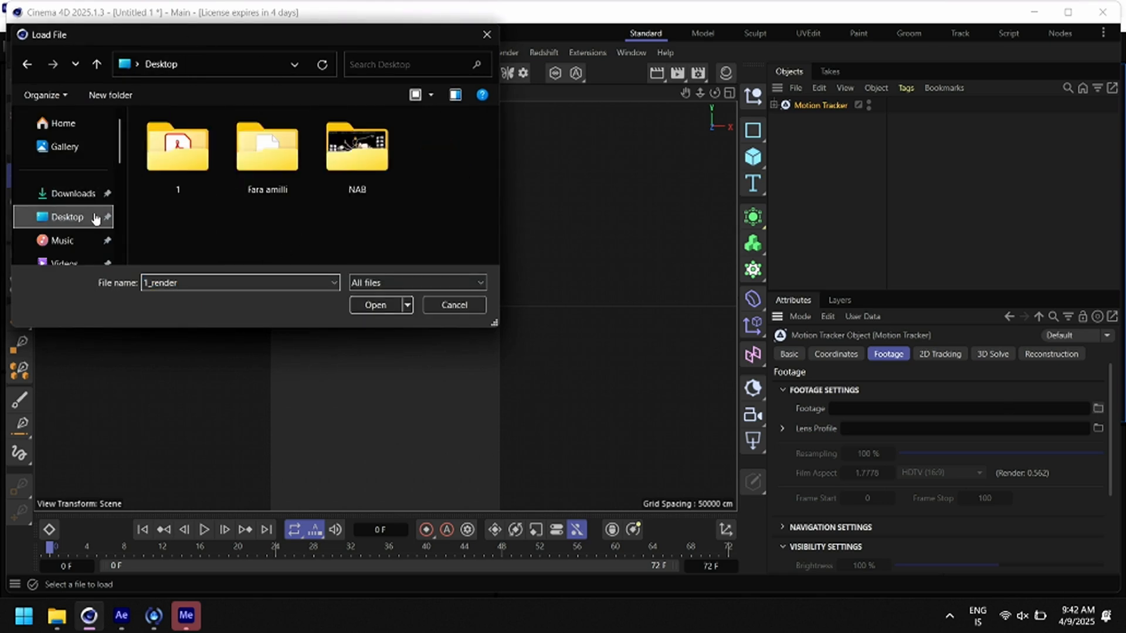
double_click(333, 159)
double_click(184, 163)
double_click(171, 139)
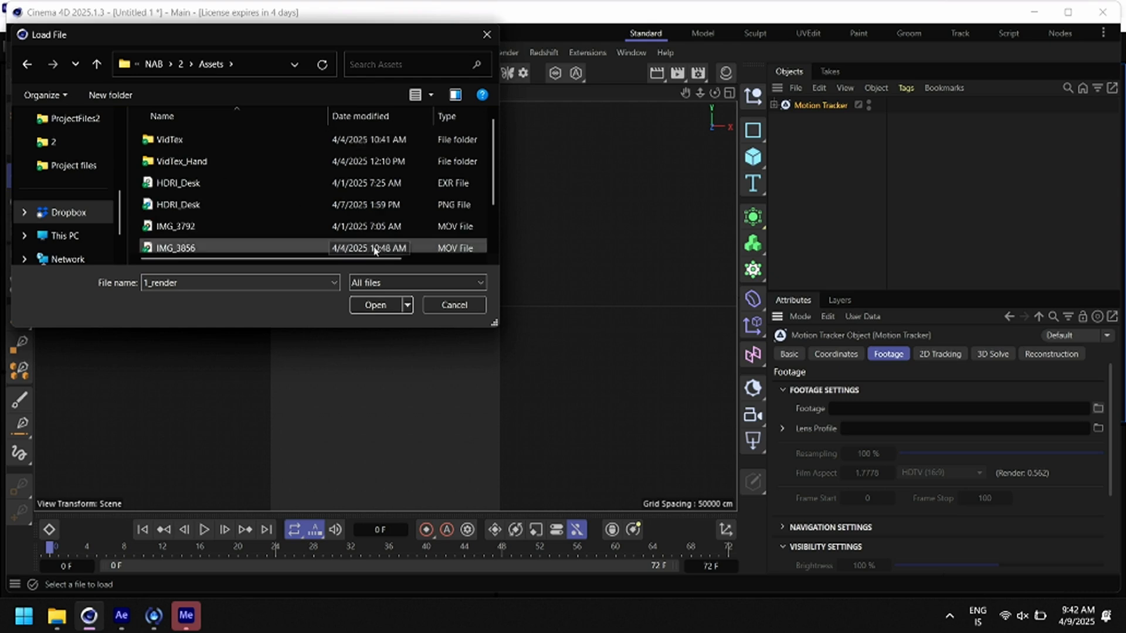
double_click(188, 141)
left_click(197, 172)
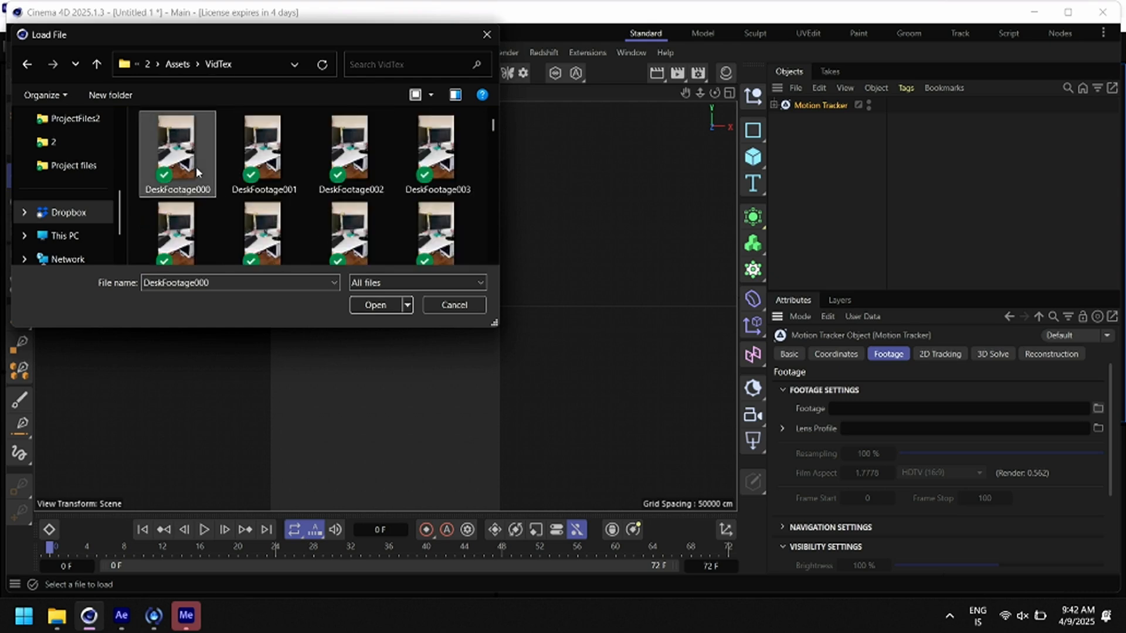
left_click(374, 309)
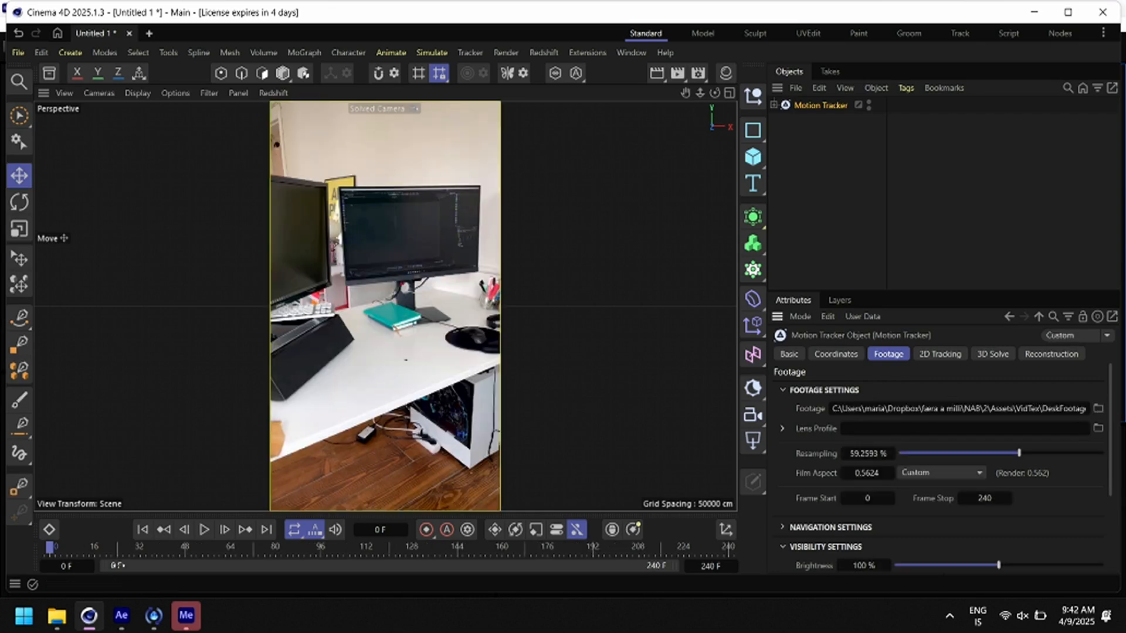
Set the Motion Tracker's footage resampling to 100 % and create a background object from the footage
left_click_drag(44, 556, 26, 630)
left_click_drag(1019, 453, 1102, 453)
left_click_drag(51, 551, 2, 624)
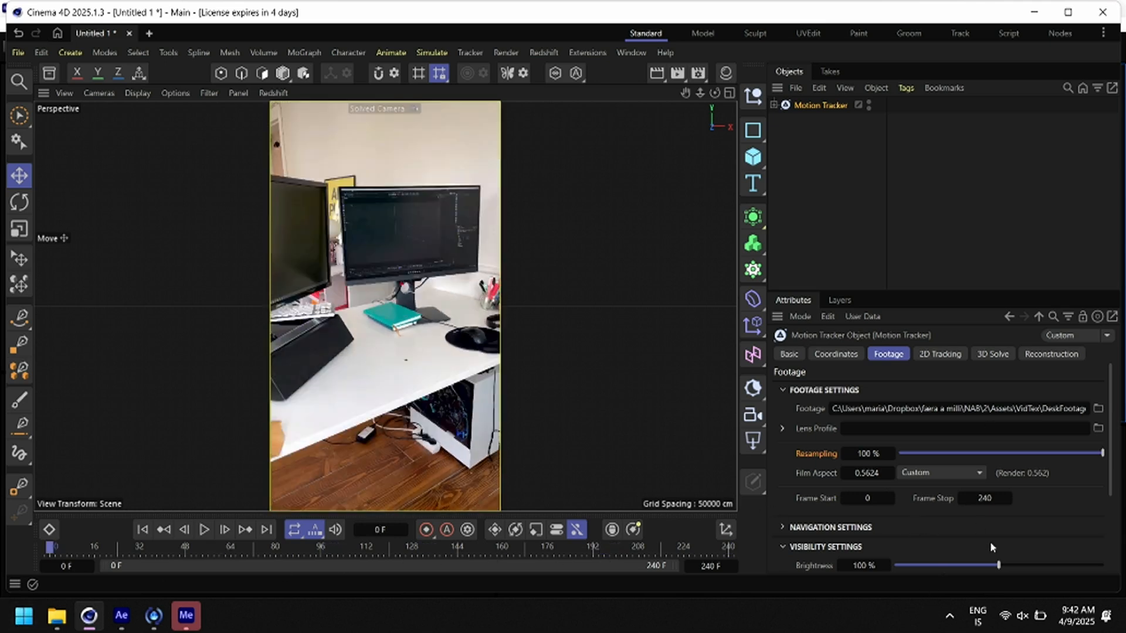
scroll(991, 547, "down", 3)
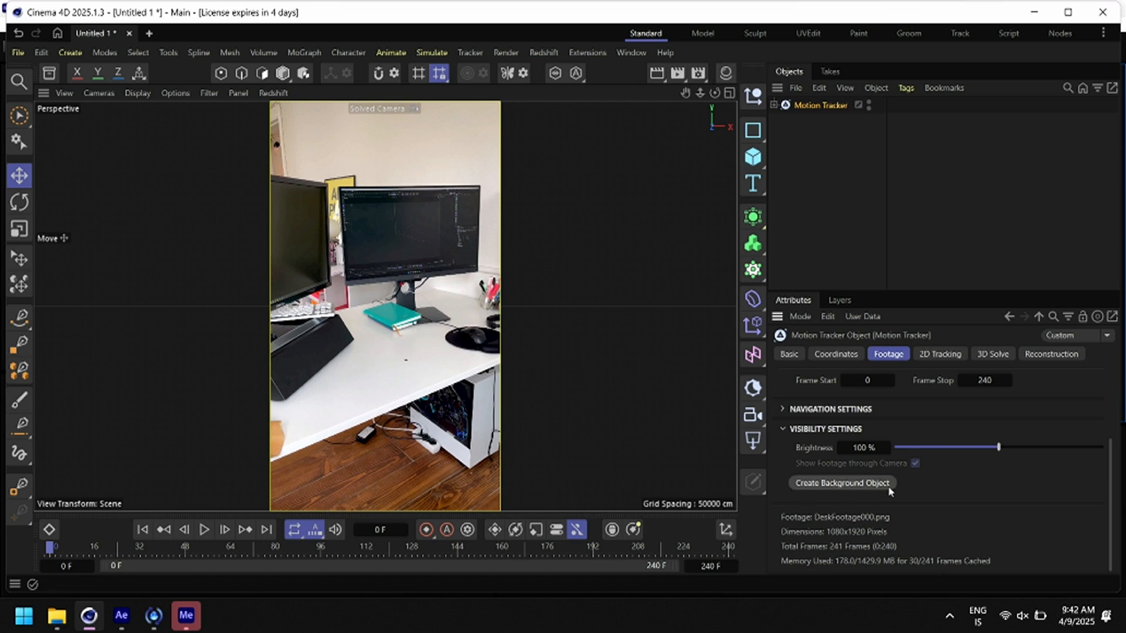
left_click(840, 486)
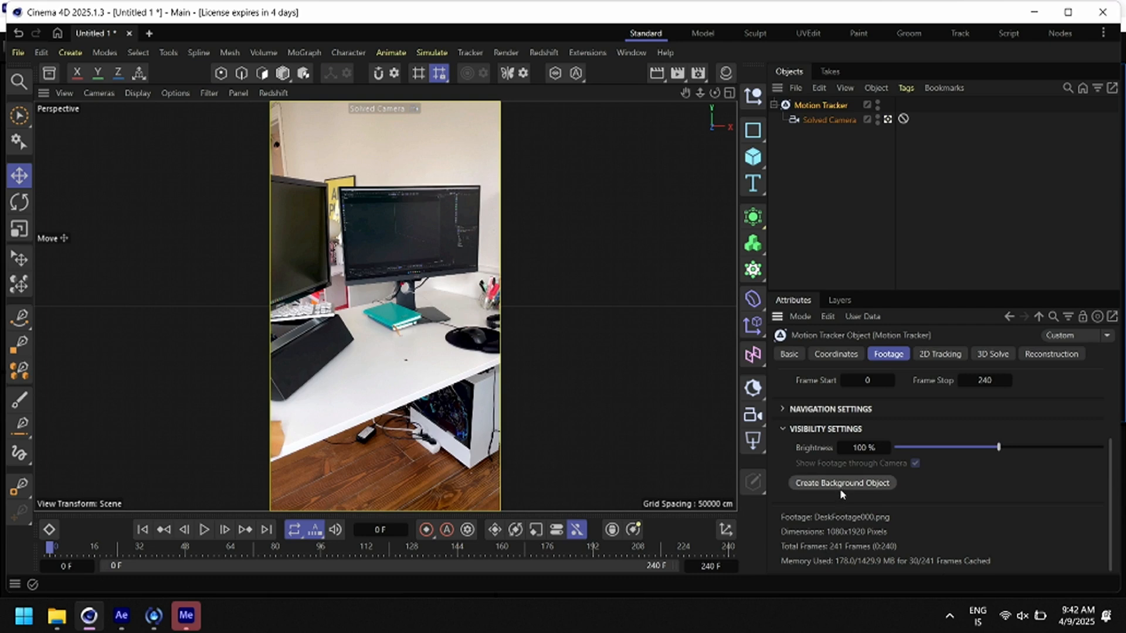
Close Adobe Media Encoder and return to Cinema 4D
left_click(186, 615)
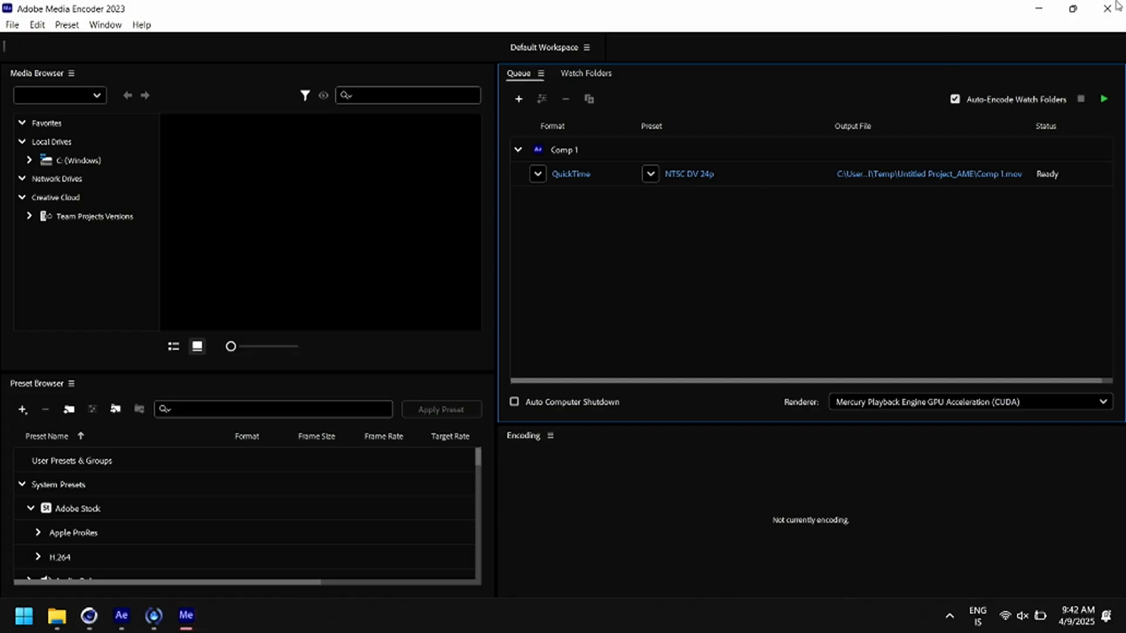
mouse_move(186, 615)
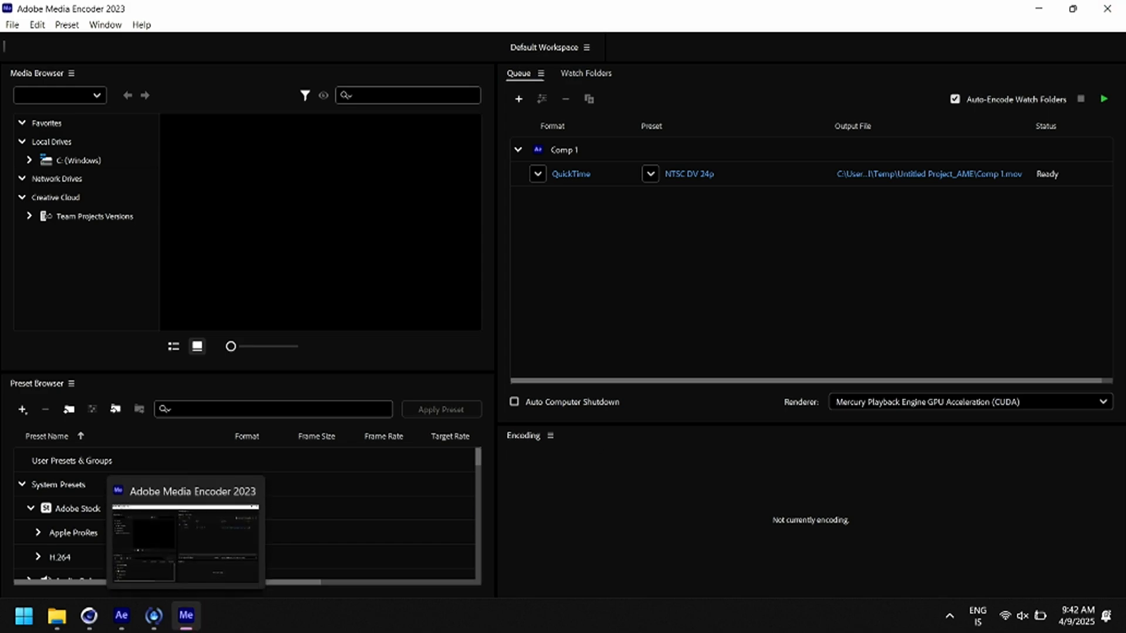
left_click(88, 615)
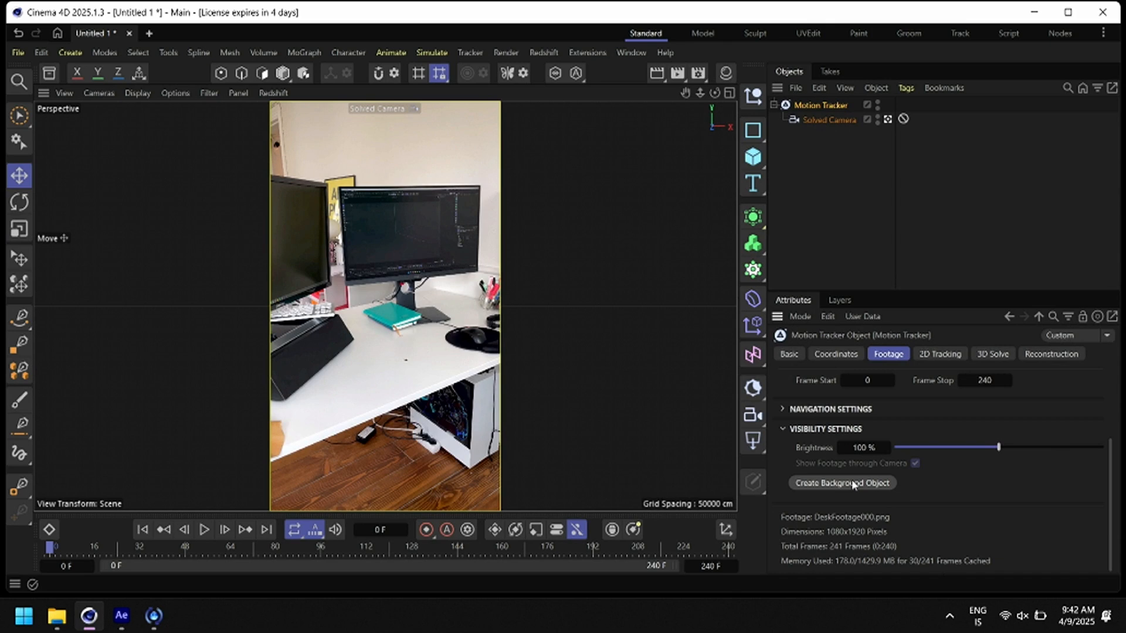
Examine the Motion Tracker's footage settings, including its visibility options and memory usage
left_click(831, 160)
left_click(801, 104)
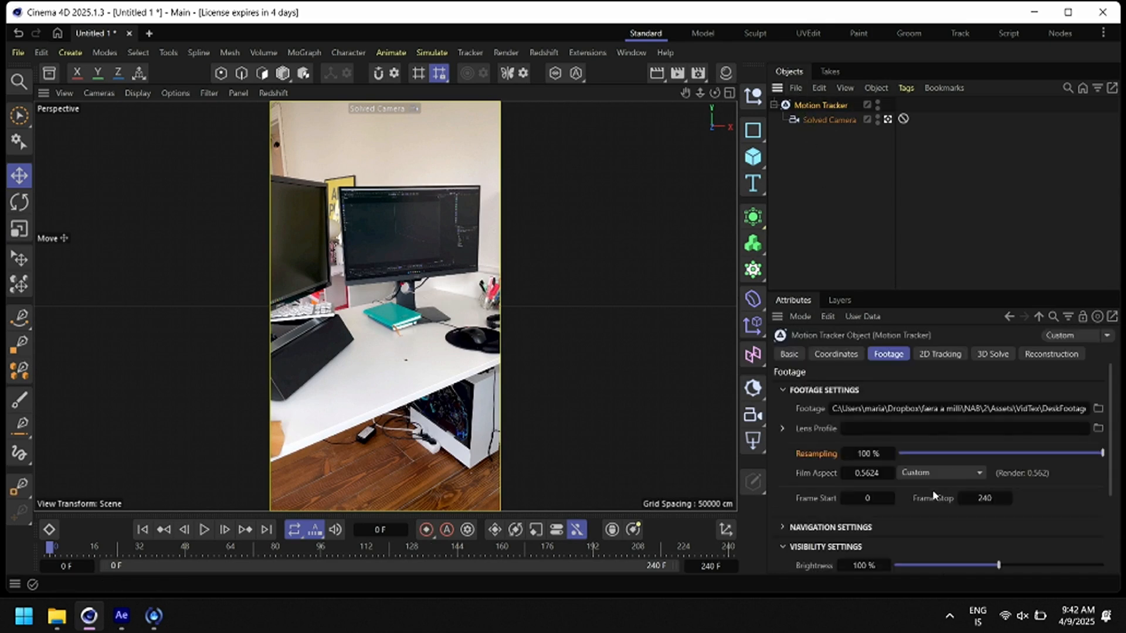
scroll(896, 497, "down", 4)
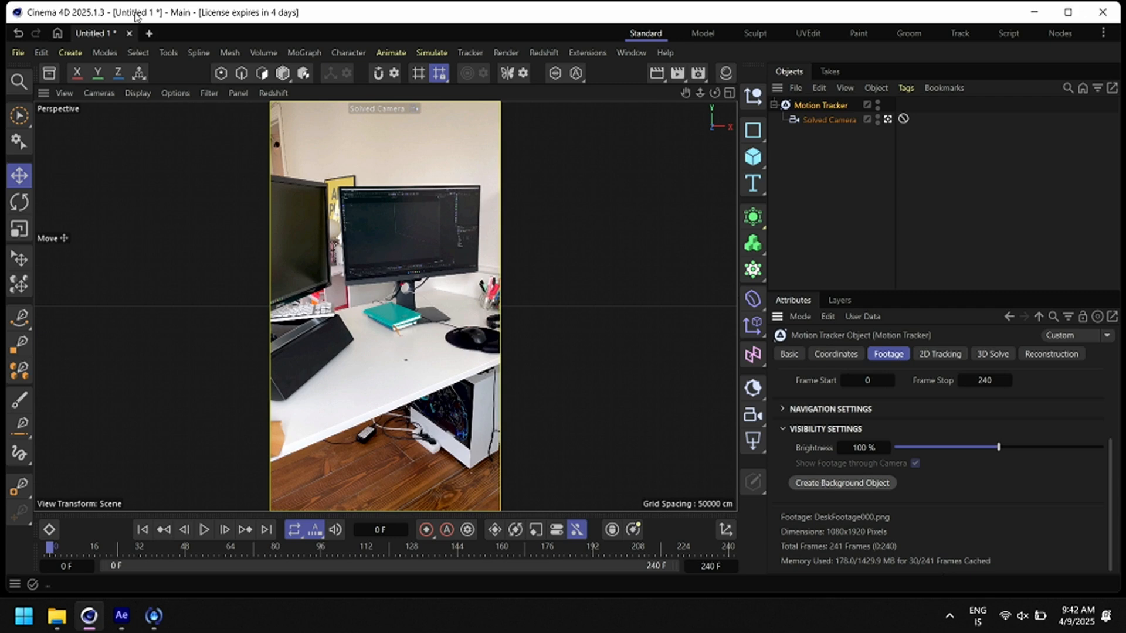
left_click(850, 228)
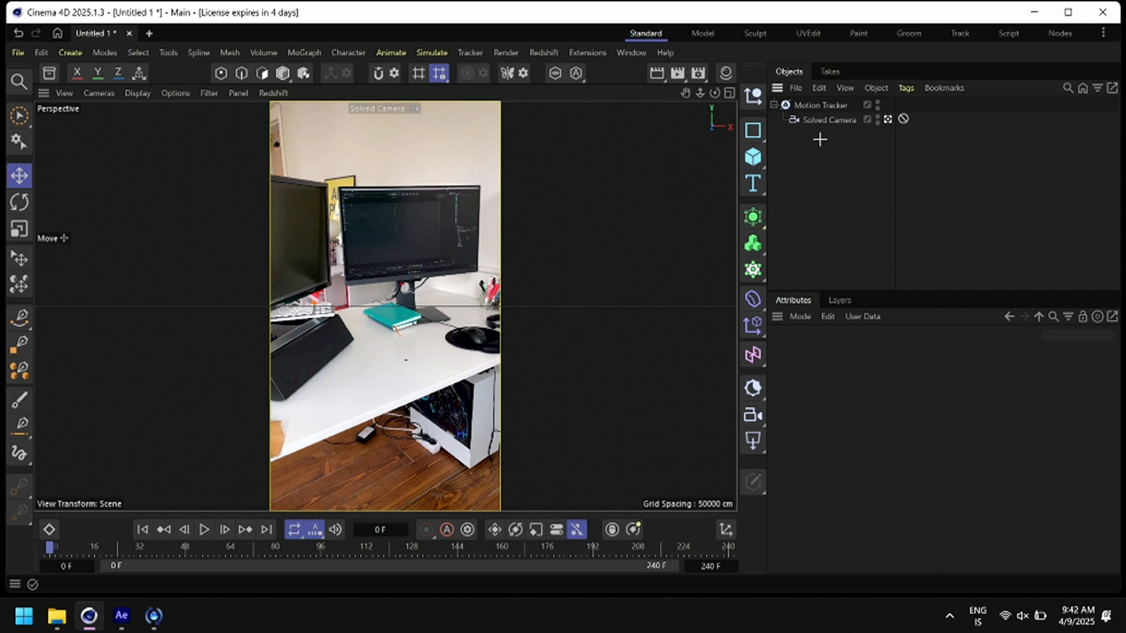
left_click_drag(820, 139, 826, 105)
left_click(836, 104)
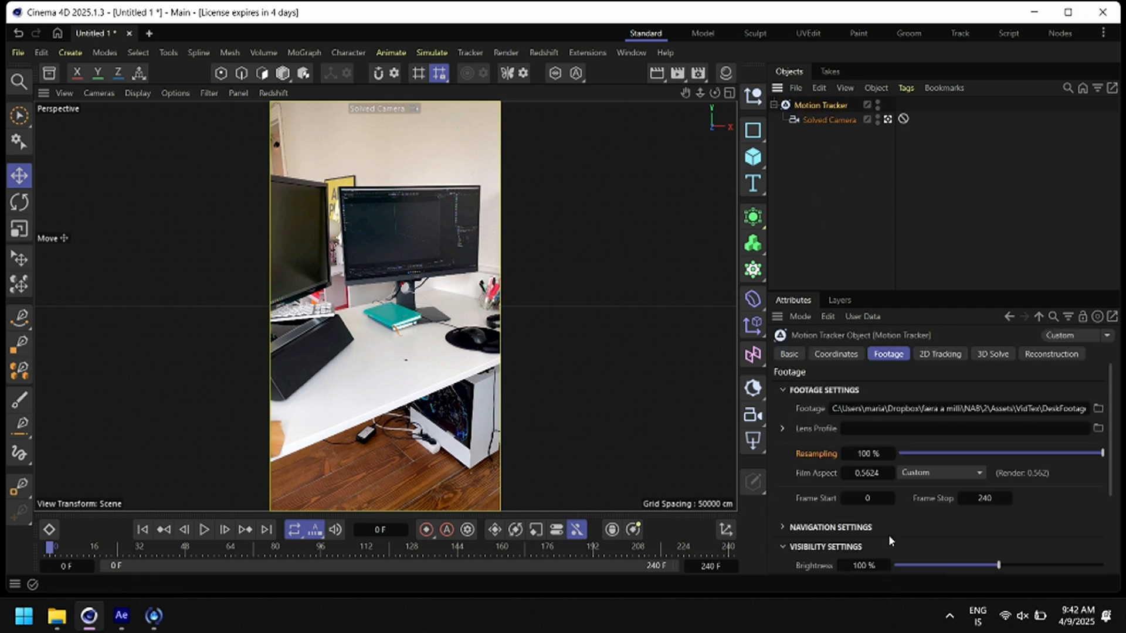
scroll(892, 542, "down", 3)
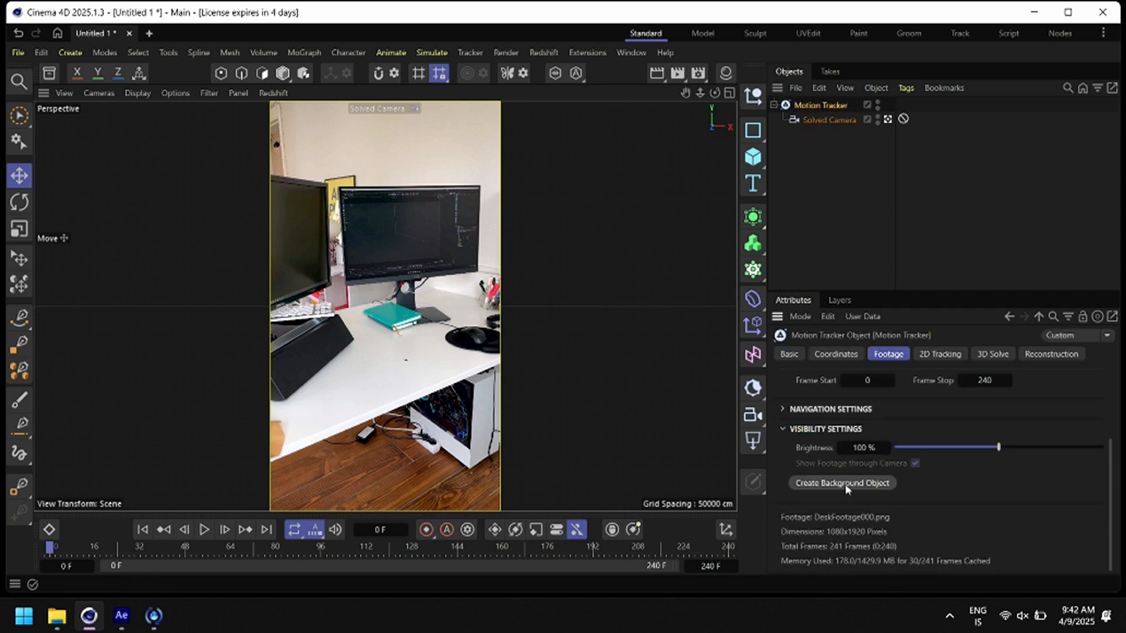
left_click(727, 72)
left_click(852, 229)
left_click(731, 71)
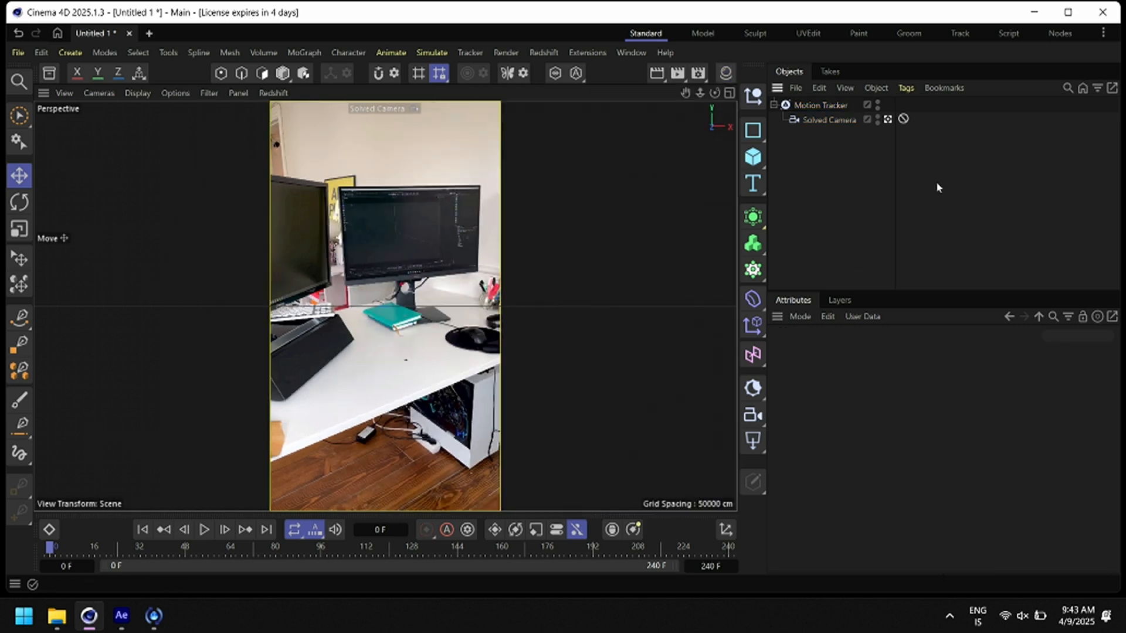
Play the Motion Tracker's footage while checking its cached-frame memory usage, stop playback and return to frame 0
left_click(819, 107)
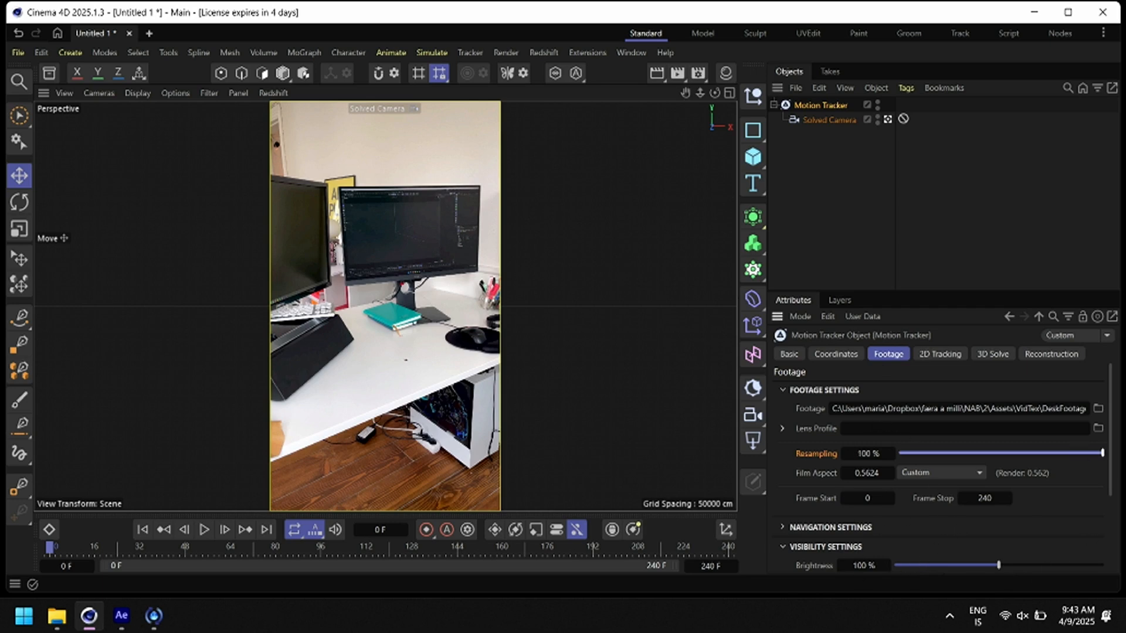
key("F8")
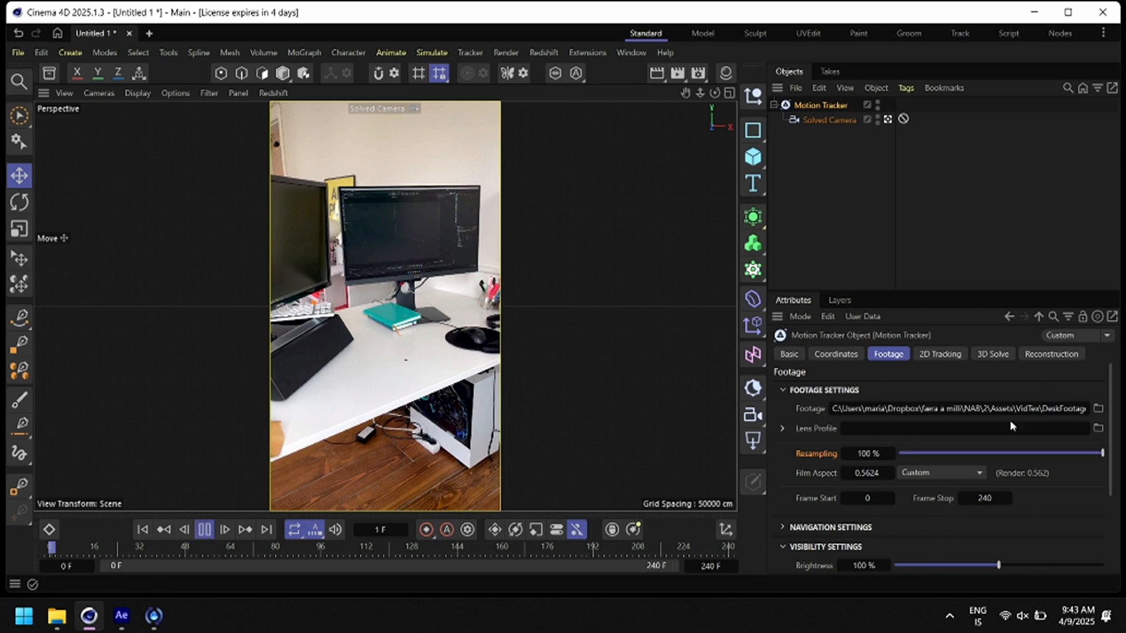
scroll(949, 511, "down", 3)
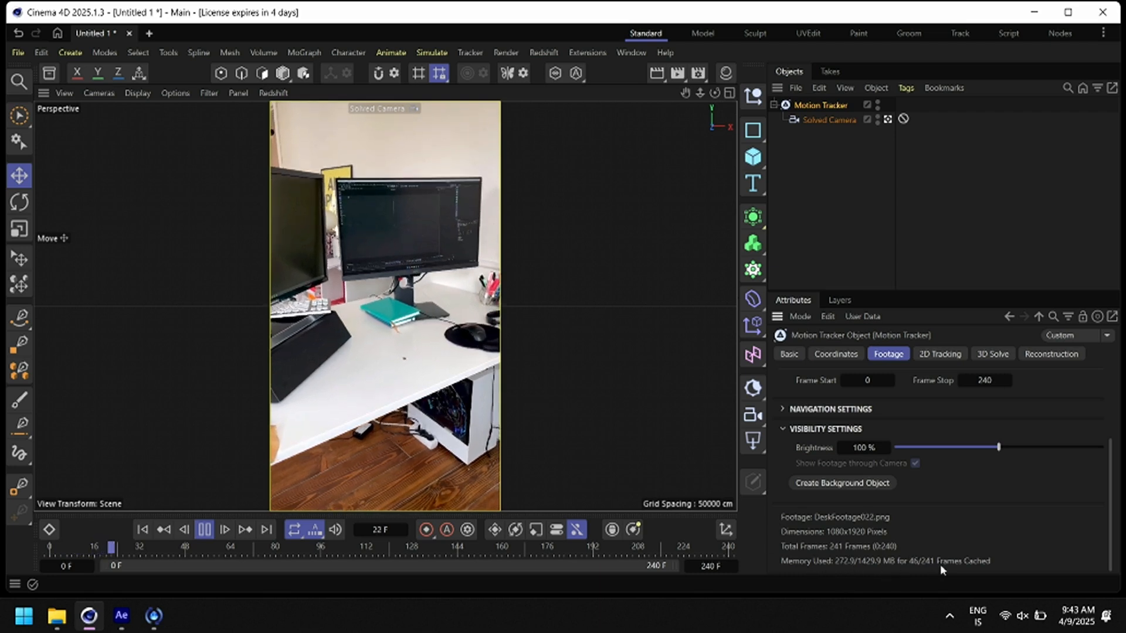
left_click(204, 532)
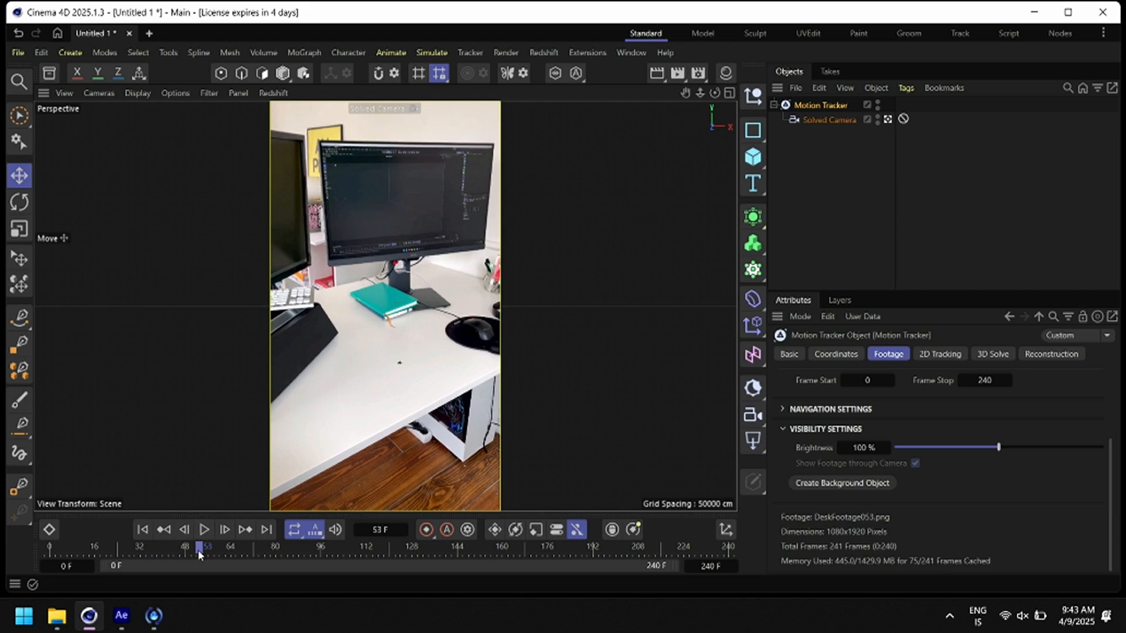
left_click(142, 530)
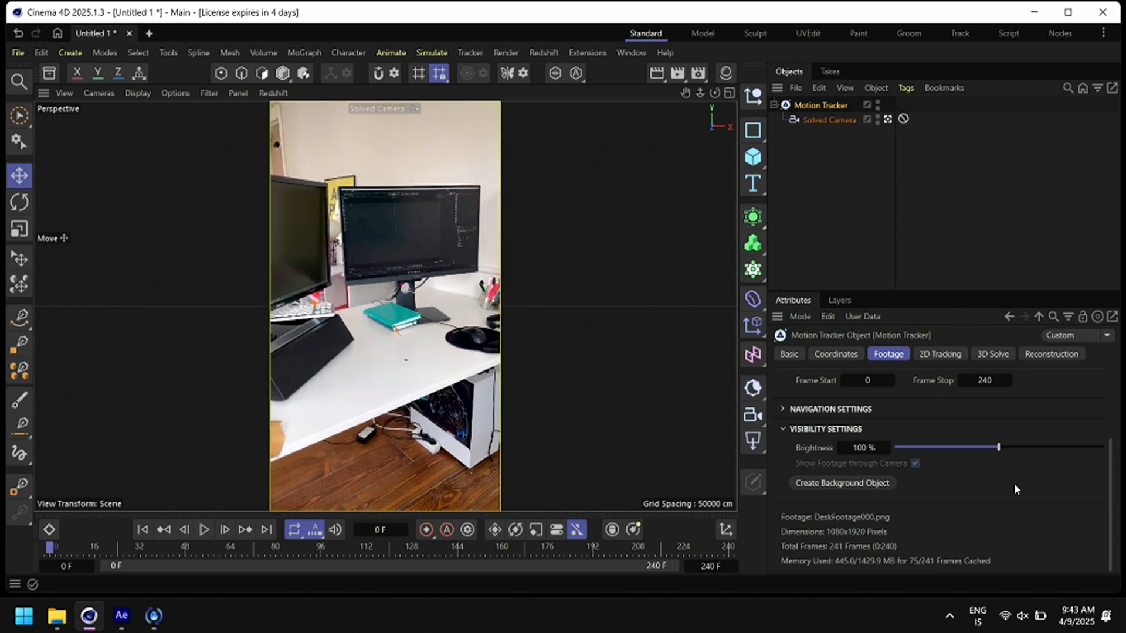
Create 300 automatic 2D tracks with a minimum spacing of 19 at frame 0 and auto-track them through the footage
left_click(940, 355)
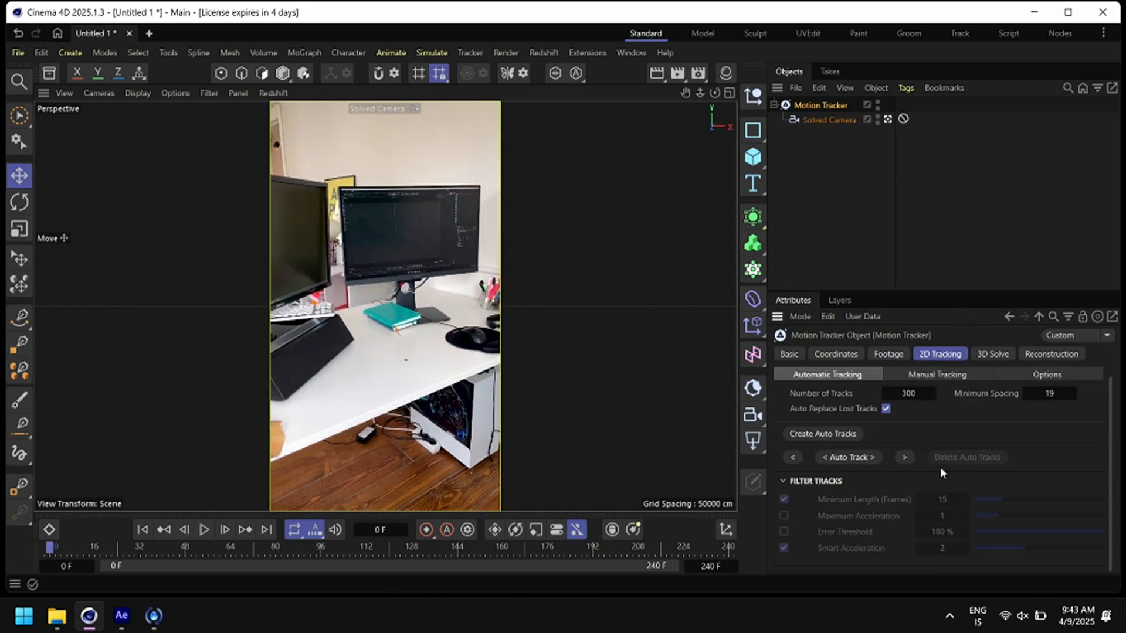
left_click(836, 438)
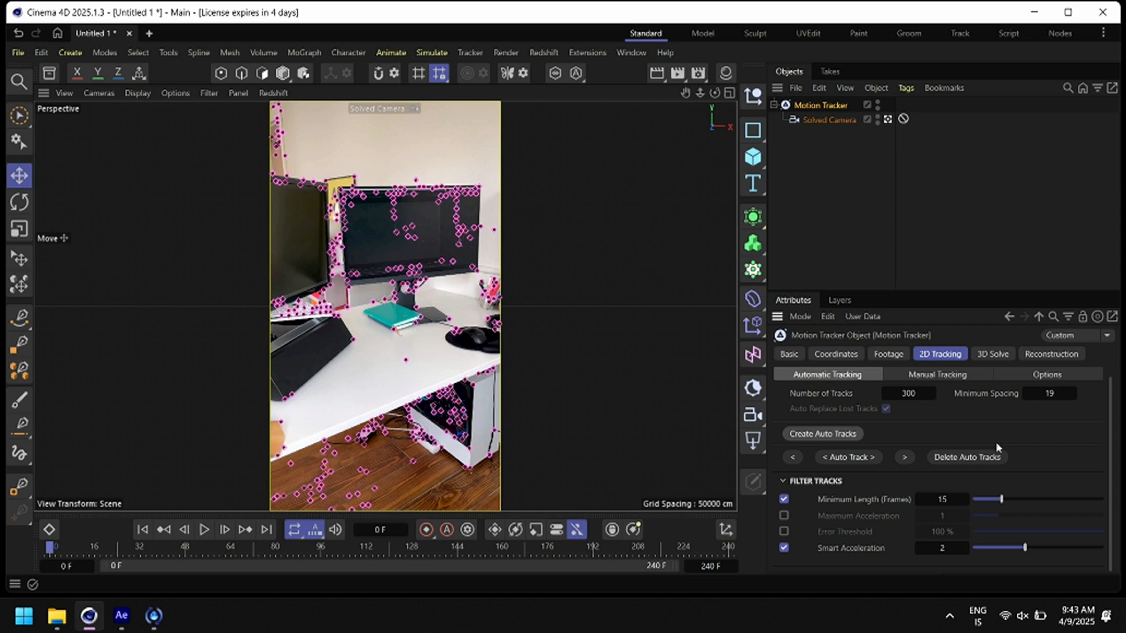
scroll(1002, 541, "up", 1)
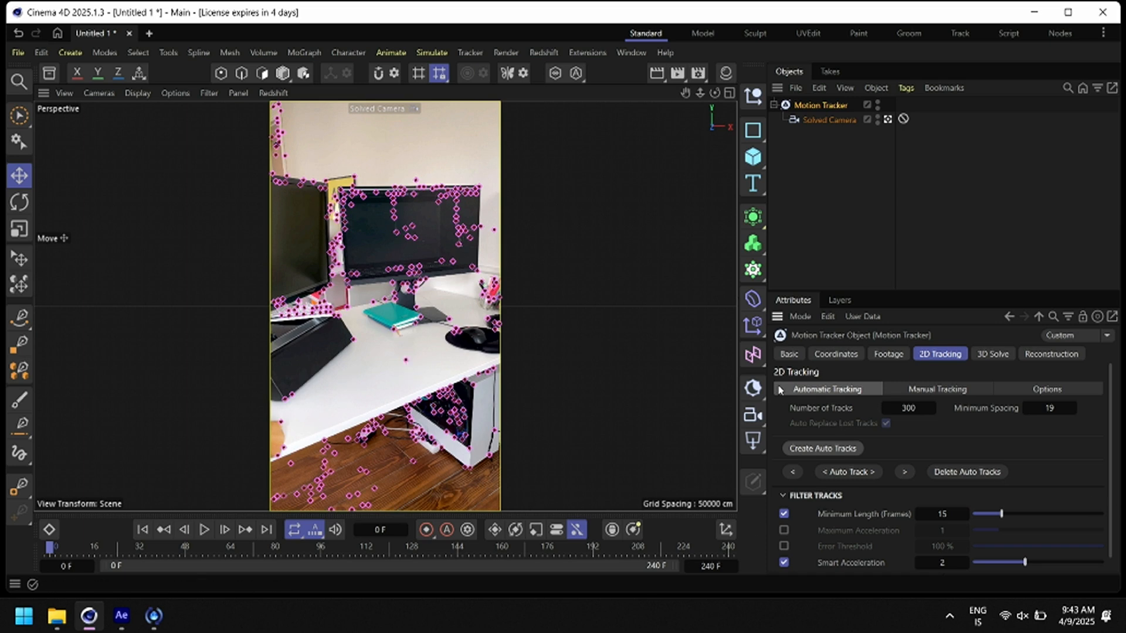
left_click(823, 413)
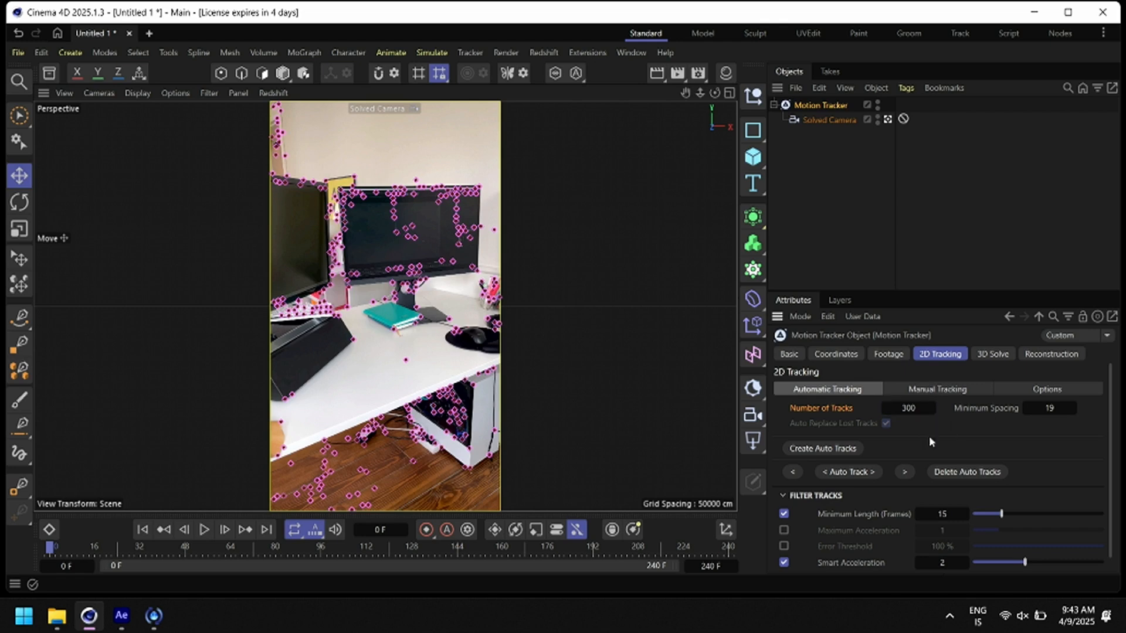
left_click(907, 409)
left_click(908, 408)
left_click(851, 473)
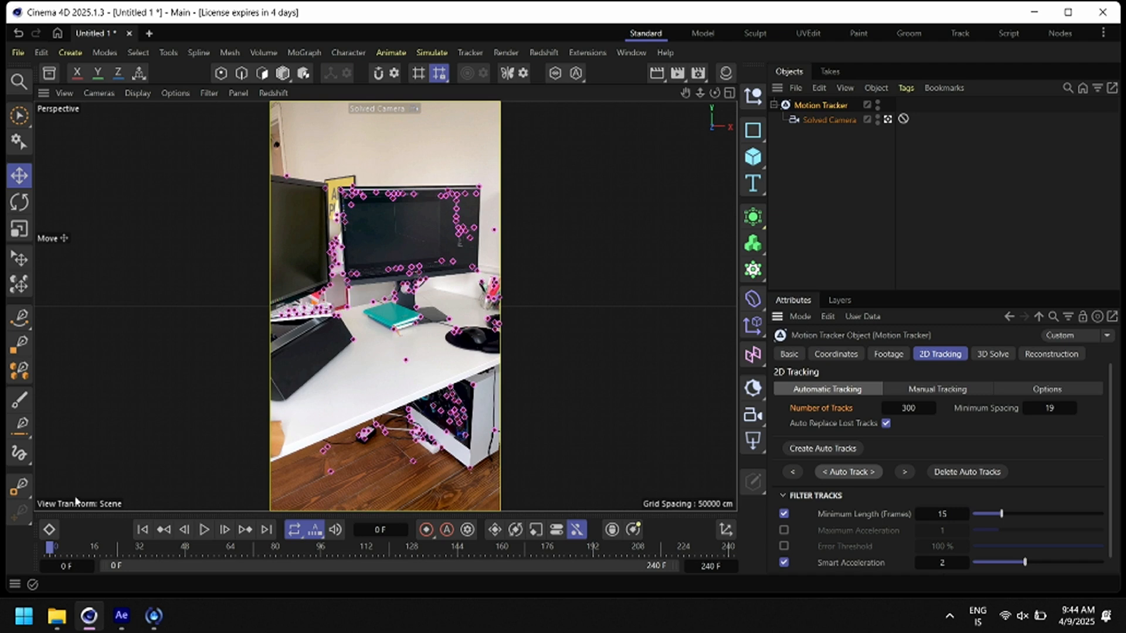
Create additional automatic tracks at frame 106 and auto-track them through the footage
left_click_drag(85, 554, 339, 563)
left_click_drag(228, 564, 349, 564)
left_click(852, 449)
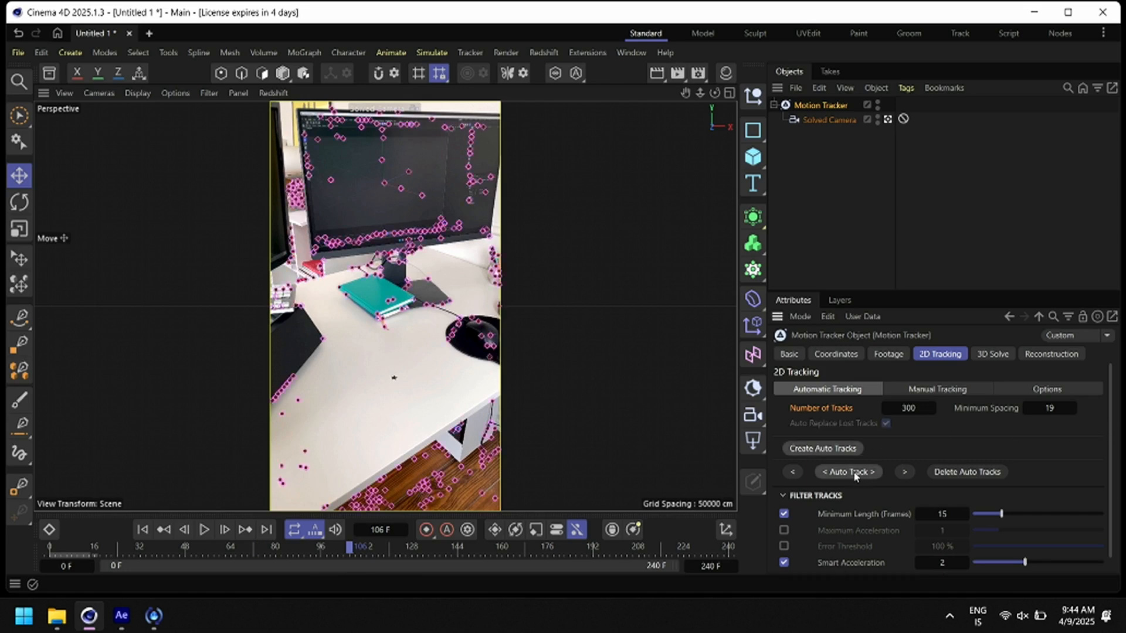
left_click(850, 472)
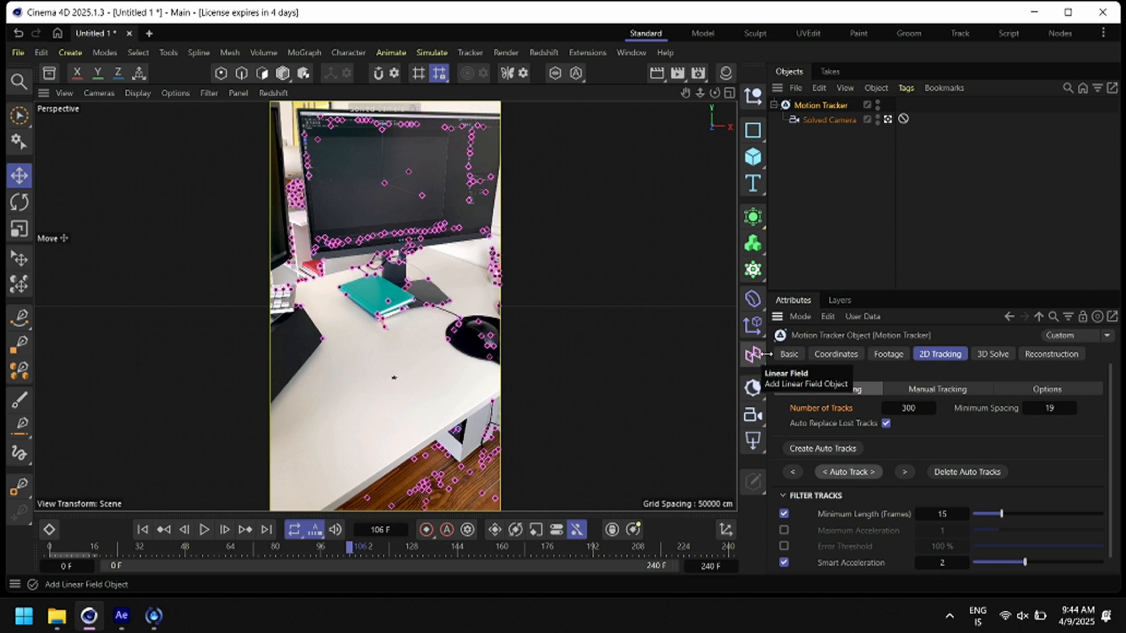
Go to frame 113, show the manual tracking settings and open the Motion Tracker Track View beside the footage
left_click_drag(407, 550, 425, 588)
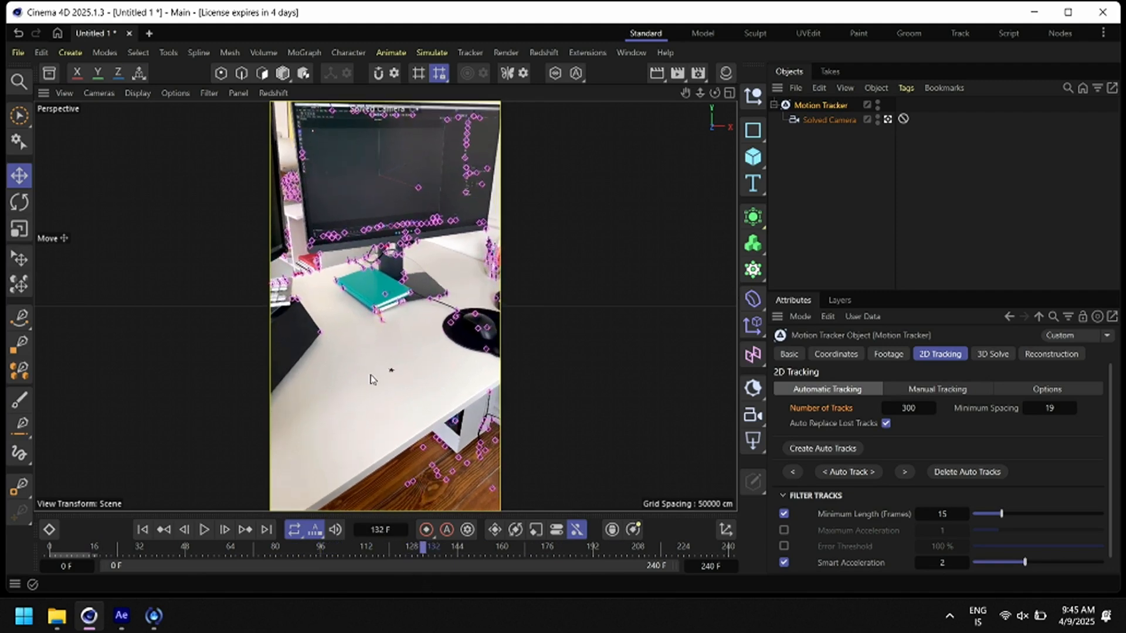
left_click_drag(387, 548, 402, 612)
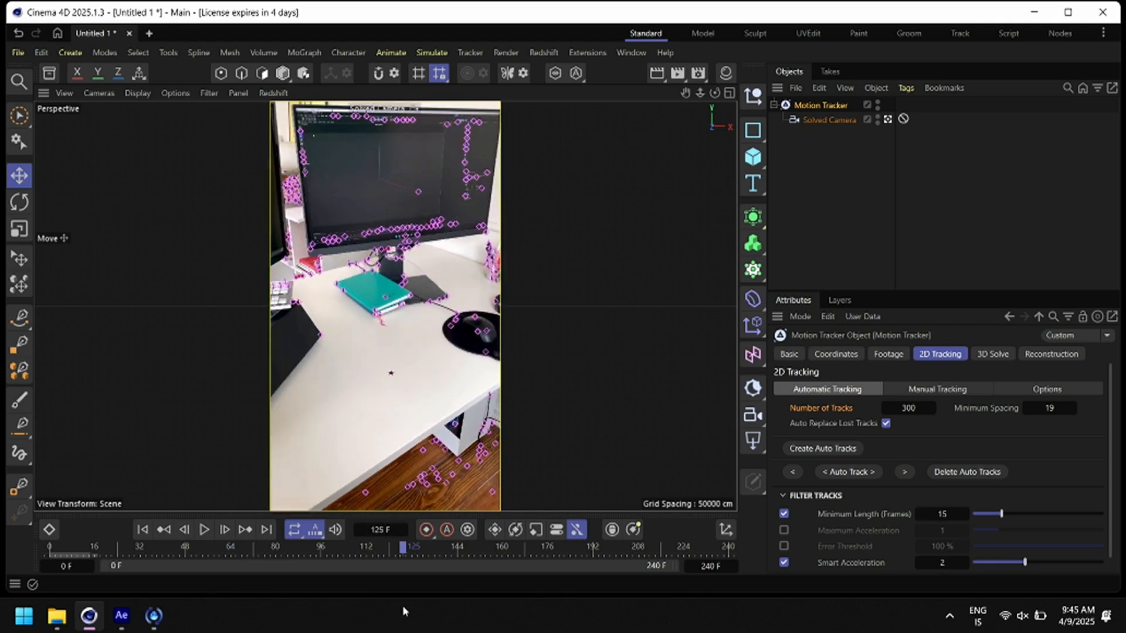
left_click_drag(405, 555, 369, 554)
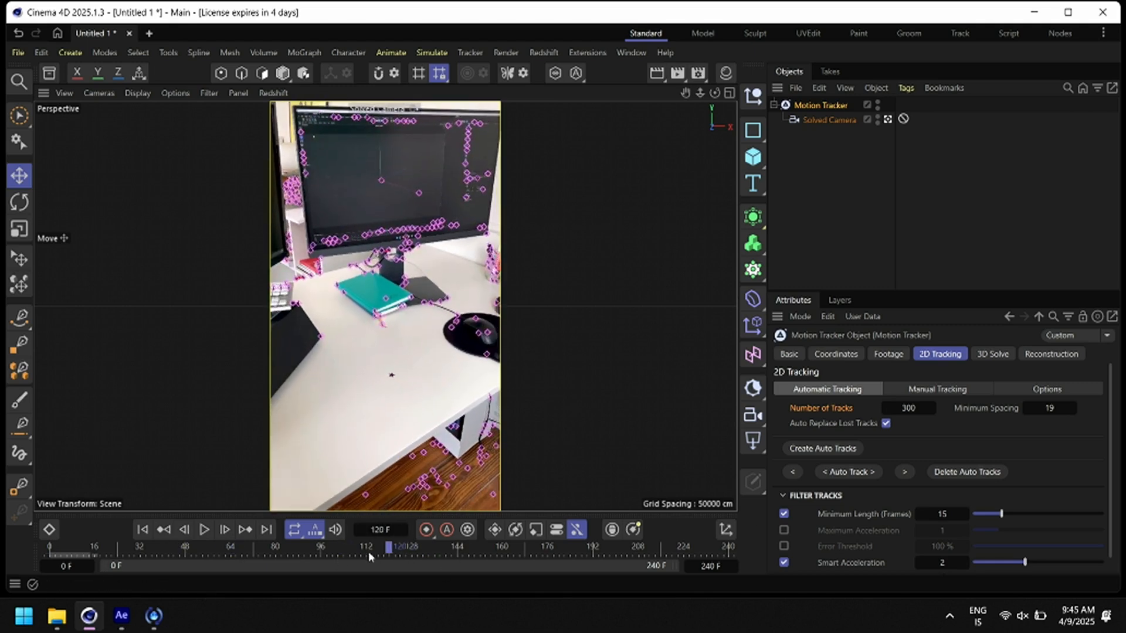
left_click(935, 391)
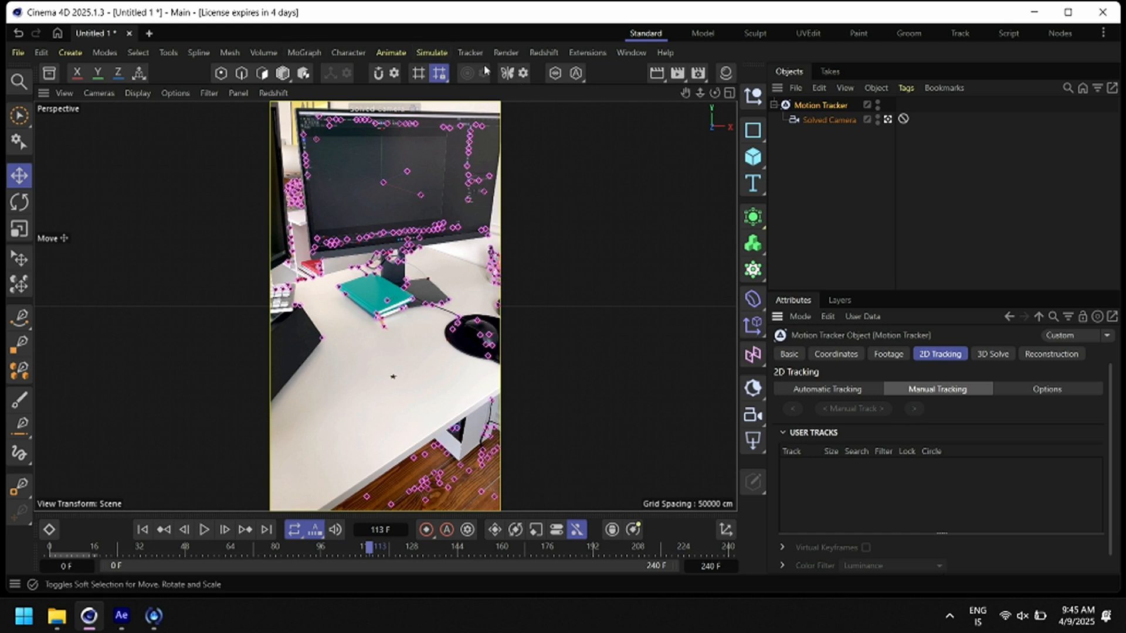
left_click(469, 52)
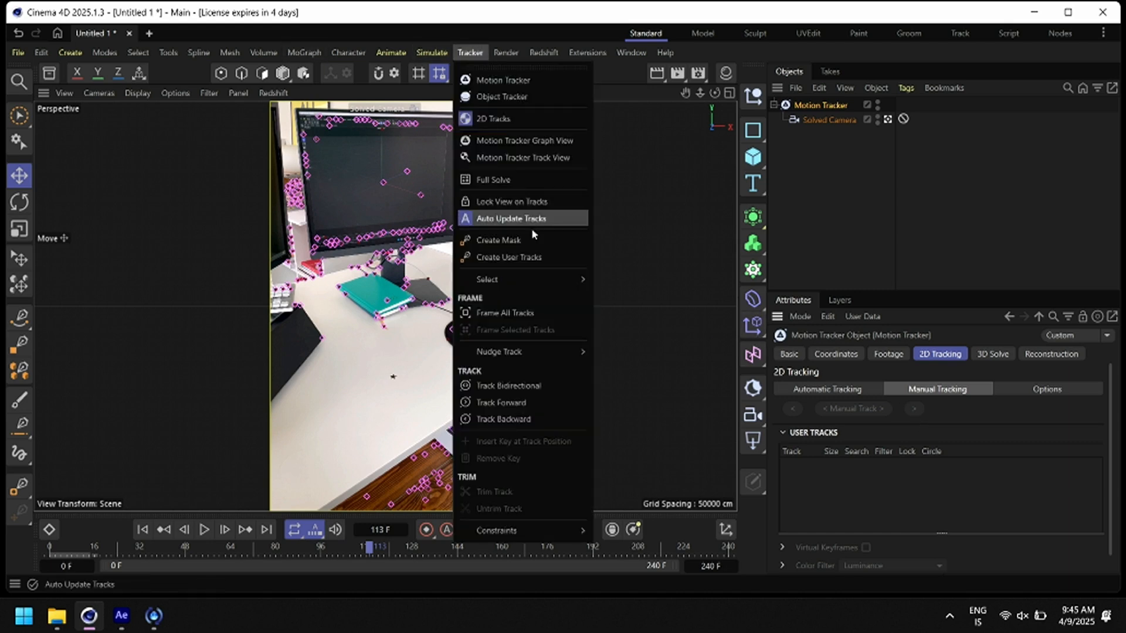
left_click(519, 157)
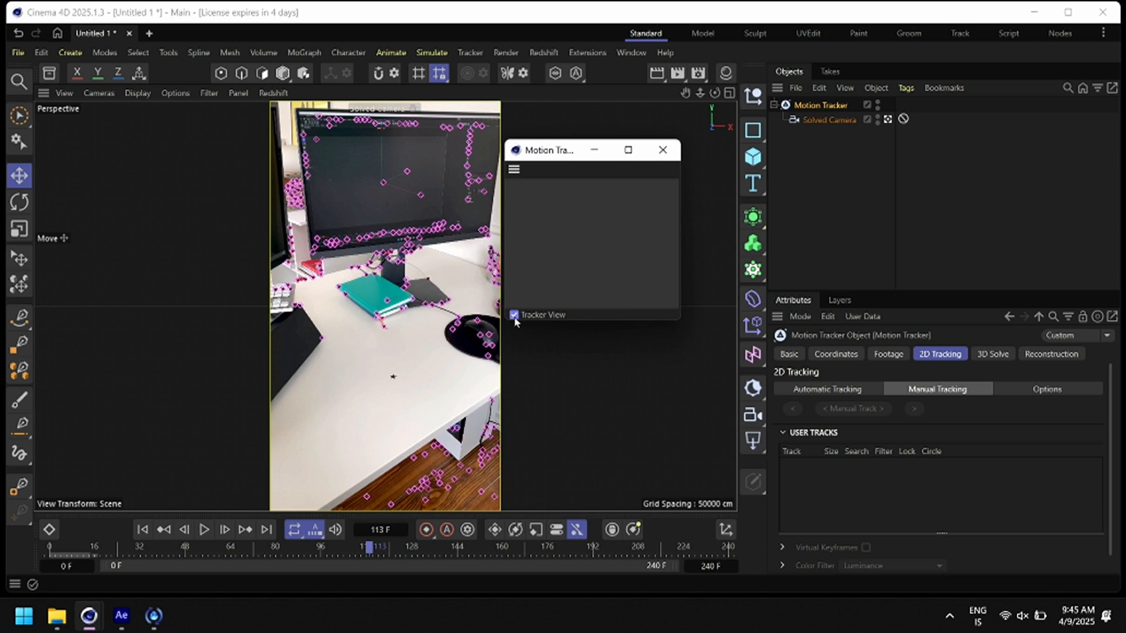
left_click_drag(677, 322, 690, 342)
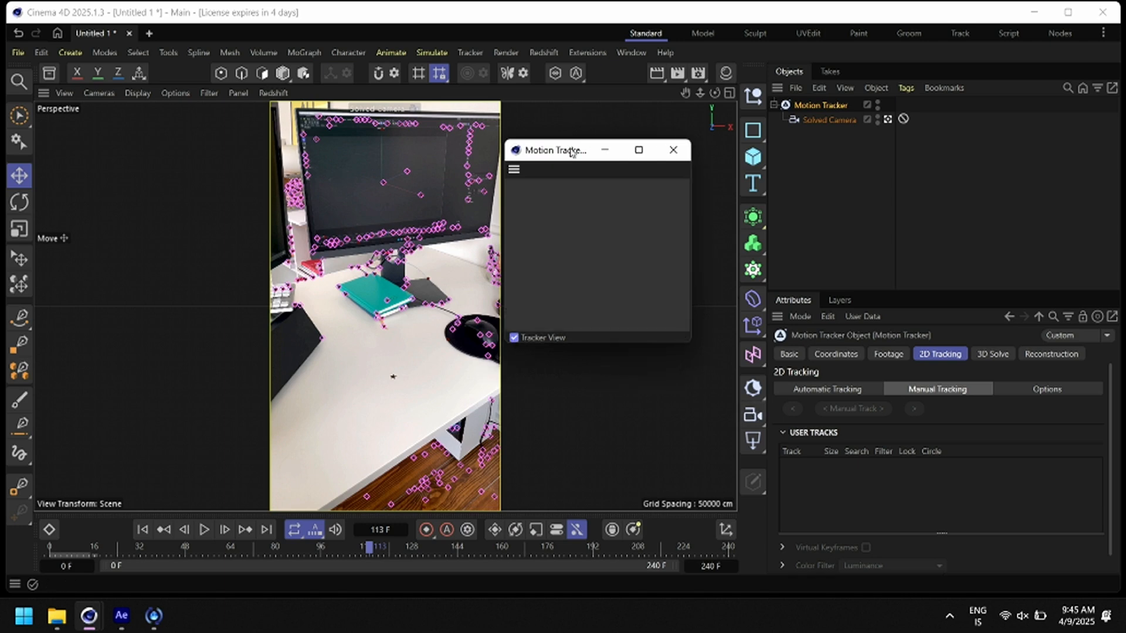
left_click_drag(571, 150, 617, 131)
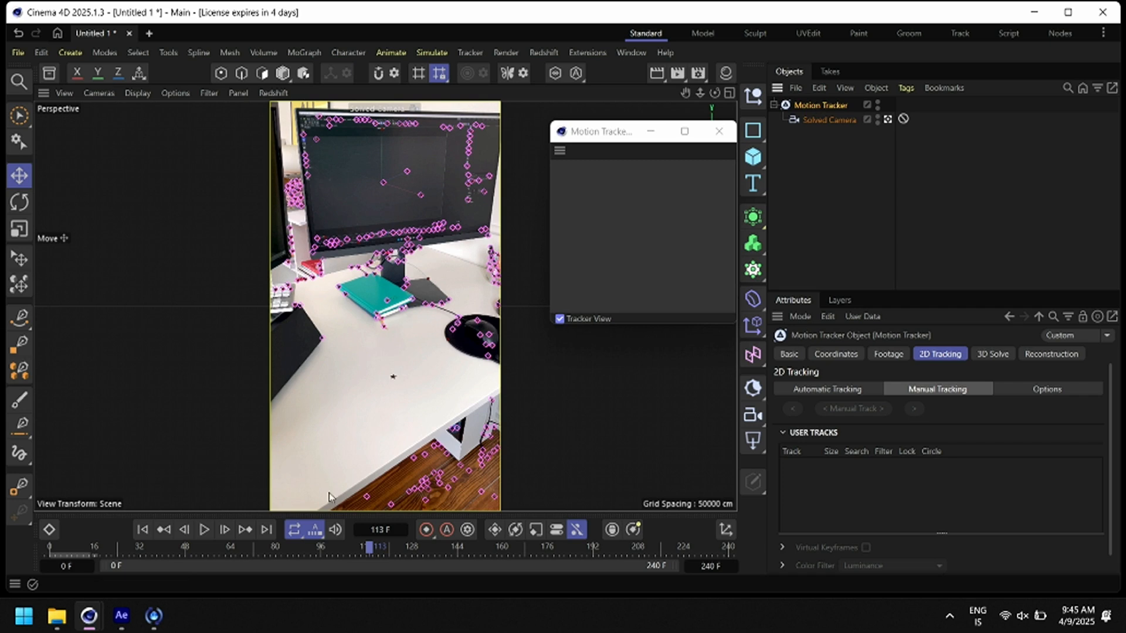
Place a manual user track on the star mark on the desk, aligned to the star's left side, with a track size of 17
left_click(392, 377, "ctrl")
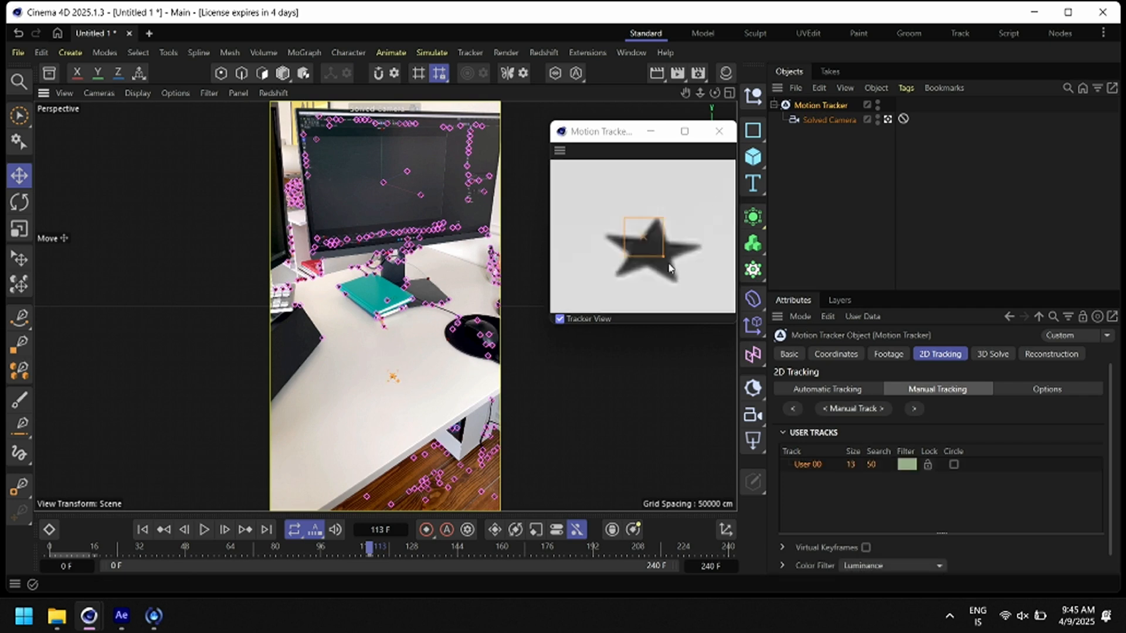
left_click_drag(649, 237, 669, 216)
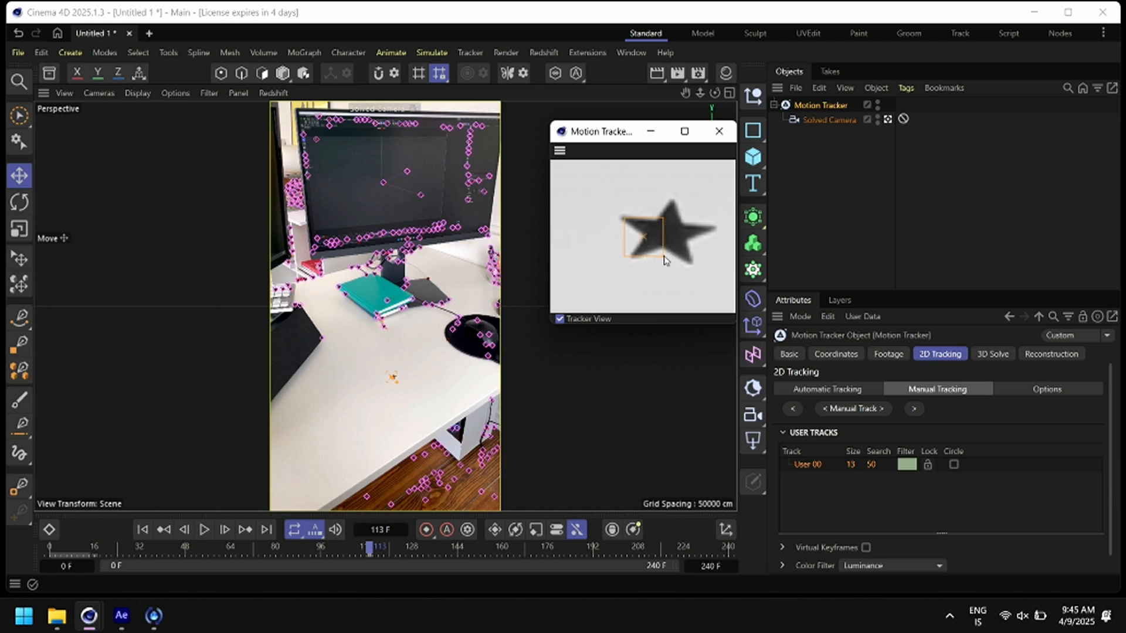
mouse_move(663, 261)
left_mouse_down()
mouse_move(674, 267)
mouse_move(666, 262)
left_mouse_up()
left_click_drag(669, 236, 566, 237)
left_click_drag(599, 269, 686, 270)
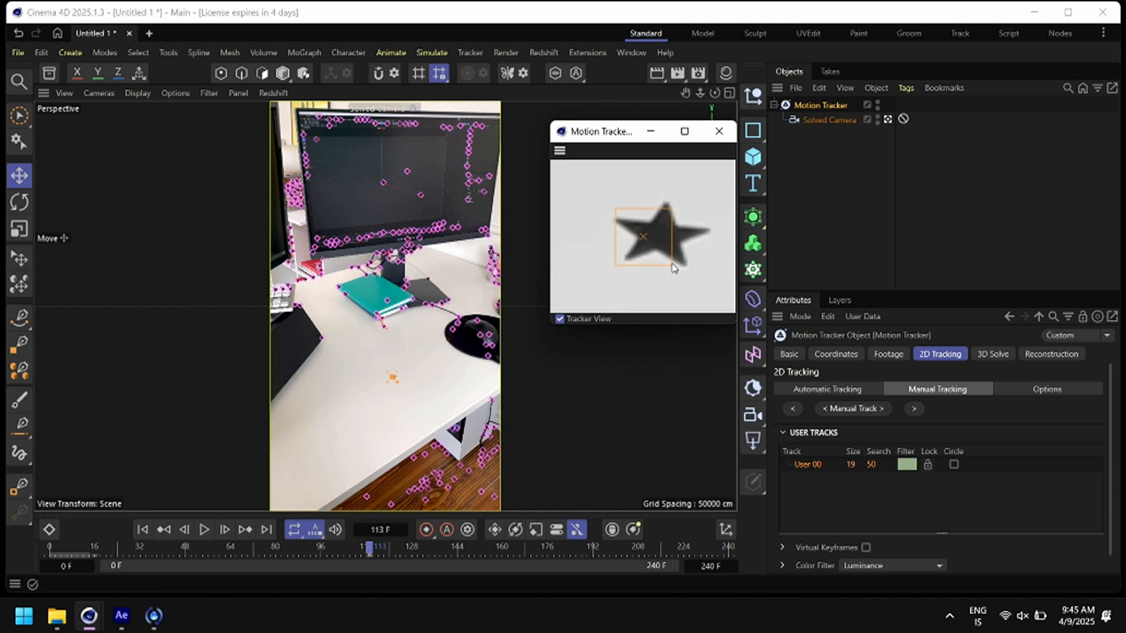
scroll(649, 287, "down", 2)
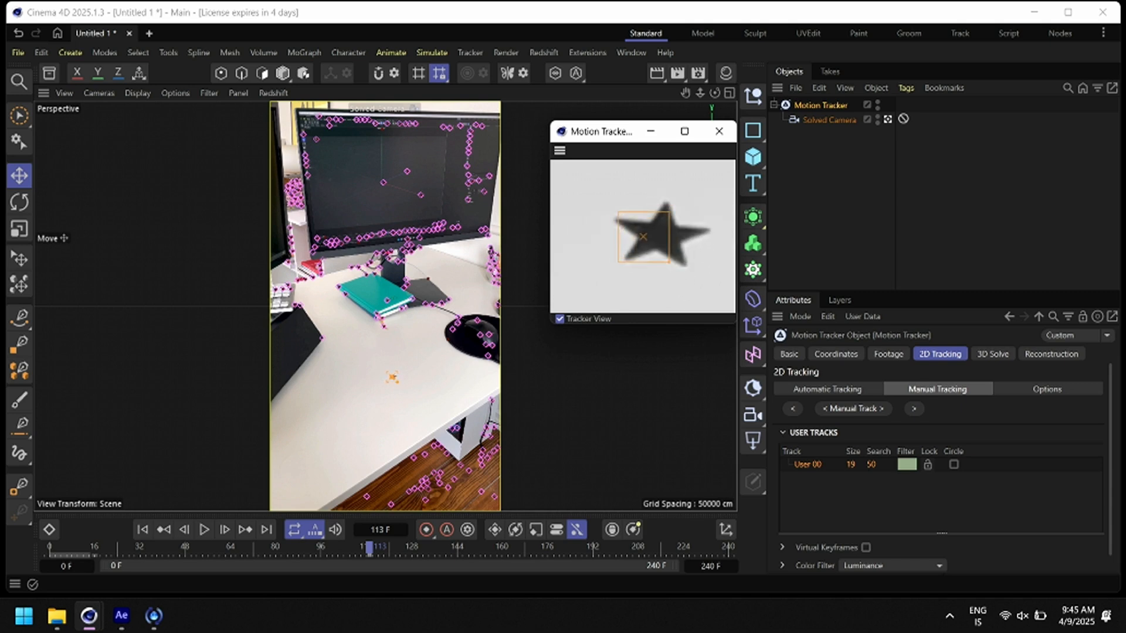
left_click_drag(647, 288, 652, 285)
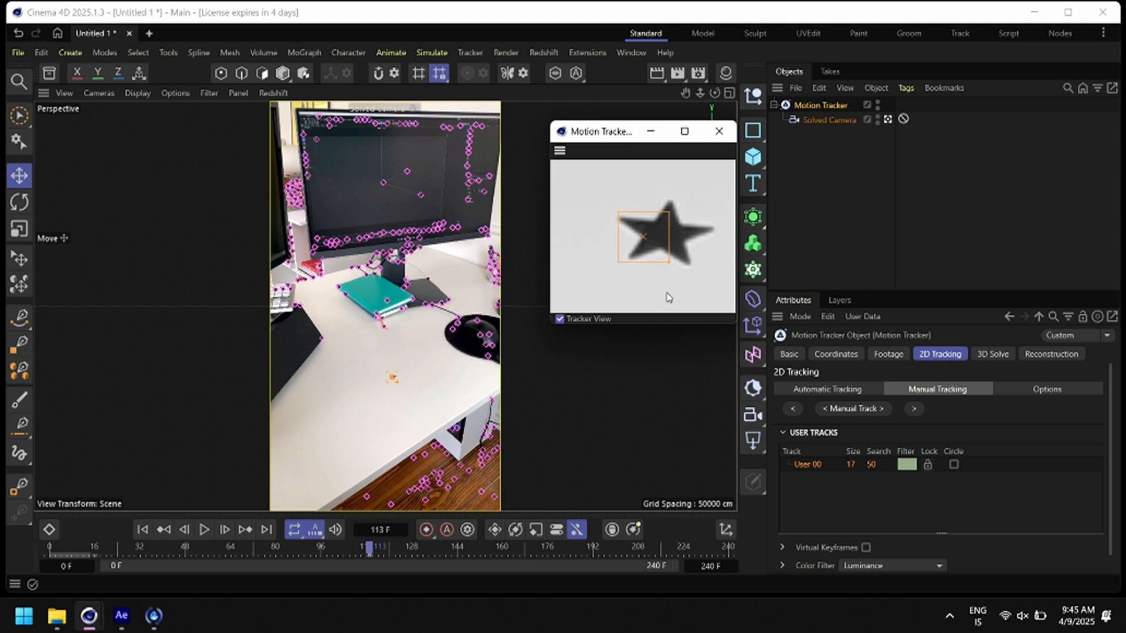
left_click_drag(624, 301, 626, 303)
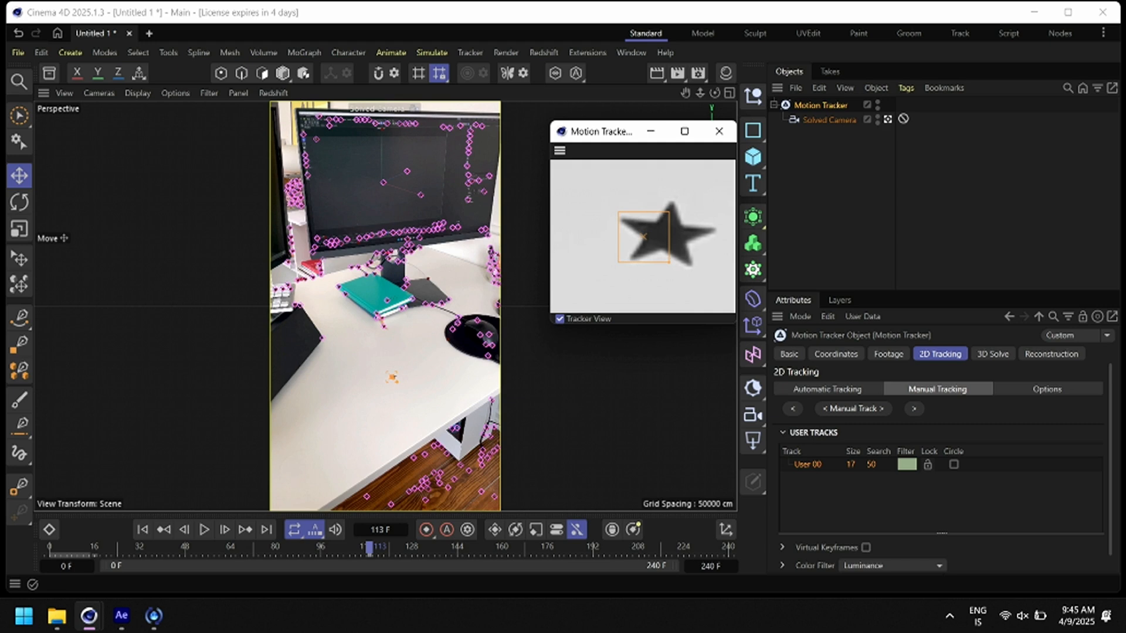
Move the user track off the star mark and add a second user track on the teal notebook's front edge
scroll(932, 456, "down", 1)
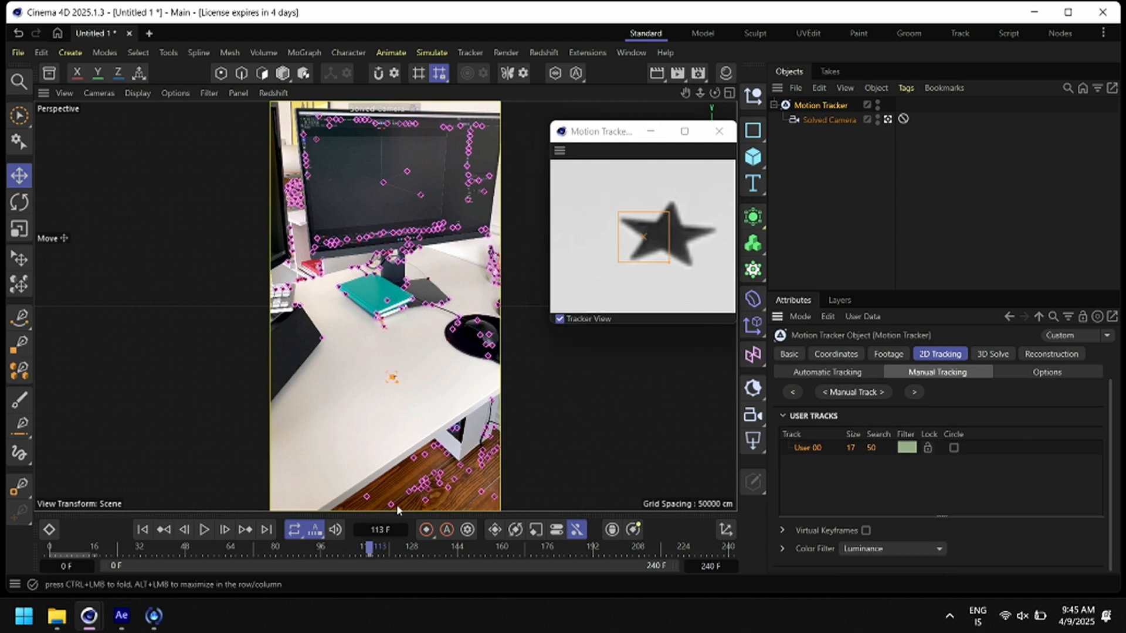
left_click_drag(631, 302, 725, 436)
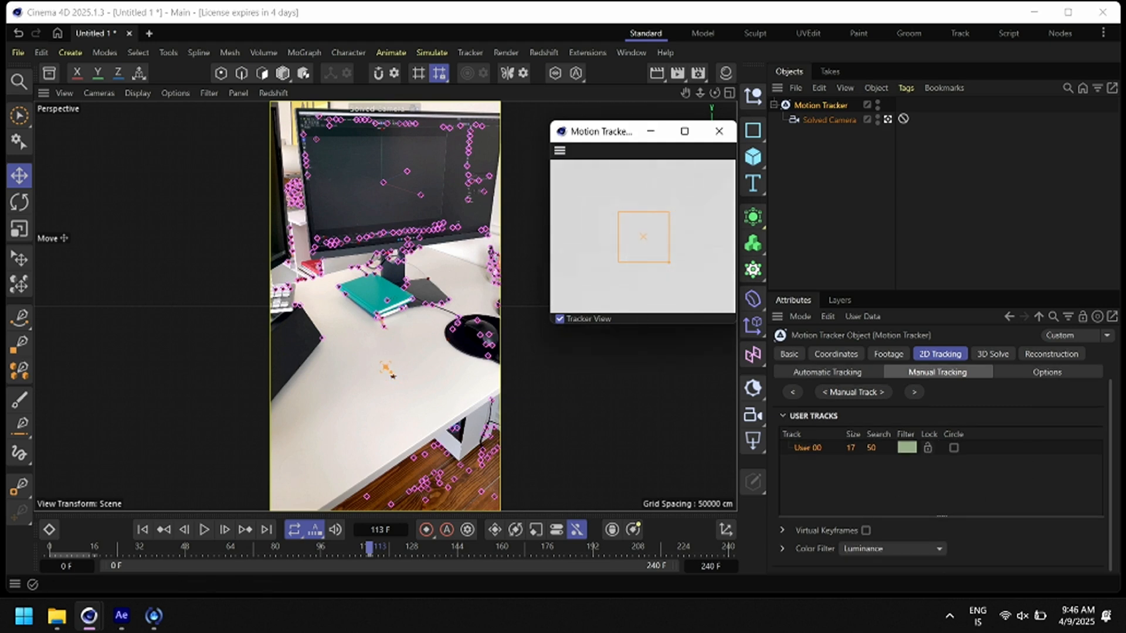
left_click(373, 304, "ctrl")
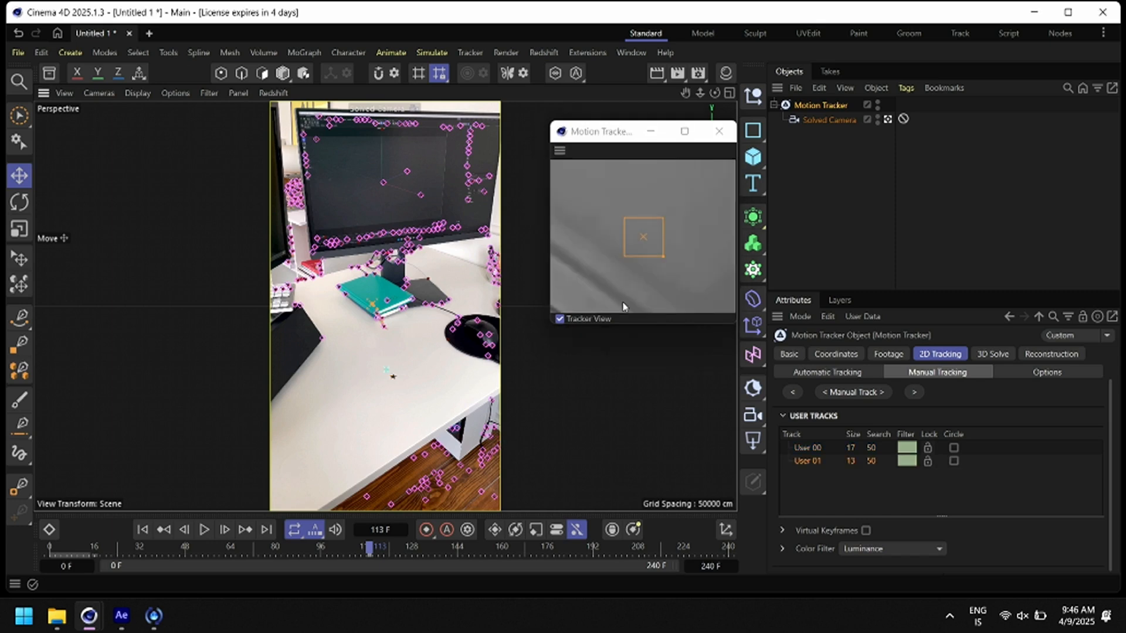
scroll(649, 272, "down", 6)
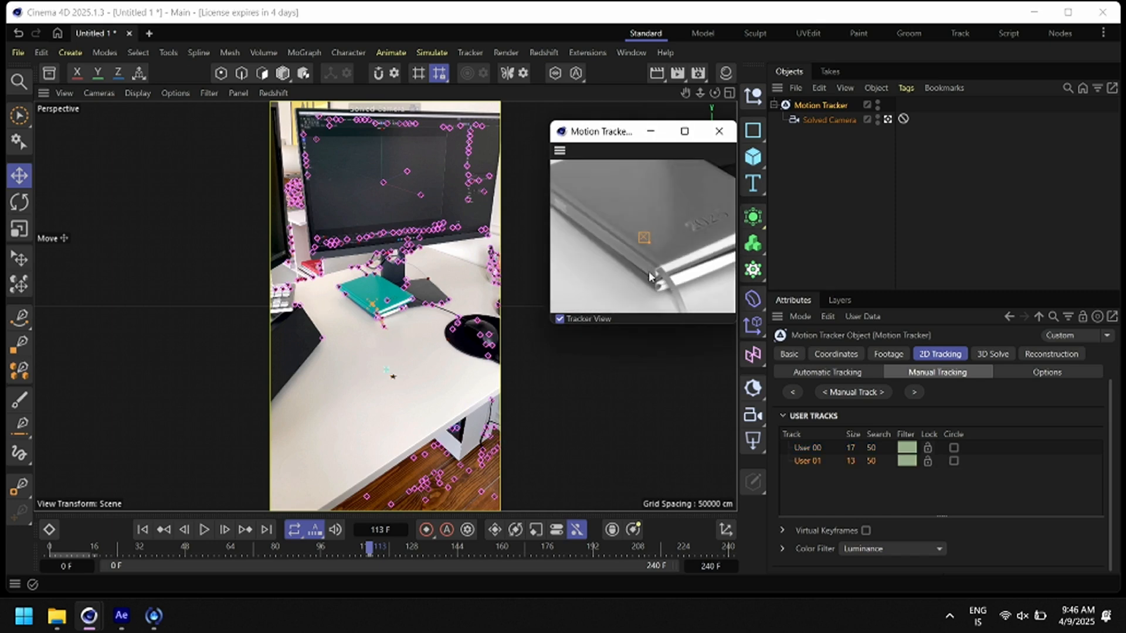
left_click_drag(680, 273, 695, 279)
Set the notebook track's color filter to Enhanced Green and lower its red filter value to -100 %
left_click(822, 551)
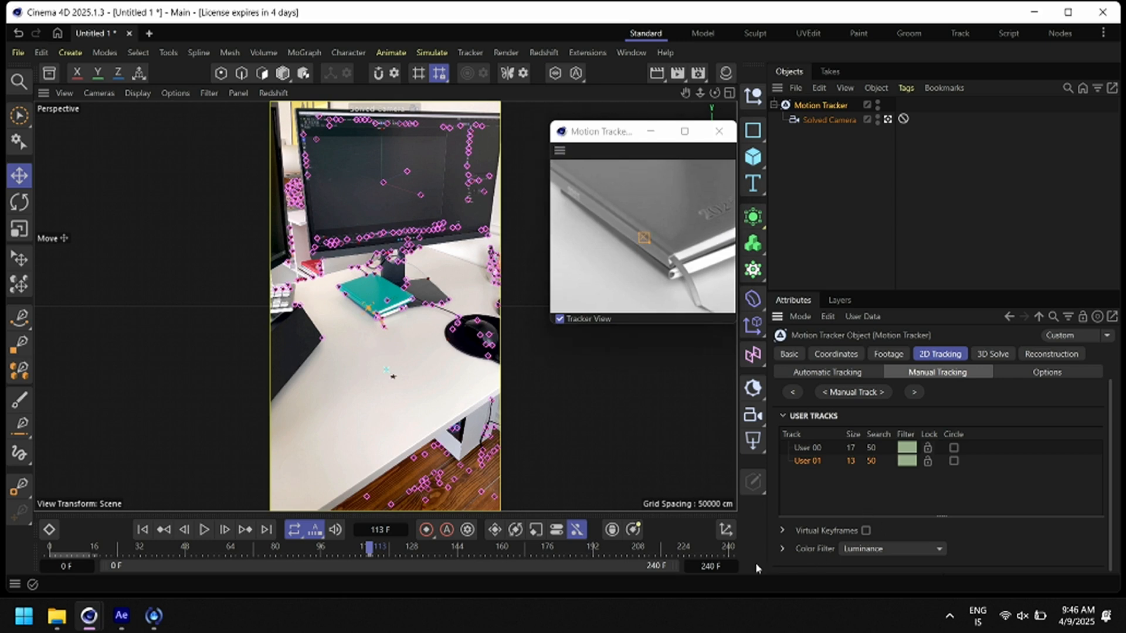
left_click(783, 548)
left_click(919, 500)
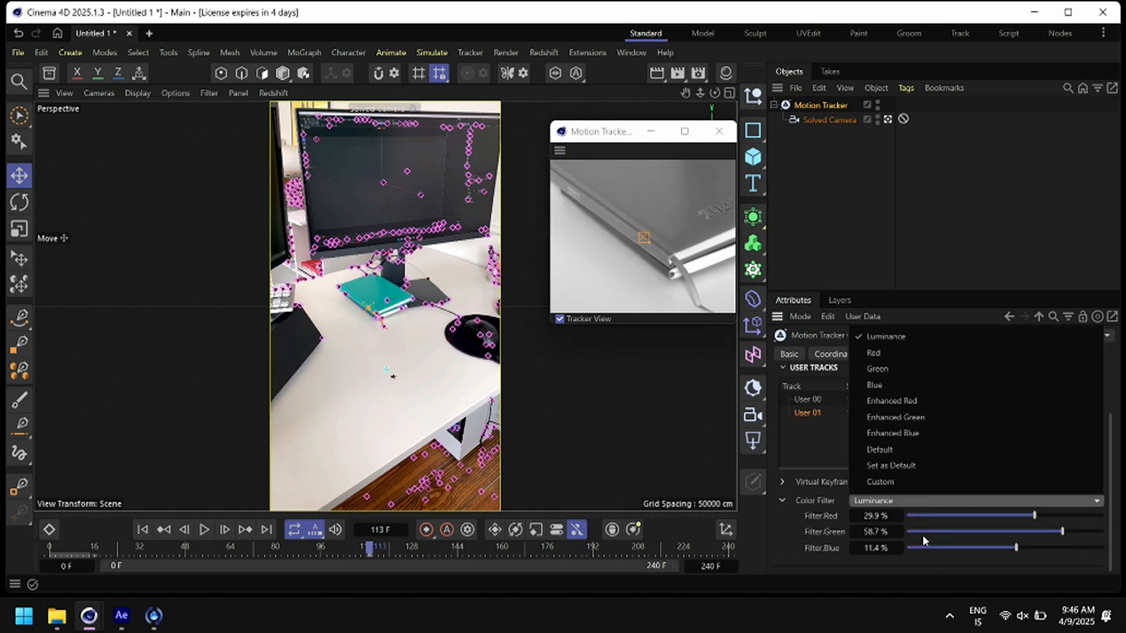
left_click(924, 417)
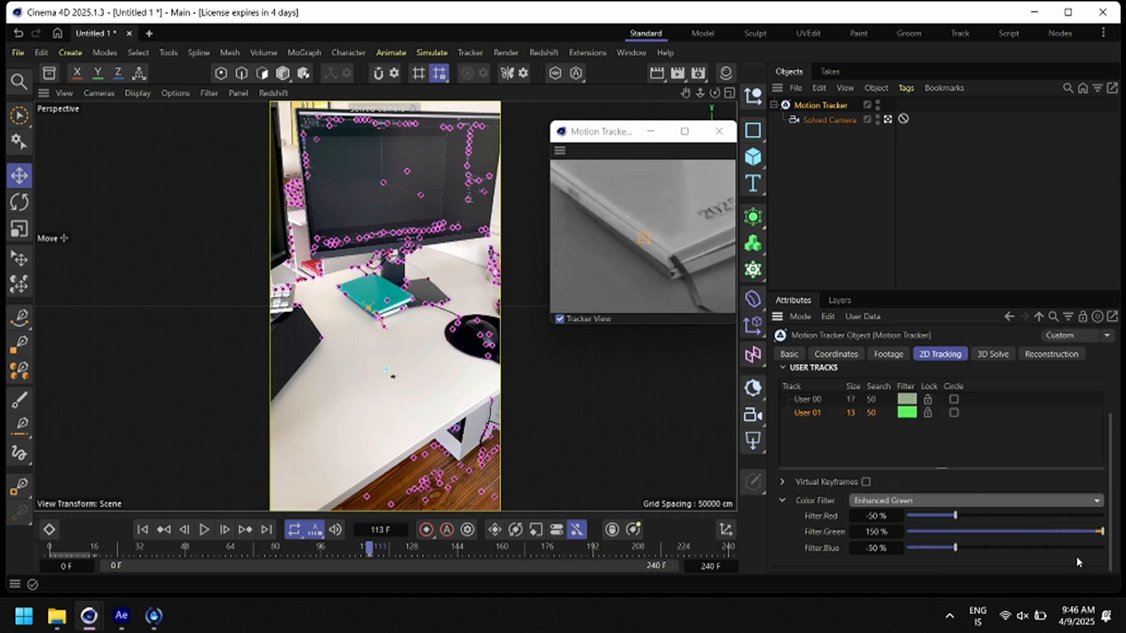
left_click_drag(954, 515, 906, 525)
Reposition the second user track onto the notebook's left corner, with the green filter at 150 %
left_click_drag(642, 241, 620, 221)
left_click_drag(680, 284, 694, 329)
left_click_drag(606, 228, 666, 249)
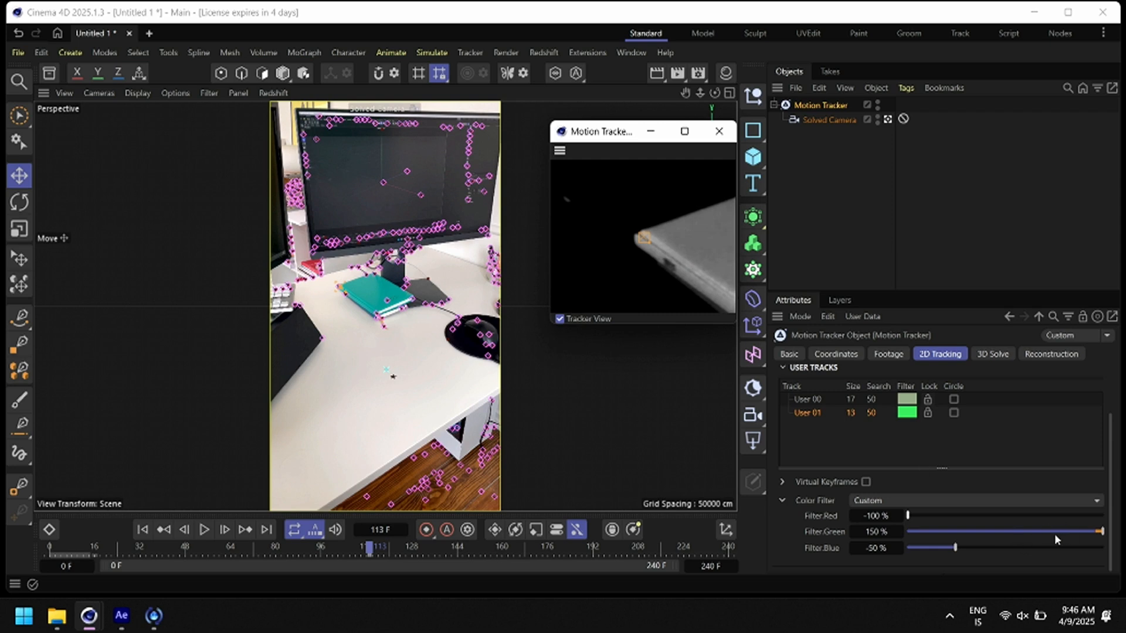
left_click_drag(1056, 534, 1103, 534)
Undo the second user track with its color filter changes and the star track's displacement
key("ctrl+z")
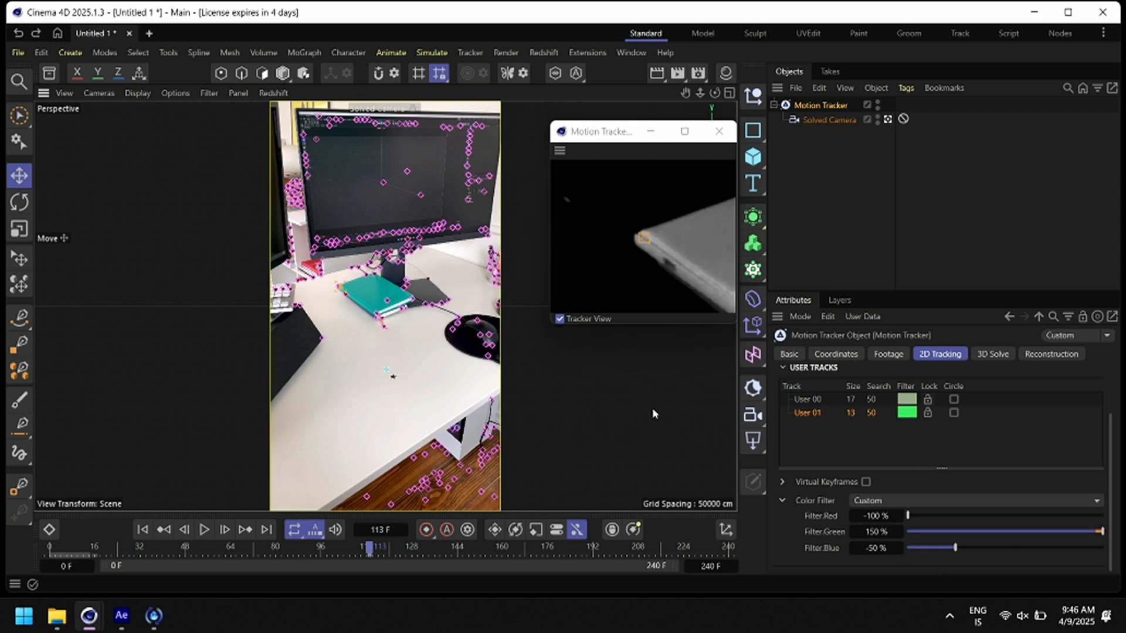
key("ctrl+z")
key("ctrl+z")
key("ctrl+z")
key("ctrl+z")
key("ctrl+z")
key("ctrl+z")
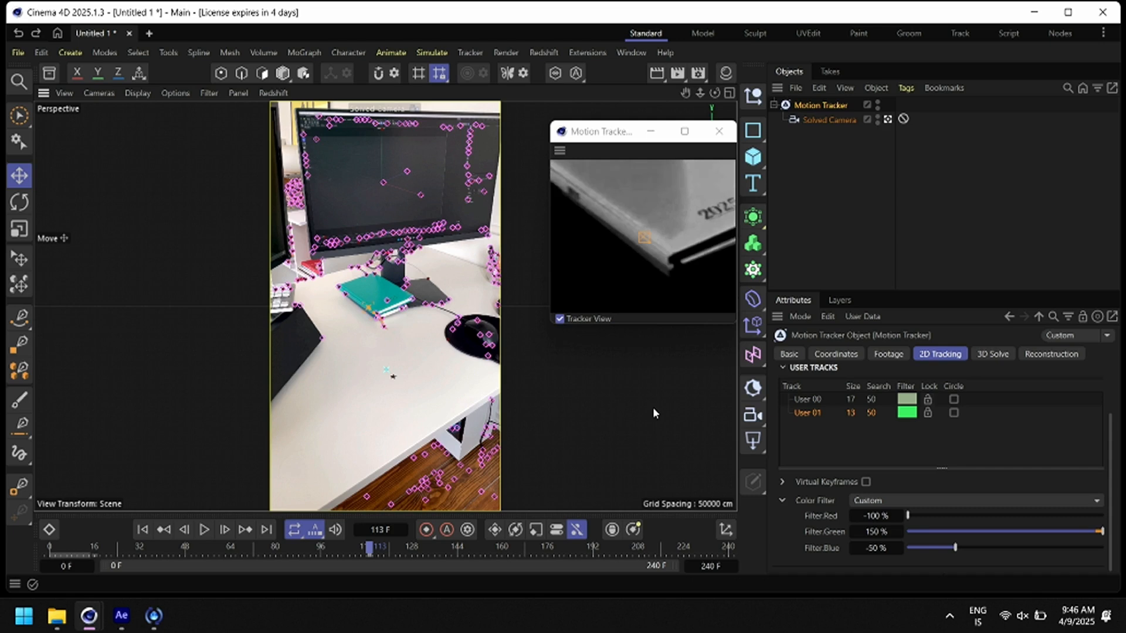
key("ctrl+z")
key("ctrl+z")
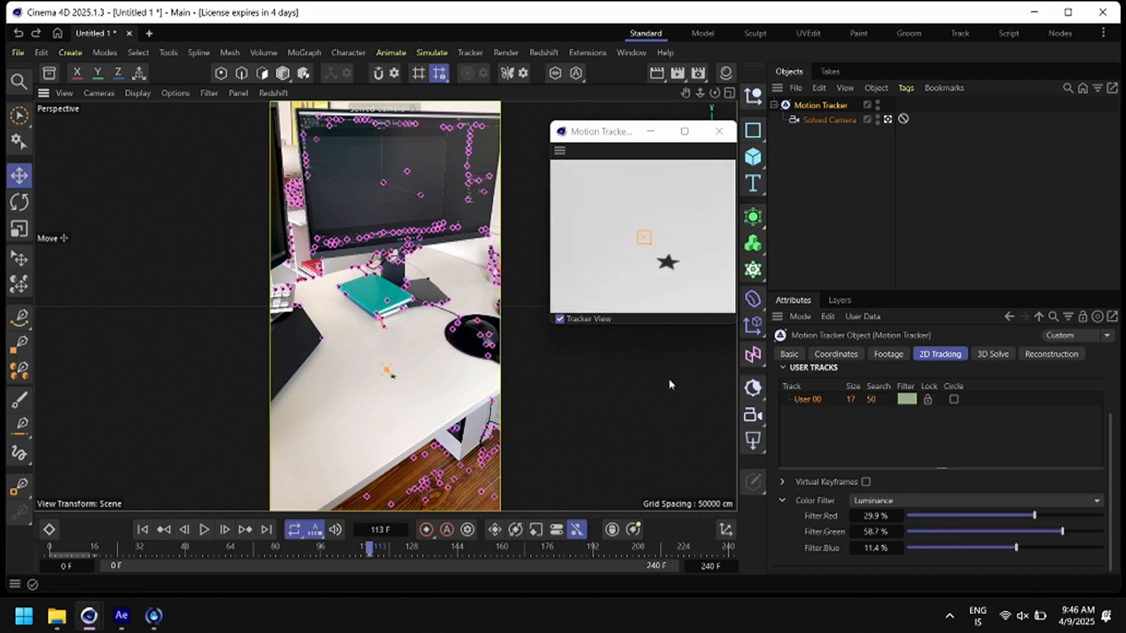
key("ctrl+z")
Reduce the star track's size to 15 and run the manual track through the footage in both directions
scroll(654, 250, "up", 3)
scroll(654, 246, "up", 3)
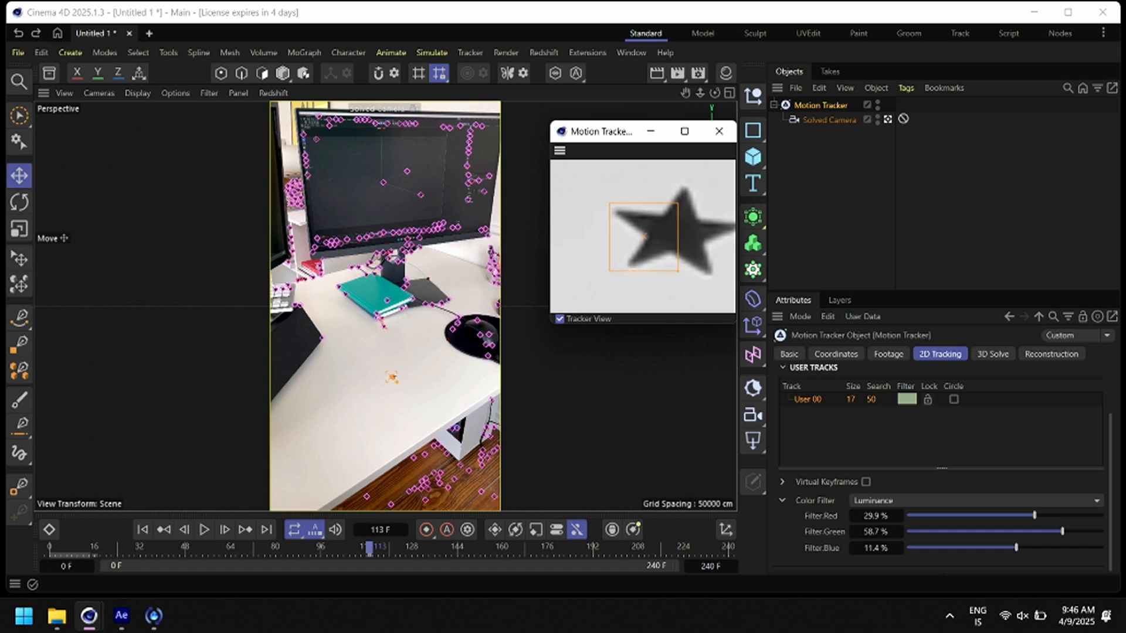
mouse_move(677, 271)
left_mouse_down()
mouse_move(686, 280)
mouse_move(674, 267)
left_mouse_up()
scroll(802, 516, "up", 2)
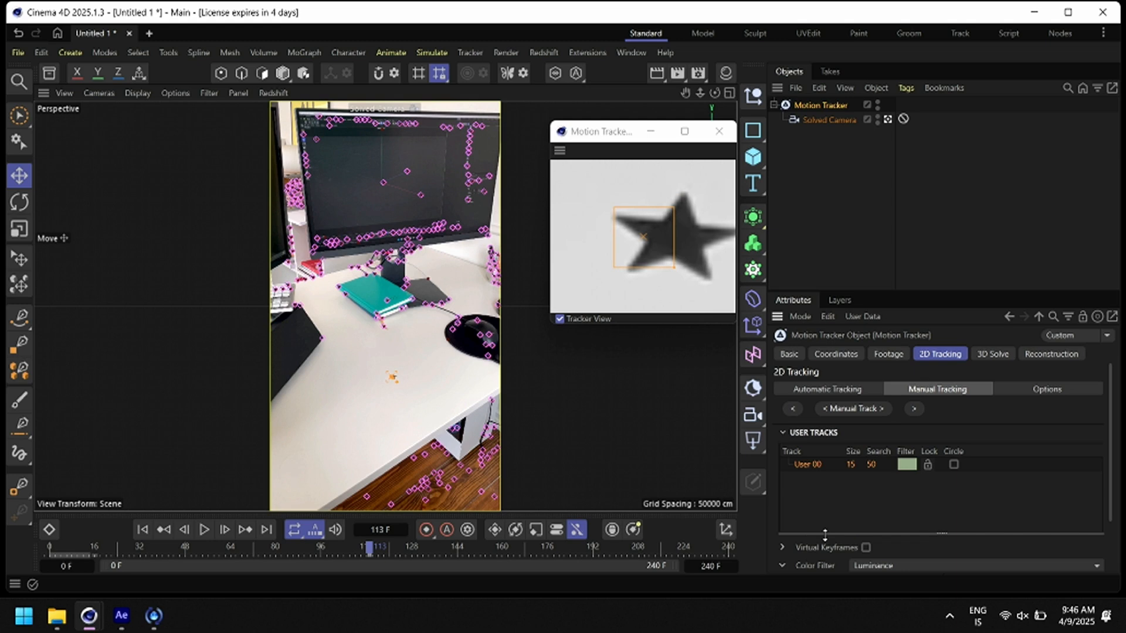
left_click(865, 409)
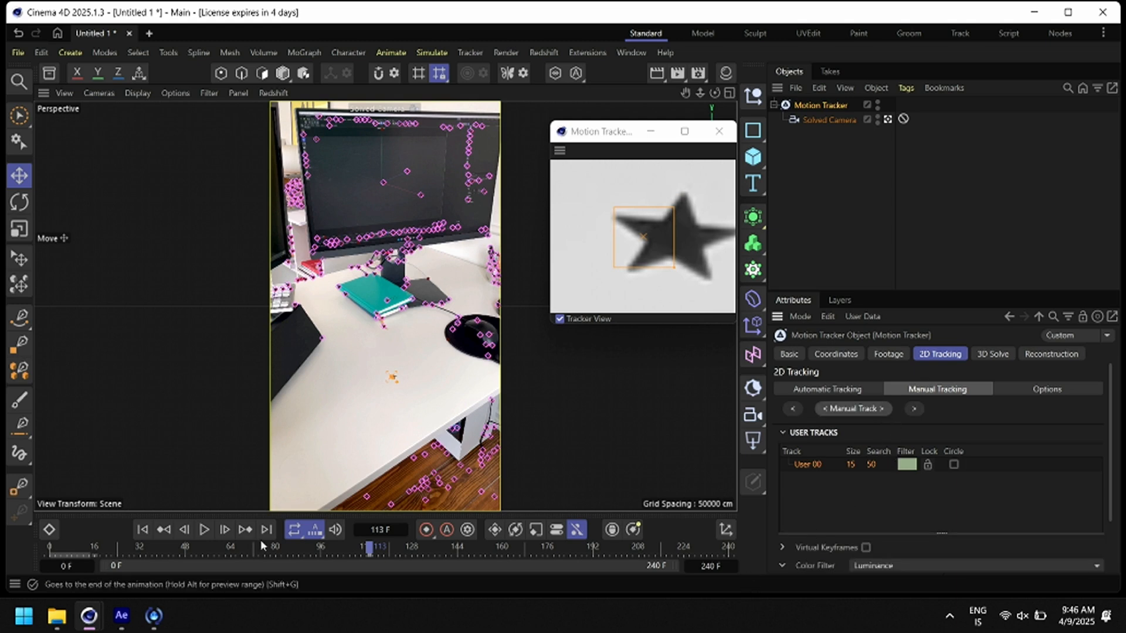
At frame 35, realign the user track to the star's left side and rerun the manual track in both directions
left_click_drag(368, 554, 153, 563)
left_click_drag(154, 564, 150, 568)
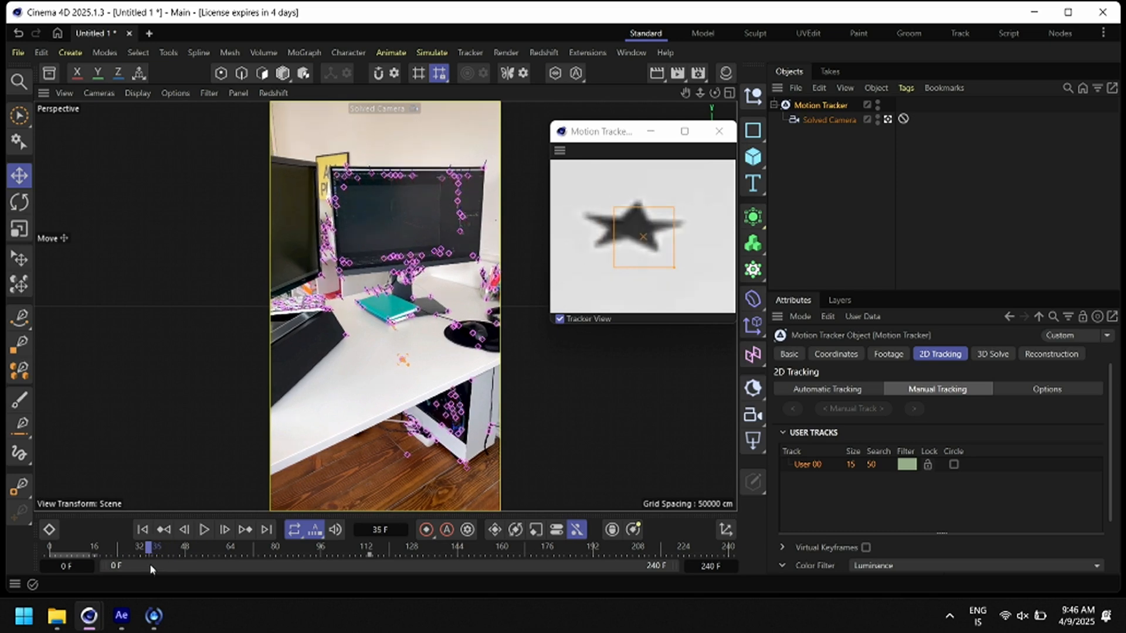
left_click_drag(666, 255, 702, 256)
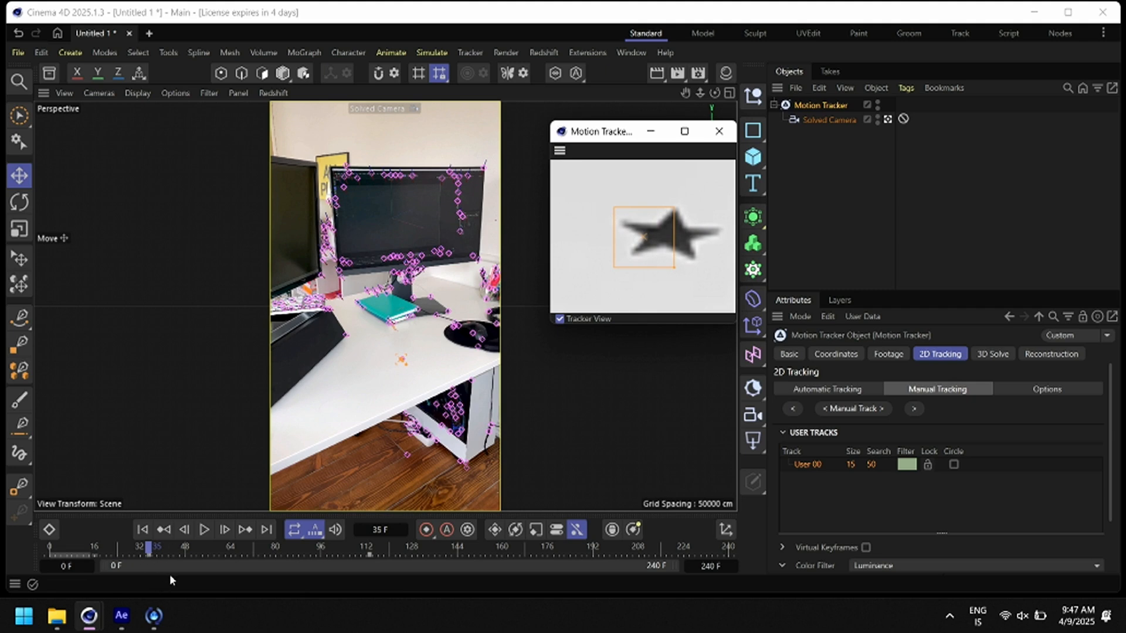
left_click(853, 408)
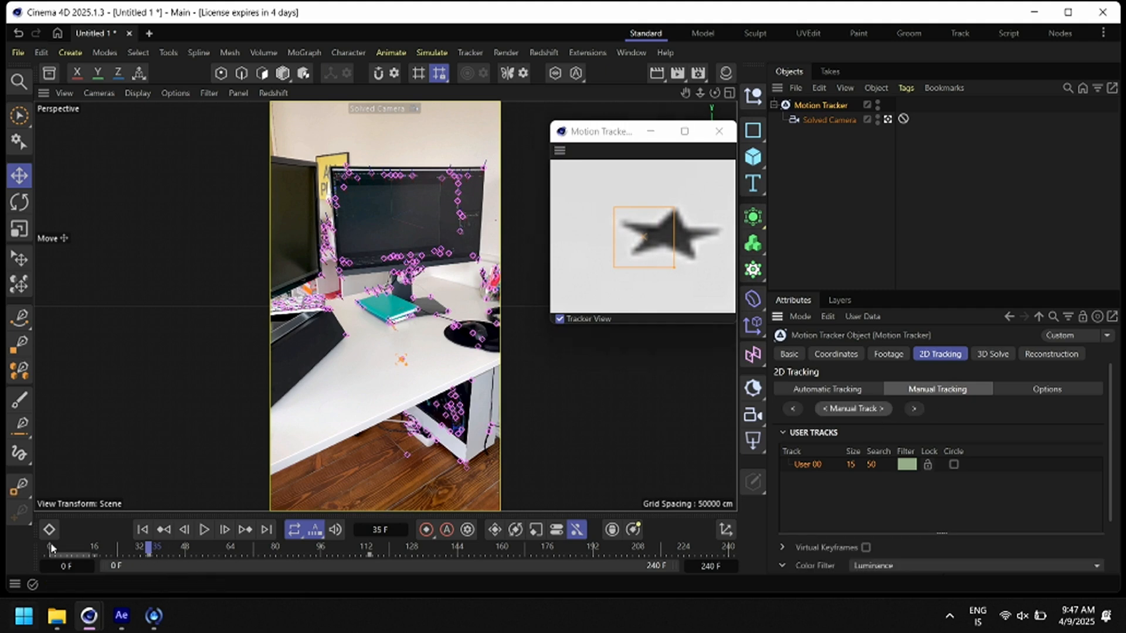
Return to frame 0 and close the Motion Tracker Track View
left_click_drag(151, 549, 41, 586)
left_click(718, 131)
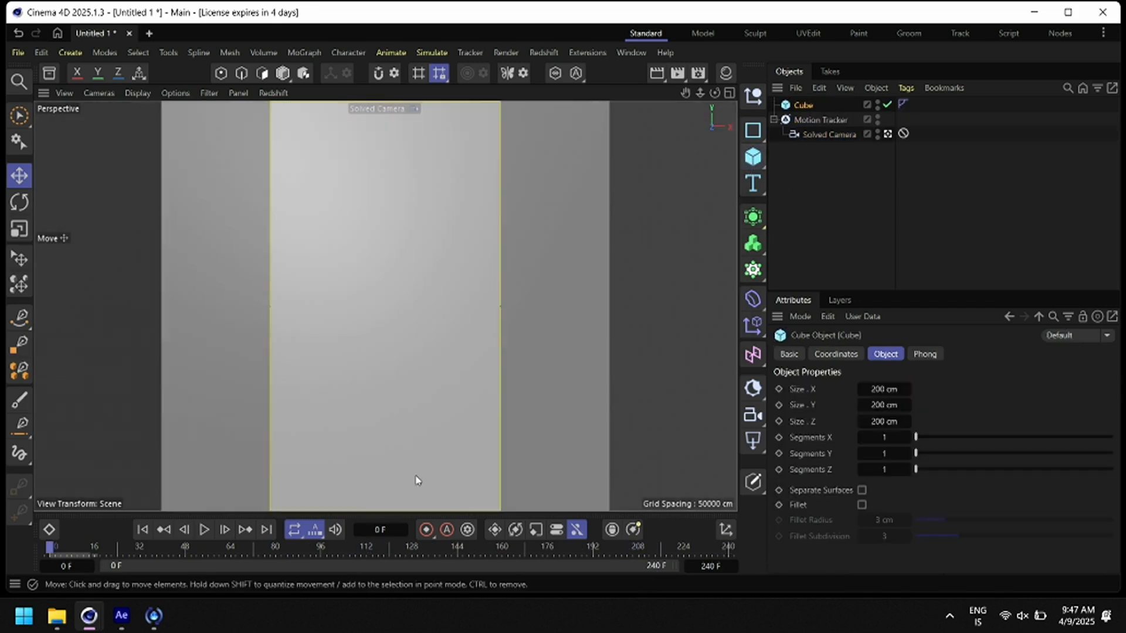
Add a cube, try scaling it down, and delete it from the scene
left_click(752, 157)
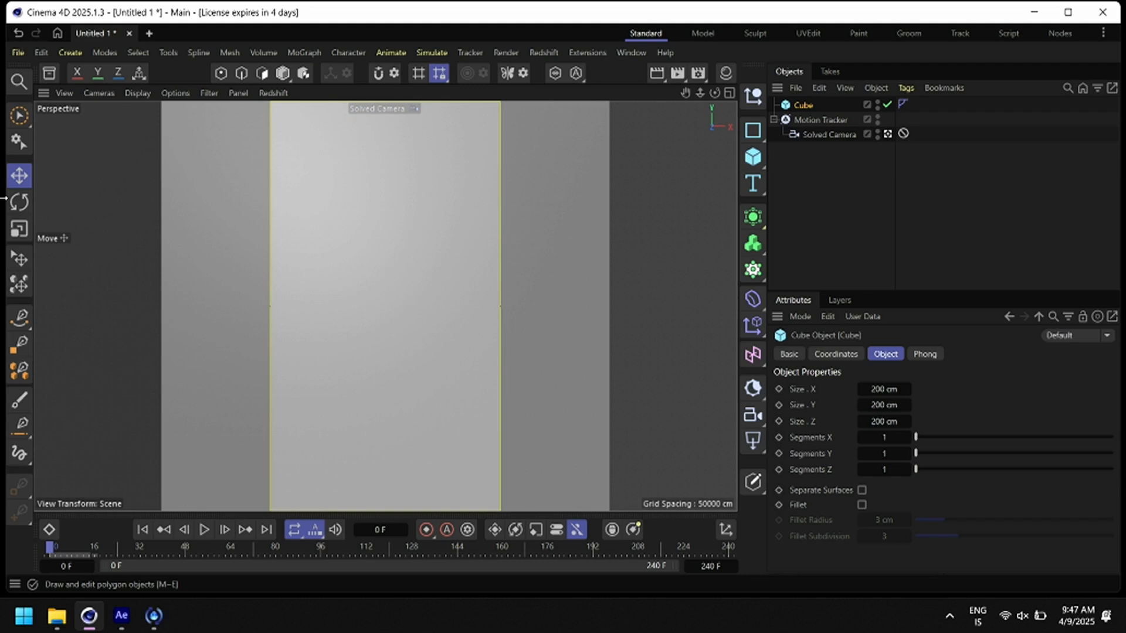
left_click(20, 229)
left_click(282, 72)
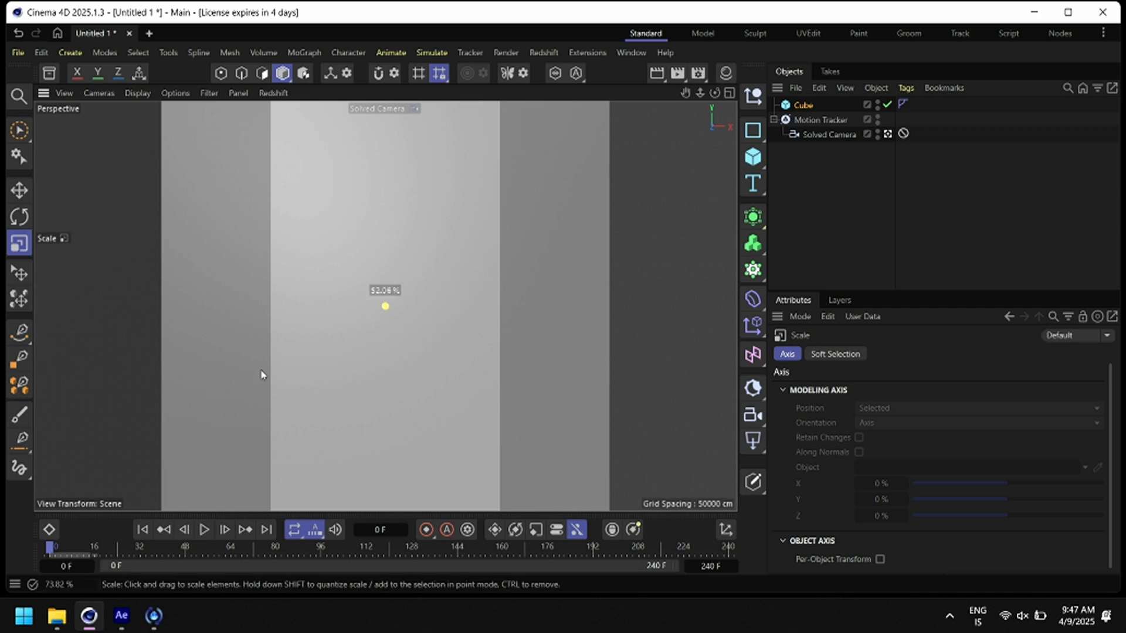
left_click(803, 106)
key("Delete")
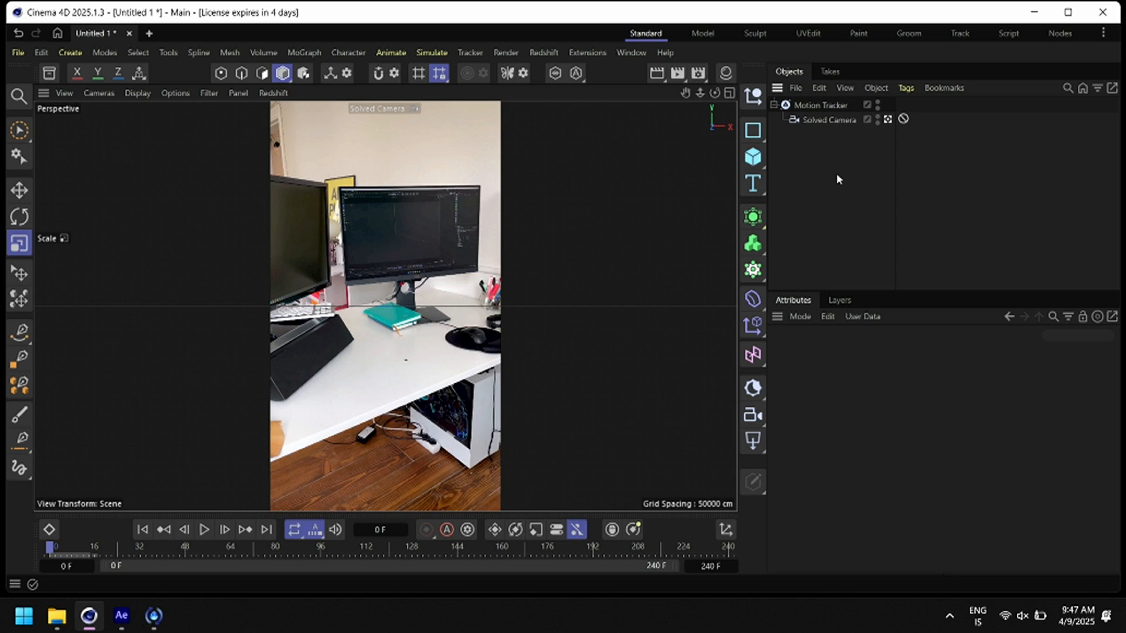
Show the Motion Tracker's 2D tracks in the viewport and run its 3D Solver with Full 3D Reconstruction
left_click(821, 105)
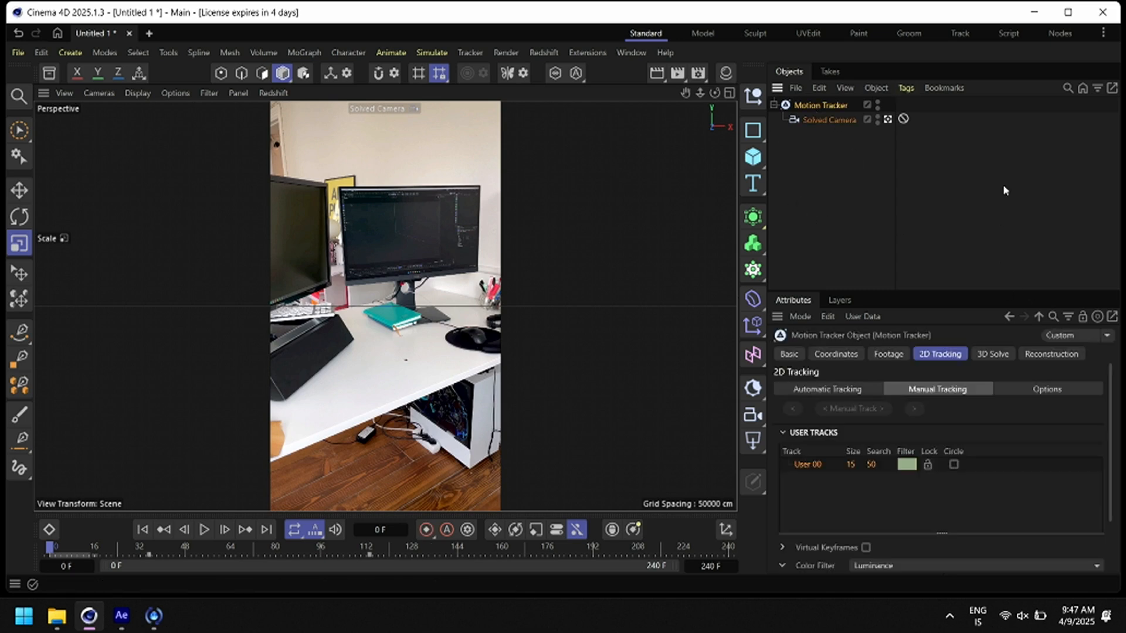
left_click(992, 354)
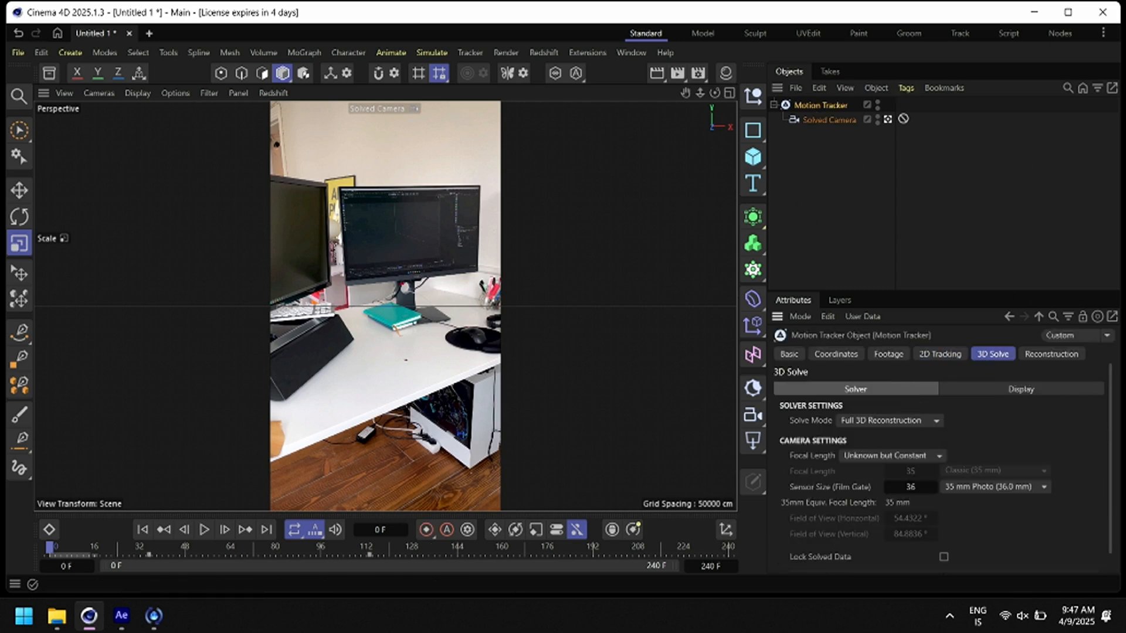
scroll(1110, 444, "down", 1)
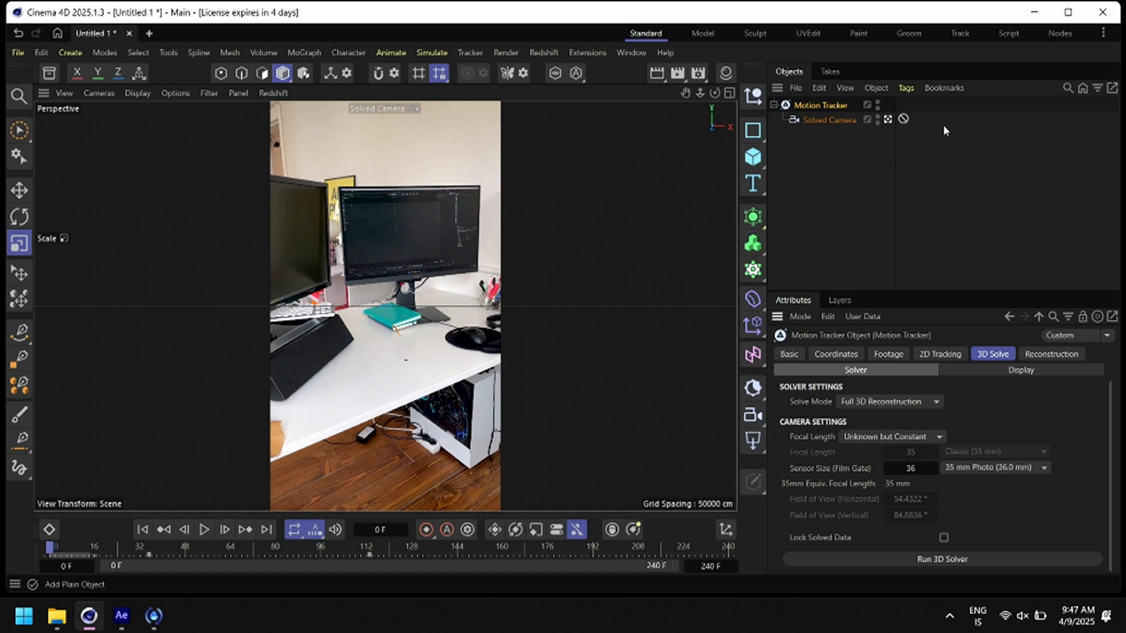
left_click(940, 355)
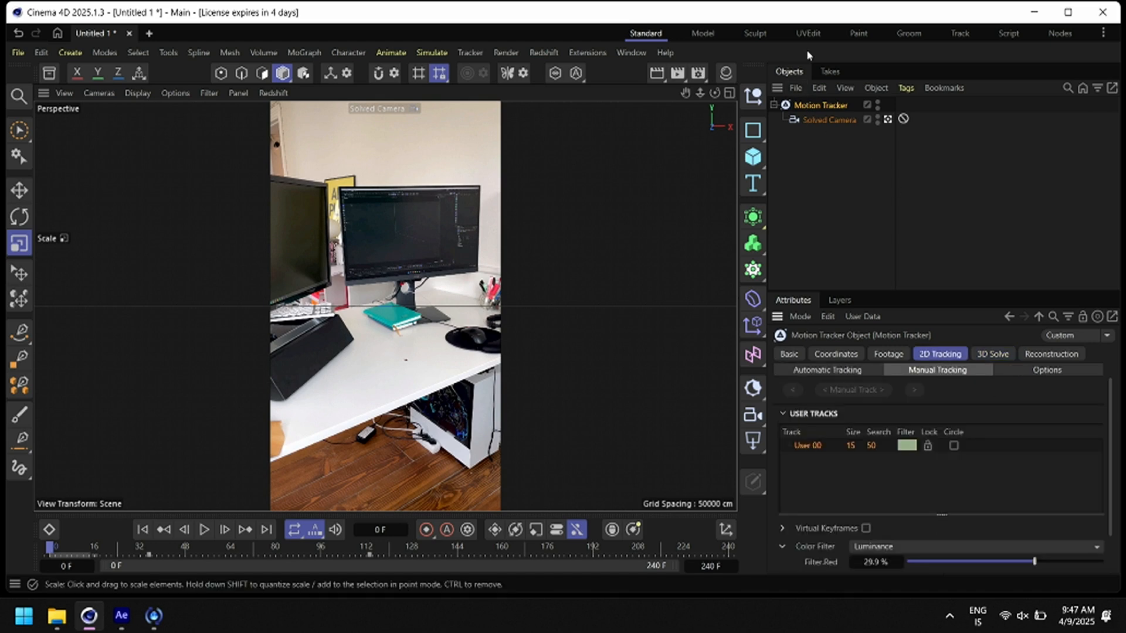
left_click(992, 354)
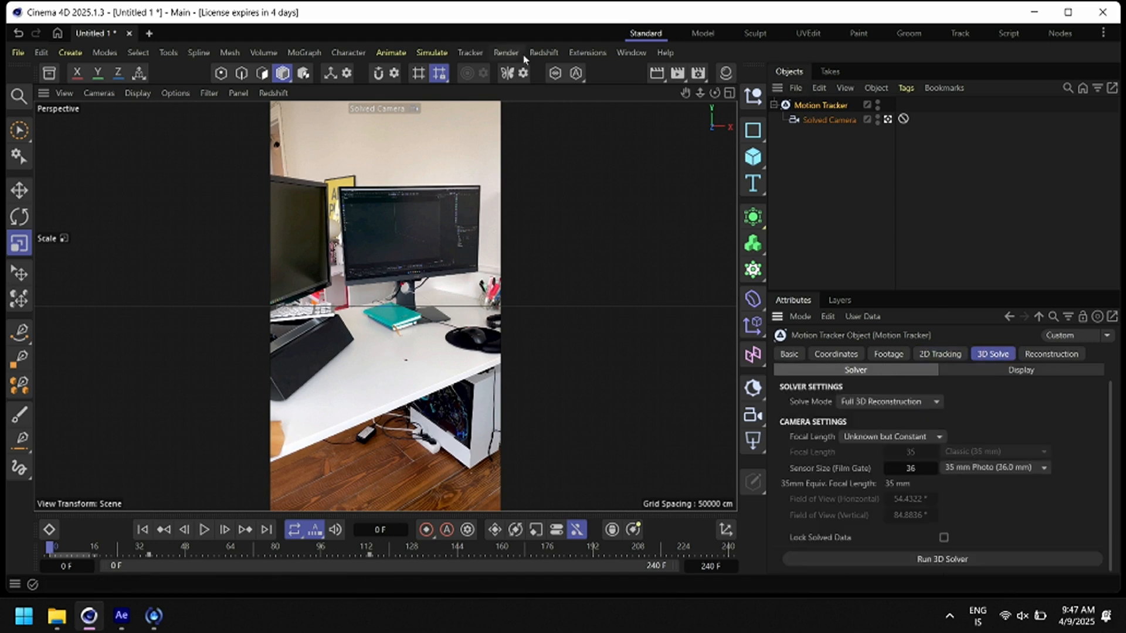
left_click(469, 52)
left_click(495, 119)
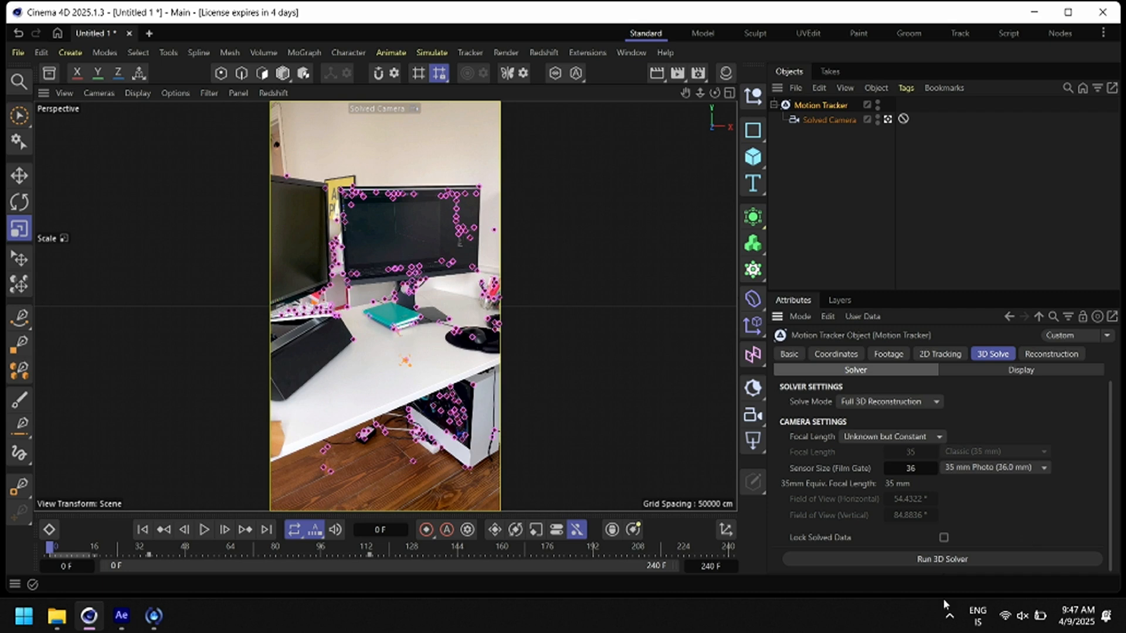
left_click(979, 558)
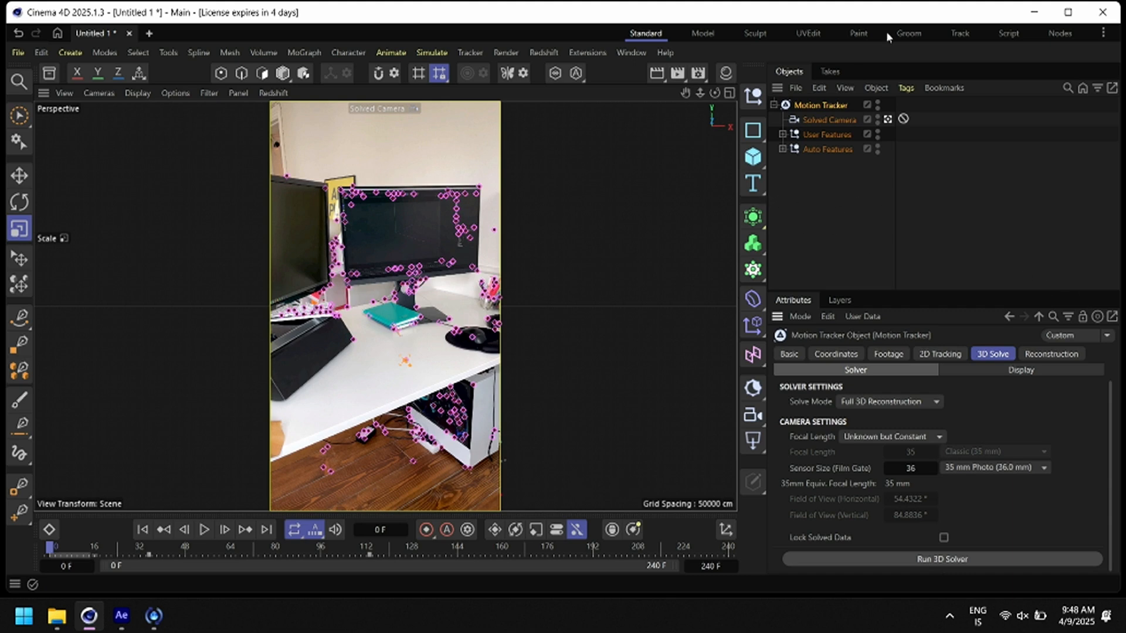
Select the Solved Camera and scrub the timeline to check its animation against the footage, ending at frame 0
left_click(826, 119)
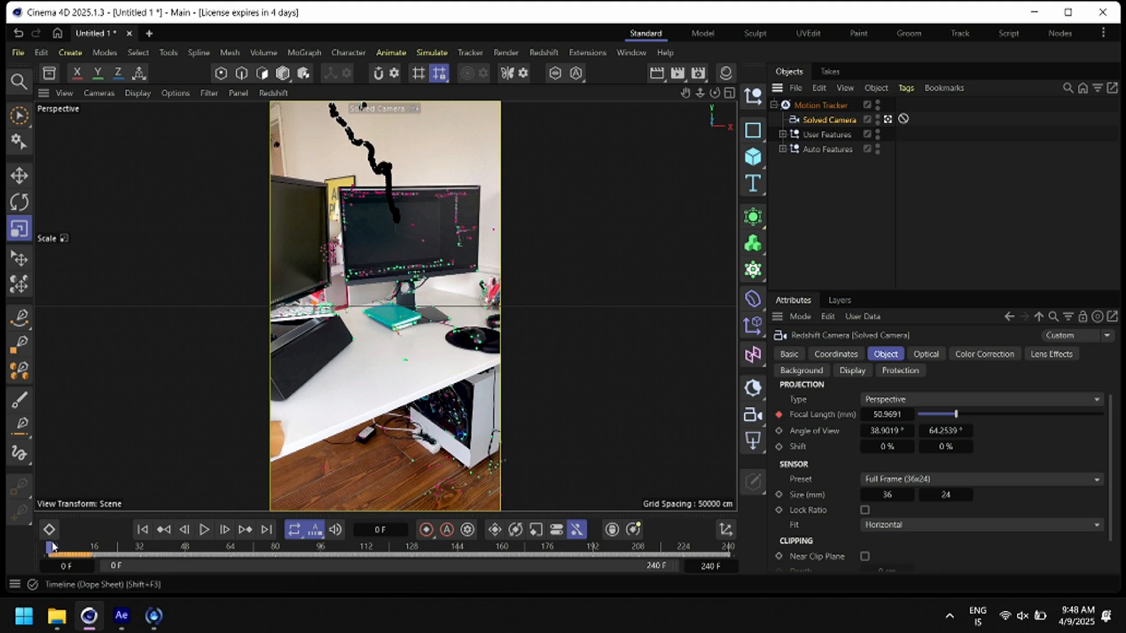
left_click_drag(57, 554, 44, 590)
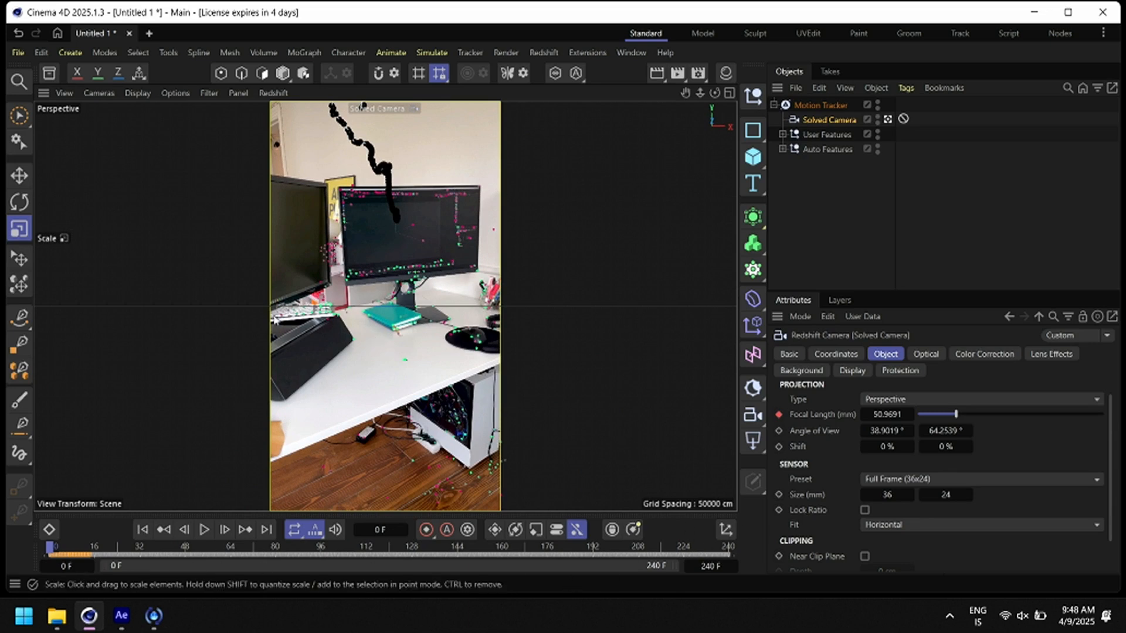
Leave the solved camera's view and examine the reconstructed feature points and camera from several angles
left_click(887, 119)
left_click(832, 197)
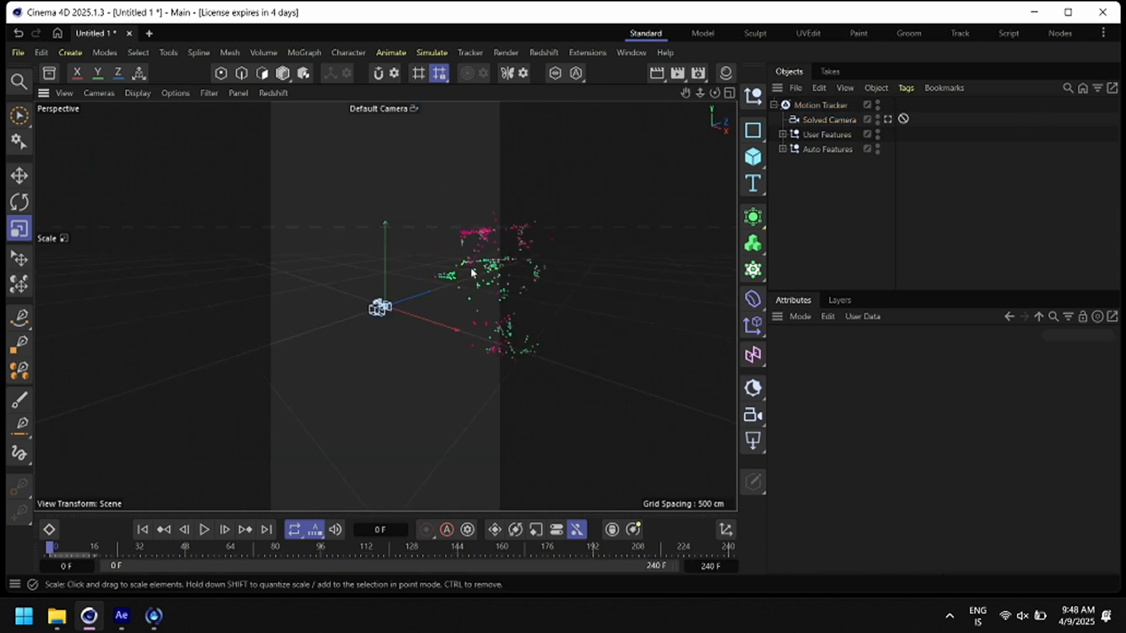
left_click_drag(484, 270, 413, 284, "alt")
scroll(413, 283, "up", 3)
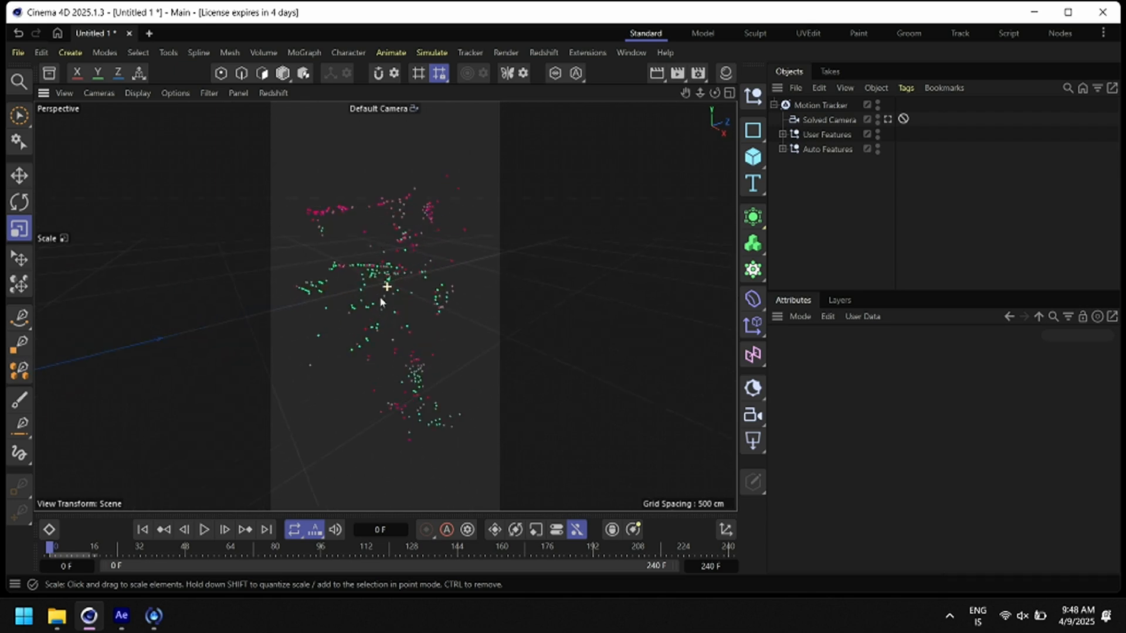
left_click_drag(343, 323, 334, 327, "alt")
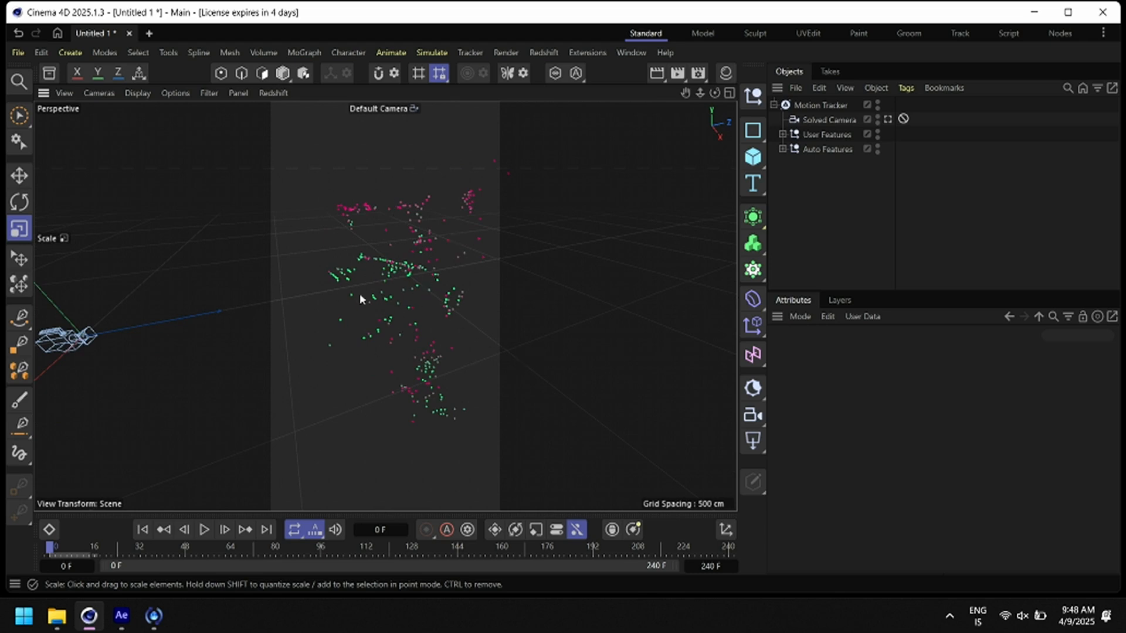
left_click_drag(353, 324, 414, 302, "alt")
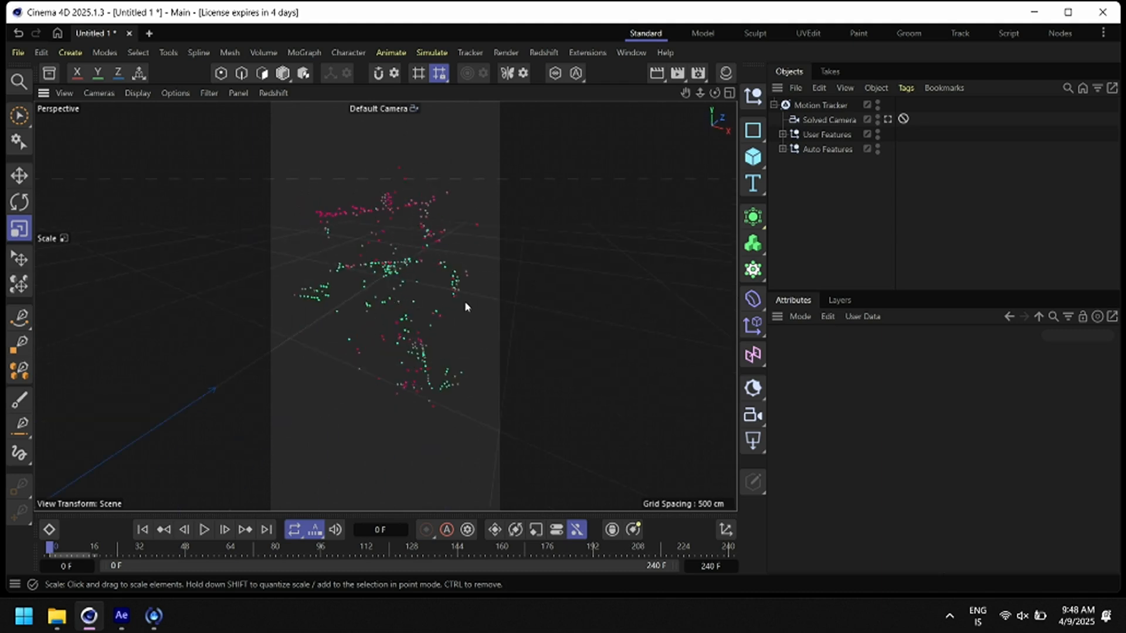
left_click_drag(333, 294, 252, 329, "alt")
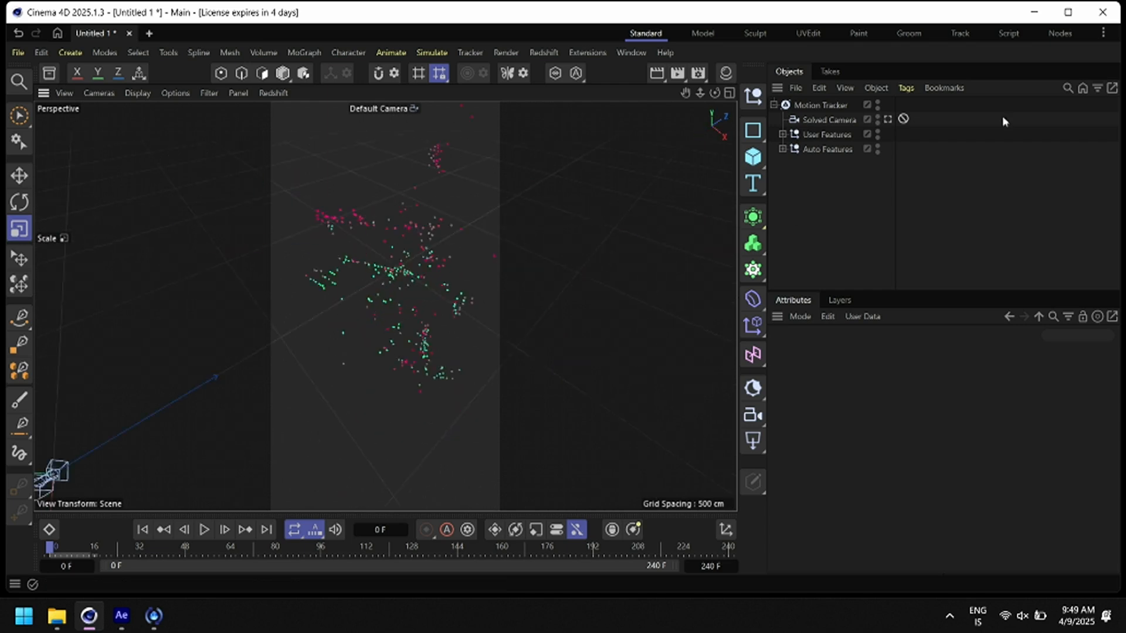
Look through the Solved Camera and inspect the contents of the Auto Features and User Features groups
left_click(887, 119)
left_click(782, 134)
left_click(782, 134)
left_click(782, 149)
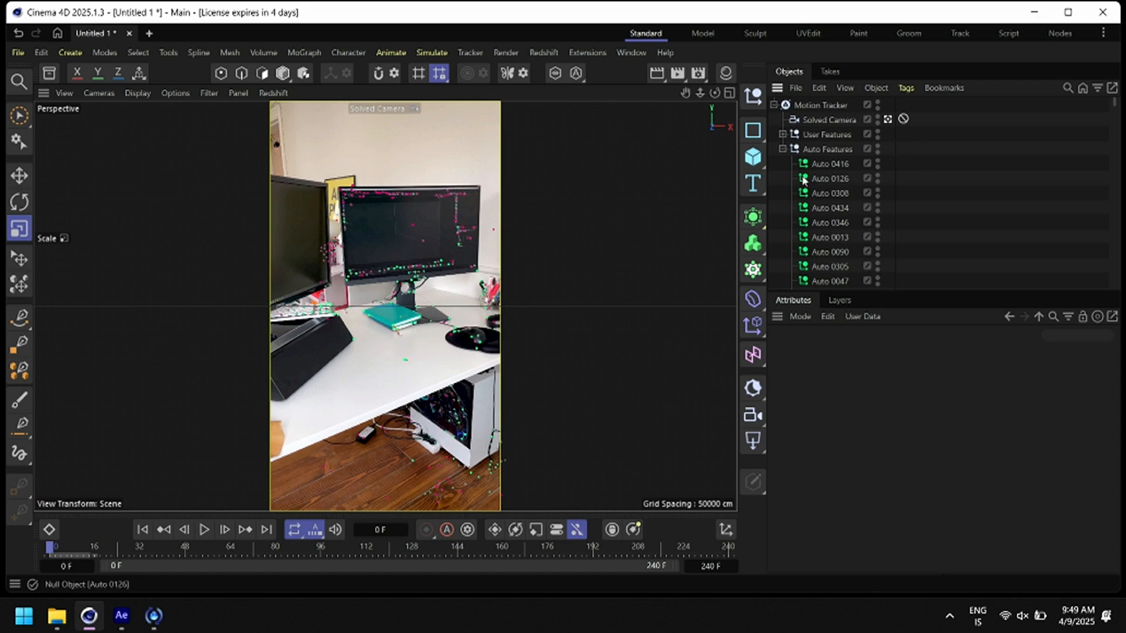
left_click(782, 149)
left_click(782, 135)
left_click(826, 149)
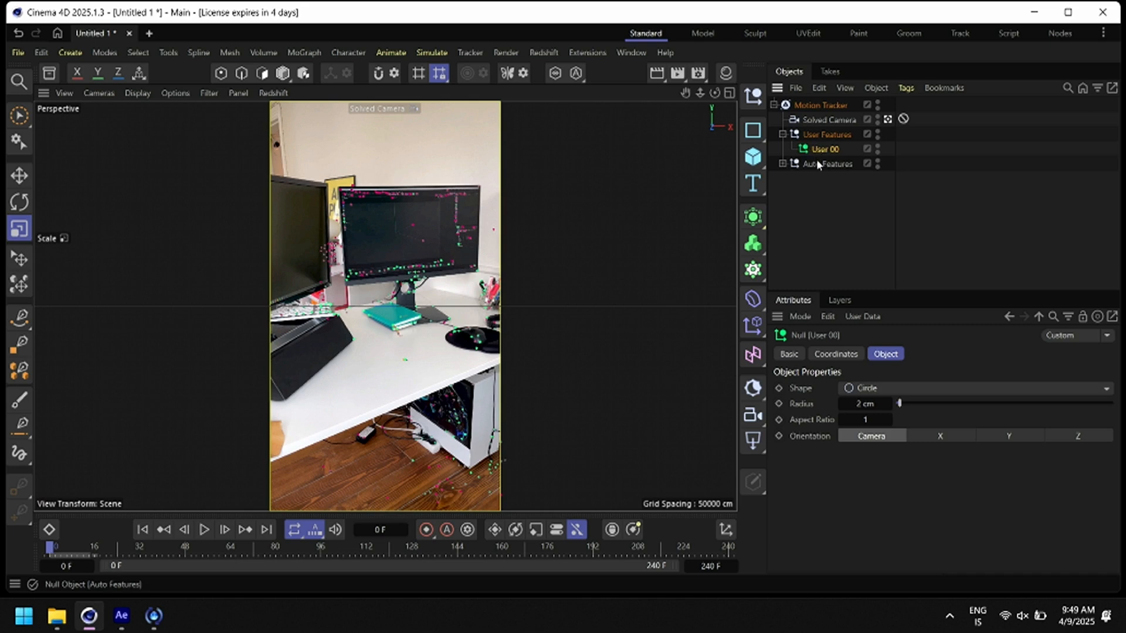
left_click(862, 222)
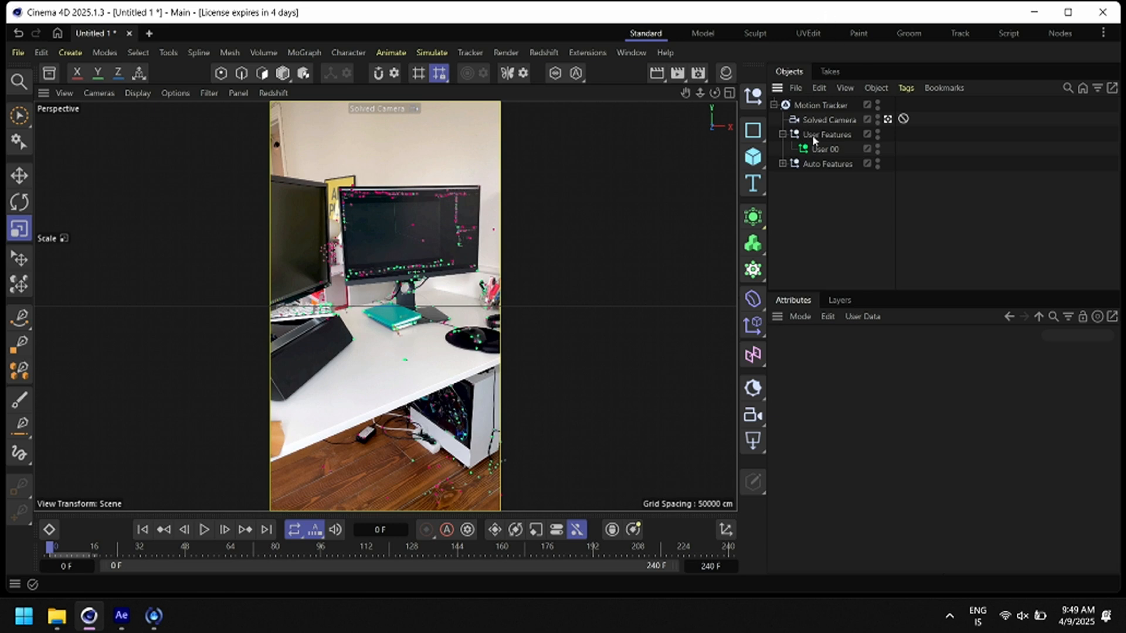
Add a cube to test its placement in the Solved Camera's view and undo it
left_click(753, 156)
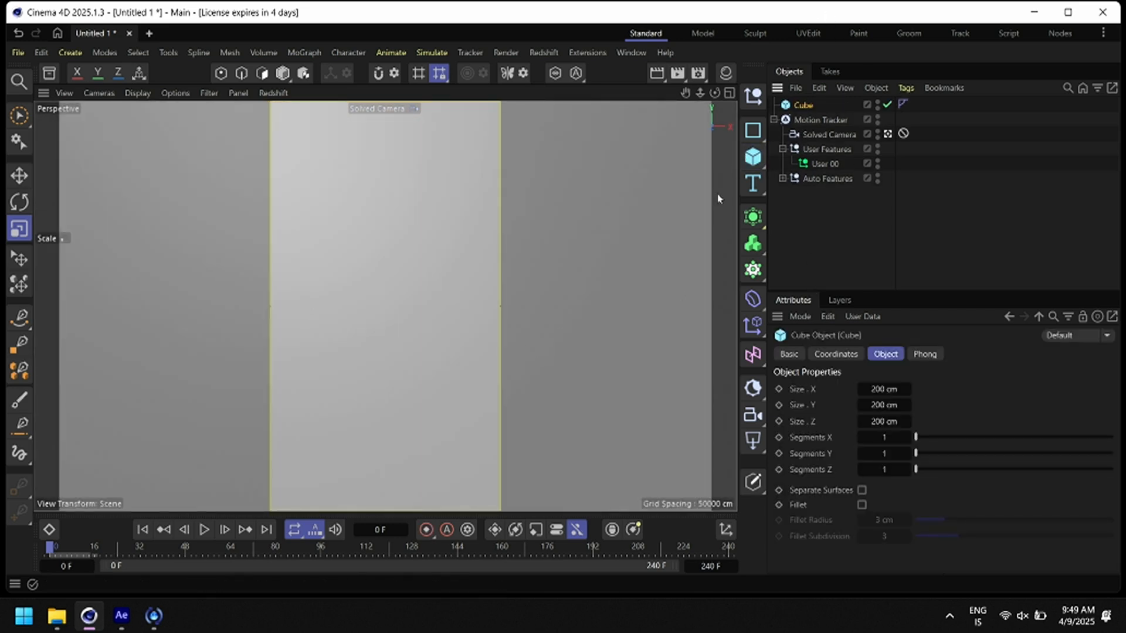
key("ctrl+z")
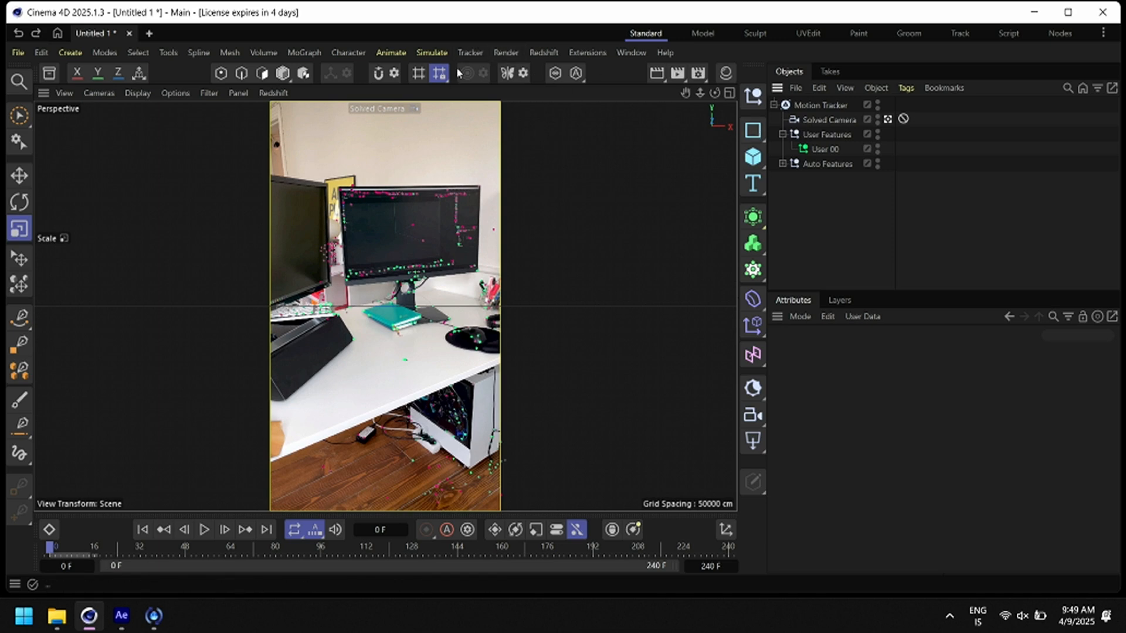
Create a position constraint on the Motion Tracker, targeting the User 00 track on the desk
left_click(469, 54)
mouse_move(524, 527)
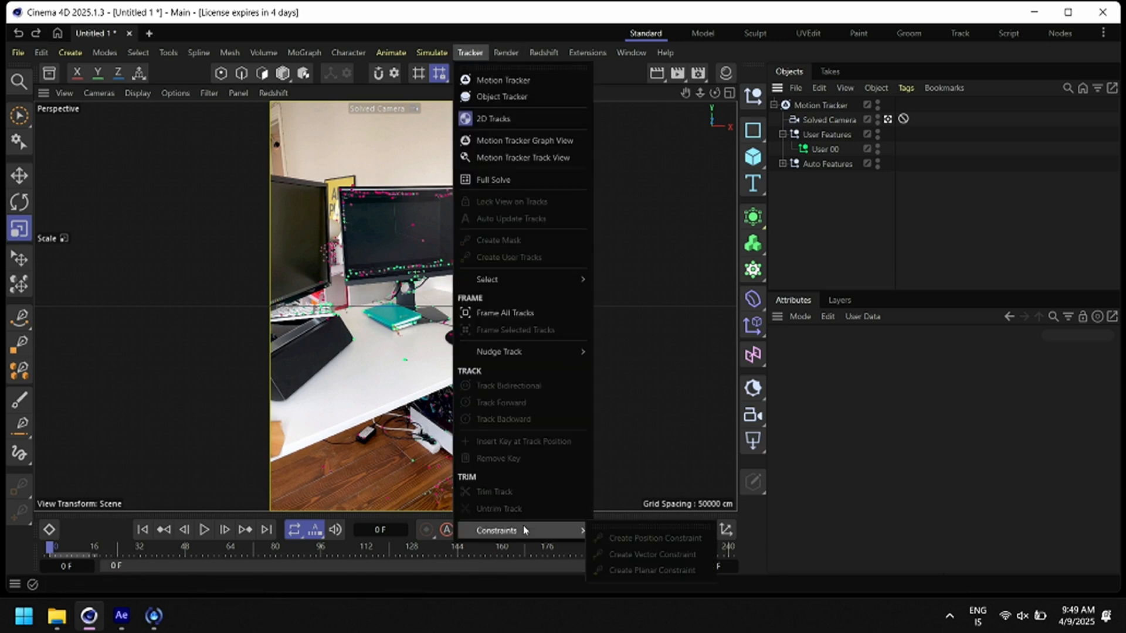
left_click(812, 103)
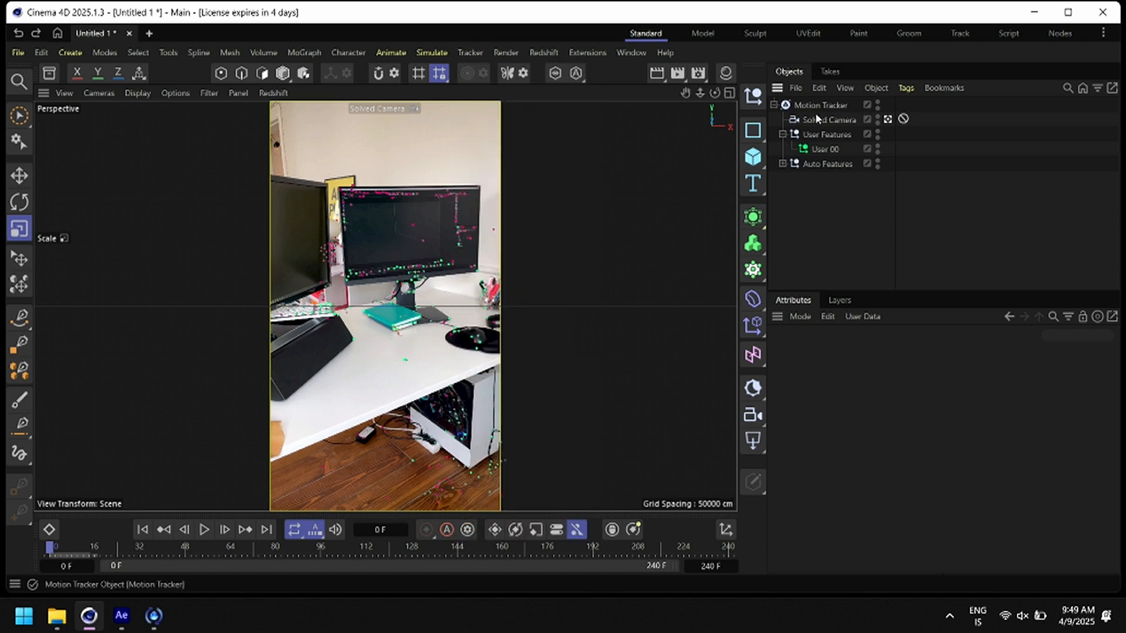
left_click(819, 105)
left_click(471, 53)
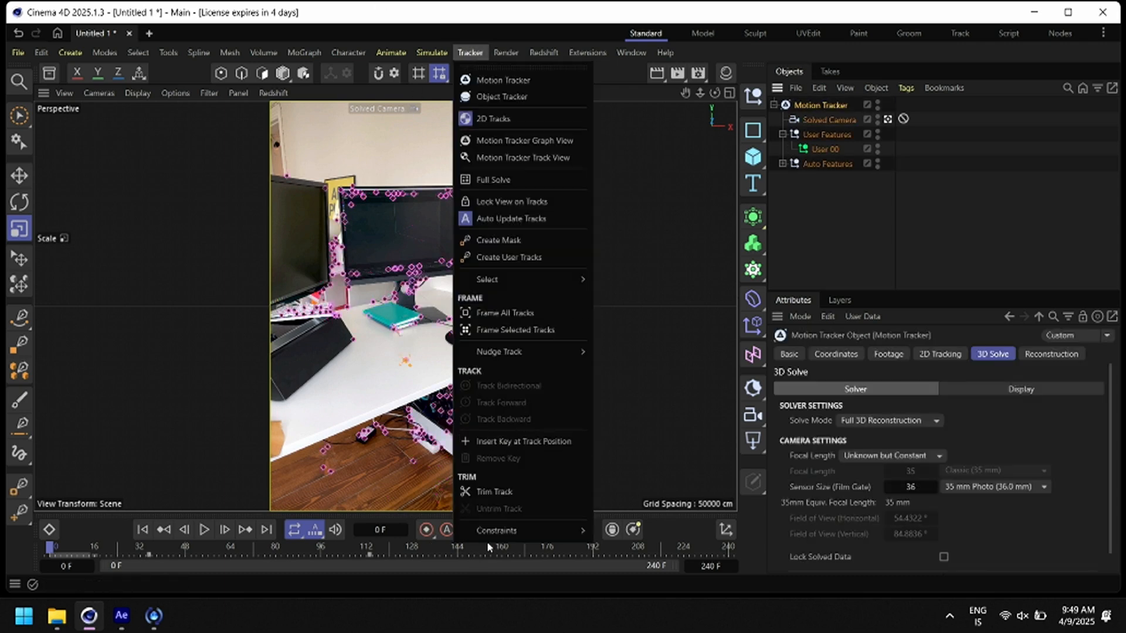
mouse_move(510, 535)
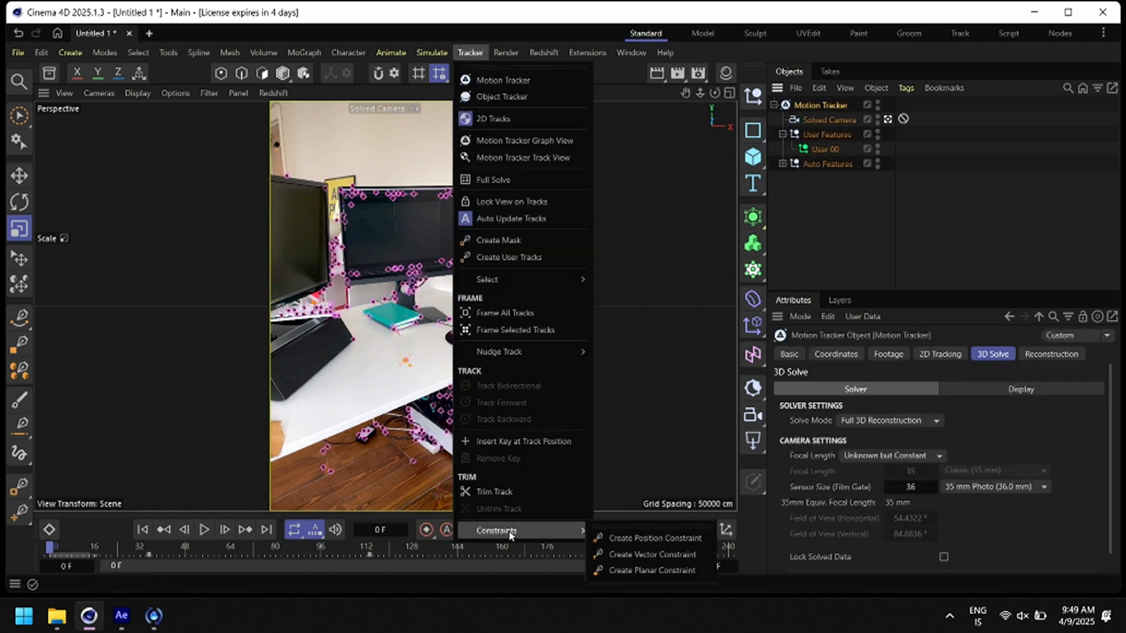
left_click(669, 538)
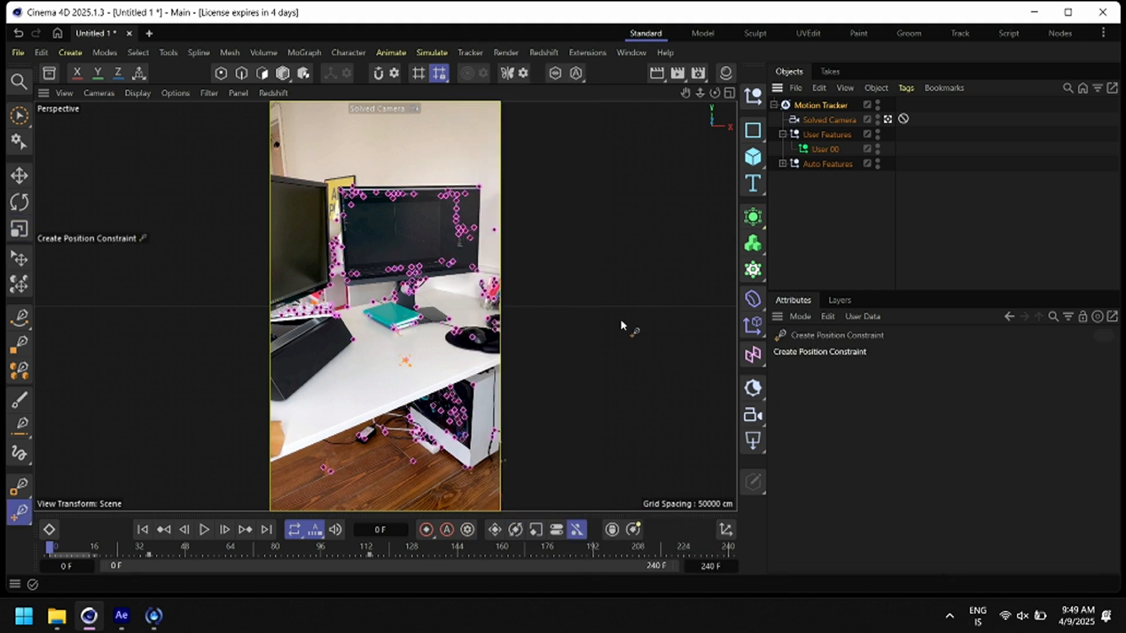
left_click(406, 361)
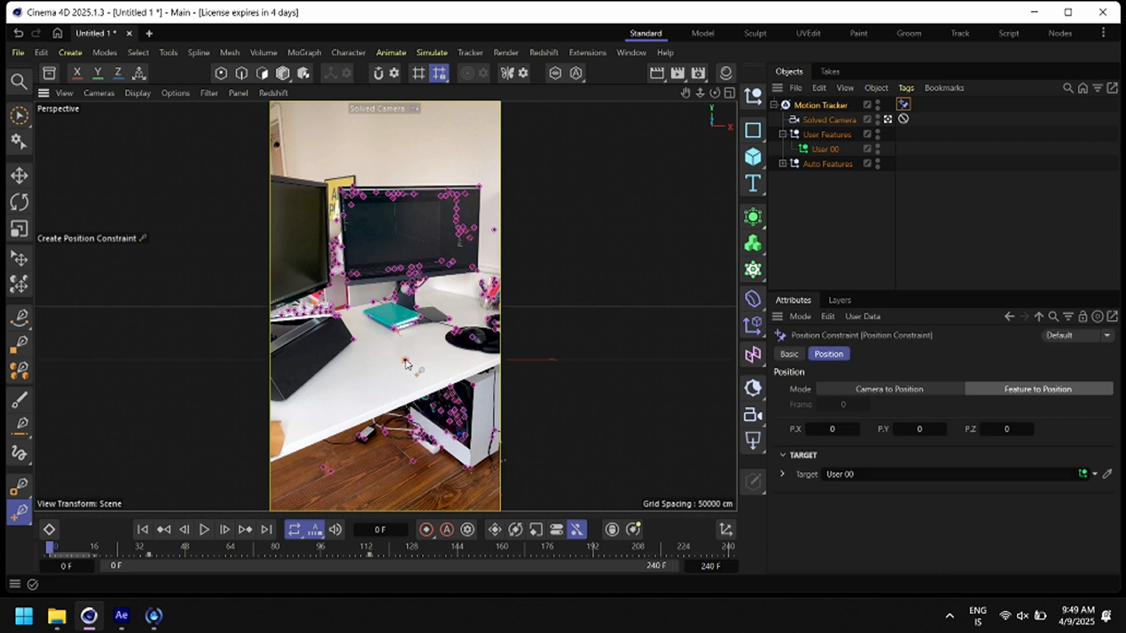
Leave the solved camera's view, examine the scene origin from outside and test it with a cube, deleting the cube again
left_click(887, 119)
left_click(831, 217)
middle_click_drag(300, 366, 487, 277, "alt")
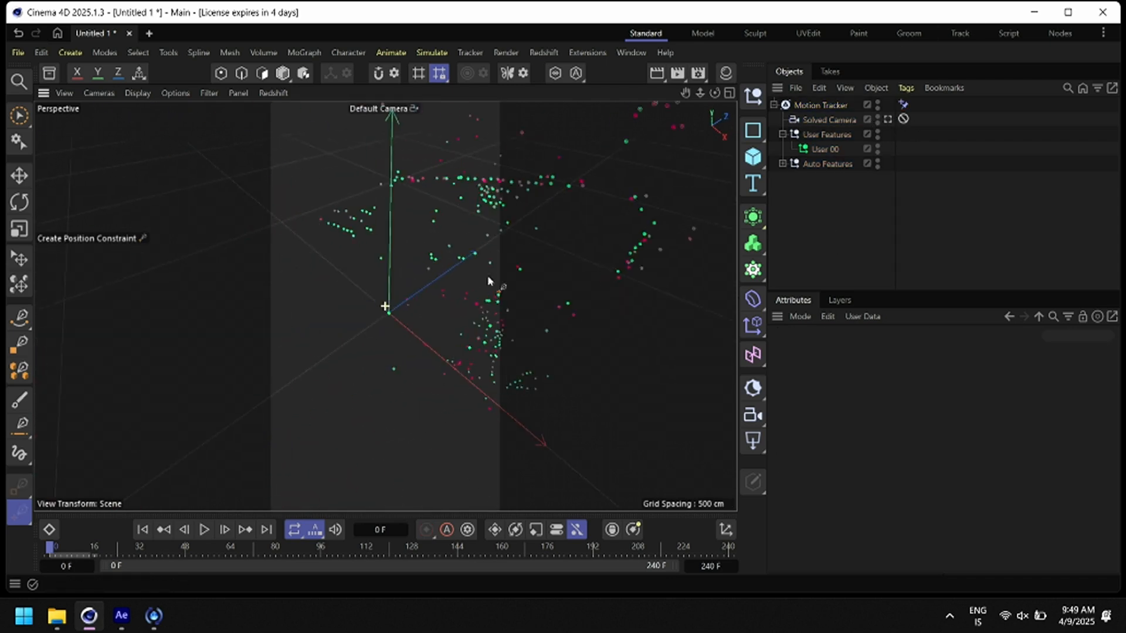
left_click_drag(448, 313, 417, 300, "alt")
scroll(418, 300, "down", 8)
scroll(400, 308, "up", 6)
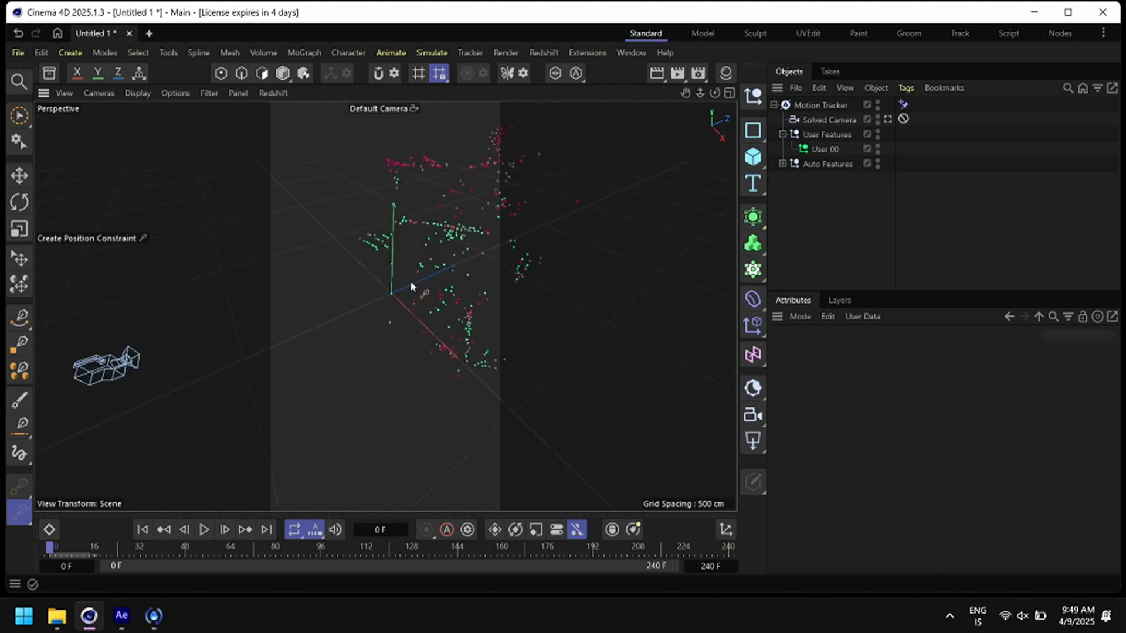
left_click(752, 157)
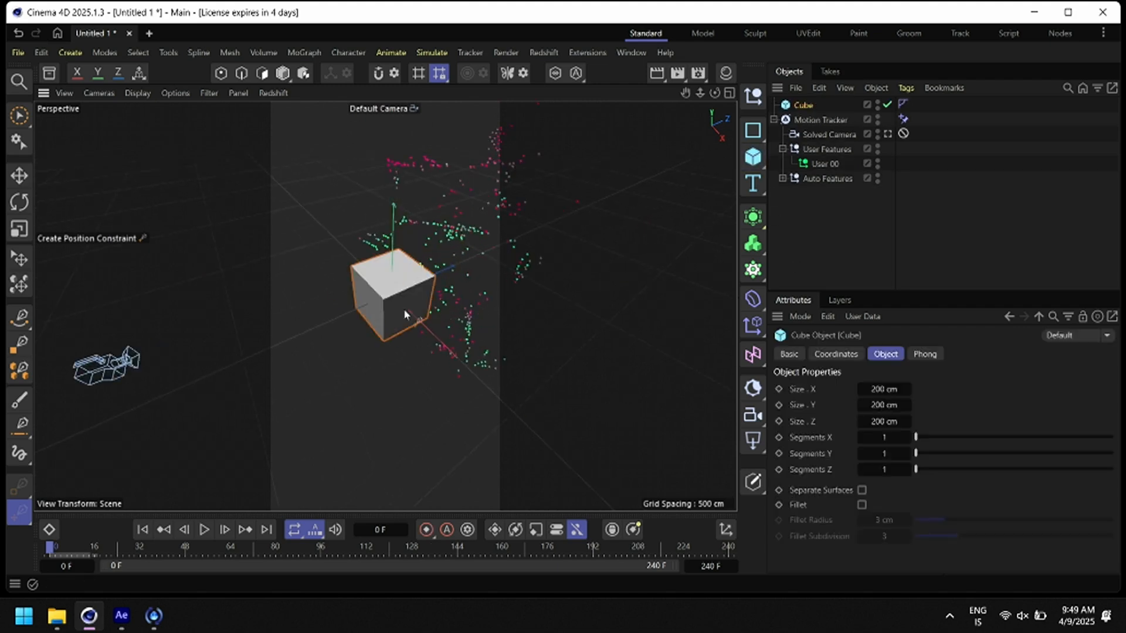
key("Delete")
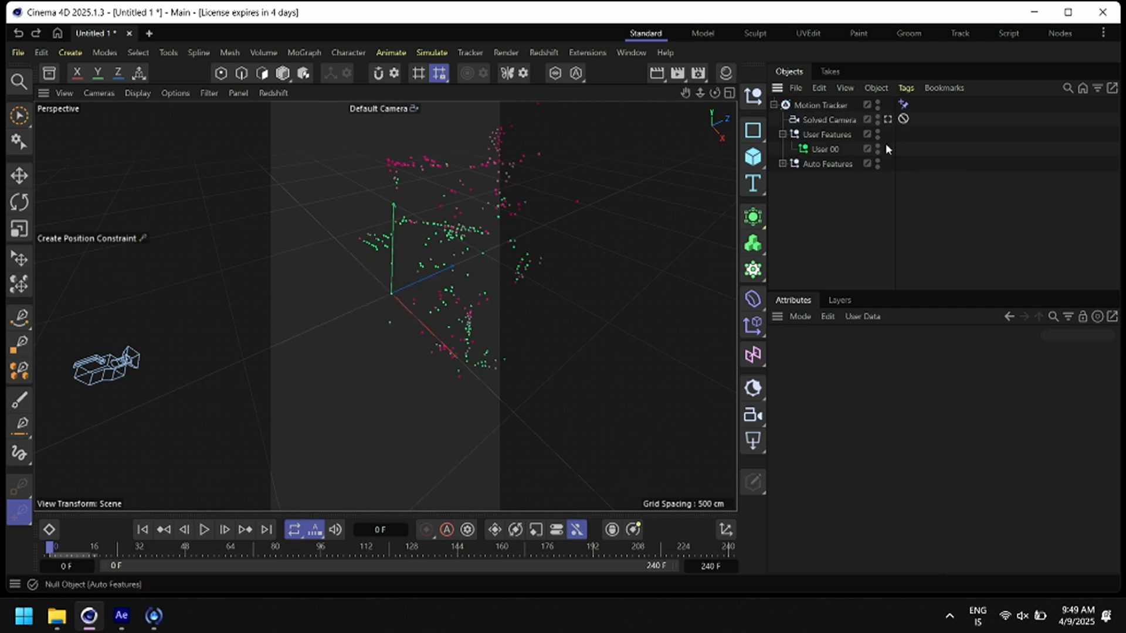
Return to the Solved Camera's view, test a cube at the origin against the footage and delete it
left_click(887, 121)
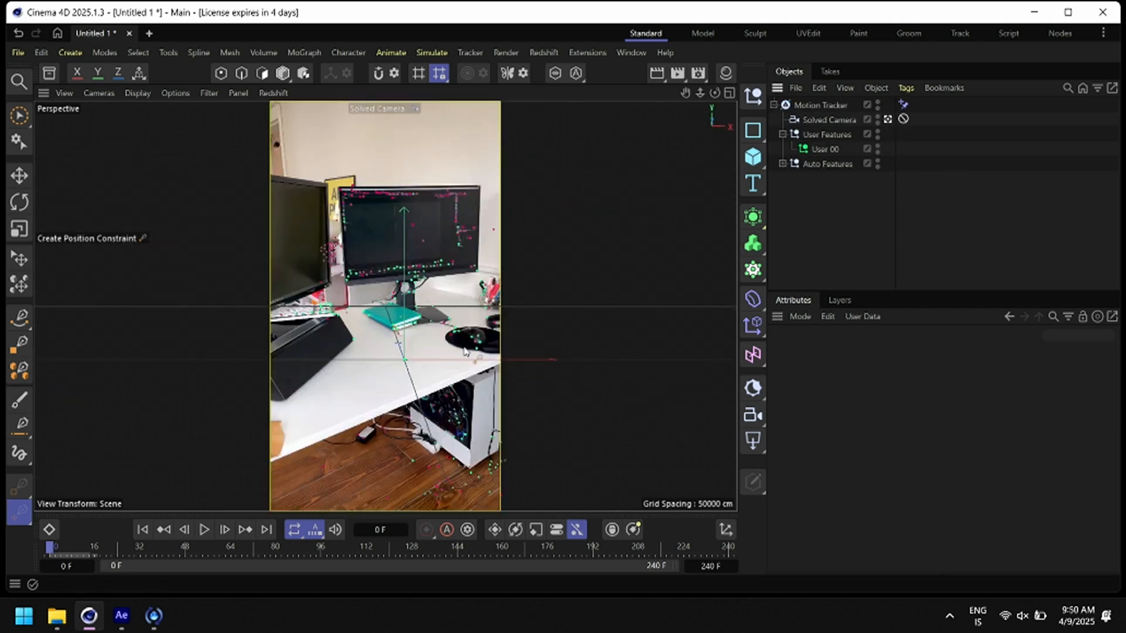
left_click(887, 119)
left_click(888, 119)
left_click(753, 157)
left_click_drag(56, 552, 2, 586)
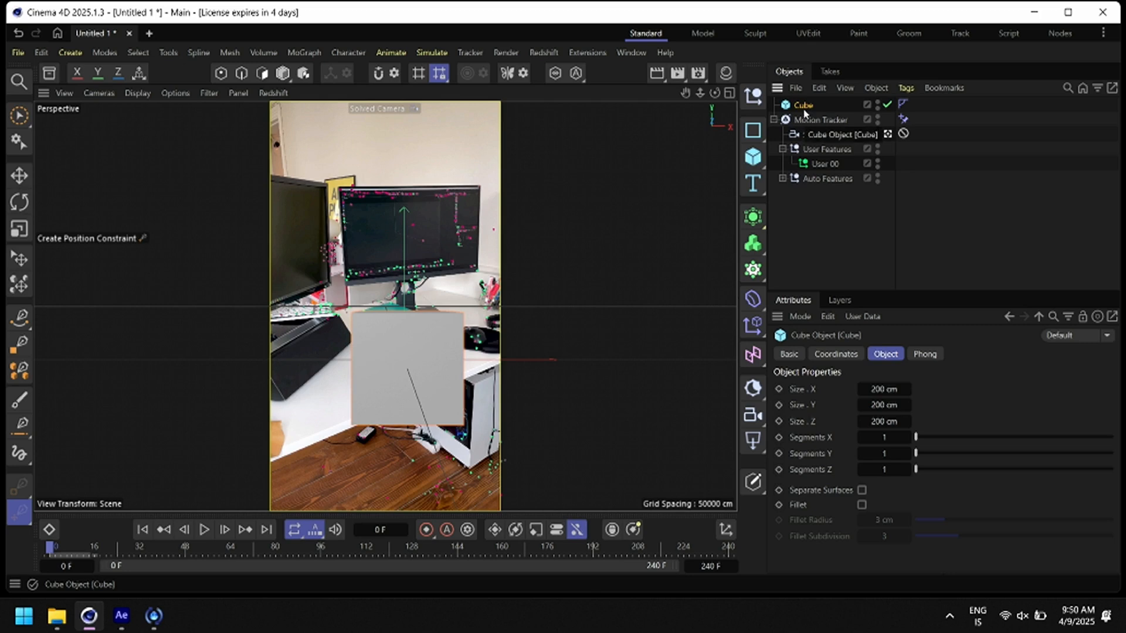
key("Delete")
At frame 90, create a Y-axis planar constraint from three tracks on the dark pad beside the teal book, then check it by scrubbing back to frame 0
left_click(470, 52)
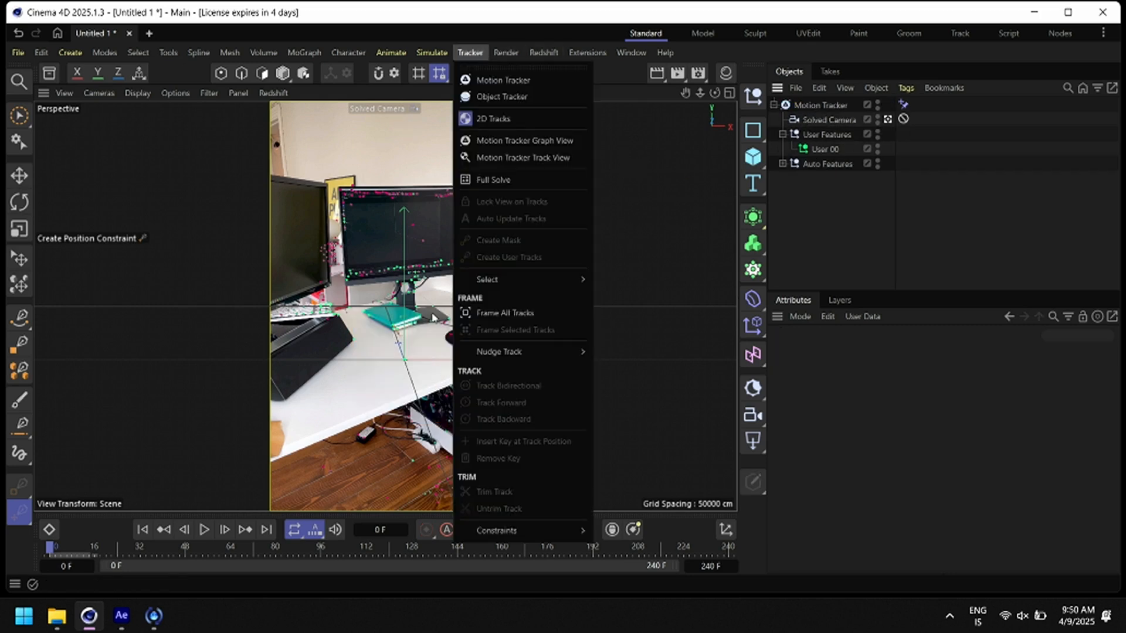
mouse_move(508, 538)
left_click(821, 105)
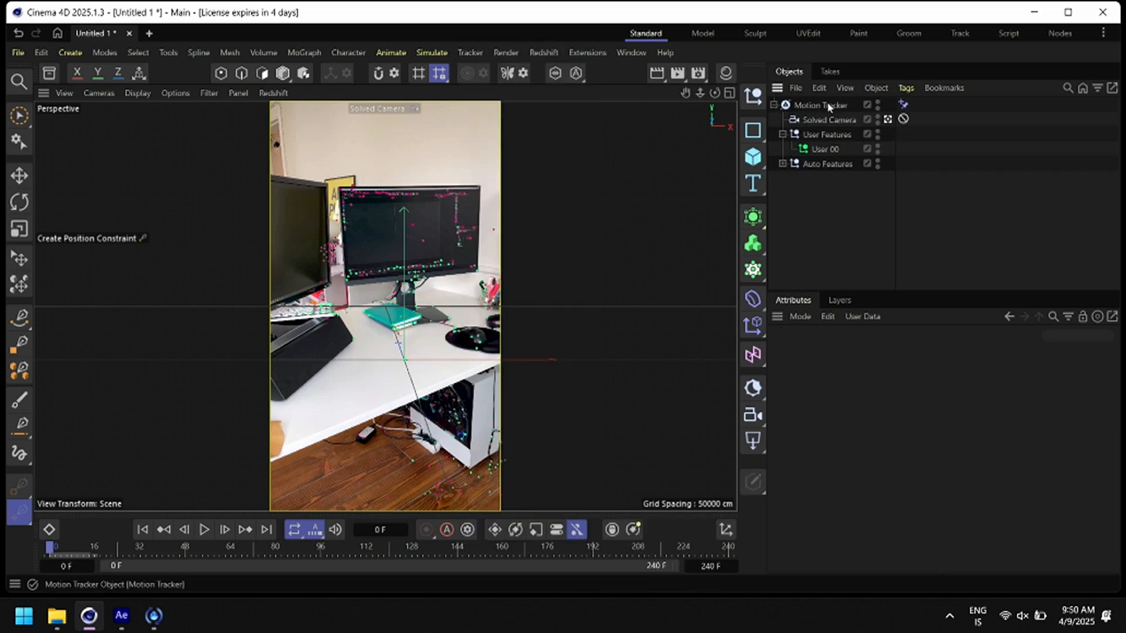
left_click(814, 106)
left_click(480, 55)
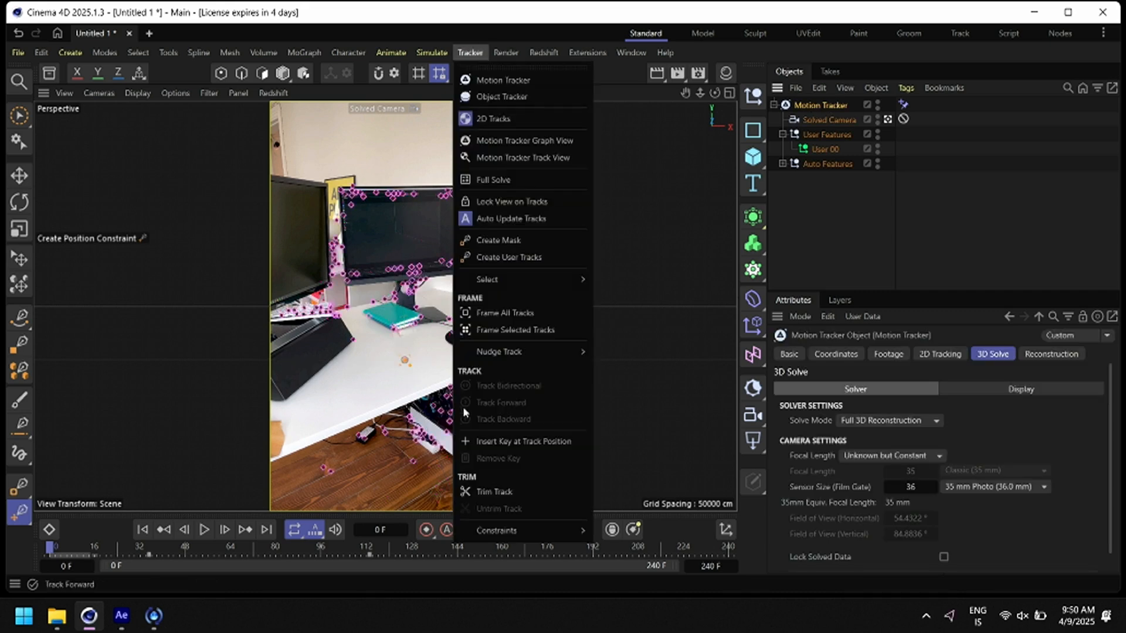
mouse_move(508, 529)
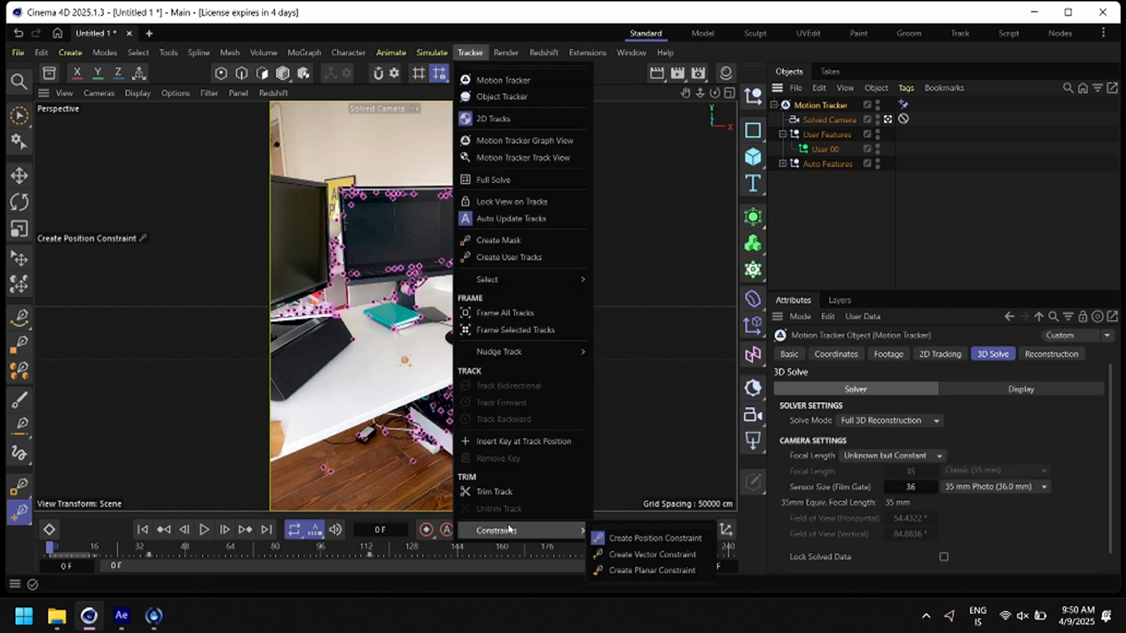
left_click(669, 571)
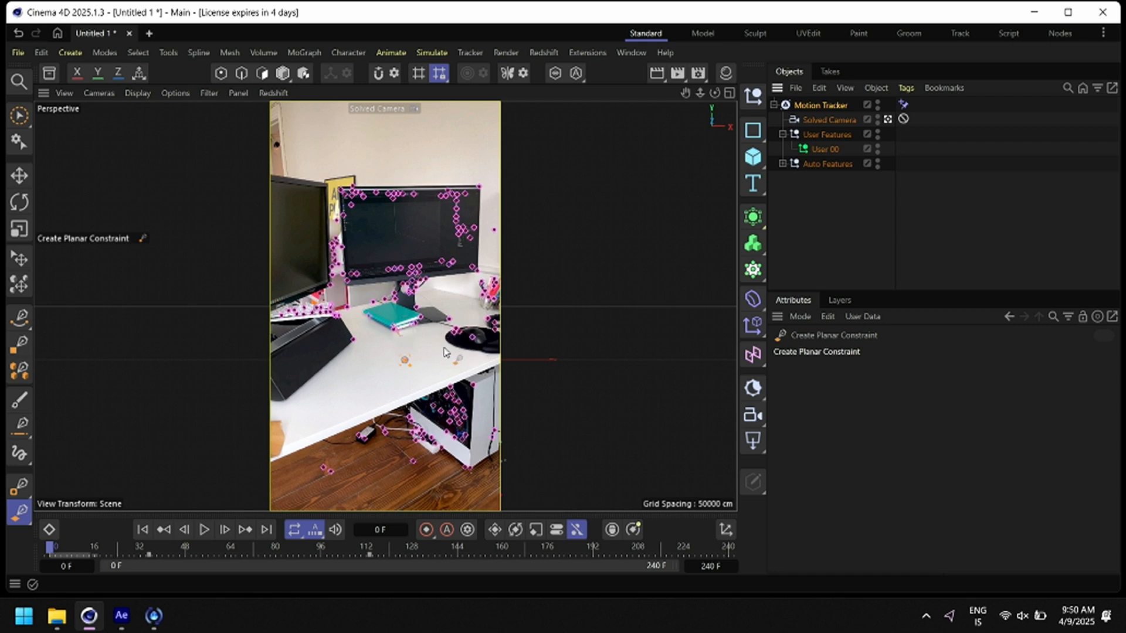
mouse_move(294, 551)
left_mouse_down()
mouse_move(535, 554)
mouse_move(410, 564)
mouse_move(336, 545)
mouse_move(305, 554)
mouse_move(372, 554)
mouse_move(304, 557)
left_mouse_up()
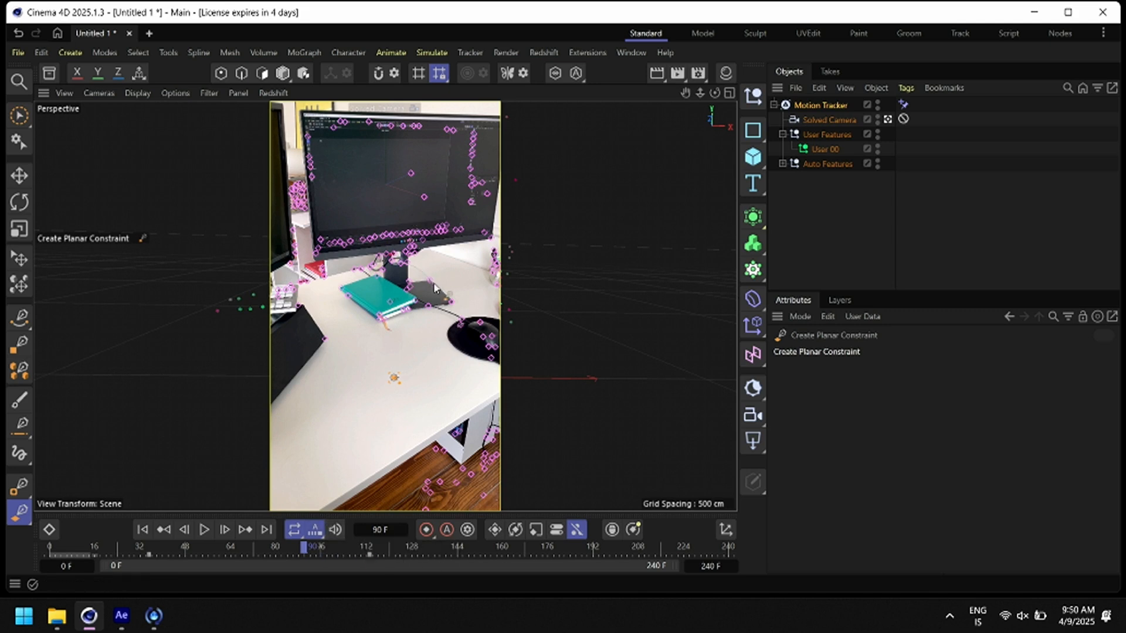
left_click(451, 304)
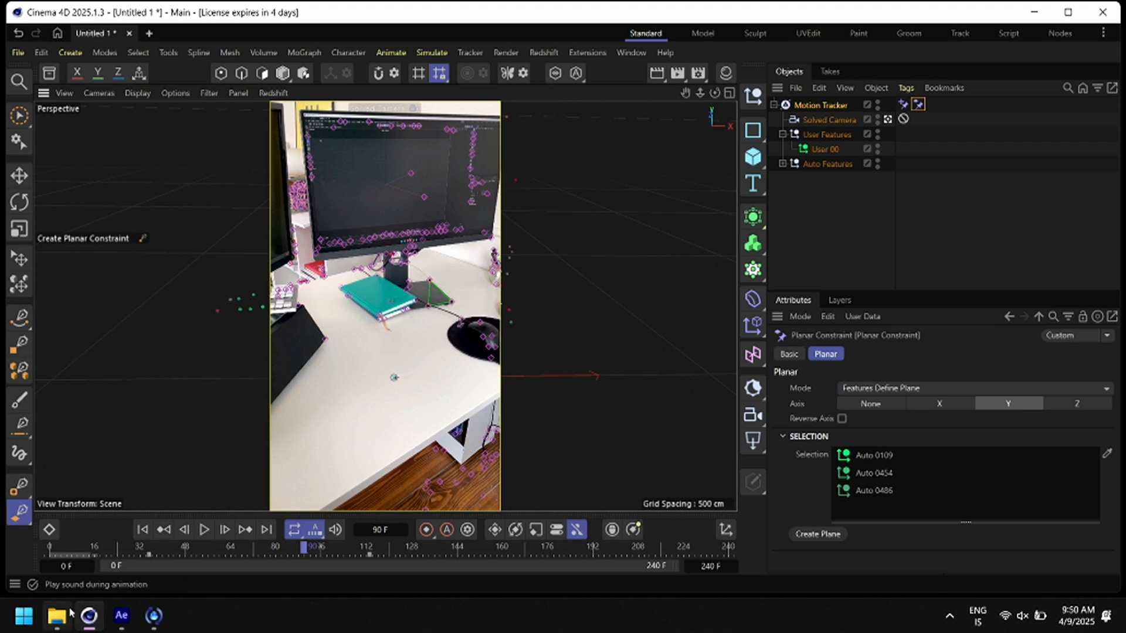
left_click_drag(212, 549, 472, 559)
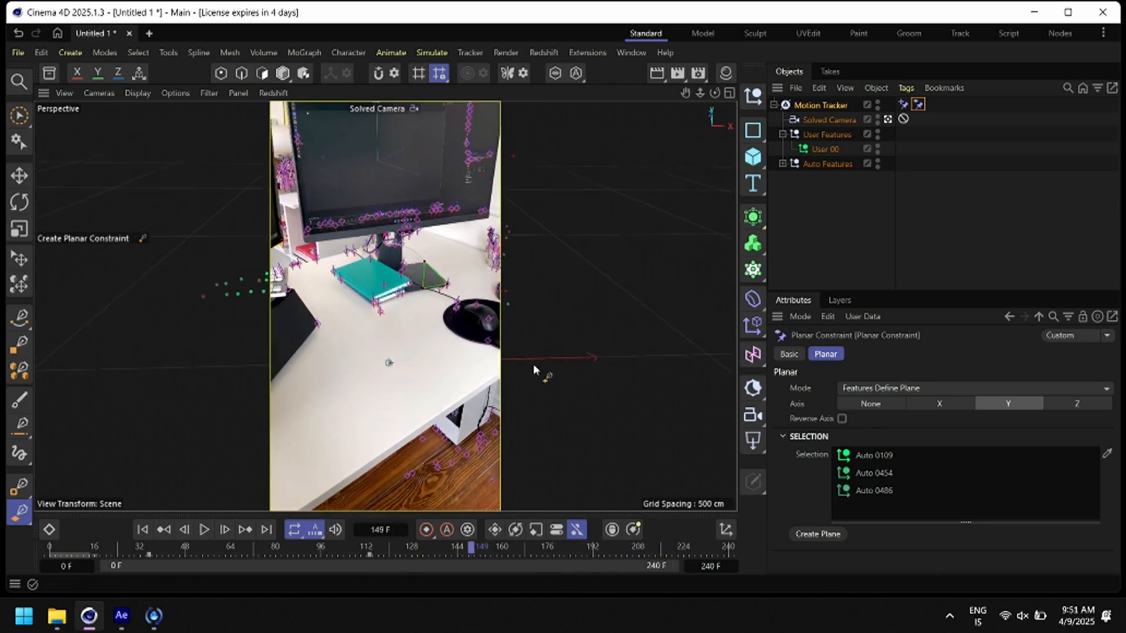
left_click_drag(437, 547, 18, 591)
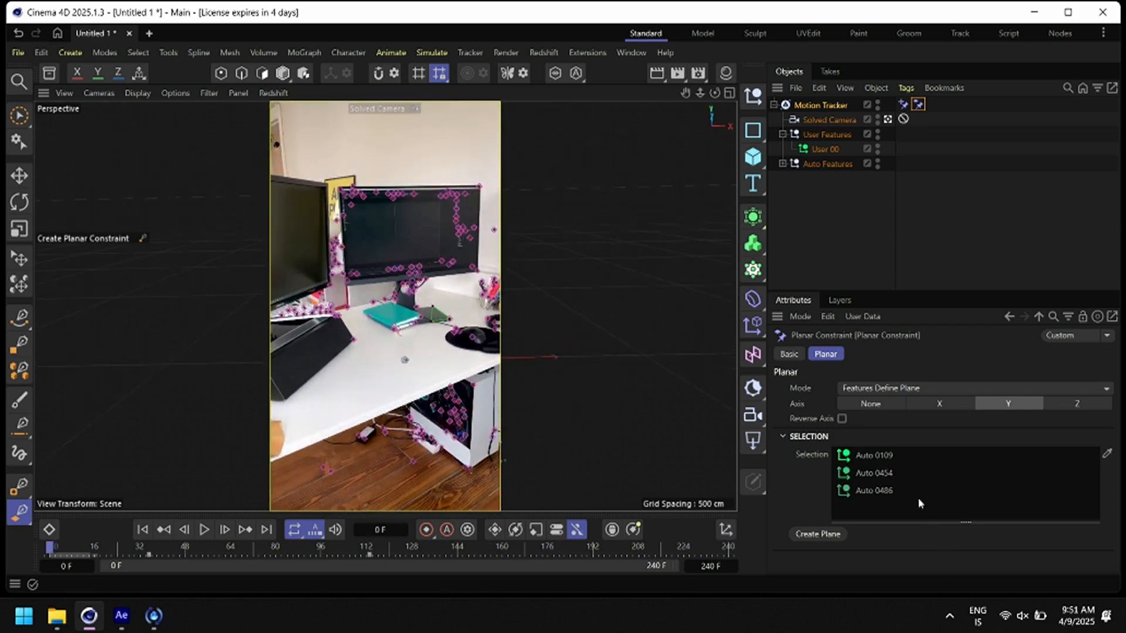
At frame 34, create a vector constraint between the tracks at the monitor's upper and lower right corners and set its axis to Y
left_click(482, 52)
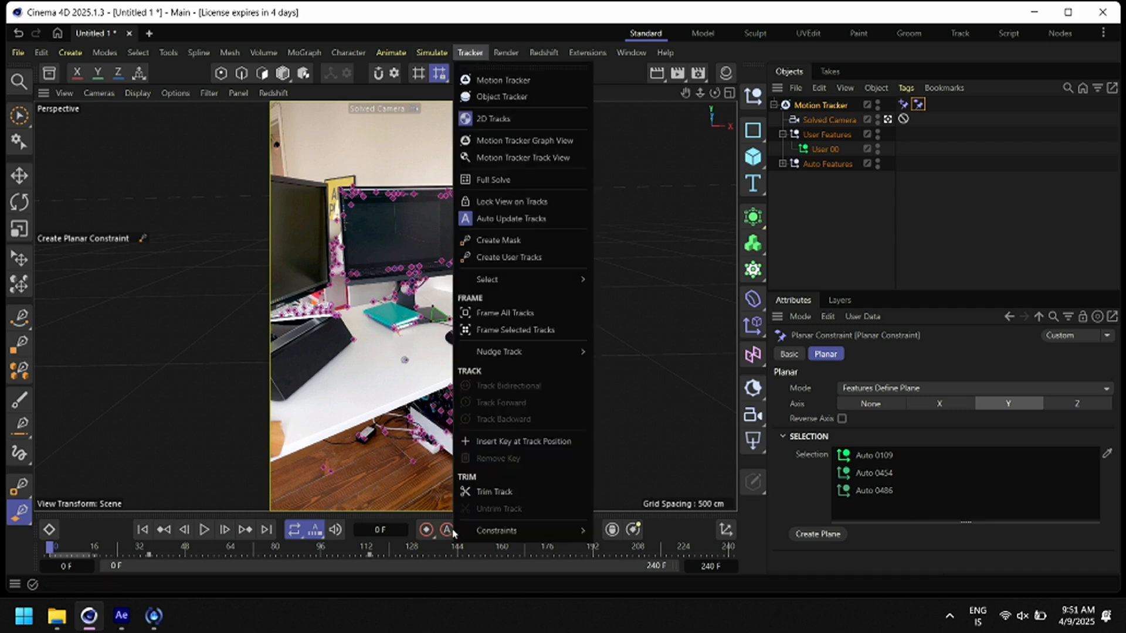
mouse_move(516, 530)
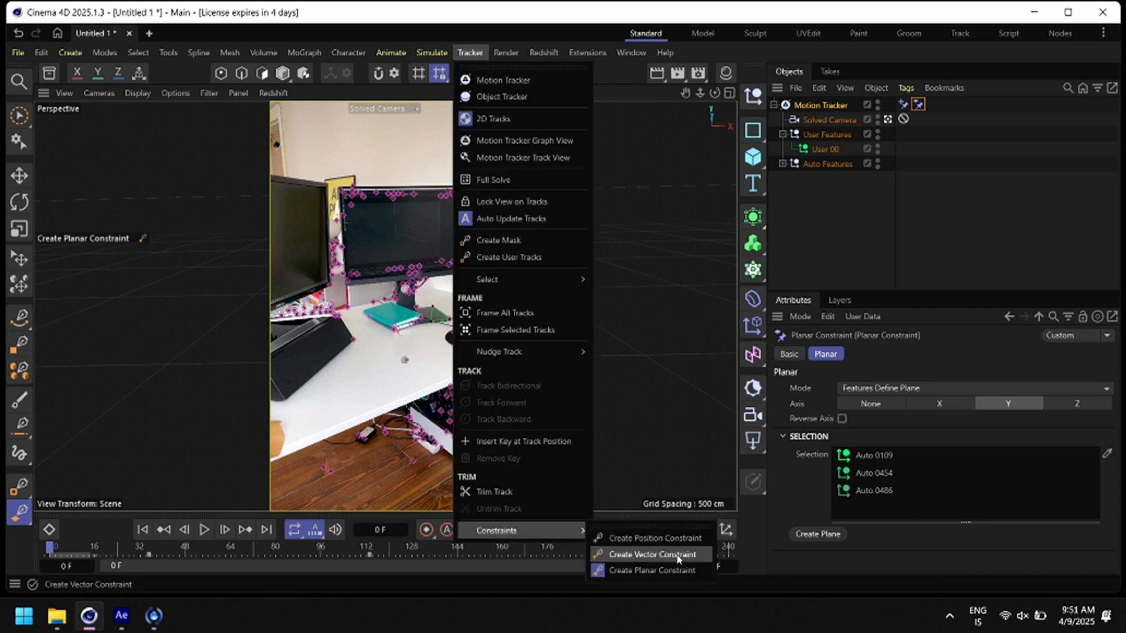
left_click(653, 554)
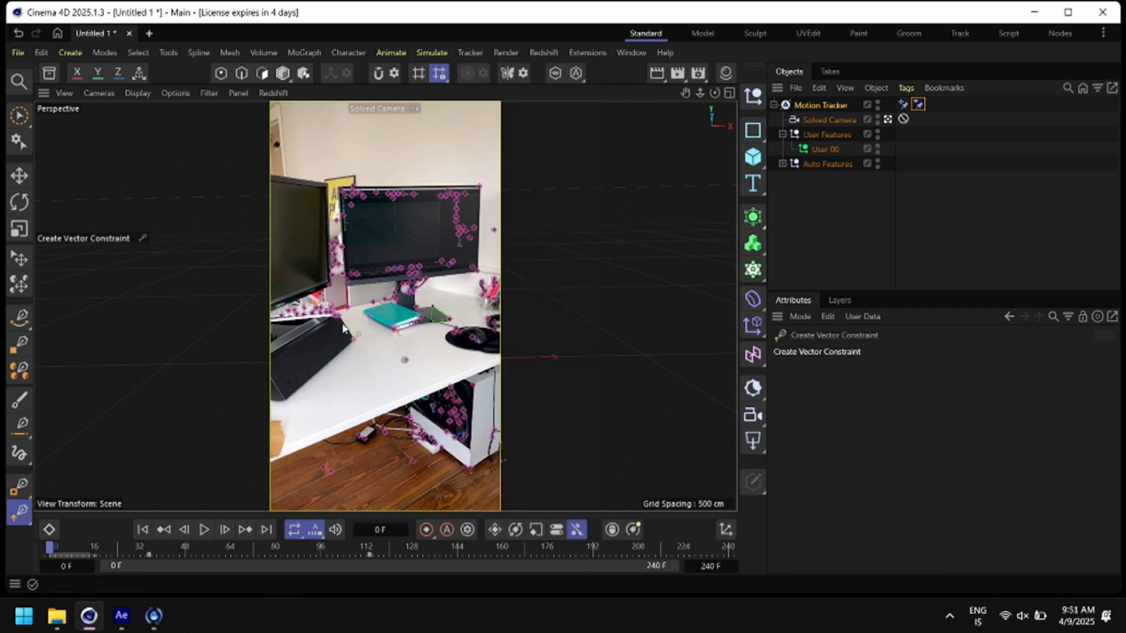
left_click_drag(72, 550, 146, 597)
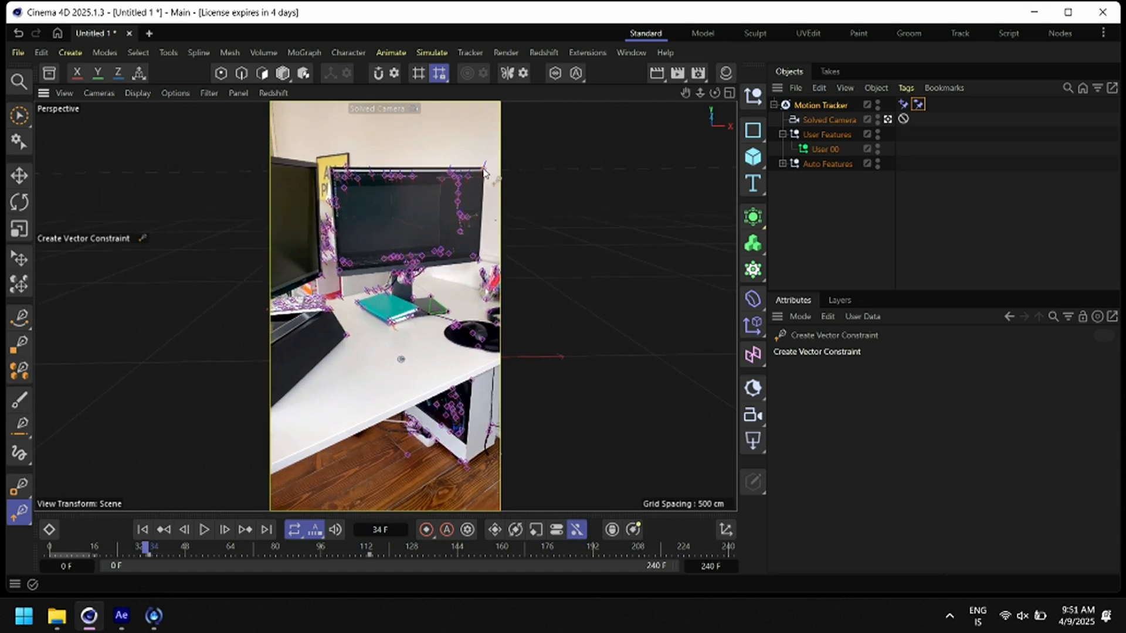
left_click(480, 265)
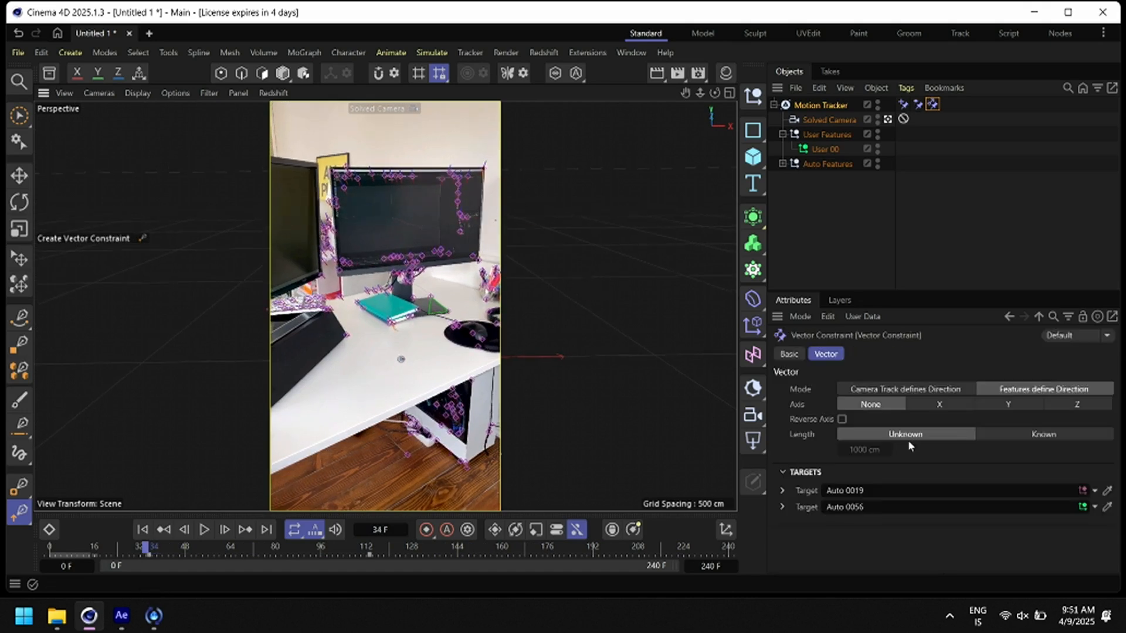
left_click(996, 407)
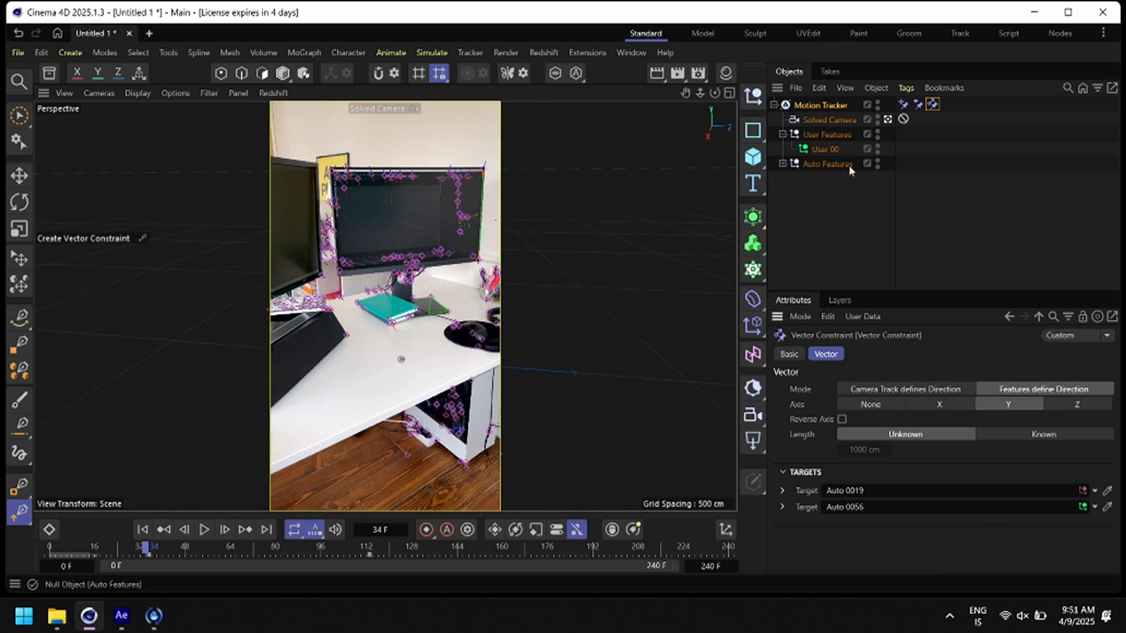
Add a cube at the constrained origin and check by scrubbing and playback how it sticks to the footage
left_click(754, 157)
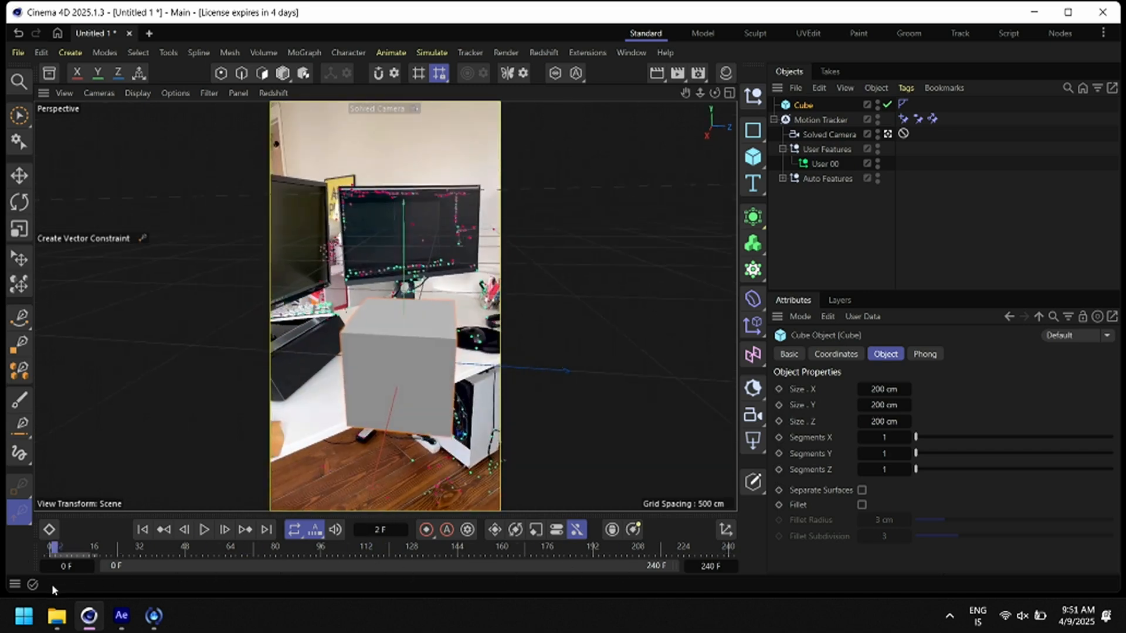
left_click(554, 557)
left_click_drag(553, 557, 52, 561)
left_click(208, 526)
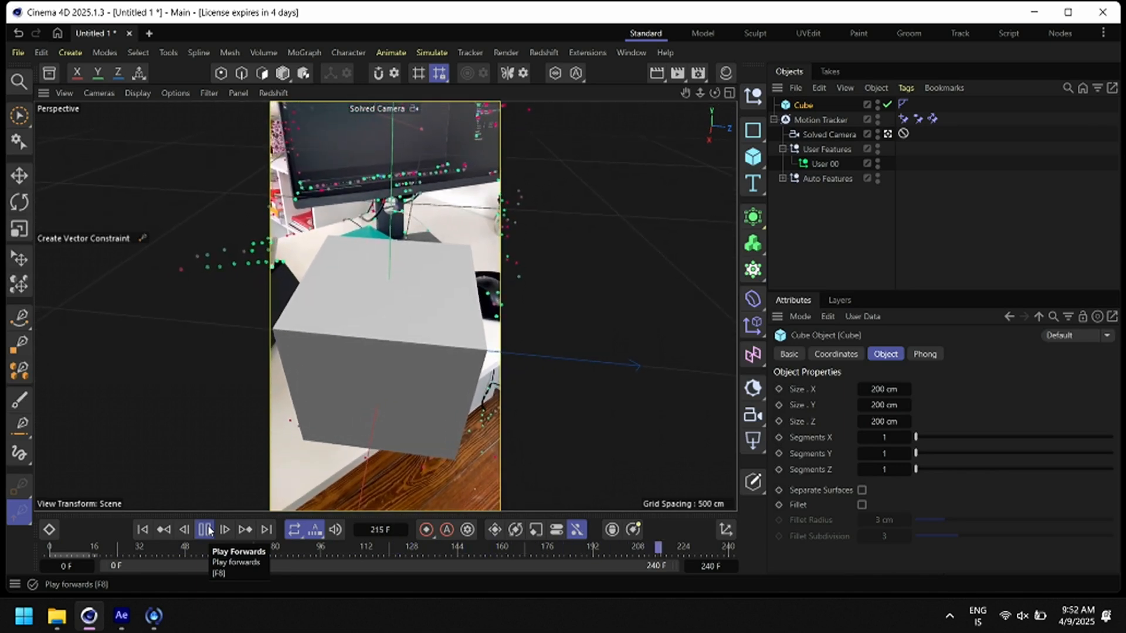
left_click(204, 530)
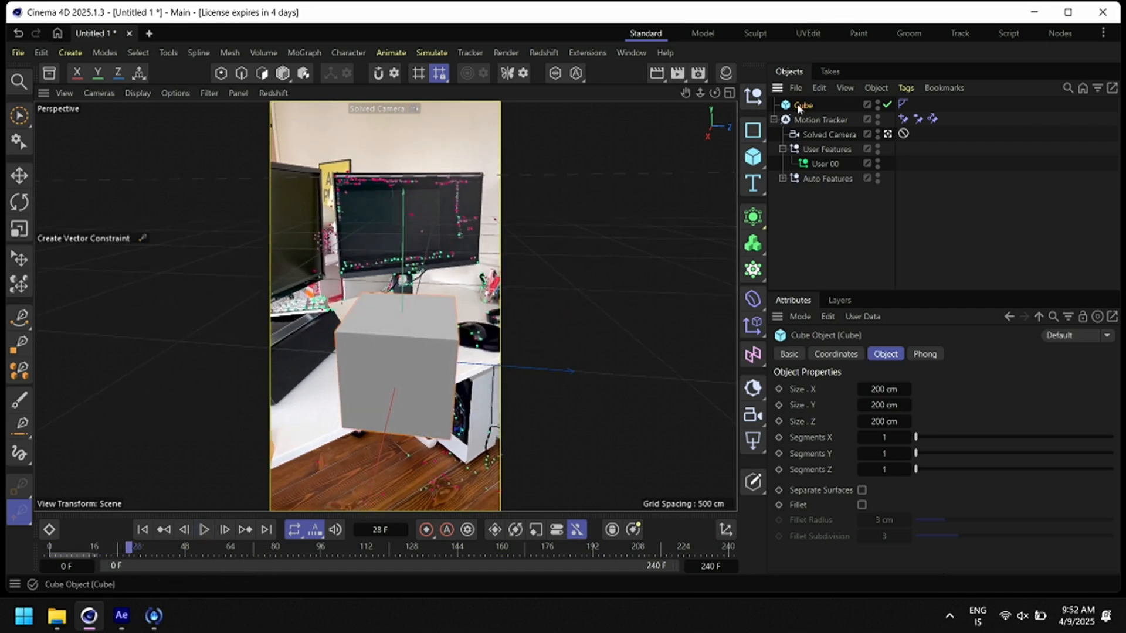
Delete the test cube, then dock the Redshift RenderView beside the viewport and start its interactive render, returning to frame 0
key("Delete")
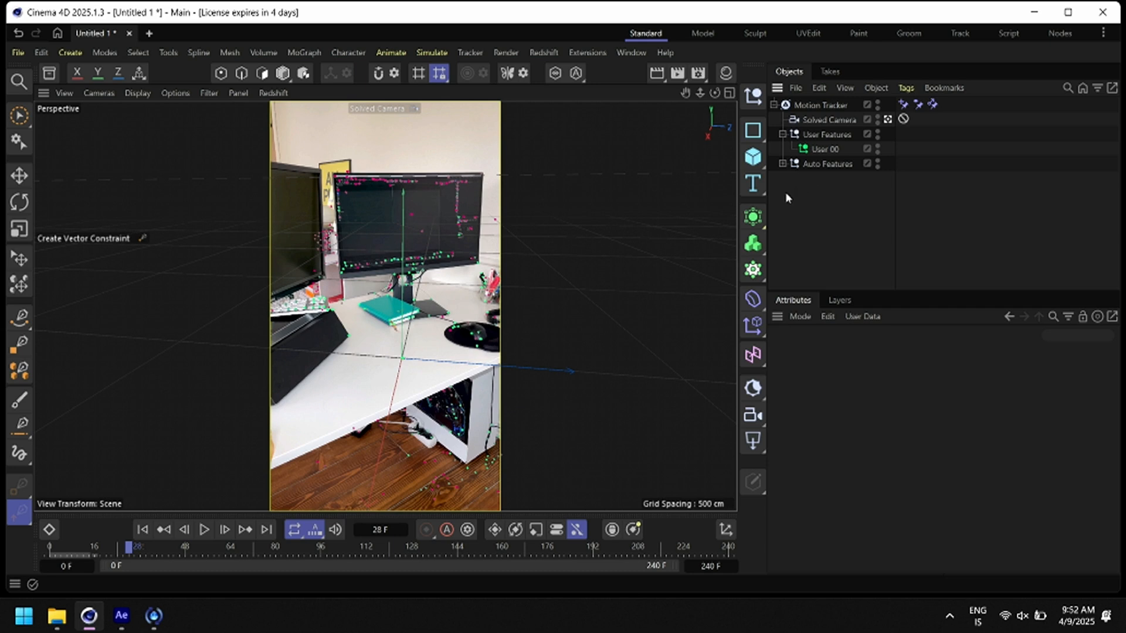
left_click(543, 52)
left_click(563, 170)
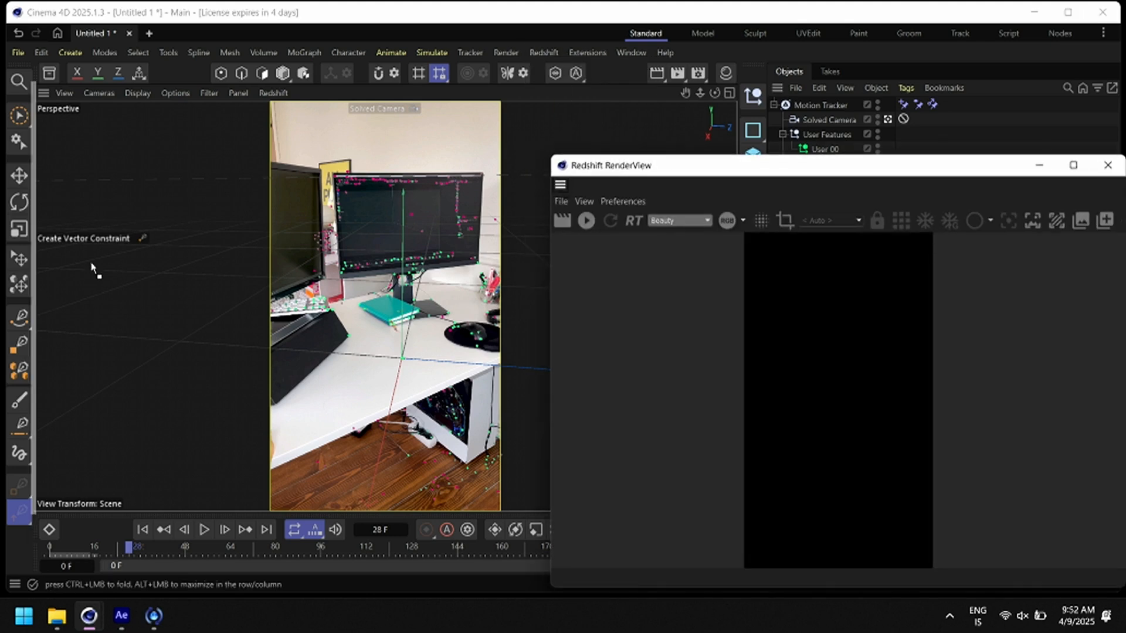
left_click_drag(683, 170, 709, 166)
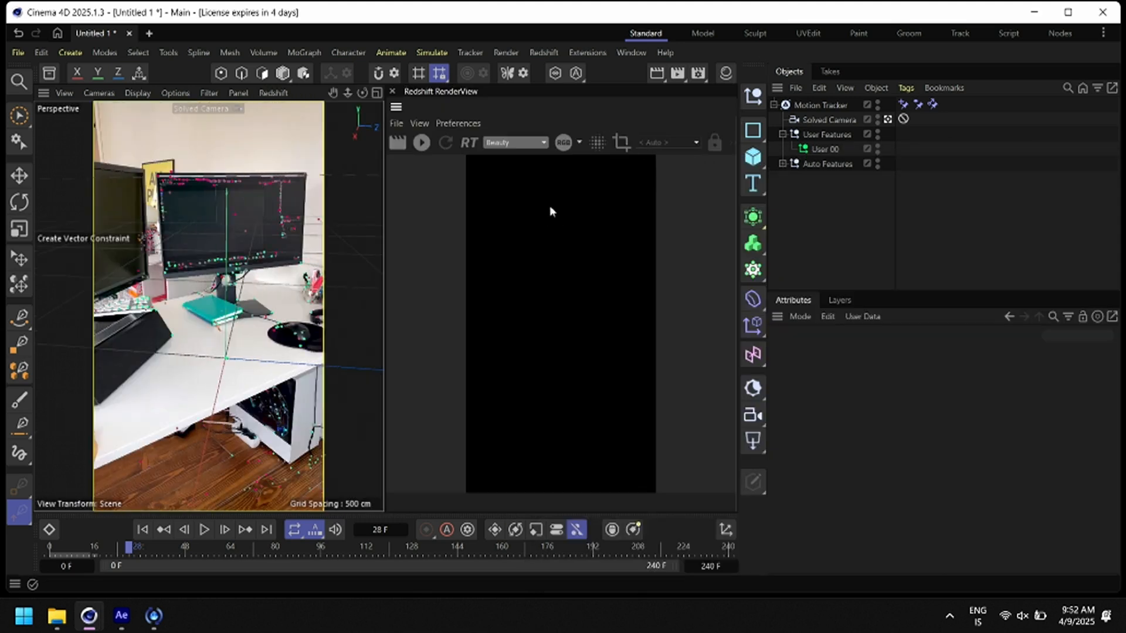
left_click(419, 143)
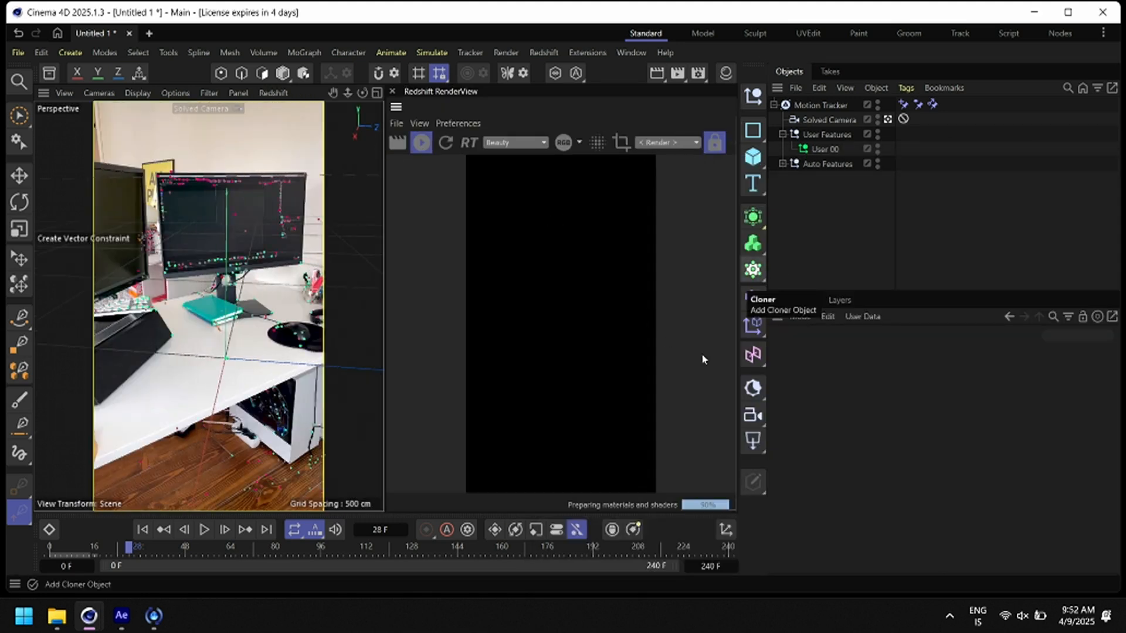
left_click_drag(119, 547, 16, 571)
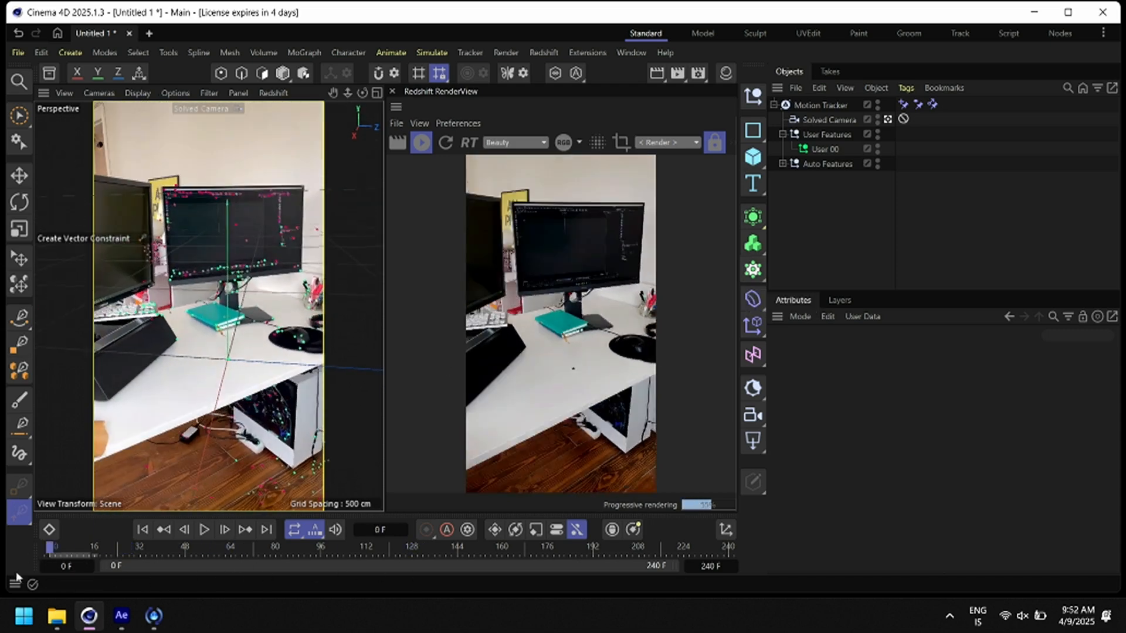
Open the _Keyboard scene from the Project files folder, accept the Redshift format upgrade and return to Cinema 4D
left_click(15, 52)
left_click(71, 167)
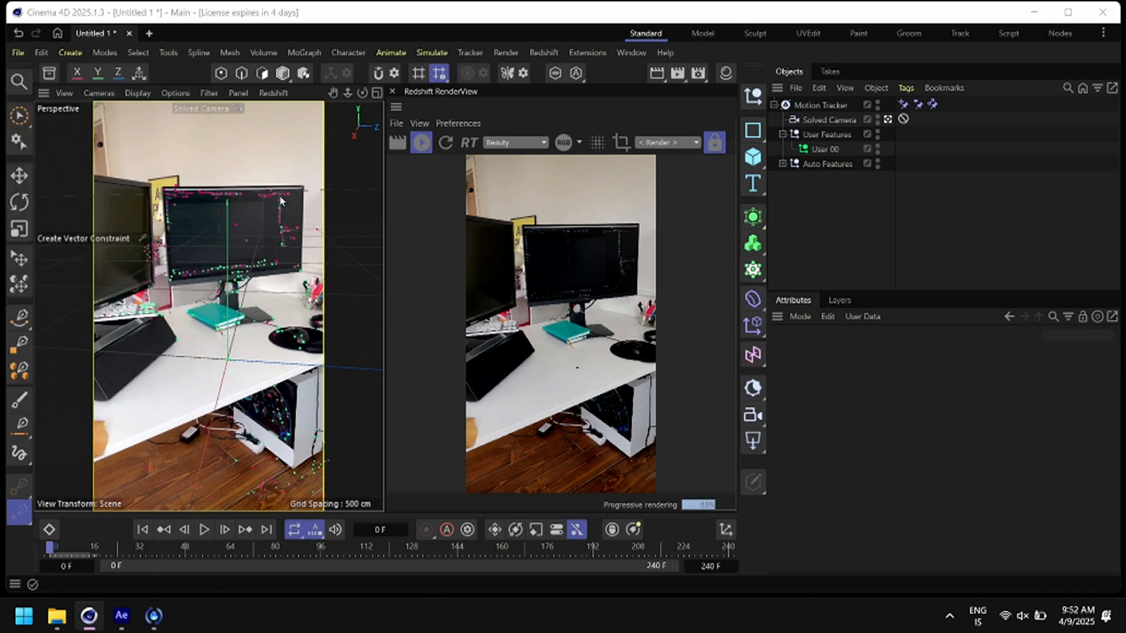
left_click(169, 65)
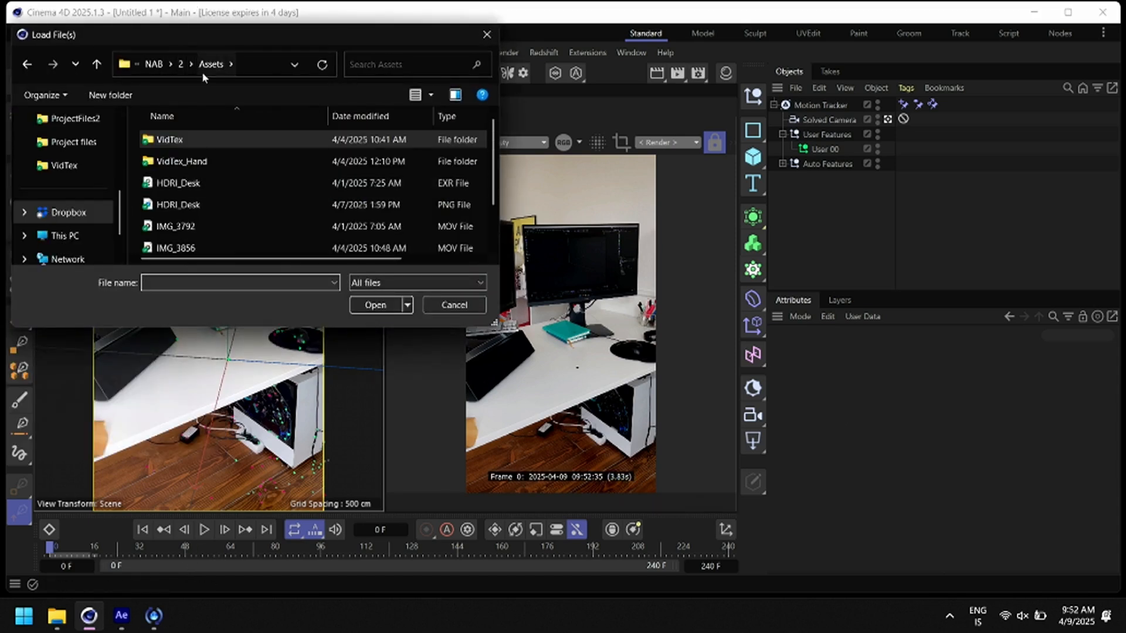
left_click(182, 65)
double_click(188, 161)
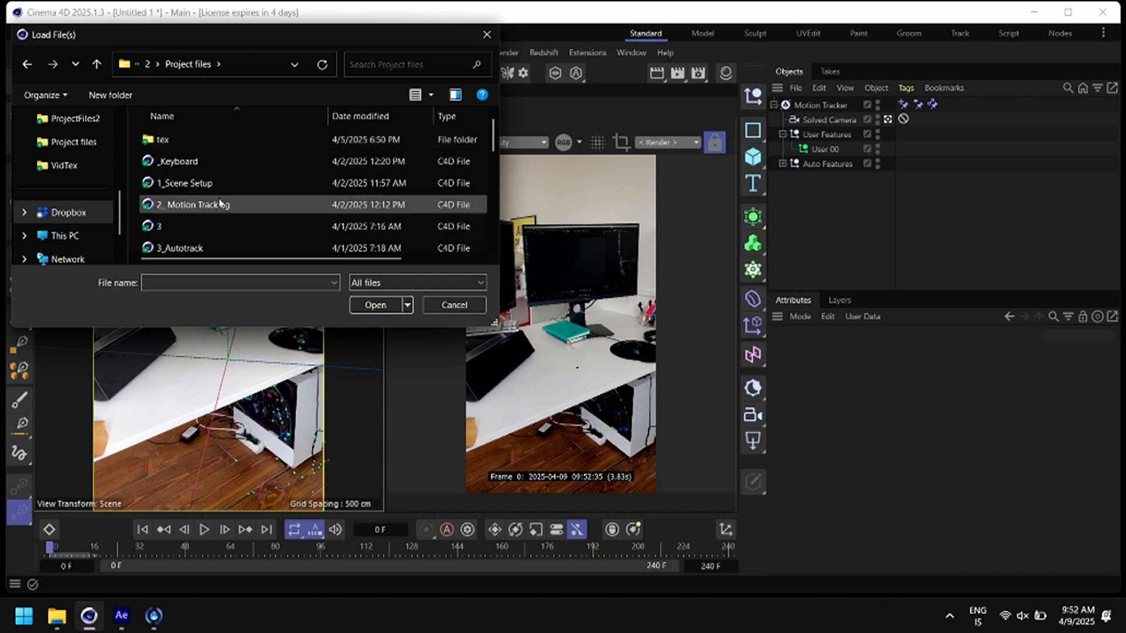
double_click(193, 163)
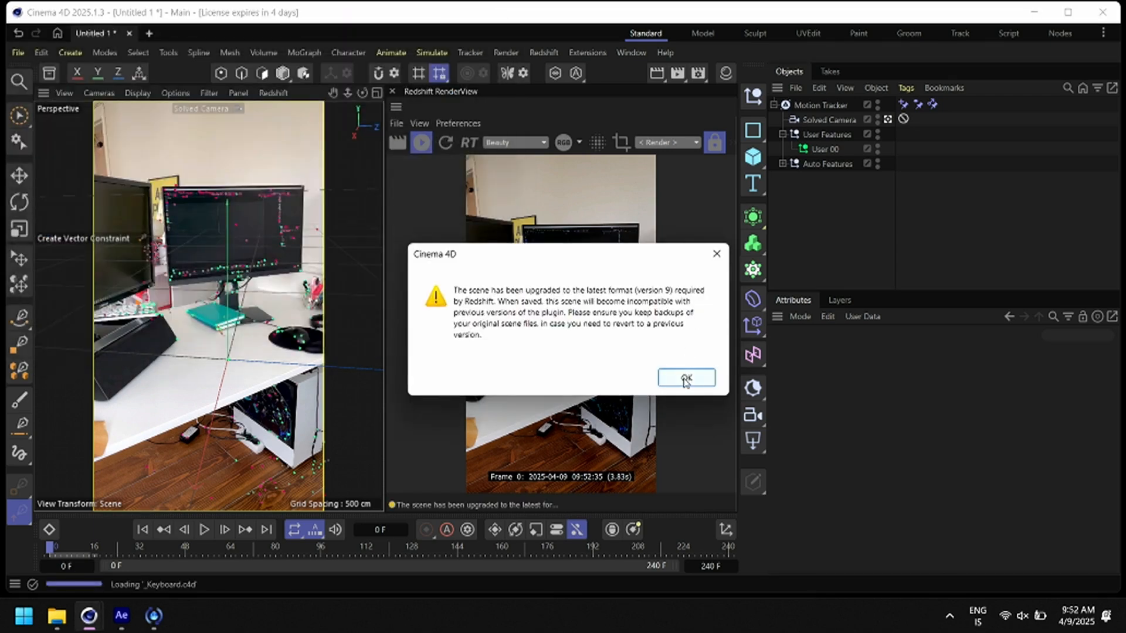
left_click(683, 378)
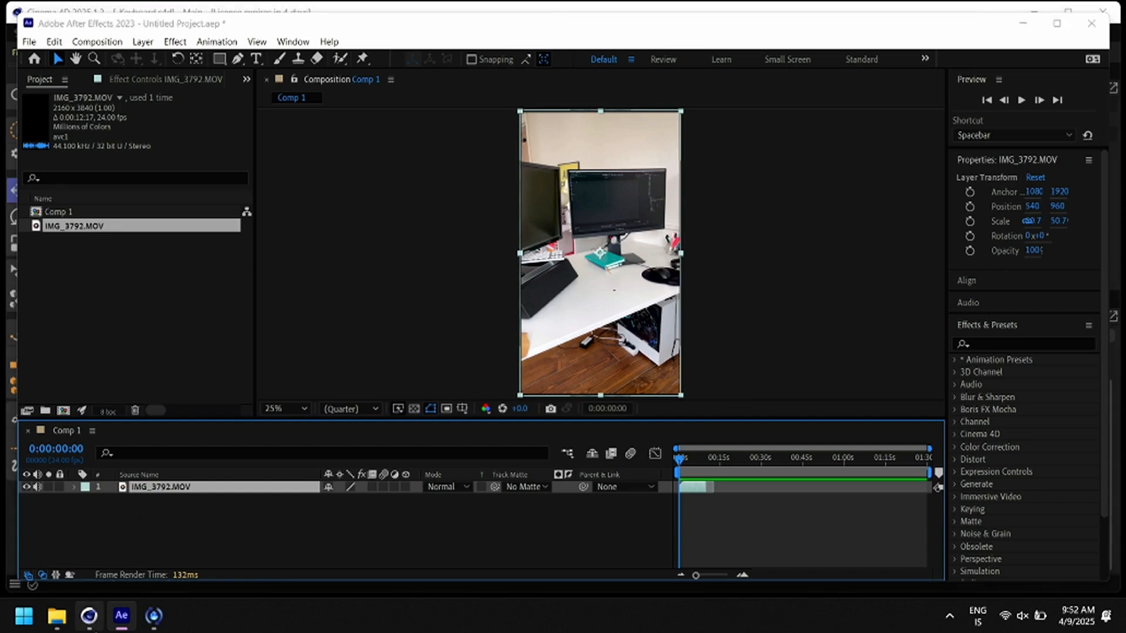
left_click(89, 621)
Try to copy the whole Keyboard hierarchy with its materials into the Untitled 1 scene, then delete the pasted keyboard
key("ctrl+a")
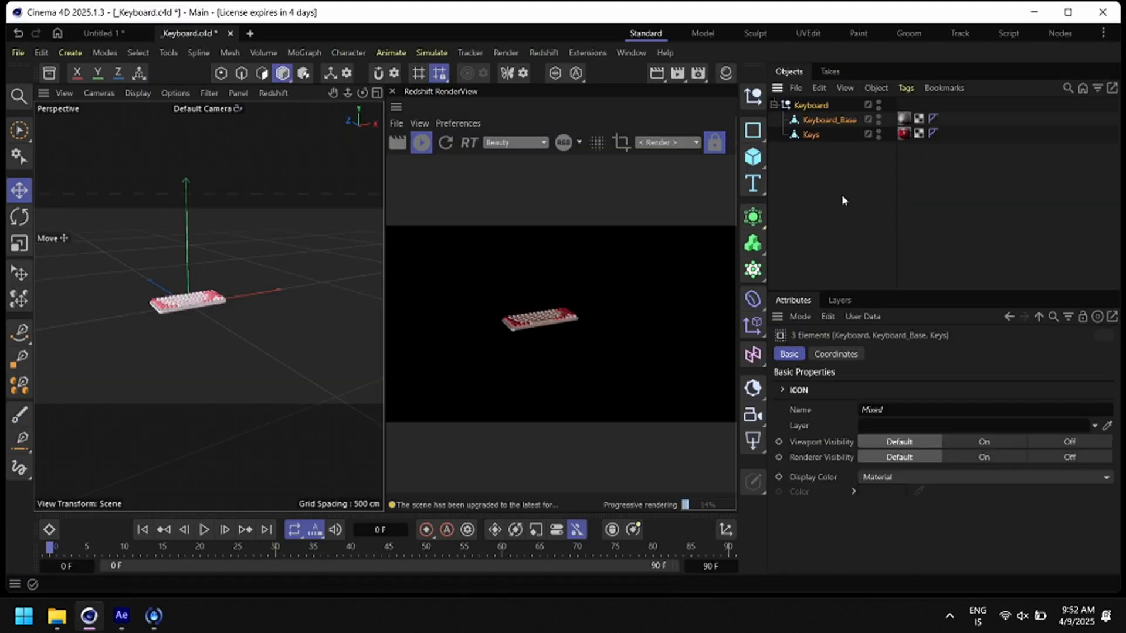
left_click(99, 31)
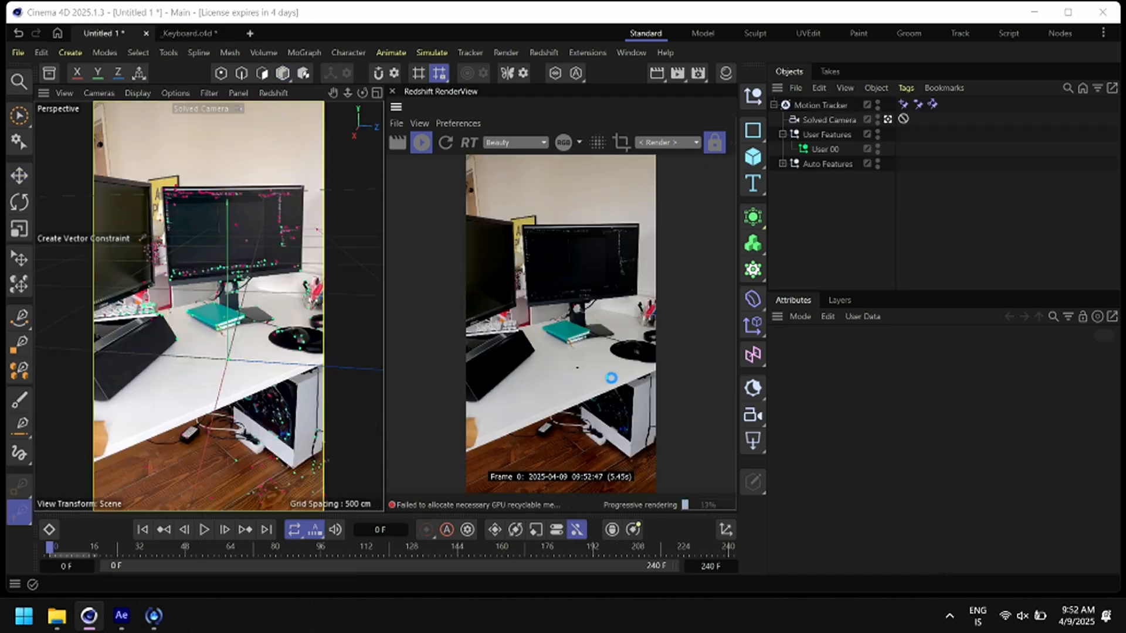
key("ctrl+v")
left_click(683, 434)
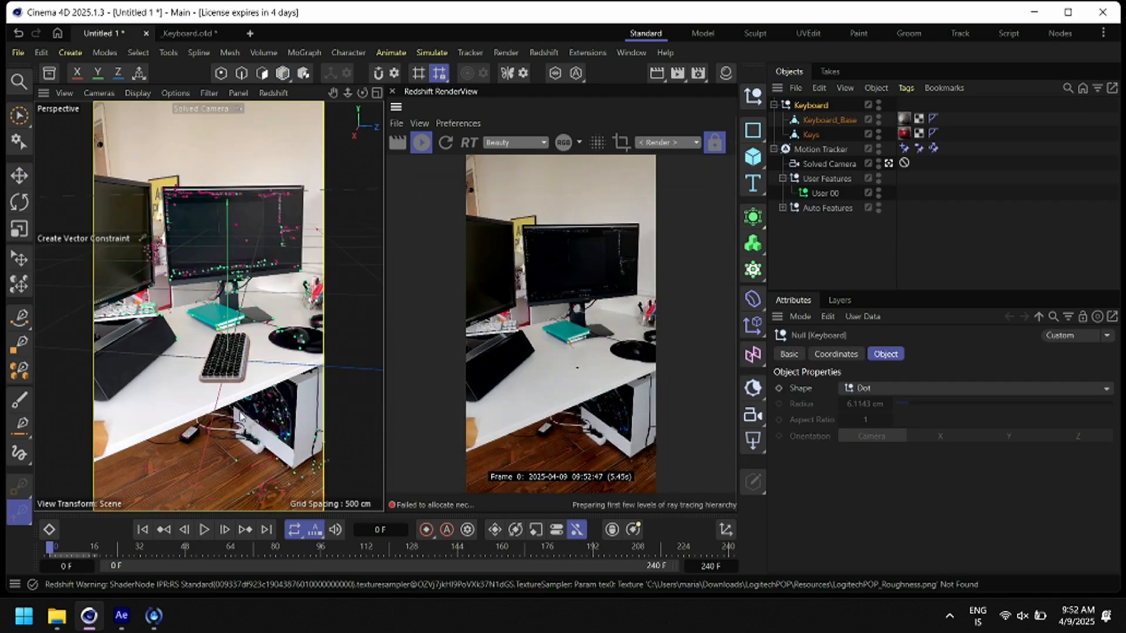
key("Delete")
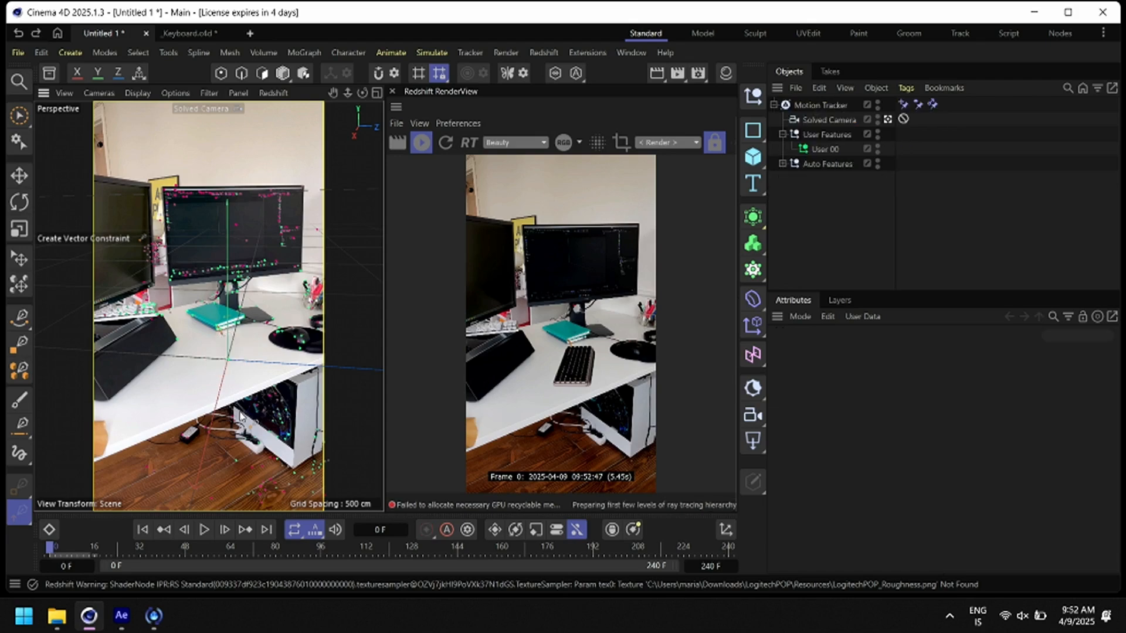
key("ctrl+v")
left_click(627, 437)
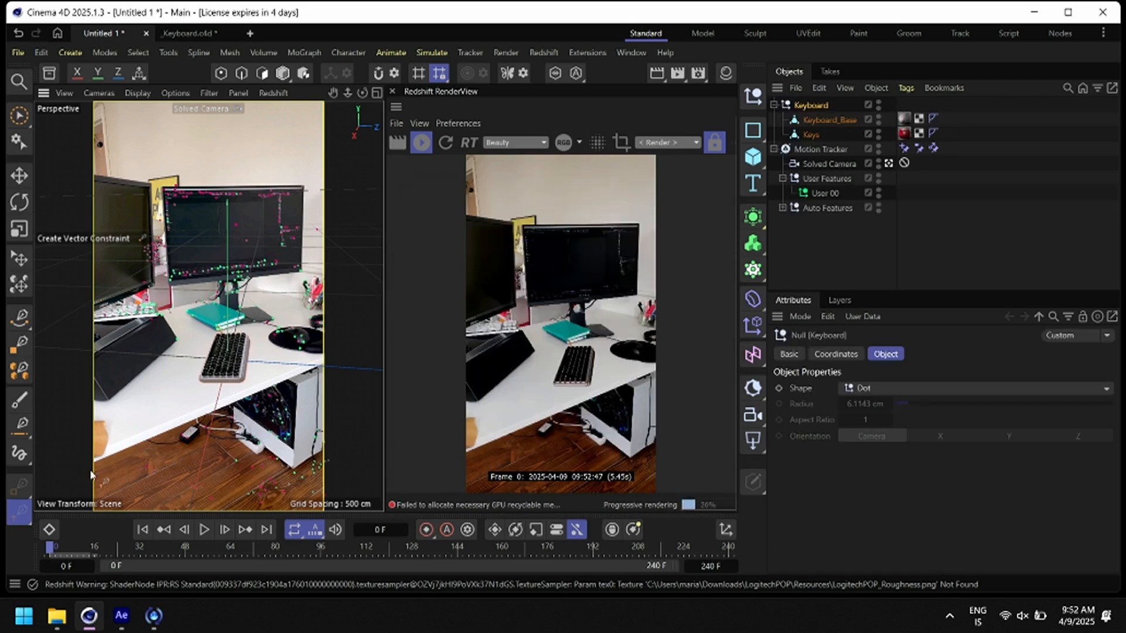
key("r")
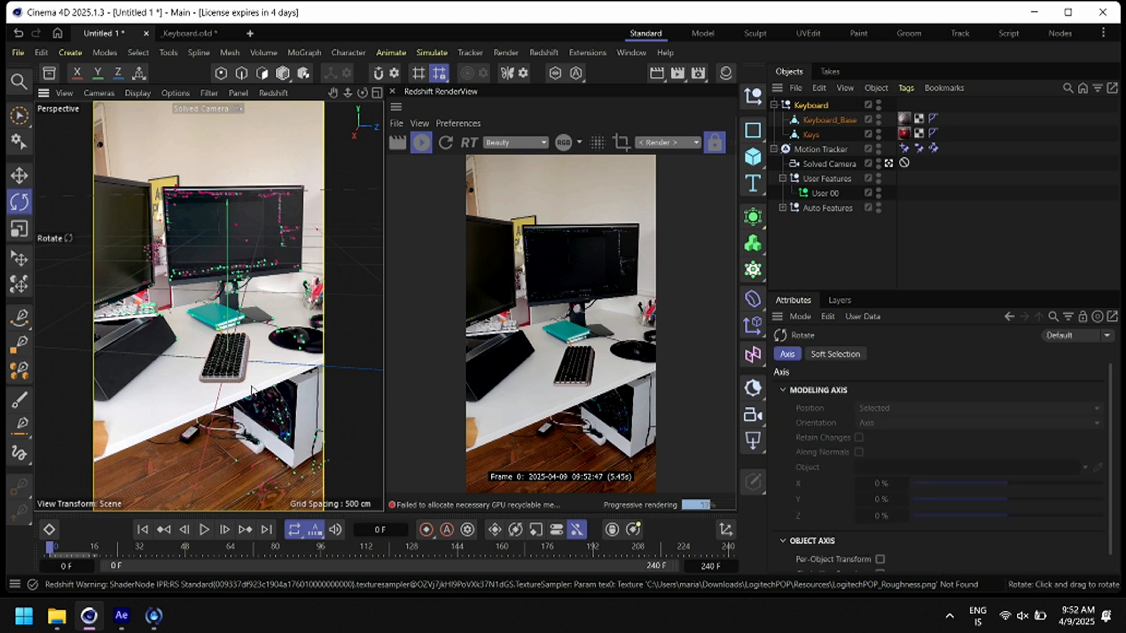
key("Delete")
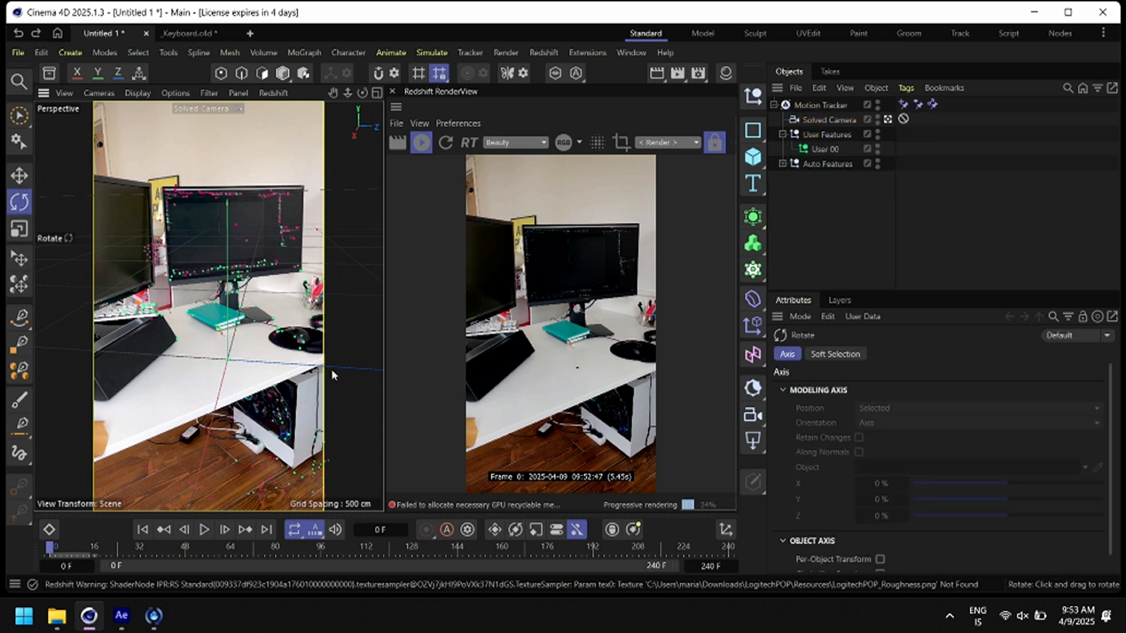
Open the 4_Object placement scene from the Project files folder, accept the notice and return to Cinema 4D
left_click(19, 52)
left_click(58, 113)
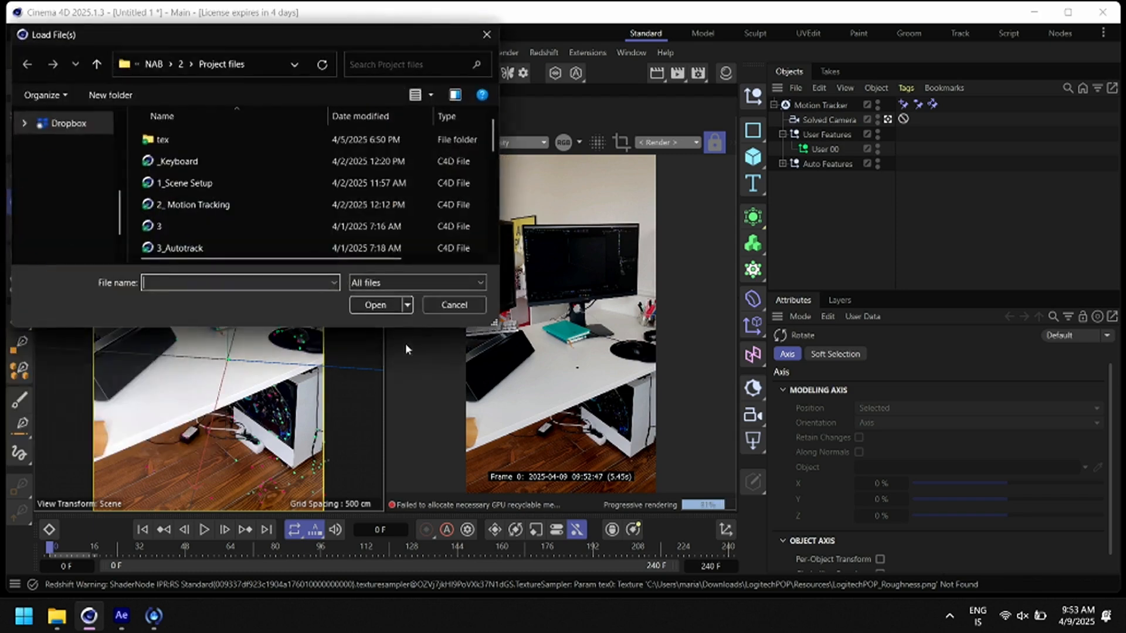
scroll(225, 216, "down", 2)
double_click(225, 198)
left_click(673, 382)
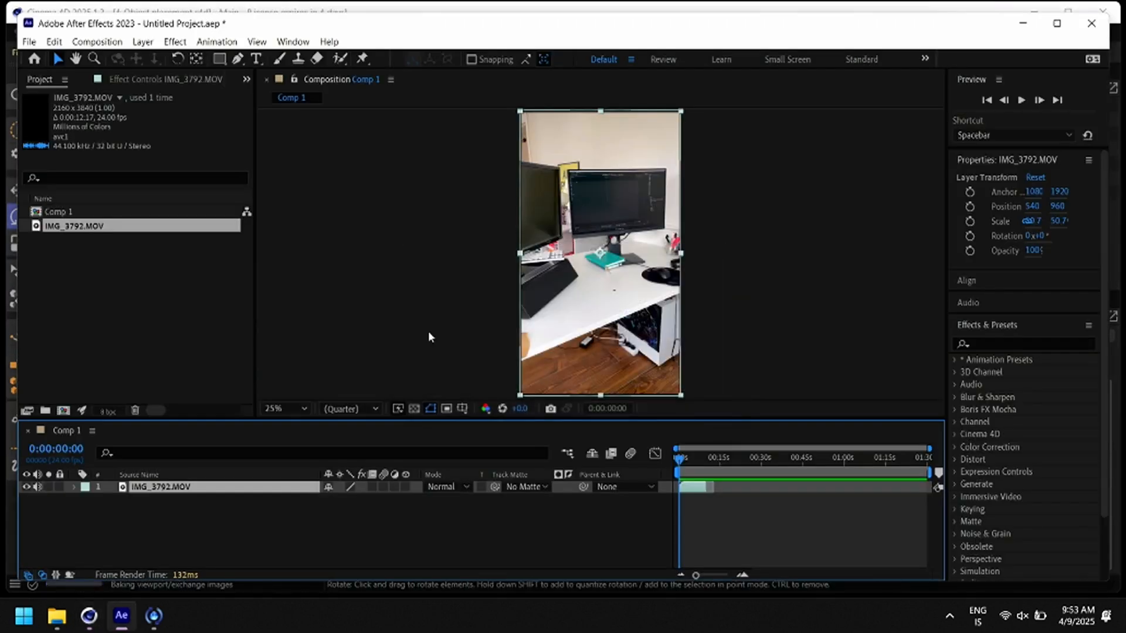
left_click(96, 616)
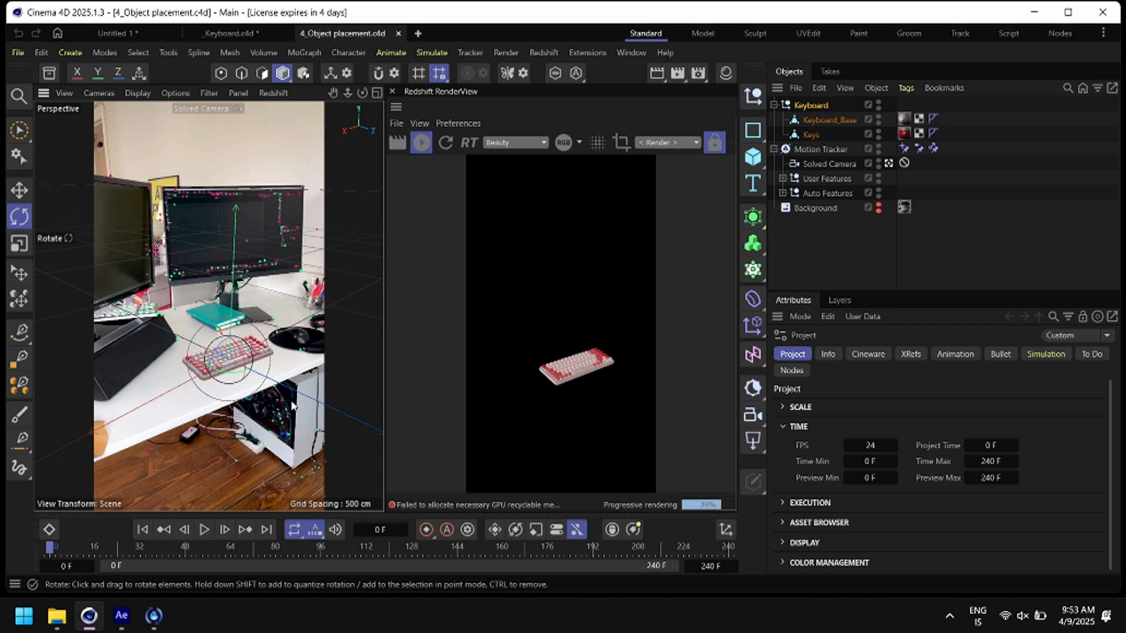
Rotate the keyboard slightly on the desk and check by scrubbing the timeline how it sticks to the footage, ending at frame 0
left_click_drag(227, 380, 226, 371)
left_click(76, 548)
left_click_drag(76, 548, 31, 564)
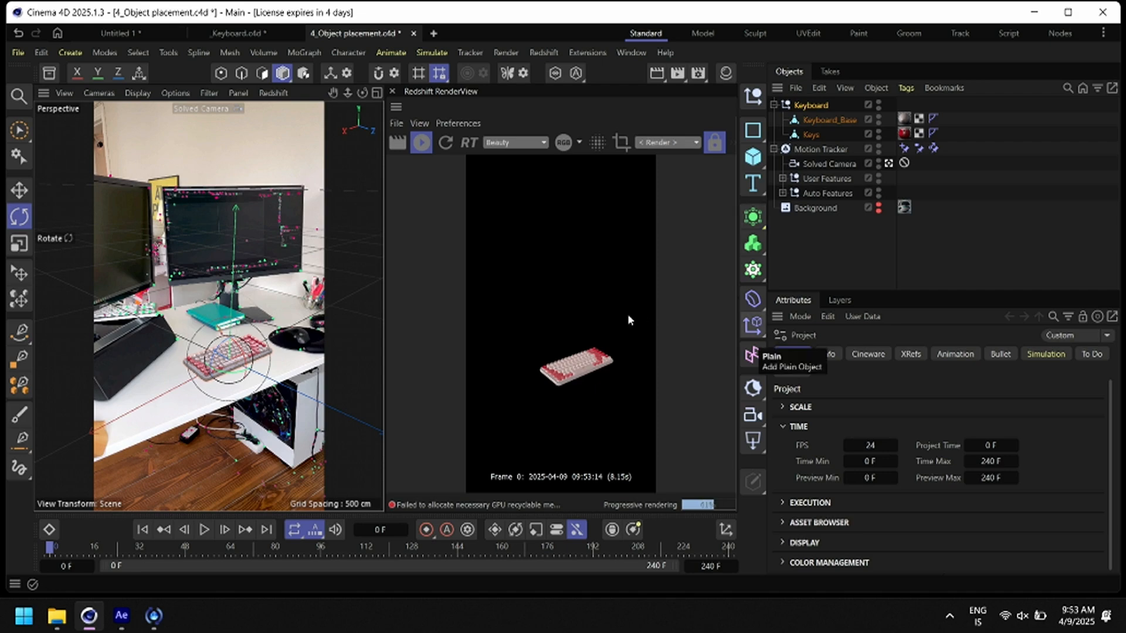
left_click(221, 548)
left_click_drag(240, 560, 42, 551)
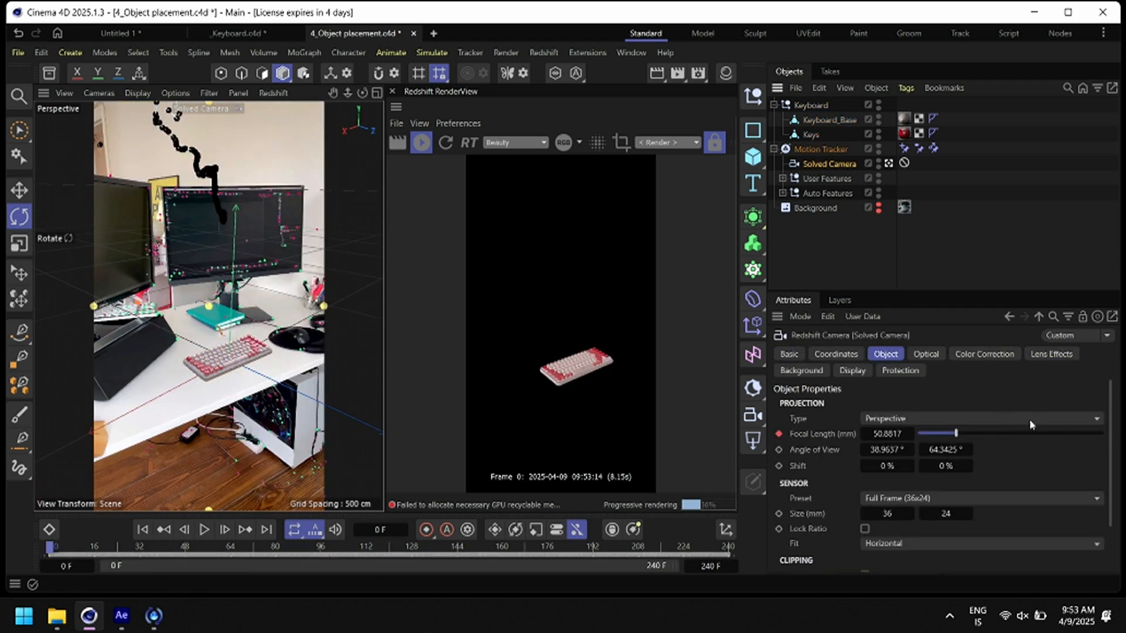
Set the Solved Camera's background to Override and load an image from the Assets VidTex folder without copying it to the project
left_click(801, 370)
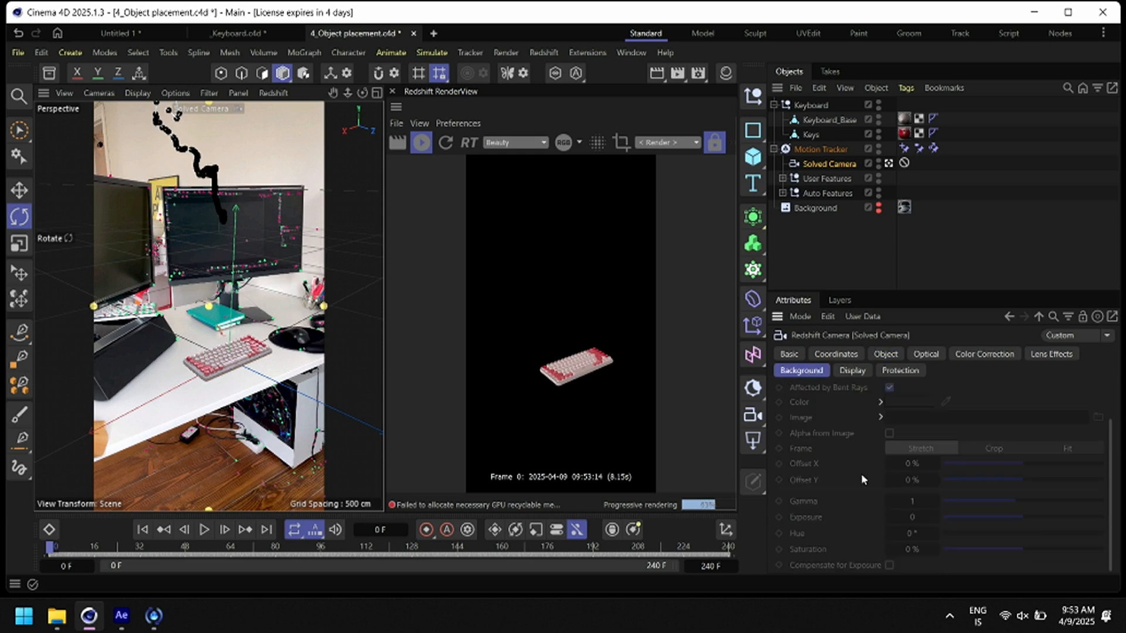
left_click(1075, 408)
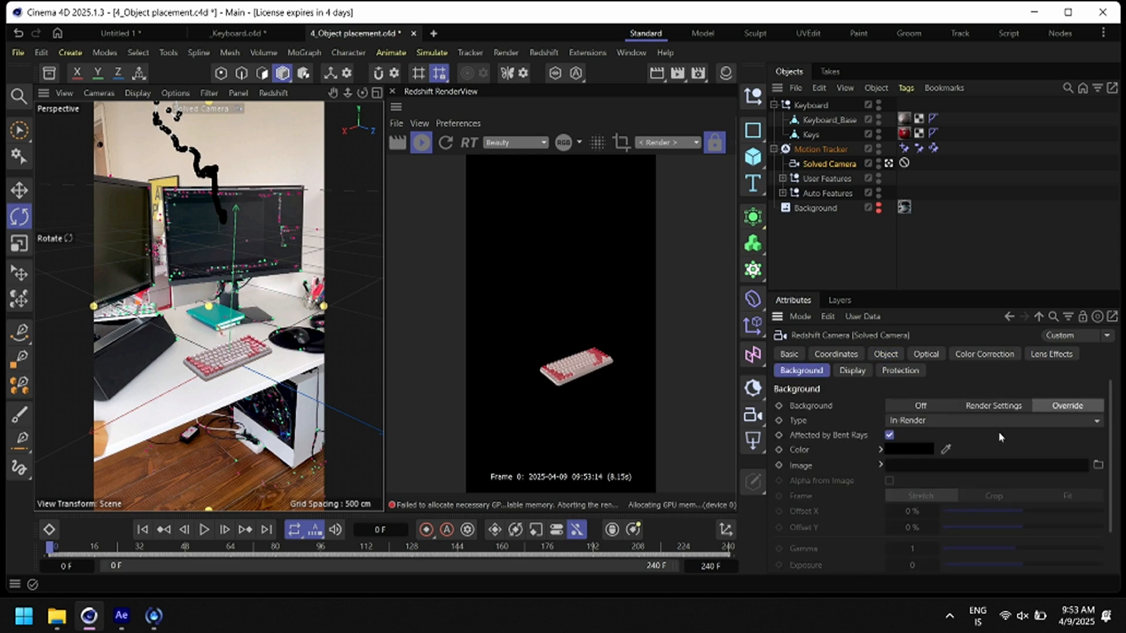
left_click(1097, 465)
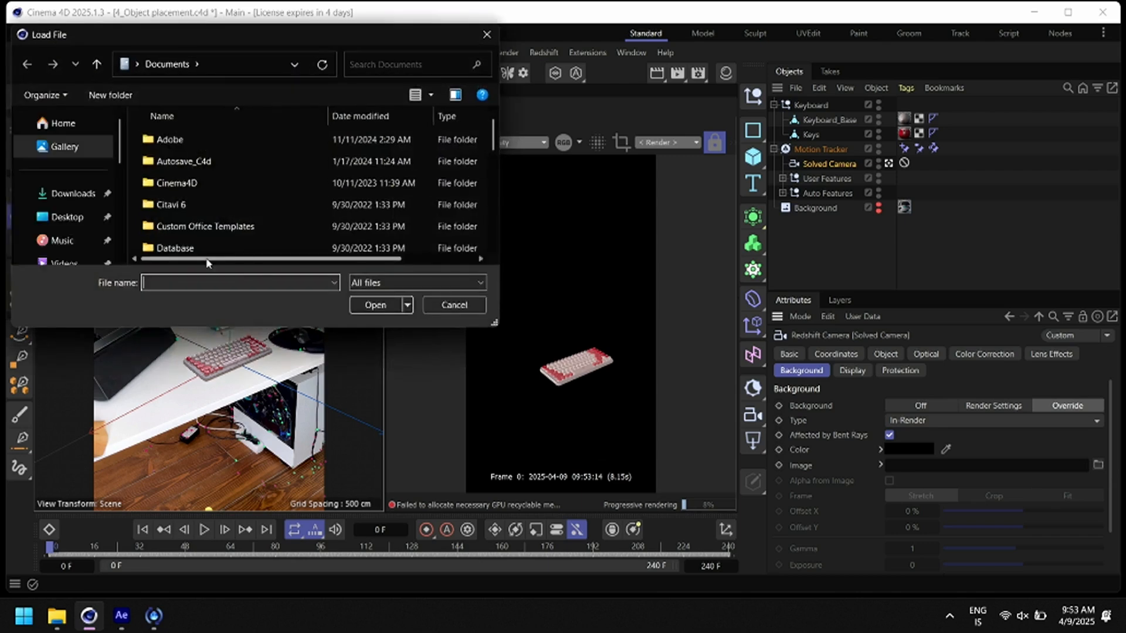
left_click(63, 222)
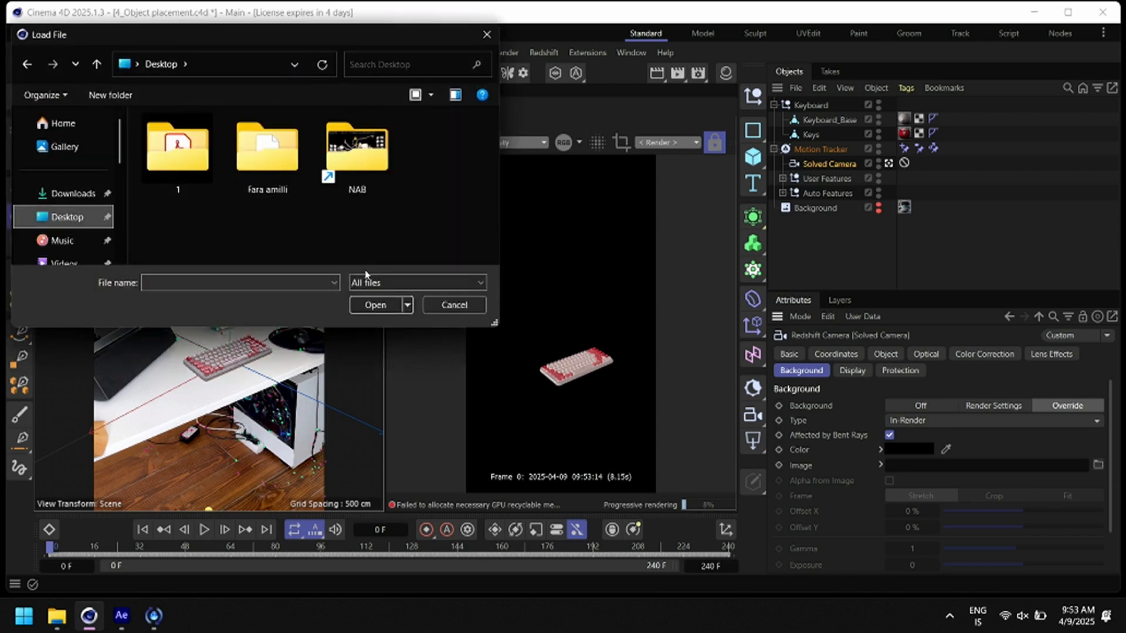
double_click(365, 146)
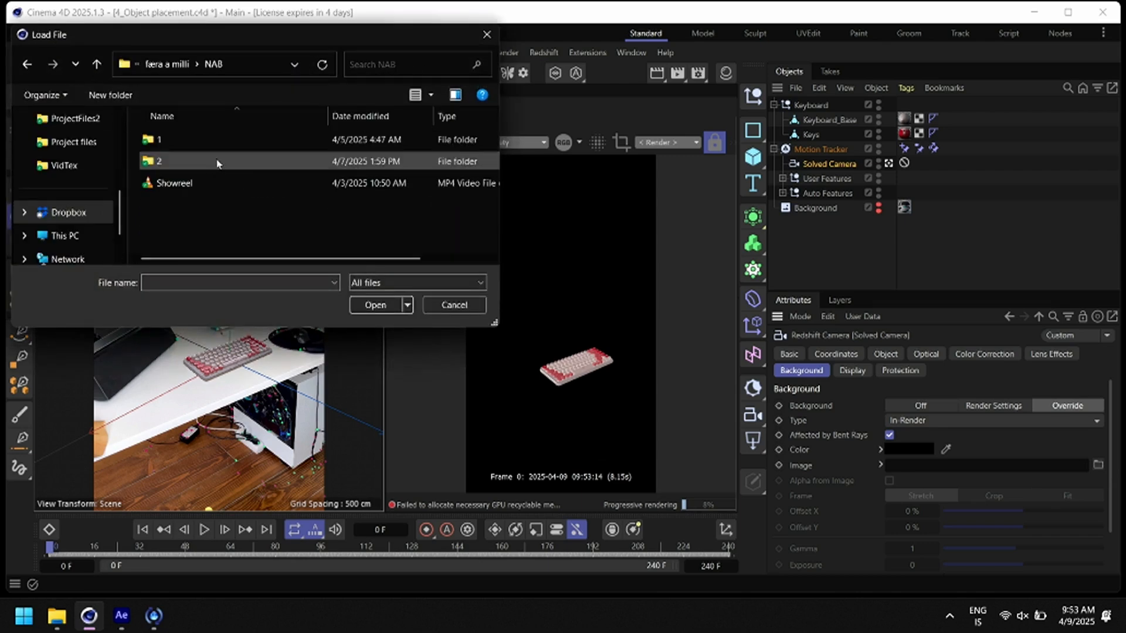
double_click(164, 160)
double_click(179, 141)
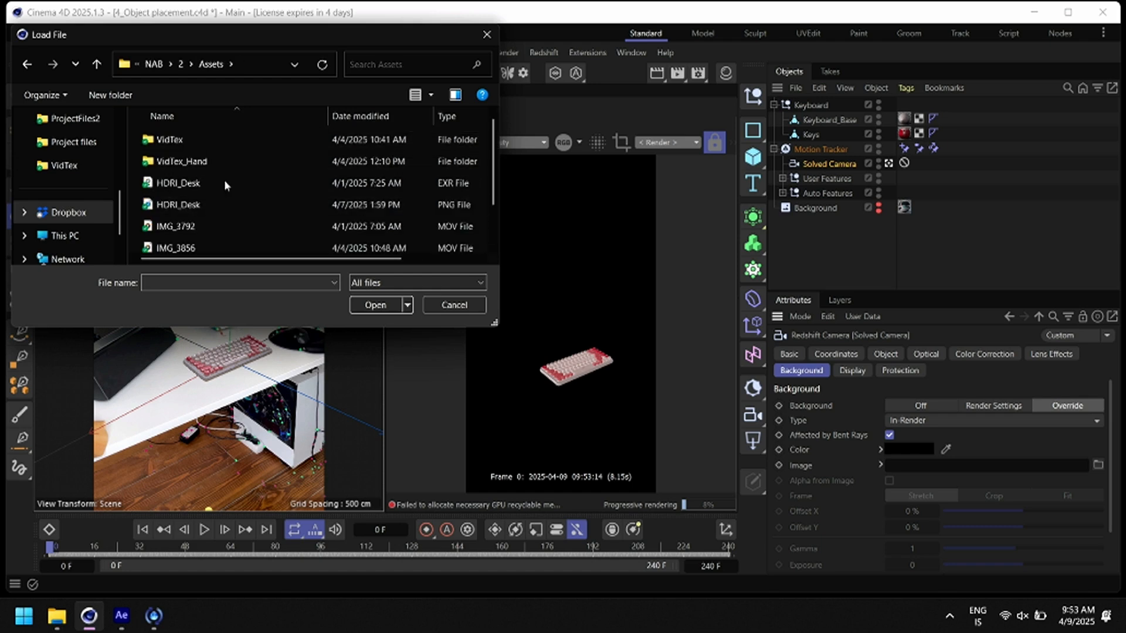
double_click(170, 140)
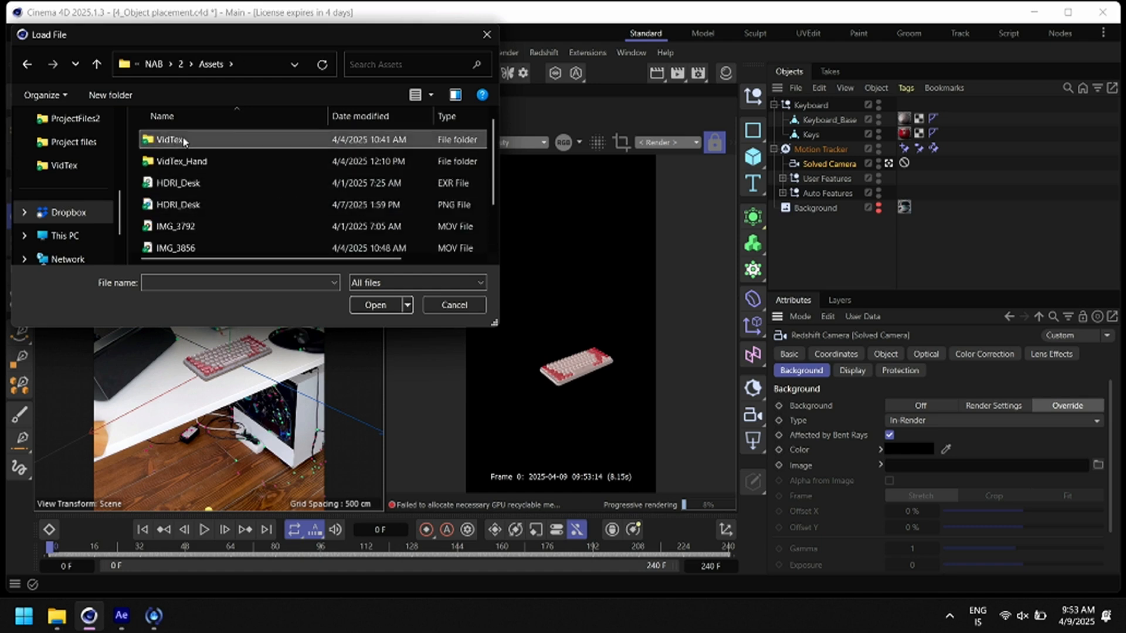
left_click(187, 155)
left_click(372, 306)
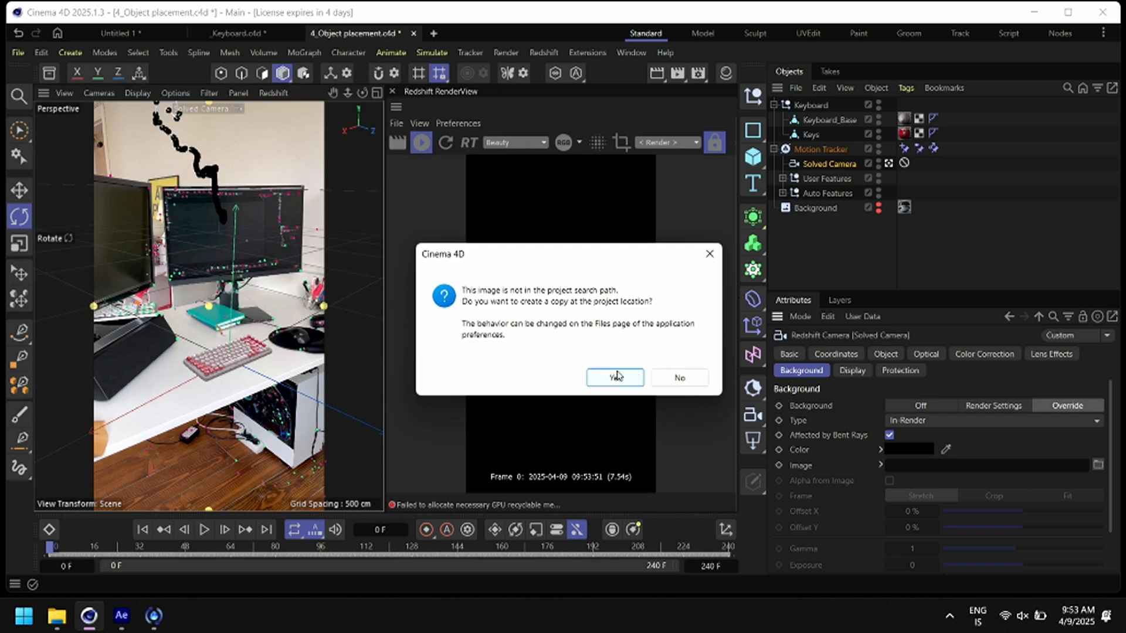
left_click(690, 381)
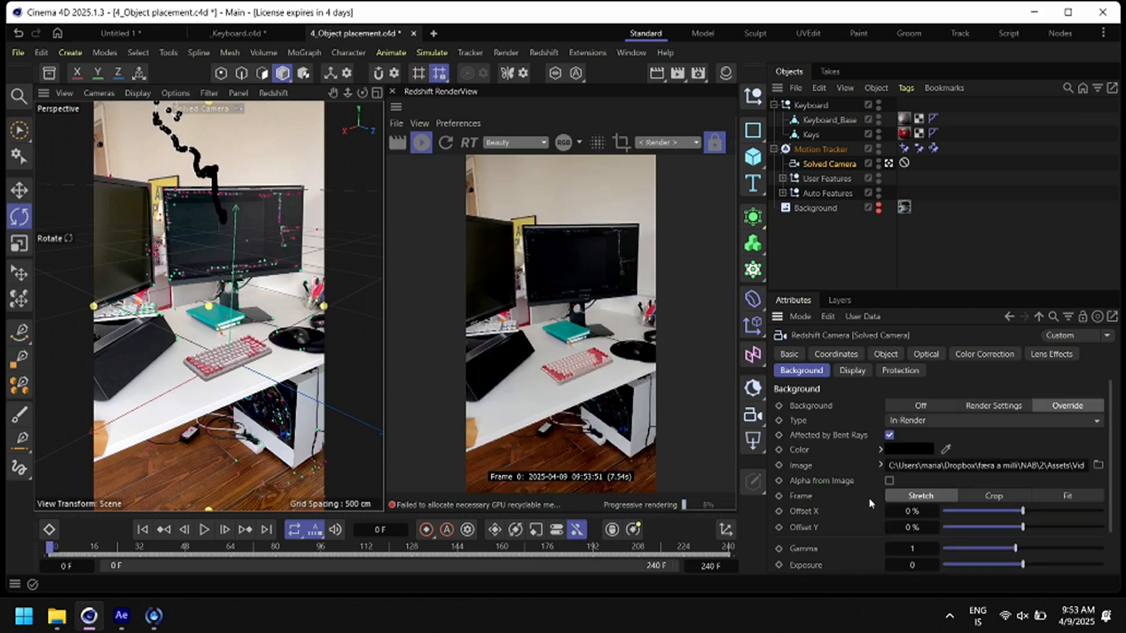
Turn on an animation mode for the Solved Camera's background image sequence and set its frame rate to 24
scroll(824, 494, "down", 2)
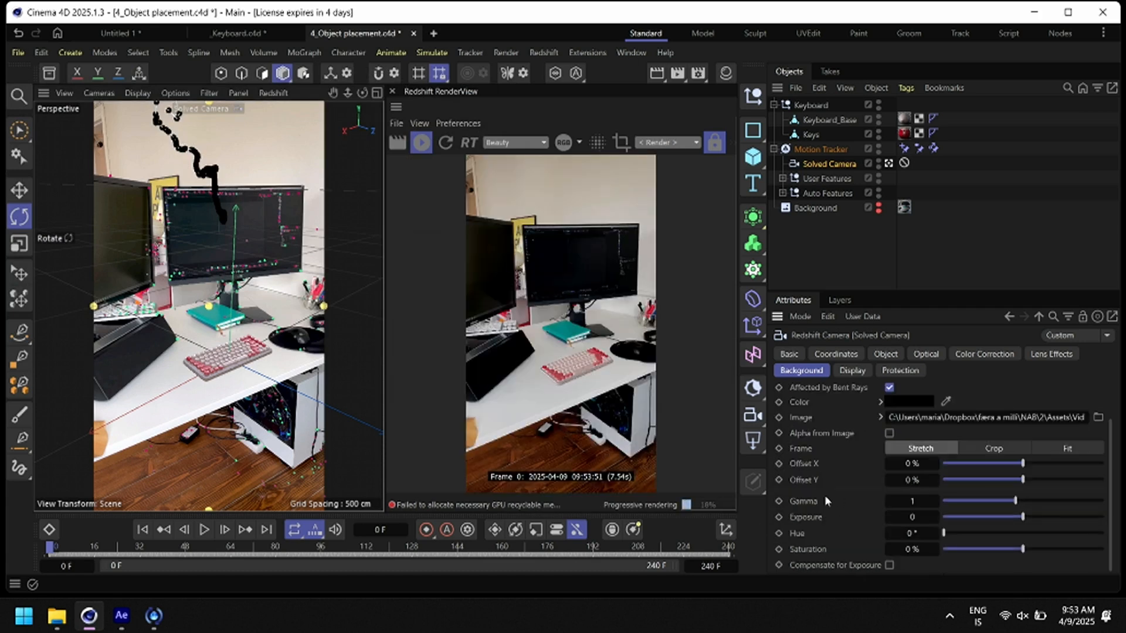
left_click(880, 417)
scroll(826, 510, "down", 4)
scroll(809, 469, "up", 6)
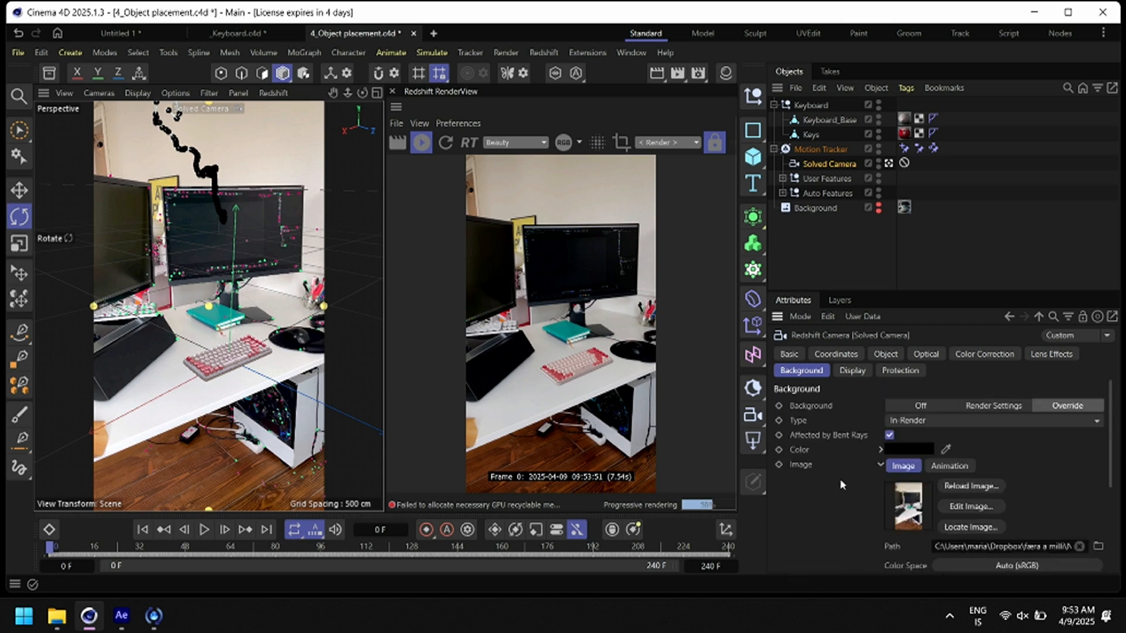
left_click(949, 467)
scroll(829, 497, "down", 4)
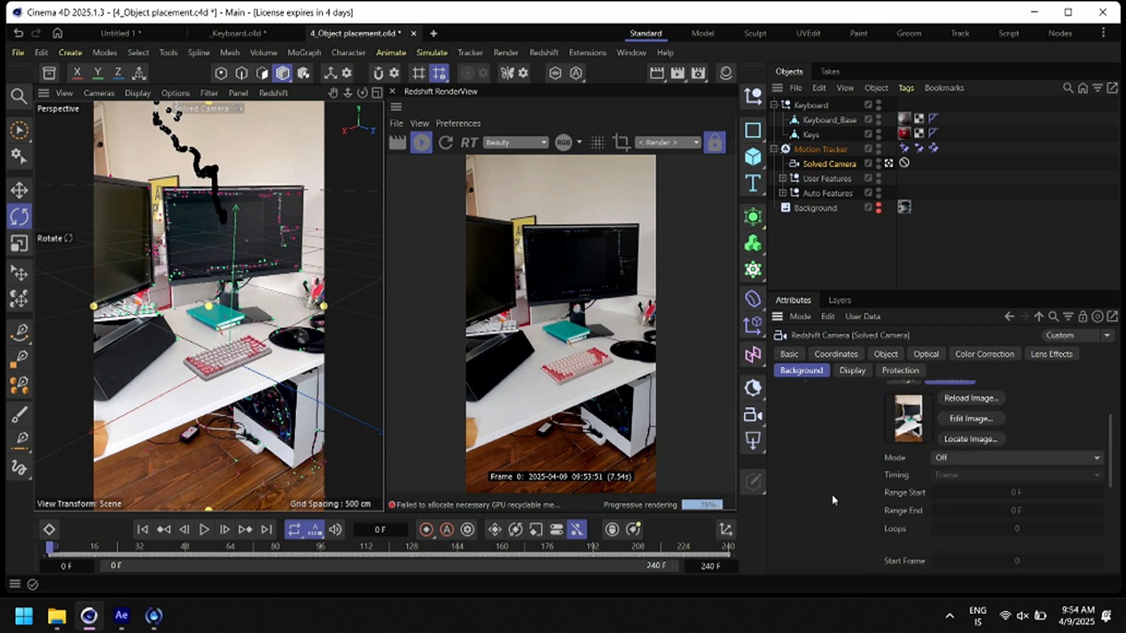
left_click(963, 459)
left_click(957, 507)
scroll(927, 513, "down", 3)
left_click(1035, 511)
type("24")
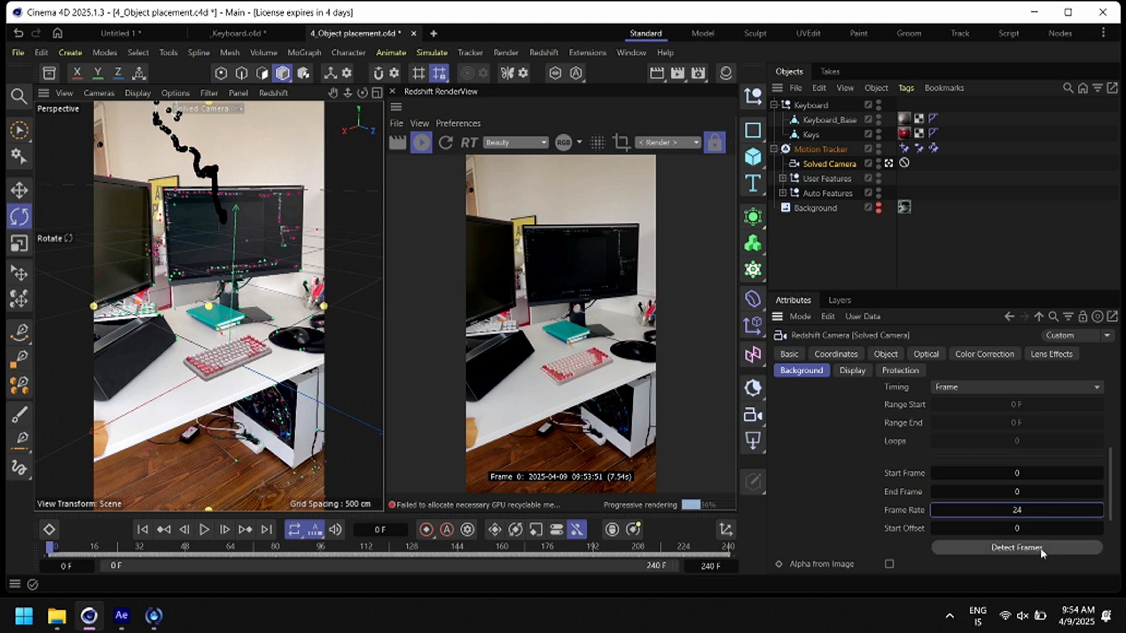
Detect the frame range of the Solved Camera's background sequence and scrub the timeline to check the keyboard render against the footage
left_click(1035, 550)
left_click_drag(70, 556, 372, 560)
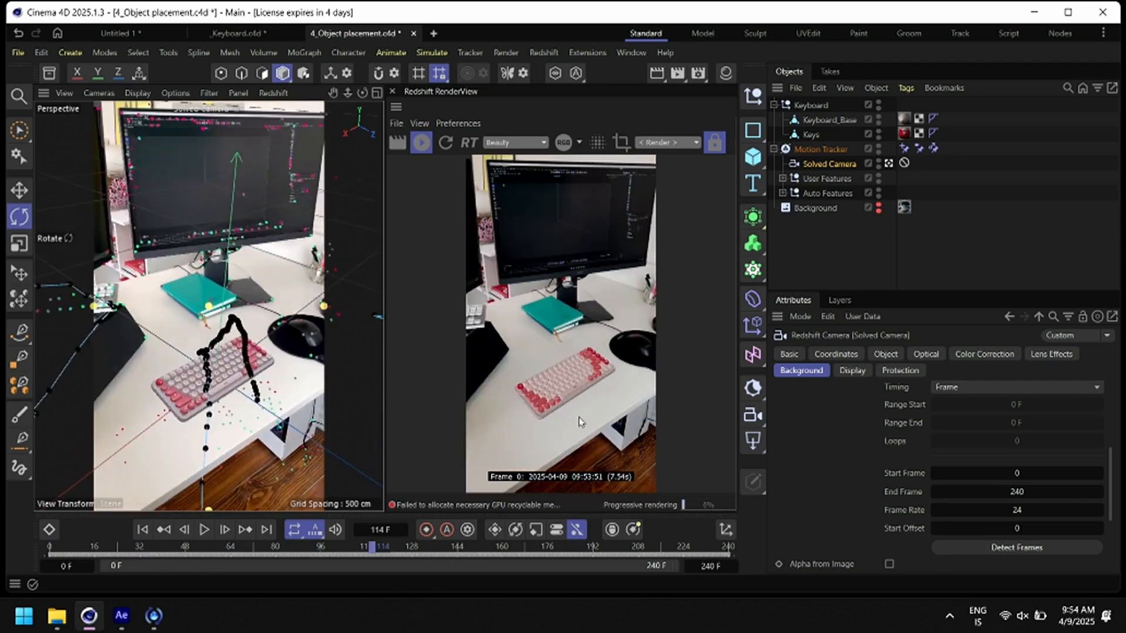
key("shift+f")
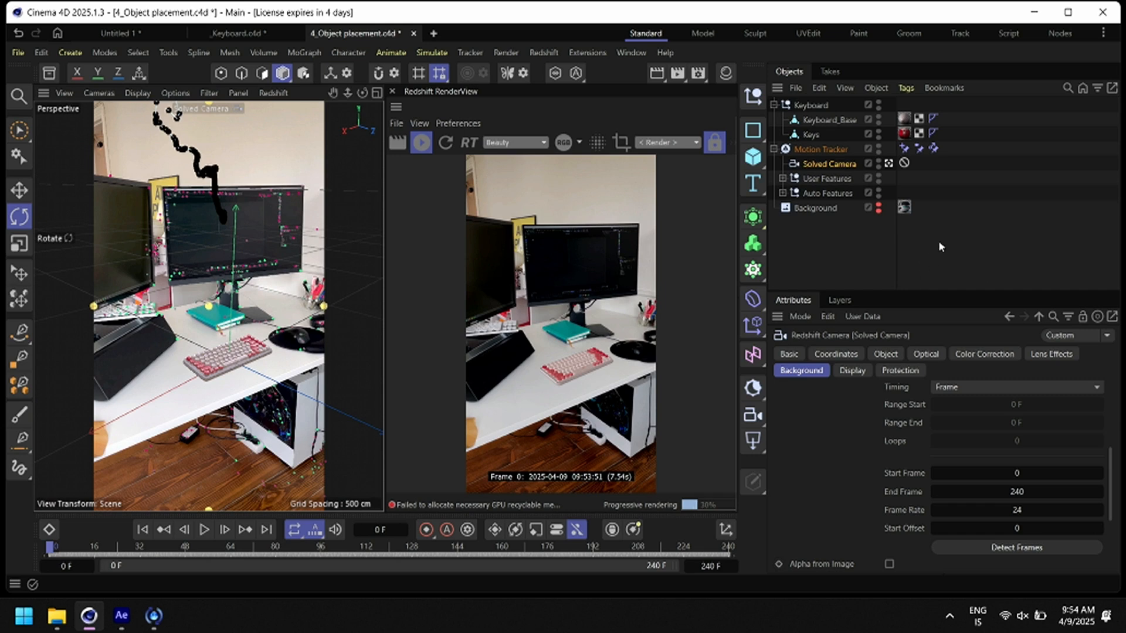
left_click_drag(51, 548, 138, 548)
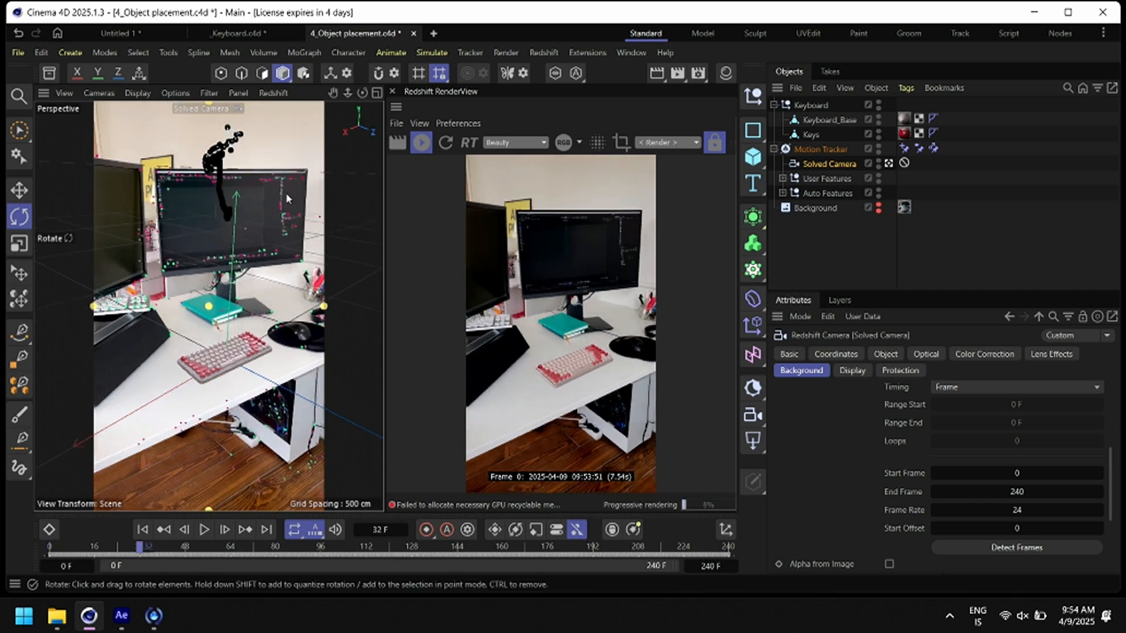
Add a Redshift Dome Light to the scene and scrub to frame 124 to check the keyboard's lighting
left_click(506, 53)
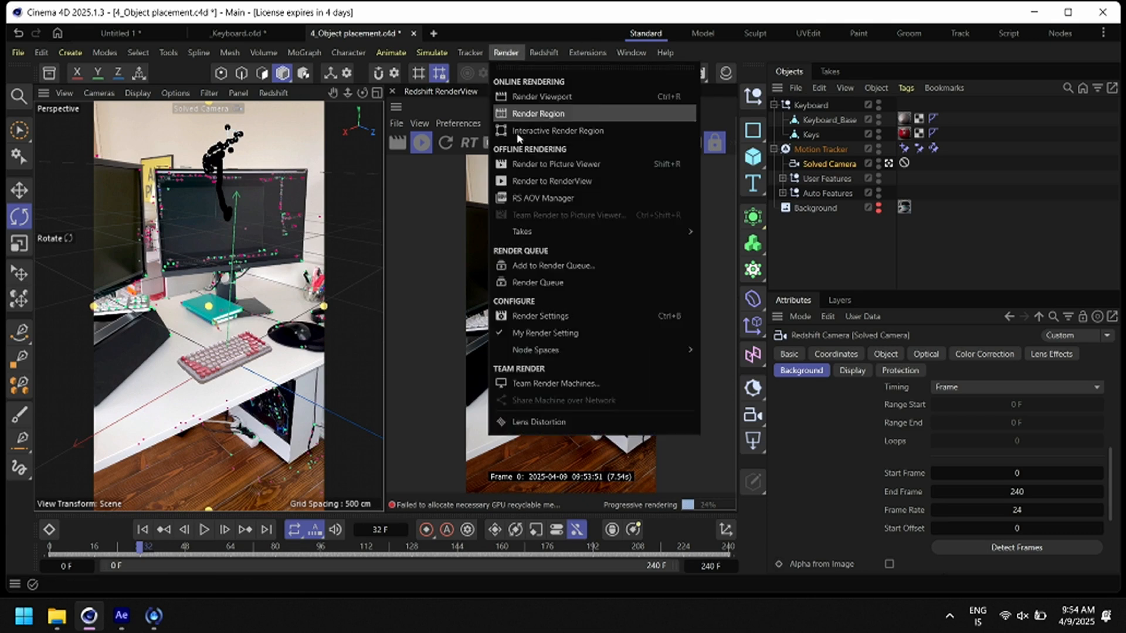
mouse_move(544, 53)
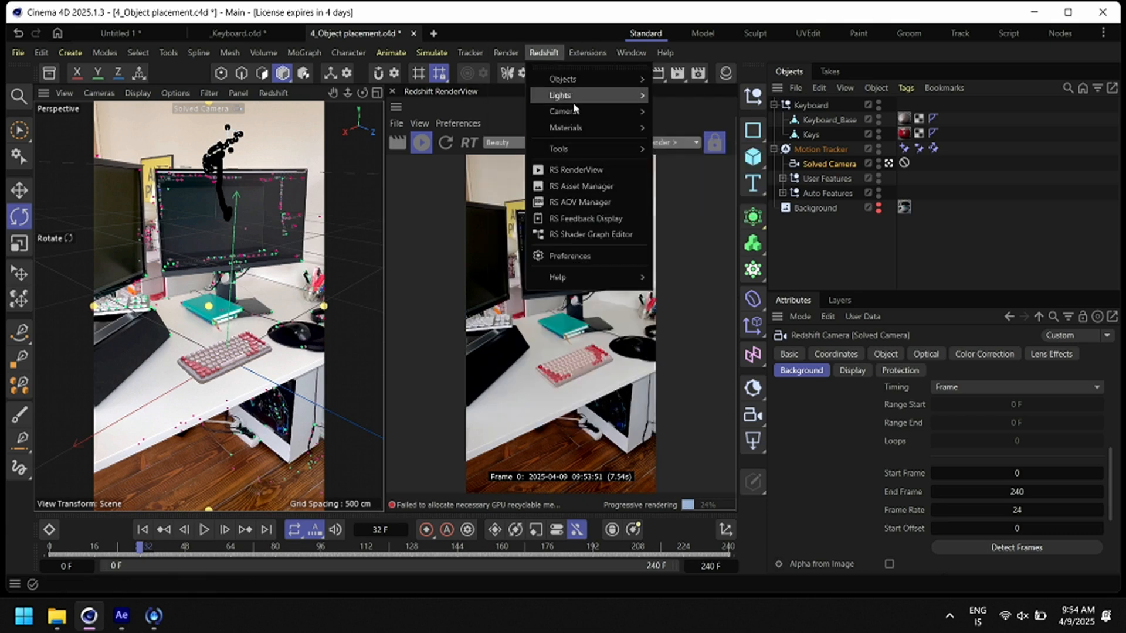
mouse_move(580, 95)
left_click(679, 168)
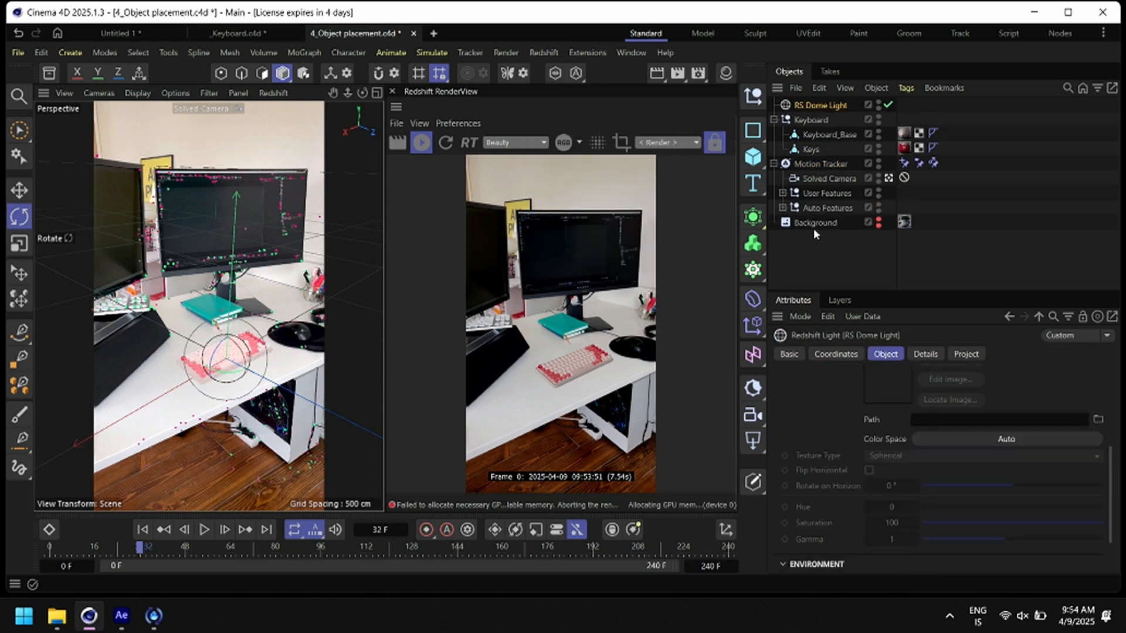
left_click_drag(100, 550, 400, 557)
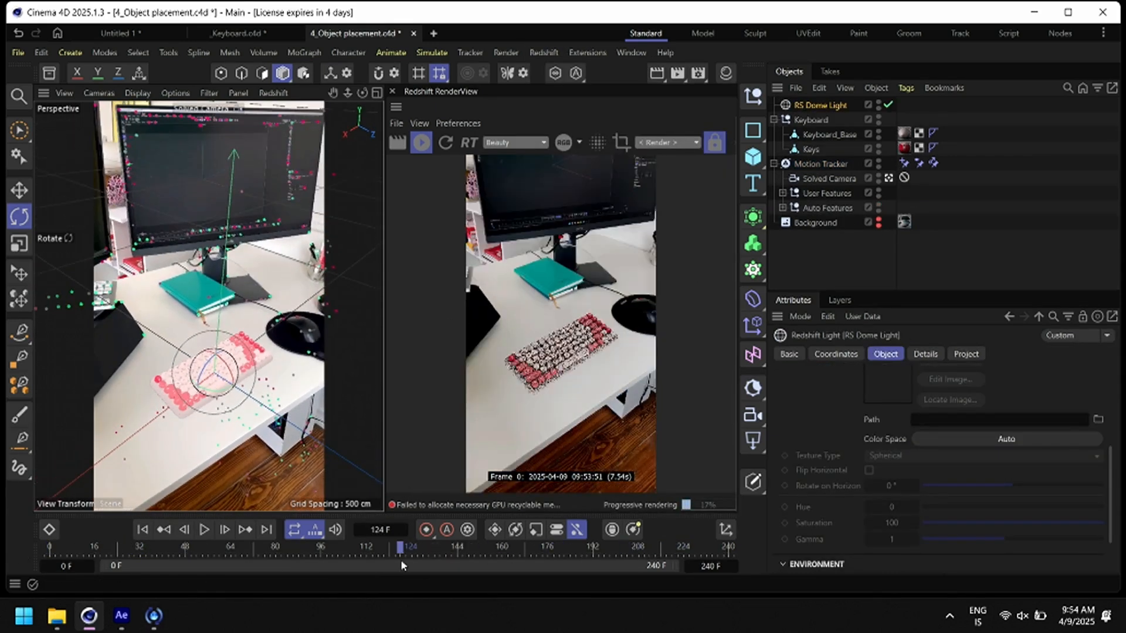
left_click(56, 616)
left_click(855, 324)
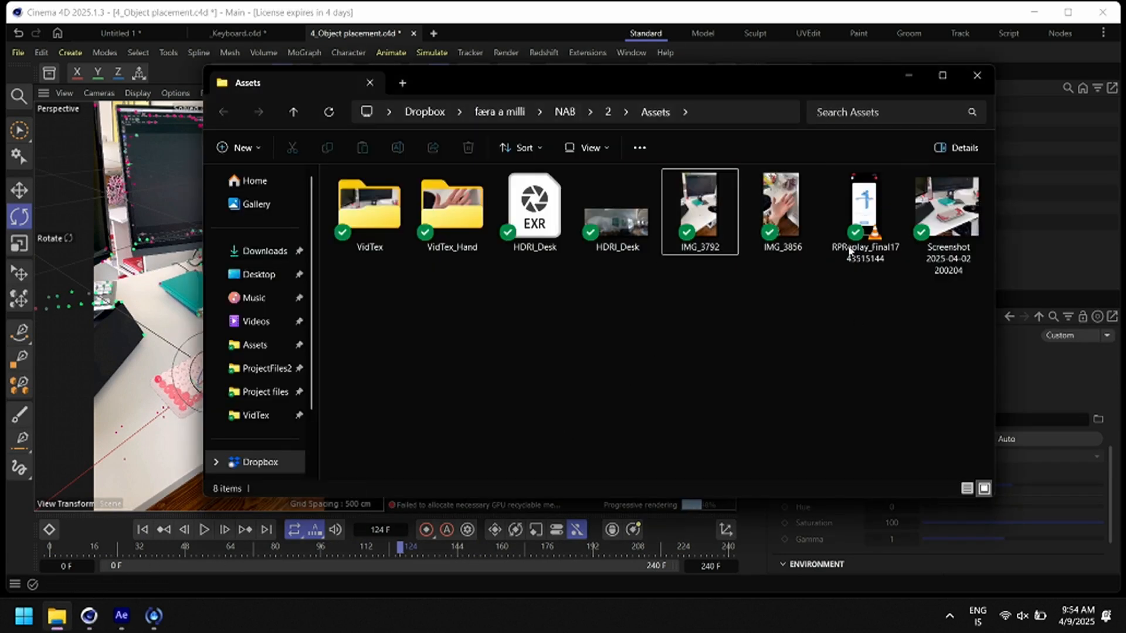
left_click(865, 208)
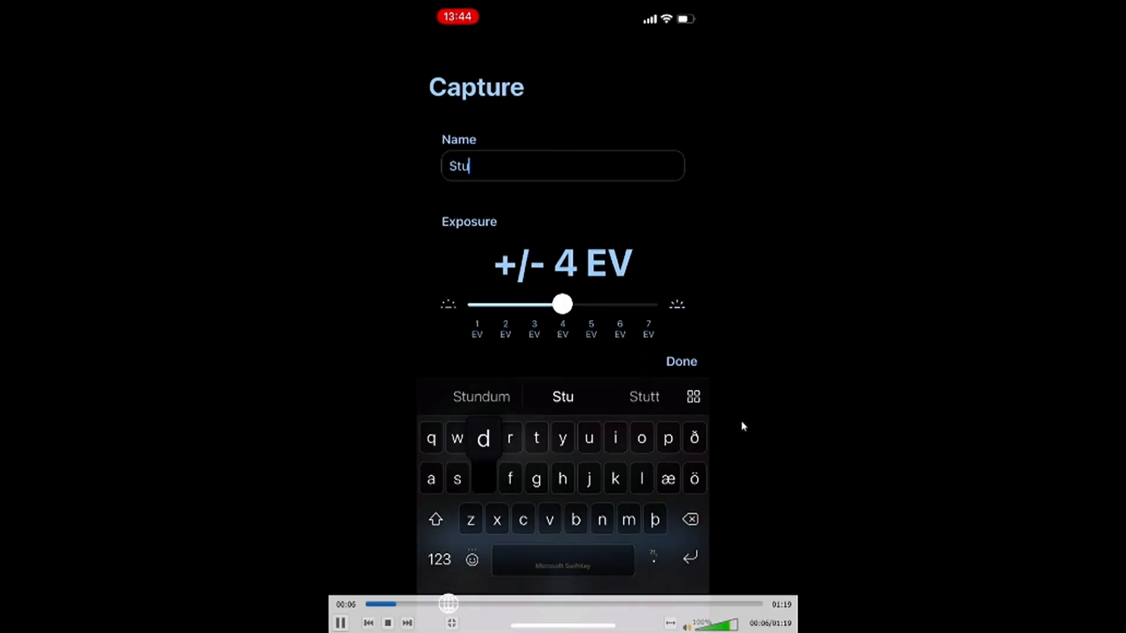
left_click_drag(398, 603, 437, 604)
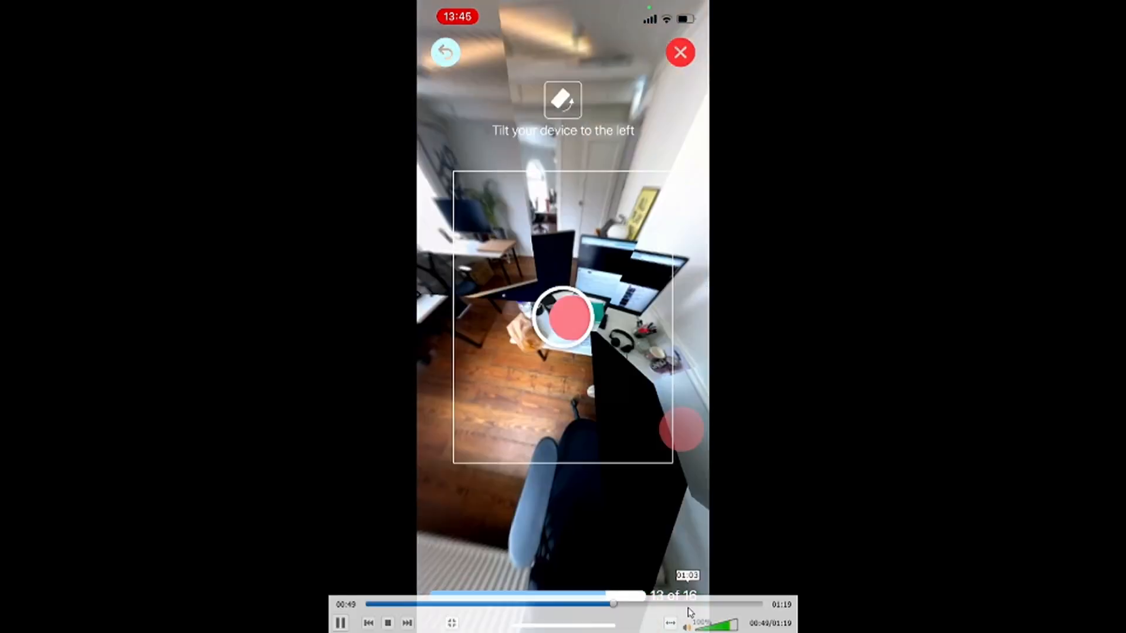
left_click(677, 603)
double_click(476, 471)
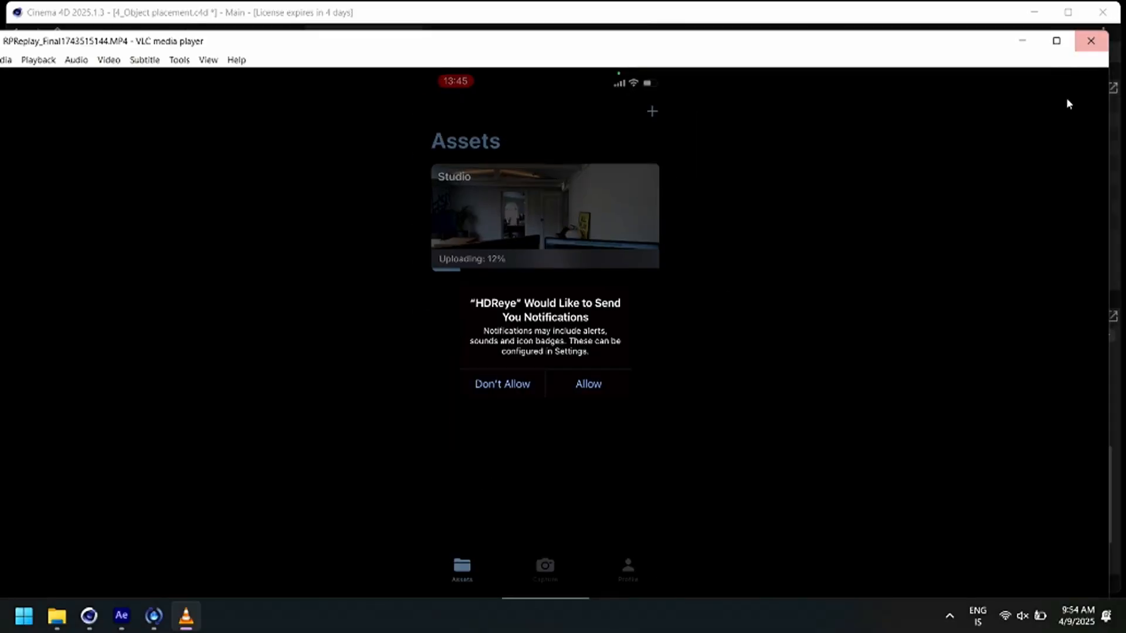
left_click(1095, 41)
View the HDRI_Desk PNG panorama from the Assets folder, close it and return to Cinema 4D
left_click(639, 249)
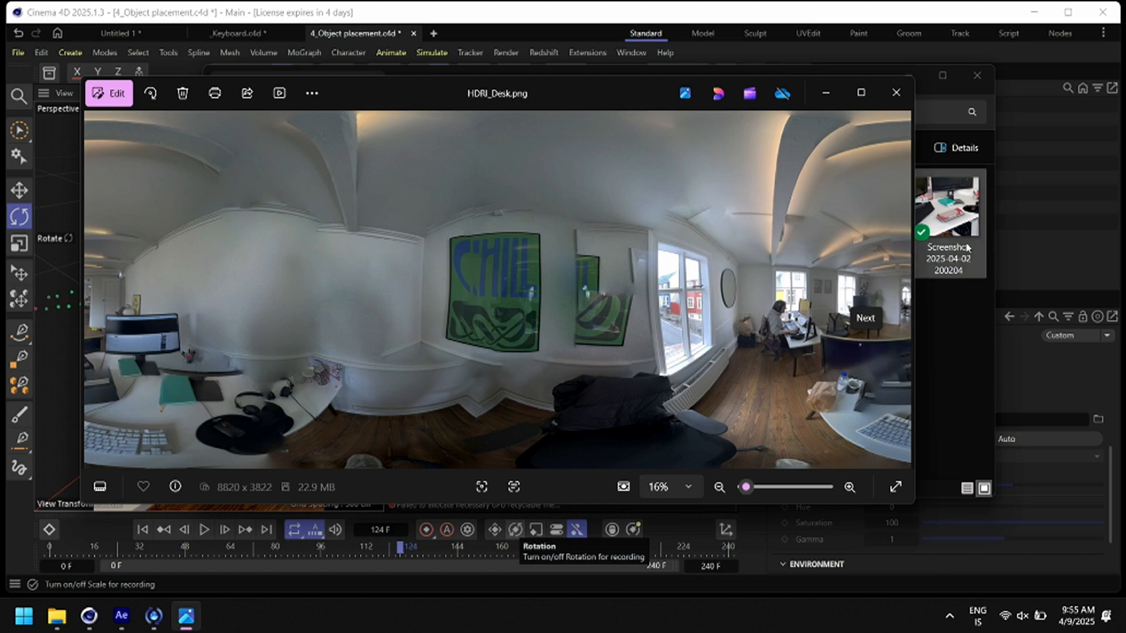
left_click(896, 93)
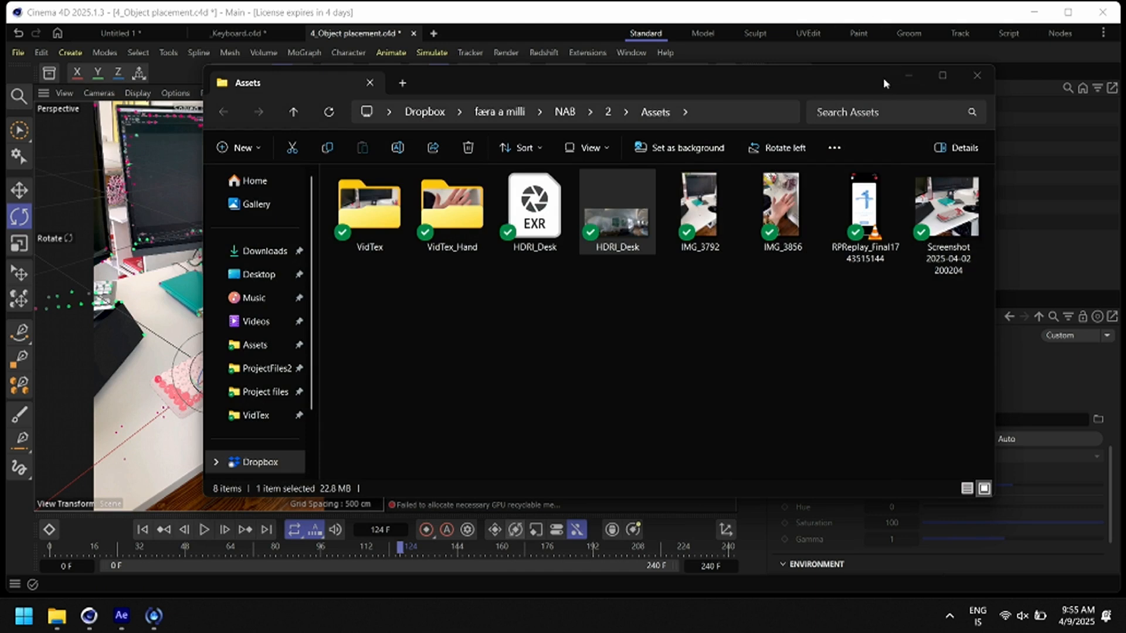
left_click(908, 76)
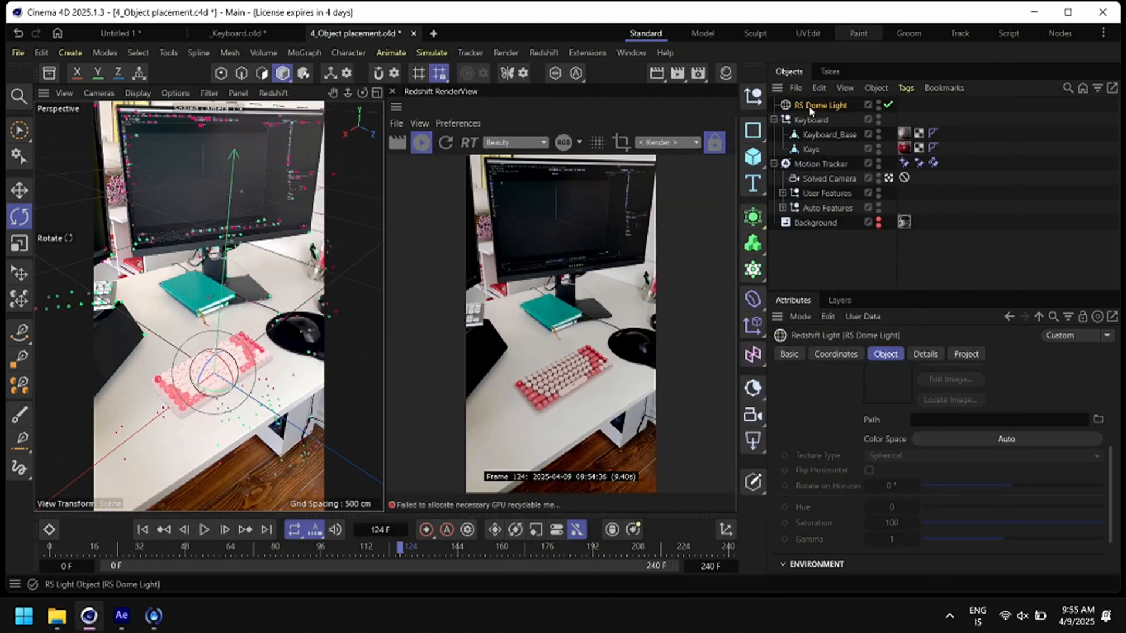
Load the HDRI_Desk EXR file from the Assets folder as the RS Dome Light's texture and review the light's settings
left_click(1098, 419)
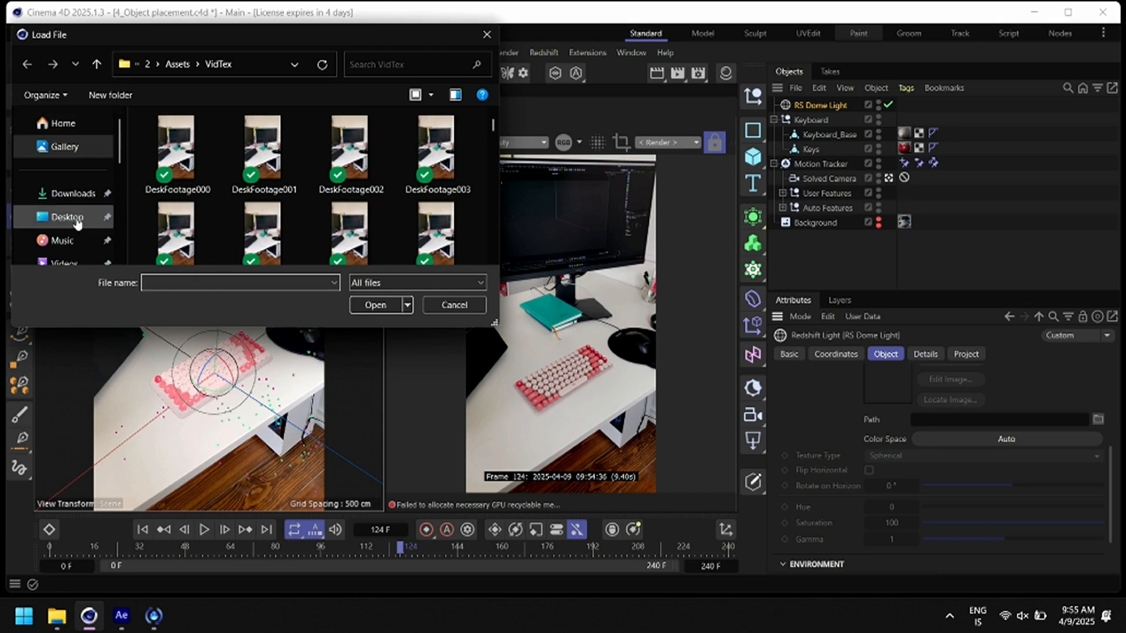
left_click(177, 64)
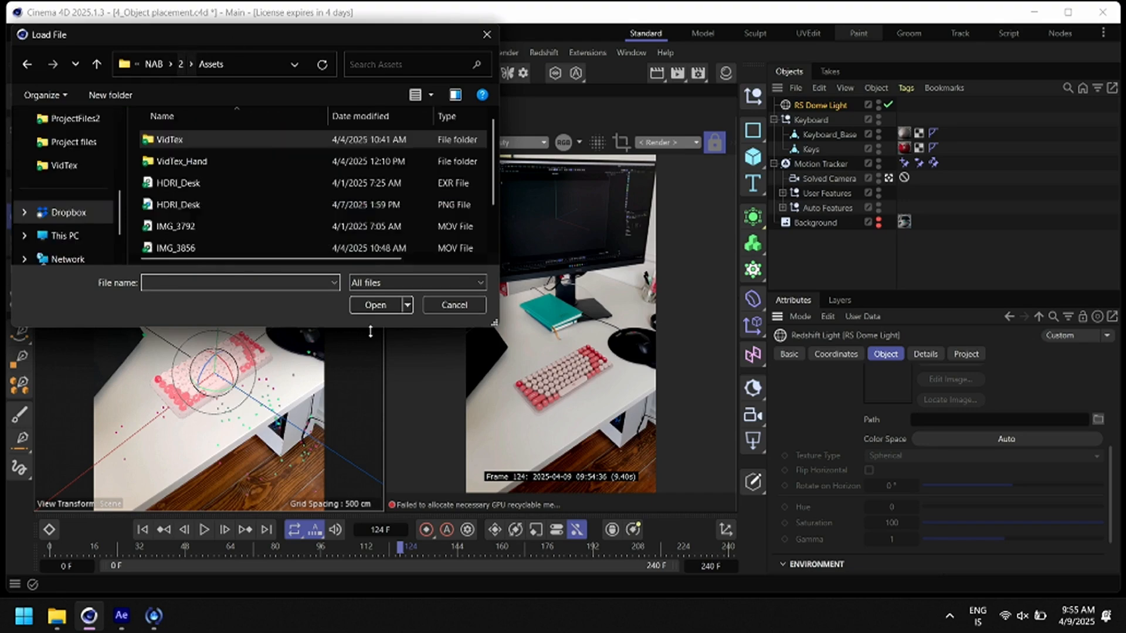
double_click(216, 182)
left_click(678, 377)
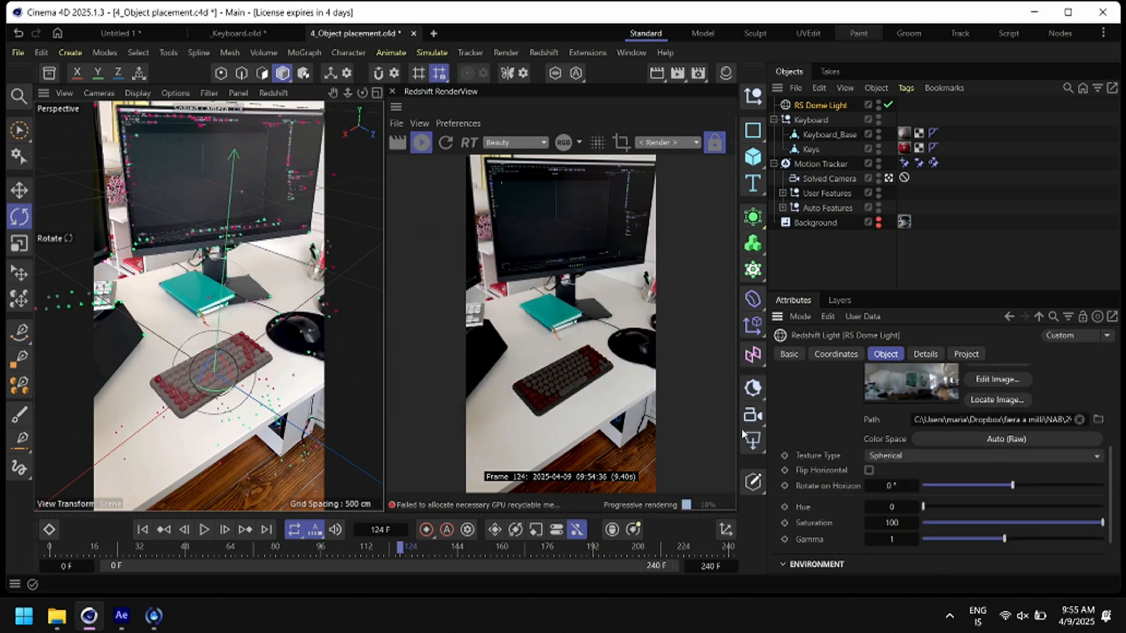
scroll(823, 437, "up", 3)
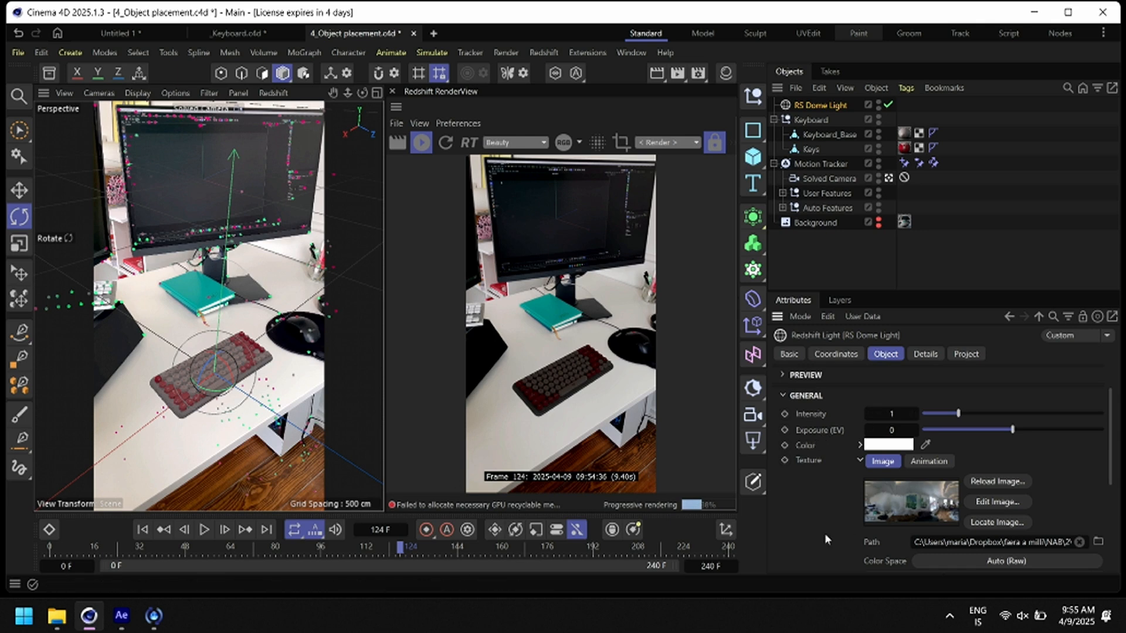
scroll(824, 516, "down", 4)
Set the Solved Camera's background to Off to reveal the dome light's HDRI, reselect the dome light and return to frame 0
left_click(838, 178)
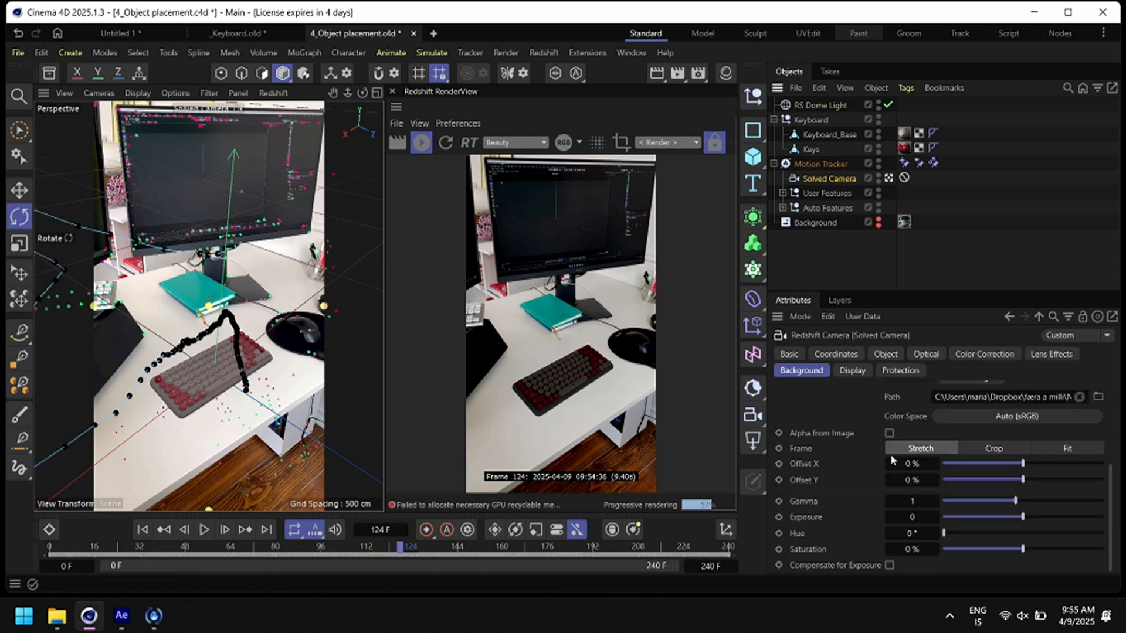
left_click(919, 406)
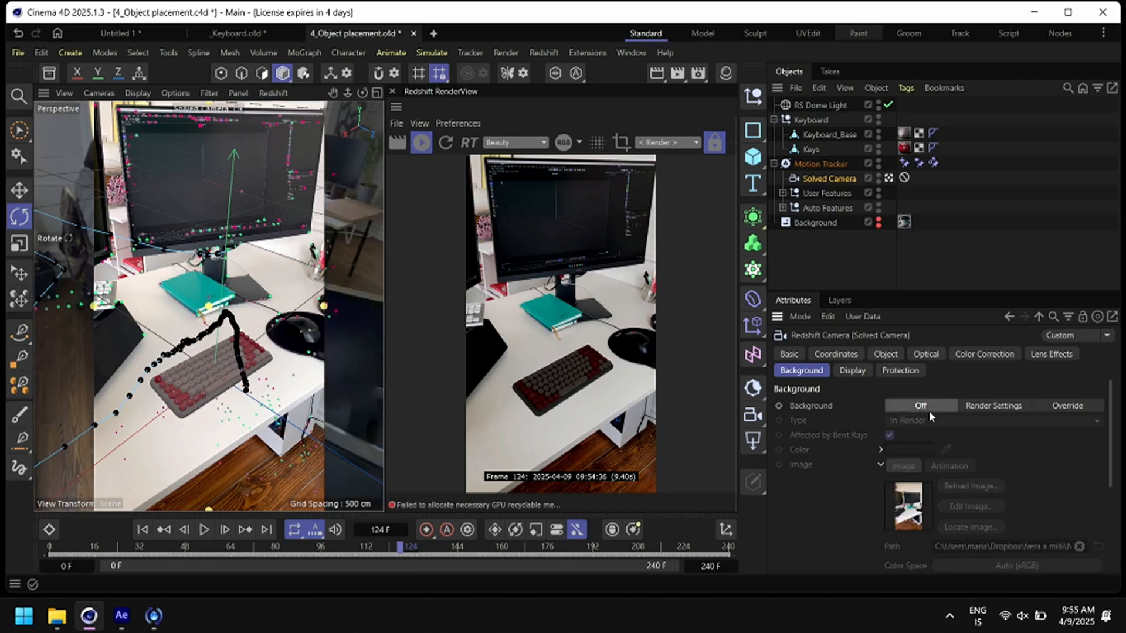
left_click(820, 104)
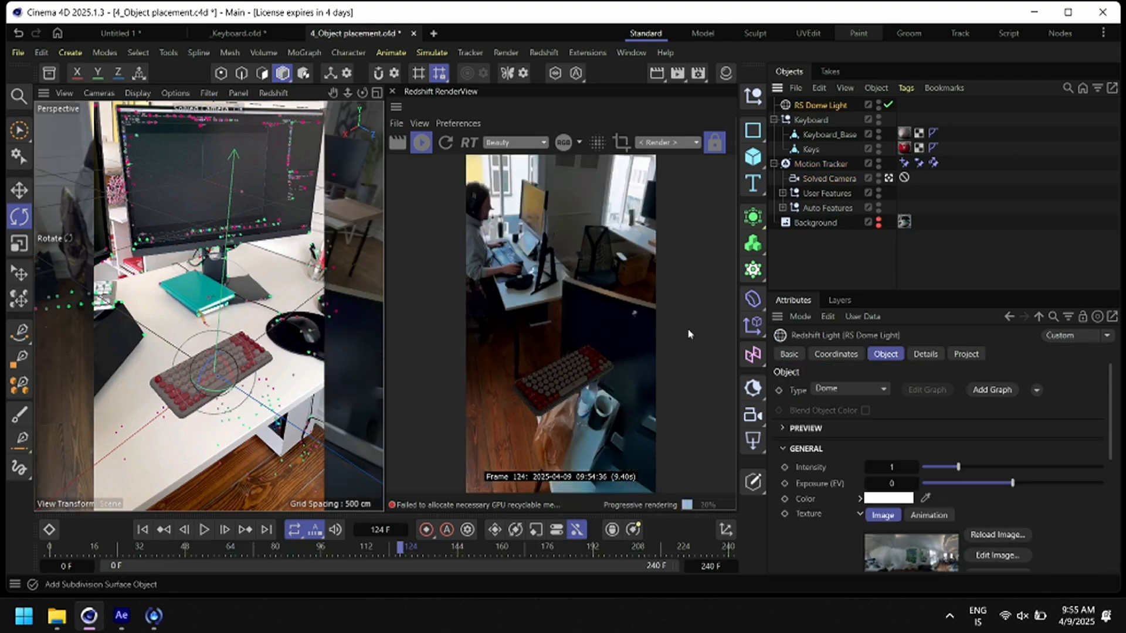
left_click_drag(279, 553, 50, 554)
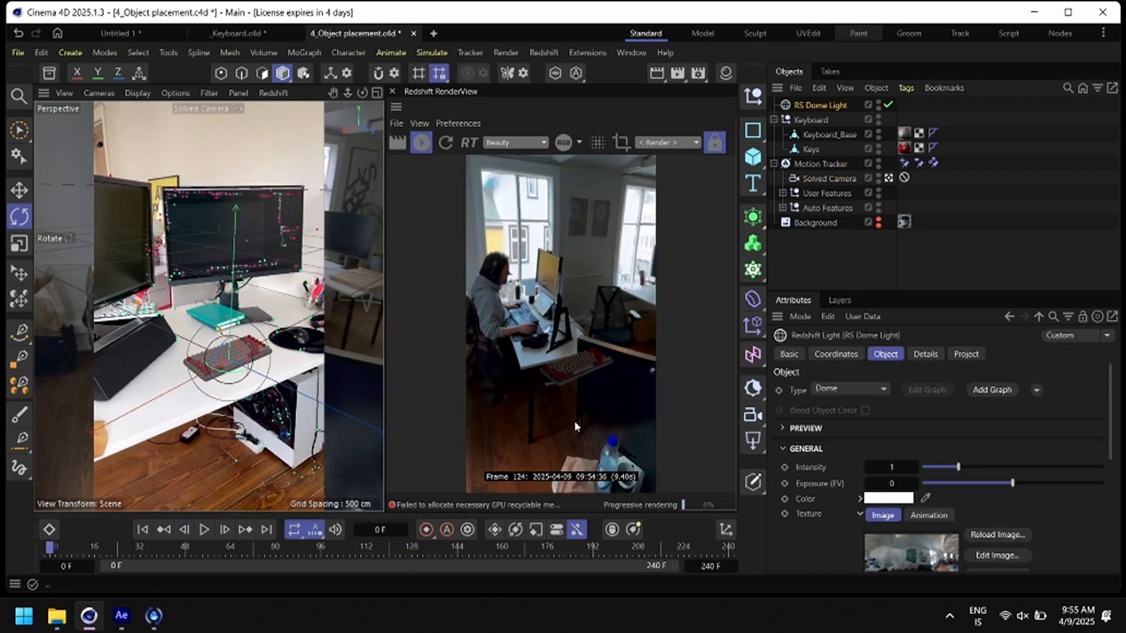
Rotate the dome light to align its HDRI with the desk footage, with Rotate on Horizon at about 58°, and disable its environment background
left_click_drag(234, 377, 279, 377)
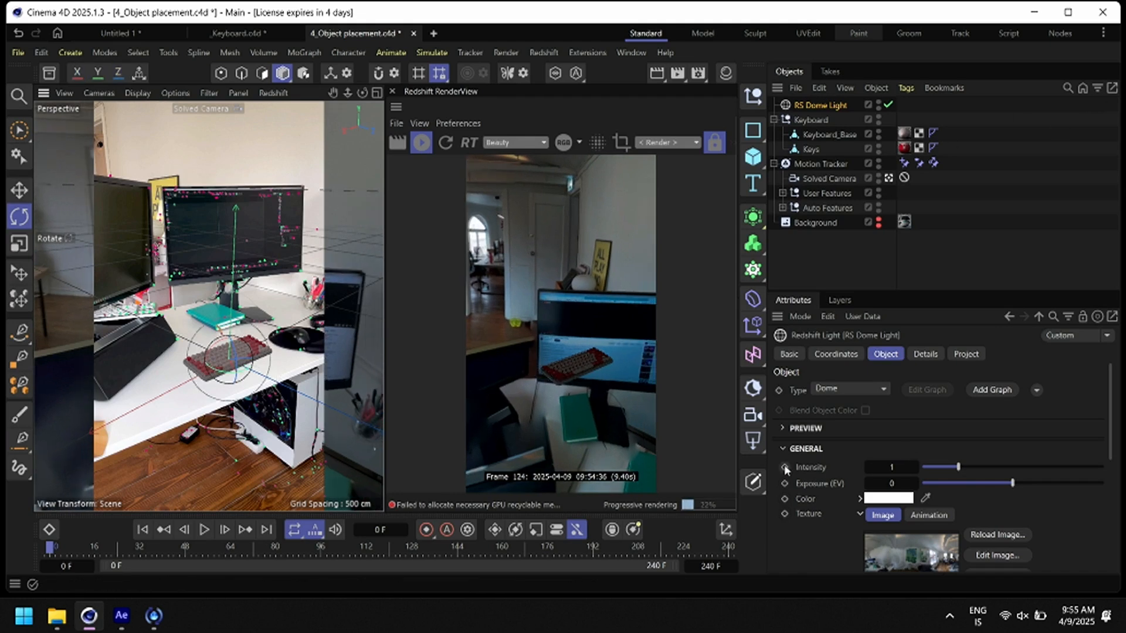
scroll(812, 473, "down", 6)
scroll(812, 473, "up", 3)
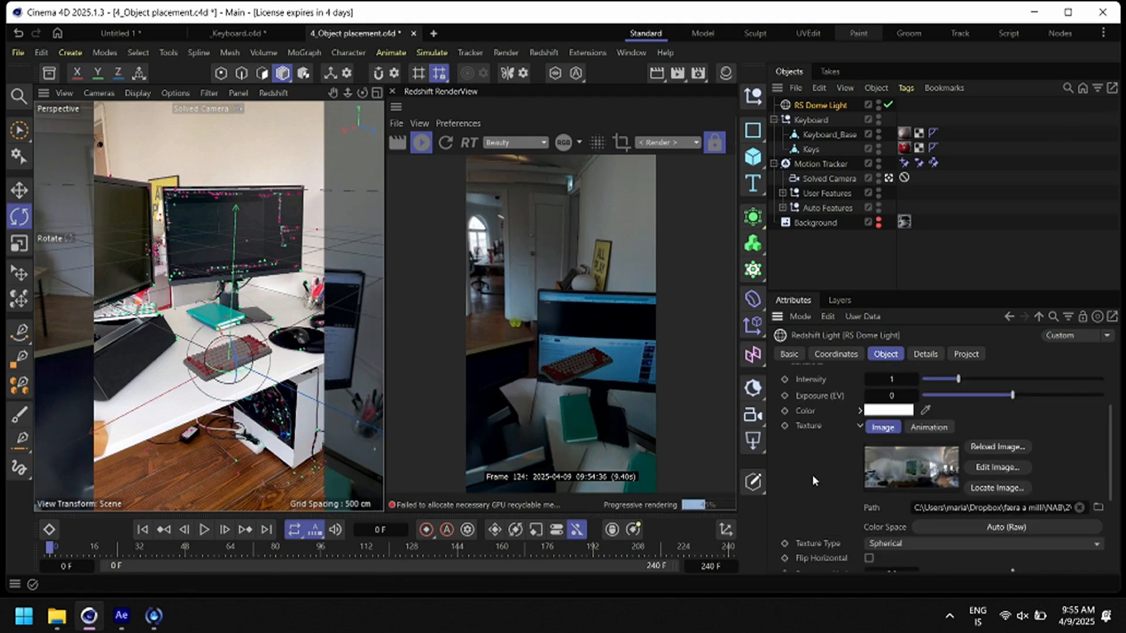
scroll(811, 473, "down", 3)
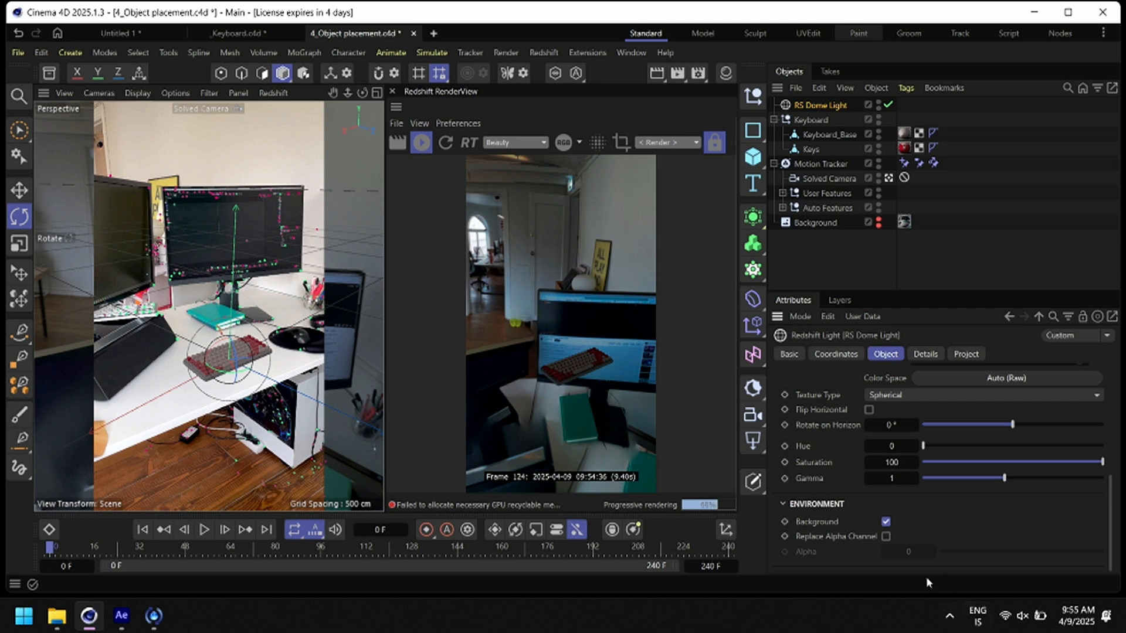
left_click(885, 521)
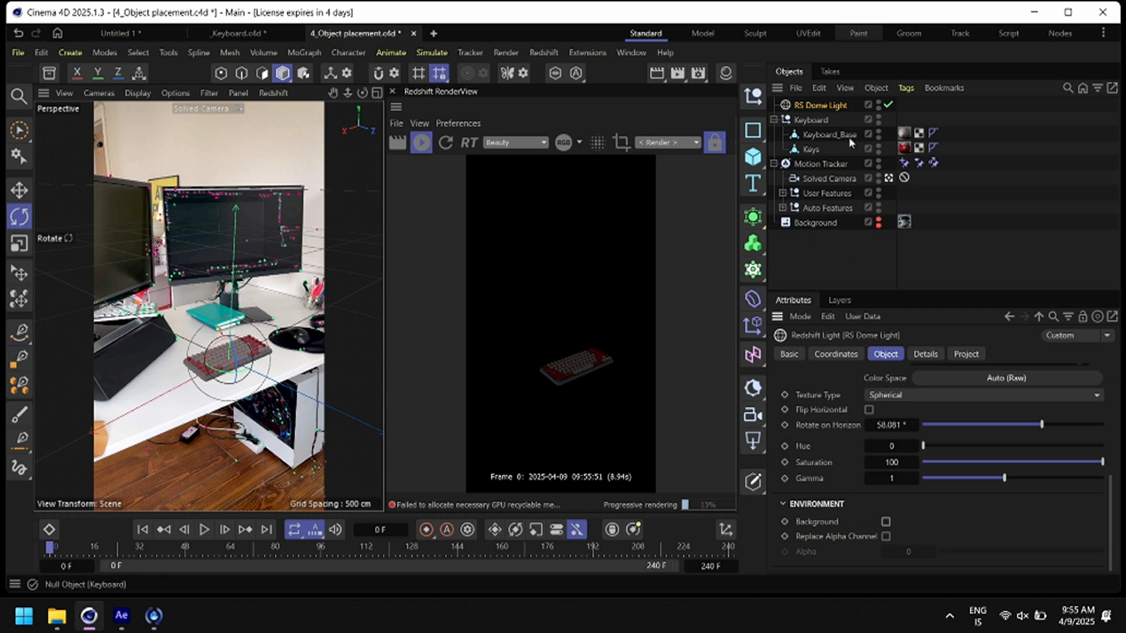
Set the Solved Camera's background to Override so the desk footage sequence renders behind the keyboard
left_click(829, 178)
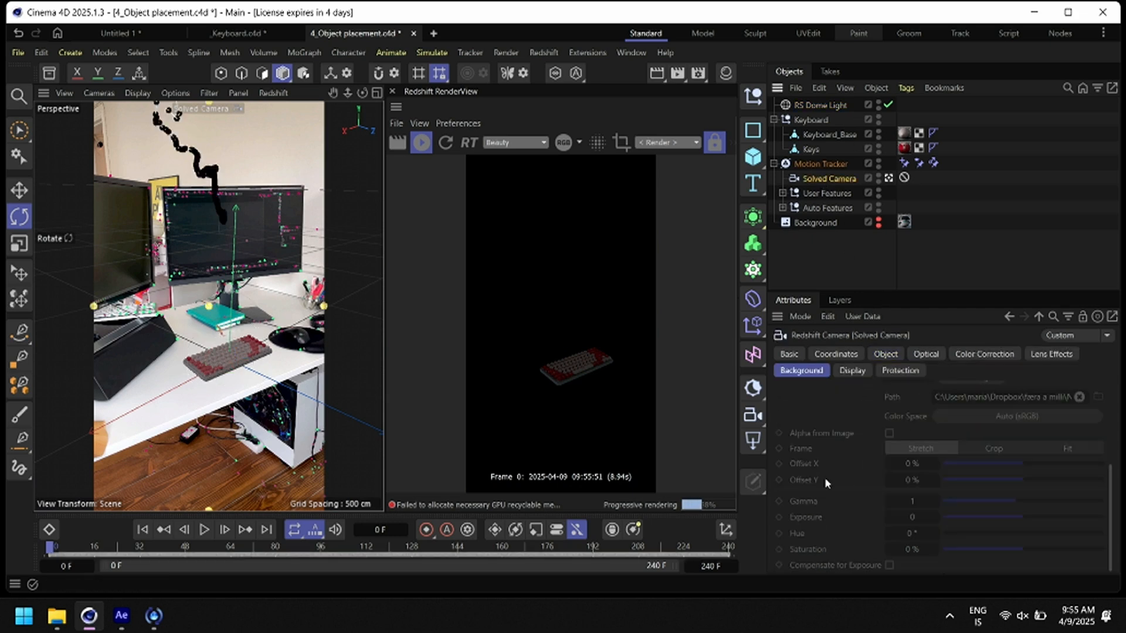
scroll(877, 478, "up", 3)
left_click(1066, 406)
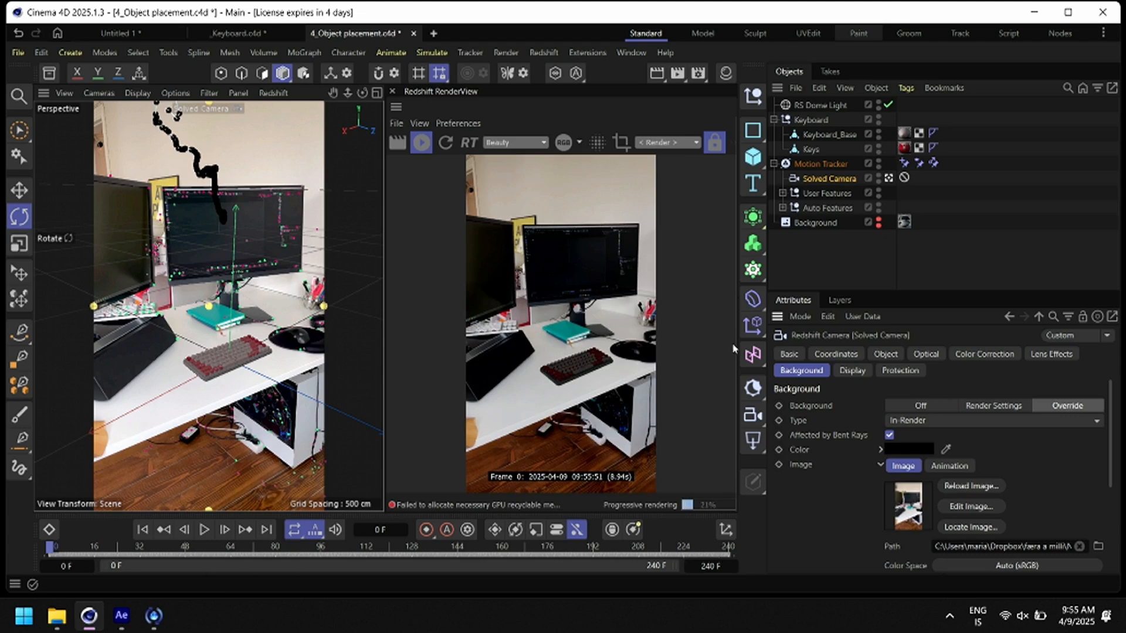
Brighten the RS Dome Light by raising its intensity to about 1.99 and its exposure to 1.71
left_click(823, 104)
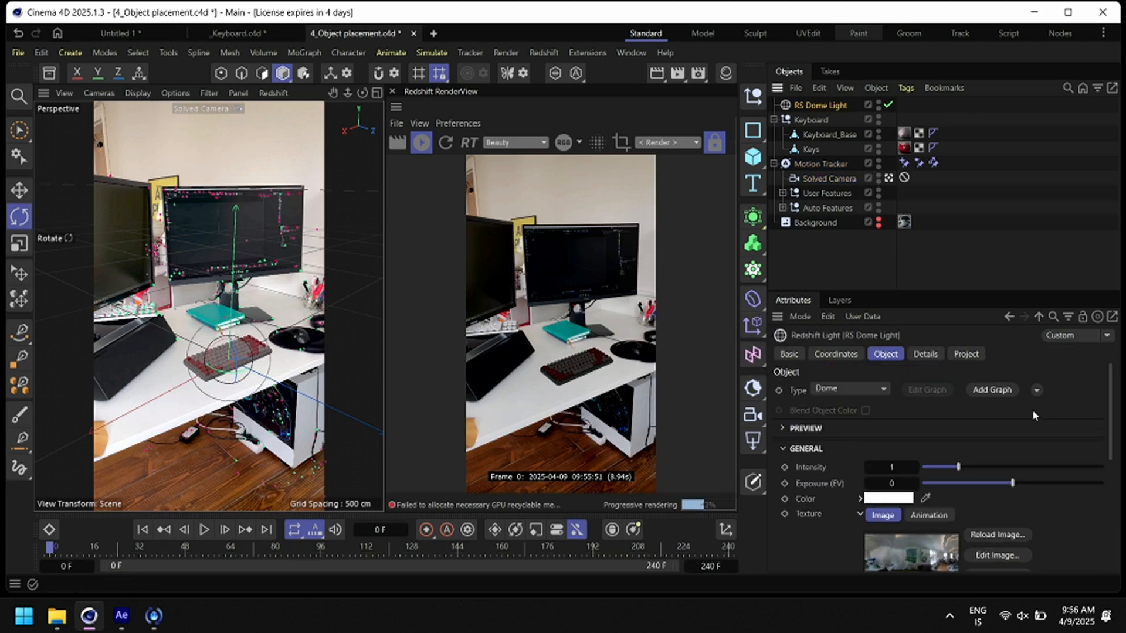
left_click_drag(958, 467, 993, 468)
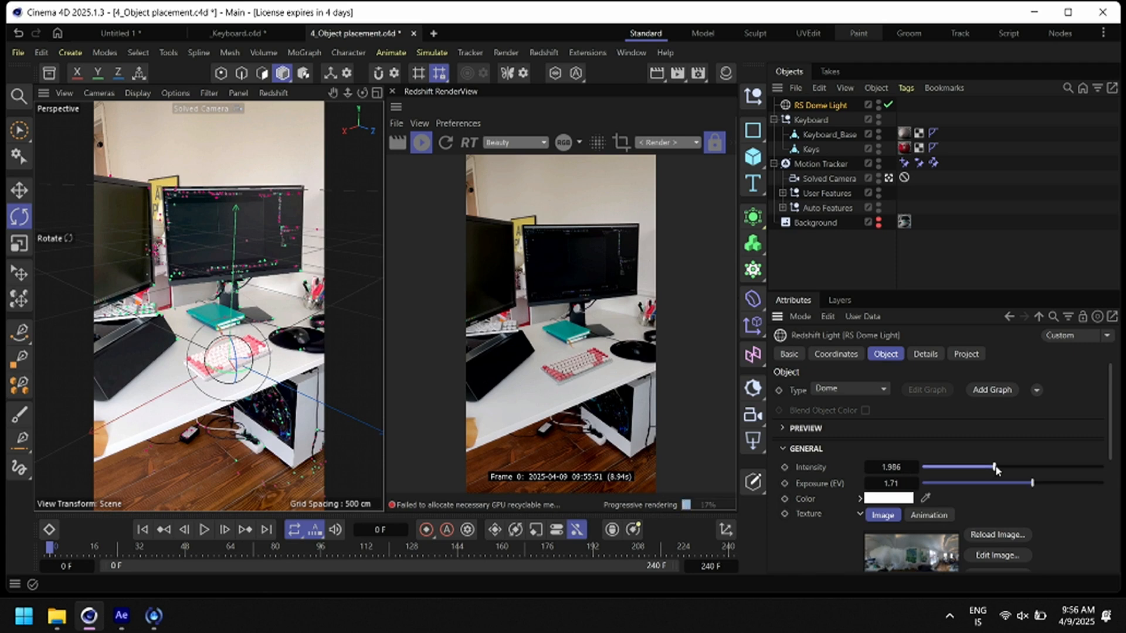
Play the tracked animation to check the keyboard's placement on the desk and return to frame 0
left_click(204, 529)
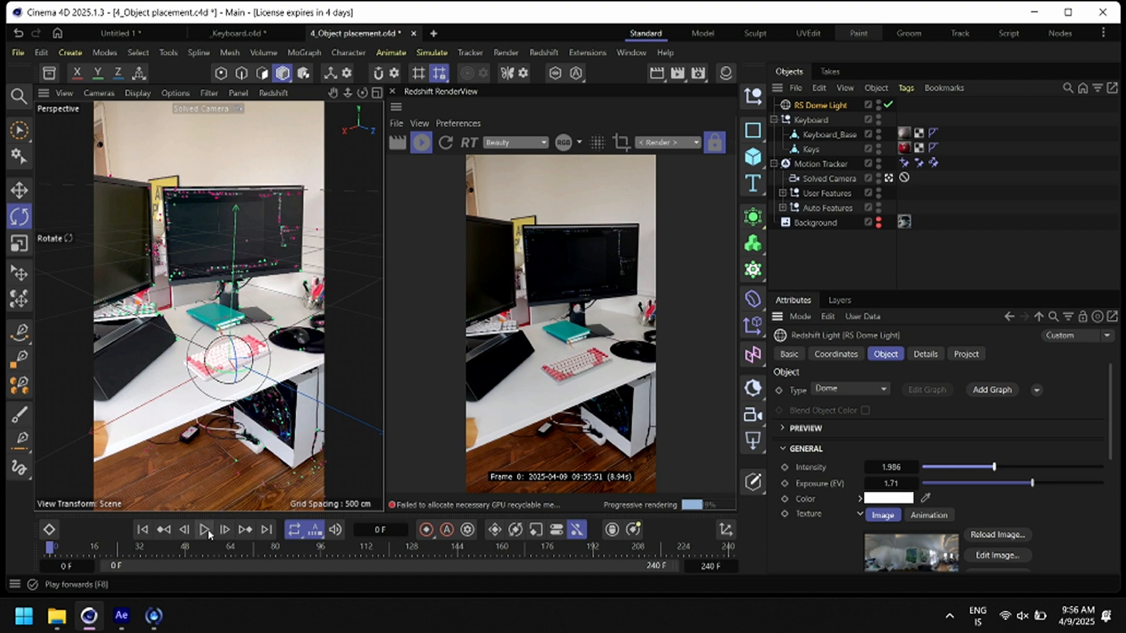
right_click(927, 557)
left_click(840, 557)
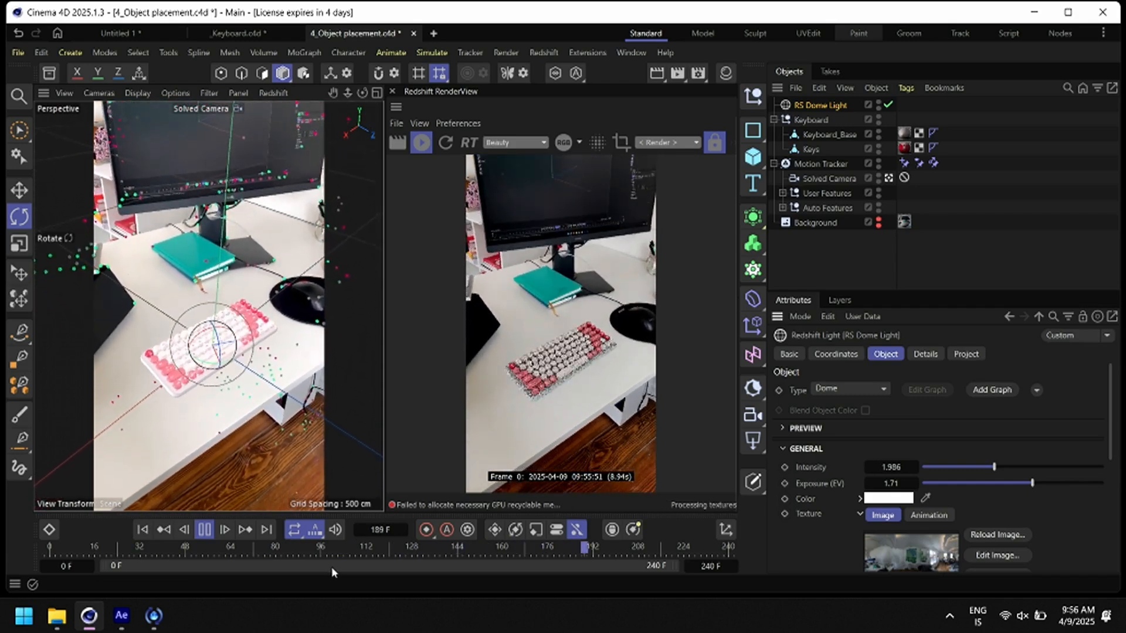
left_click(204, 529)
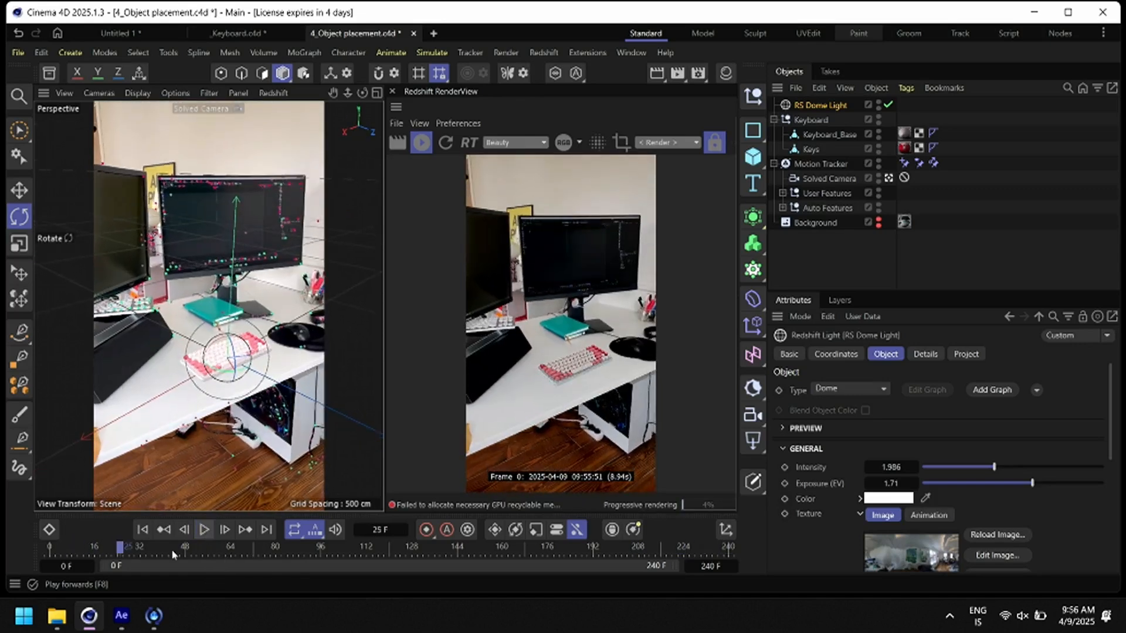
left_click(148, 530)
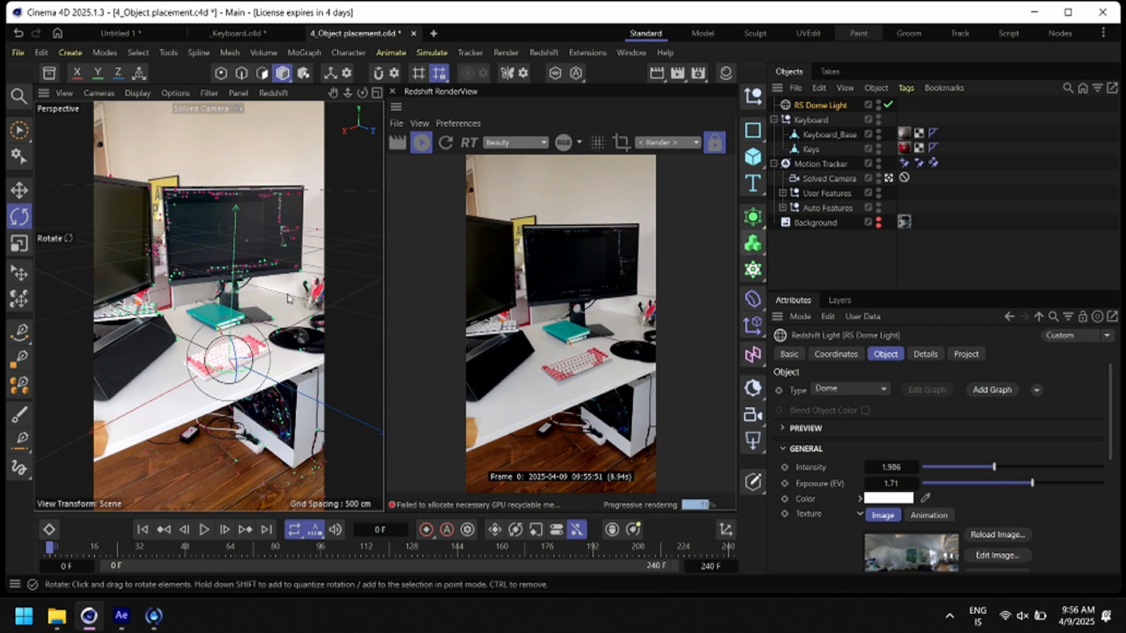
Add a plane beneath the keyboard and give it a Redshift Object tag
left_click(755, 163)
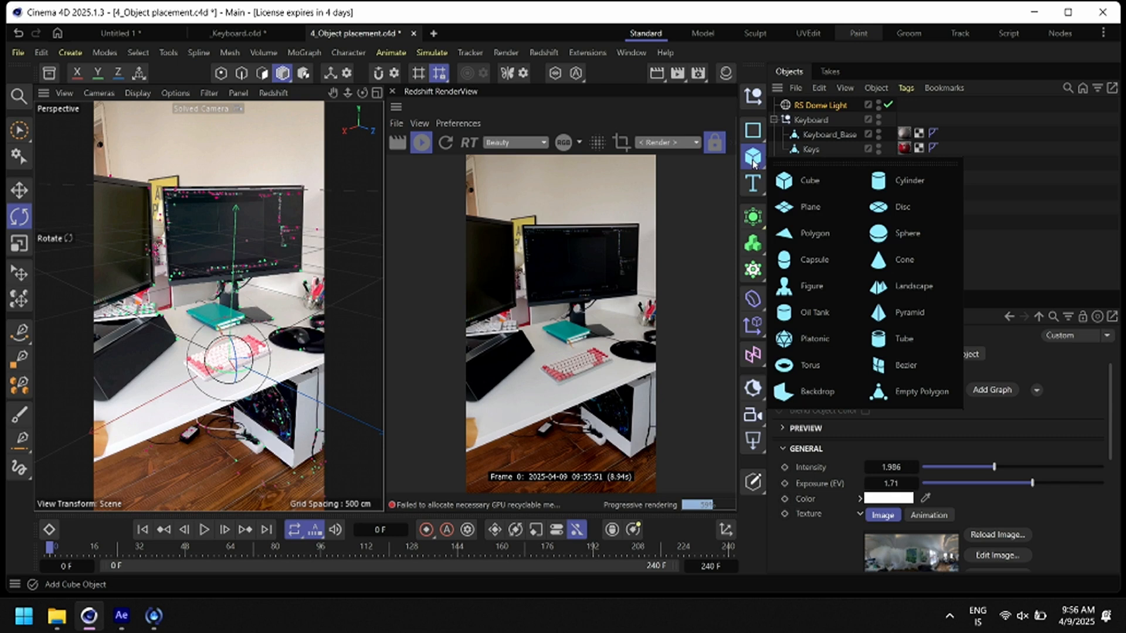
left_click(832, 213)
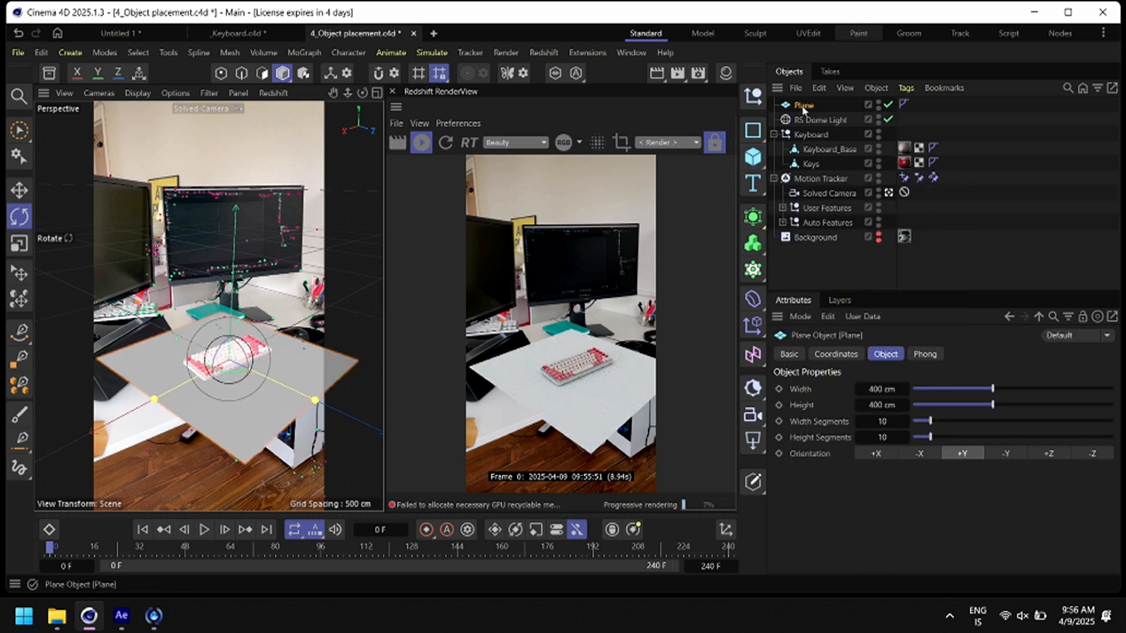
right_click(802, 105)
mouse_move(915, 177)
mouse_move(862, 191)
left_click(1053, 248)
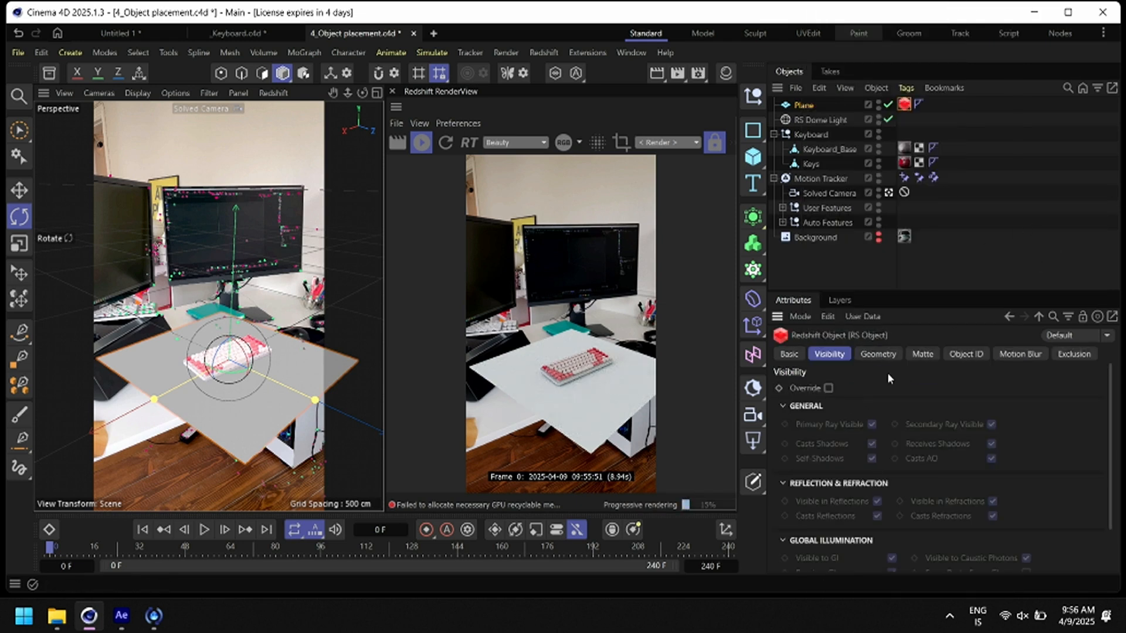
Override the plane's matte settings, enabling the matte and its shadow with Affects Alpha
left_click(925, 355)
left_click(828, 389)
left_click(891, 424)
scroll(832, 483, "down", 3)
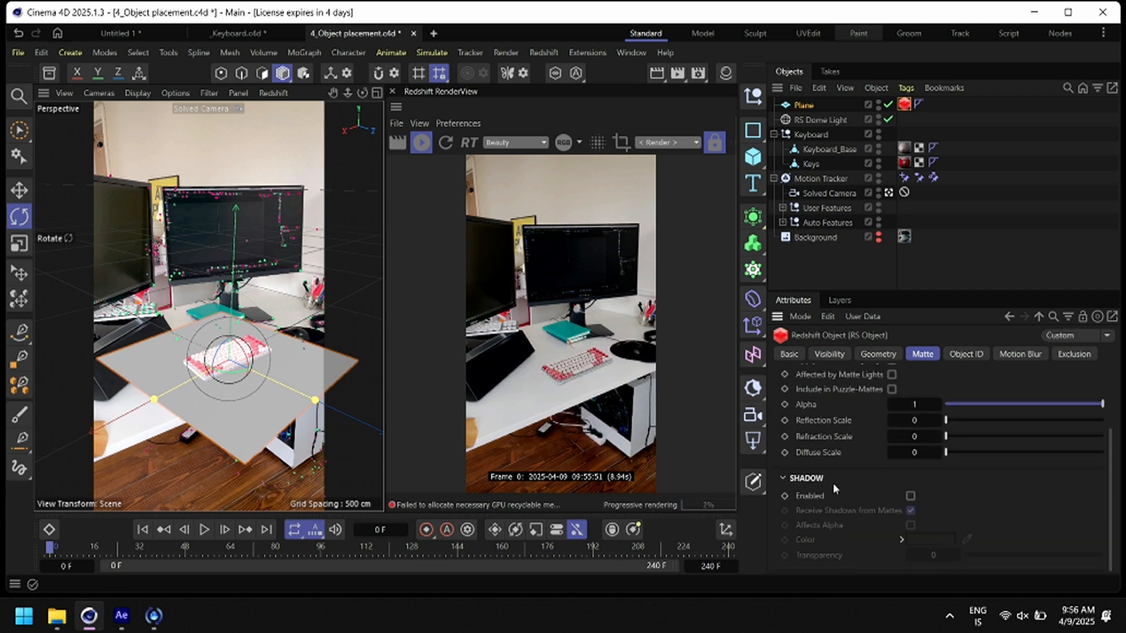
left_click(909, 495)
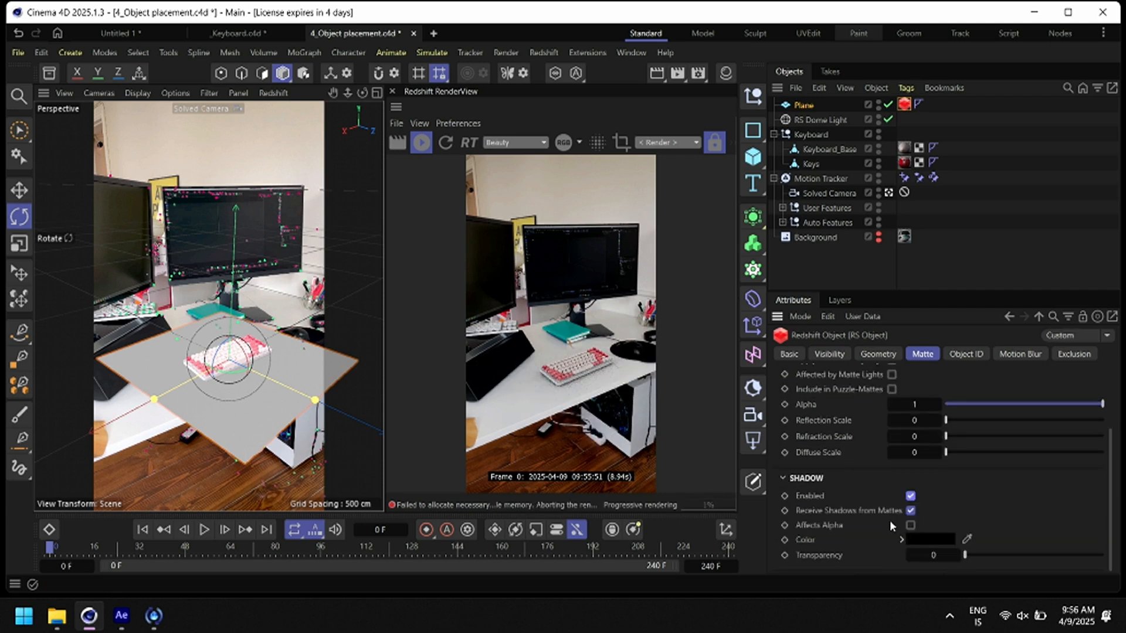
key("space")
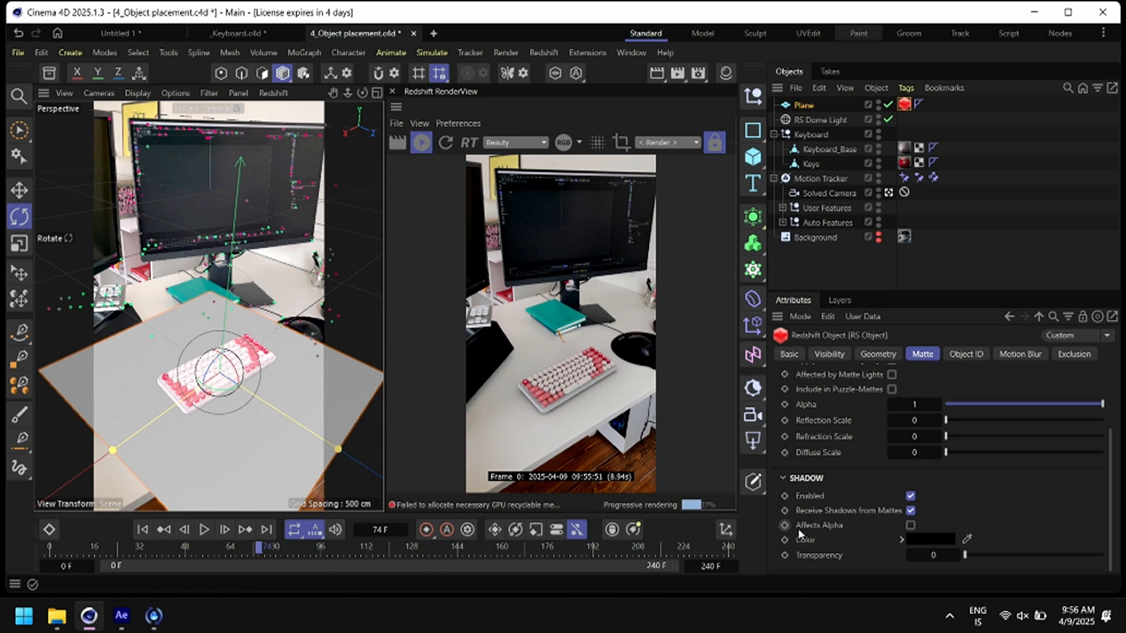
left_click(834, 524)
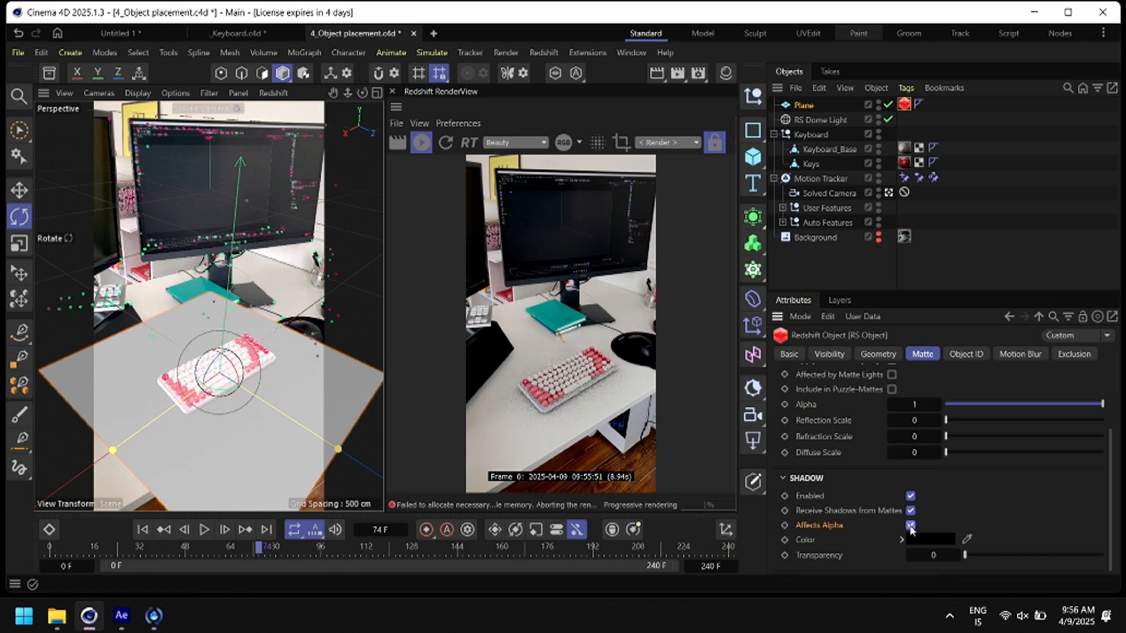
Turn off the solved camera's background and inspect the render's alpha channel alongside the dome light's environment settings
left_click(835, 198)
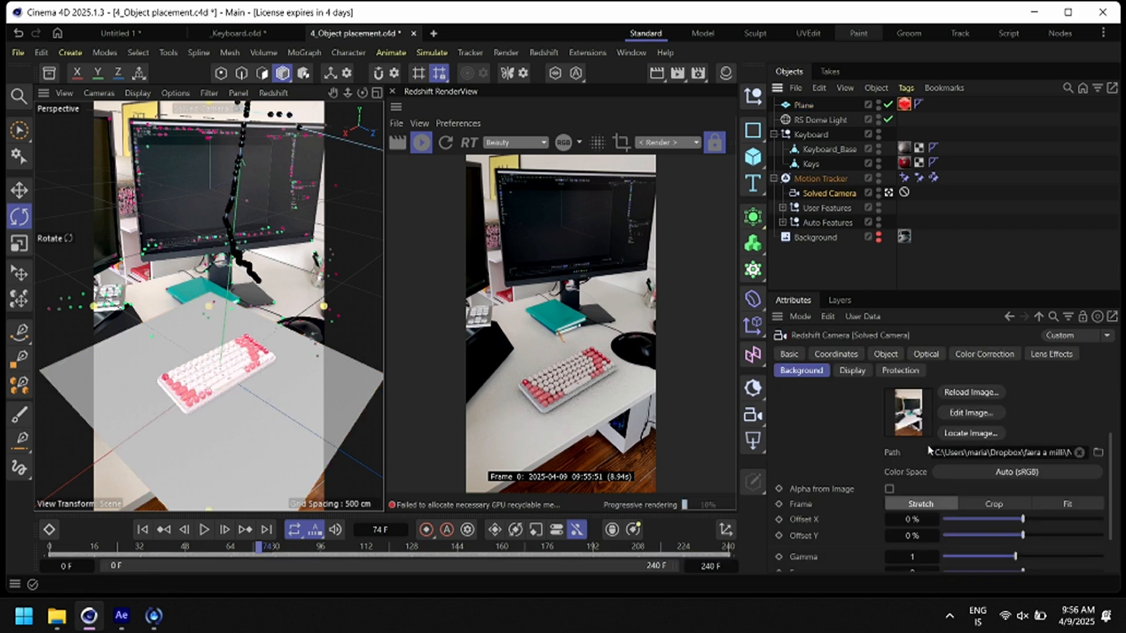
left_click(914, 404)
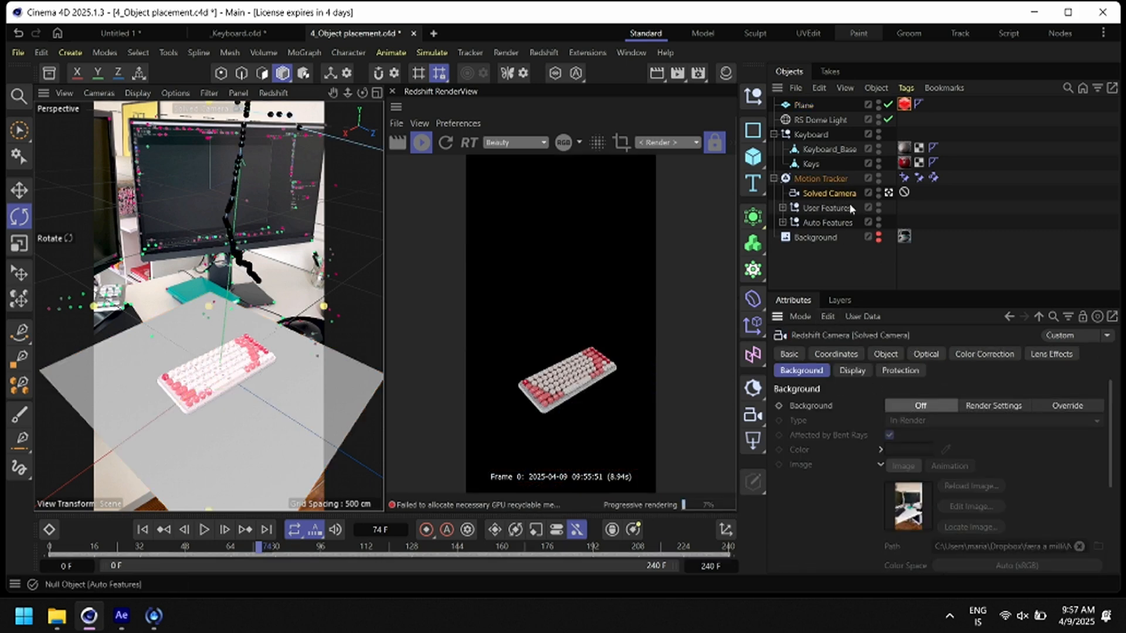
left_click(816, 120)
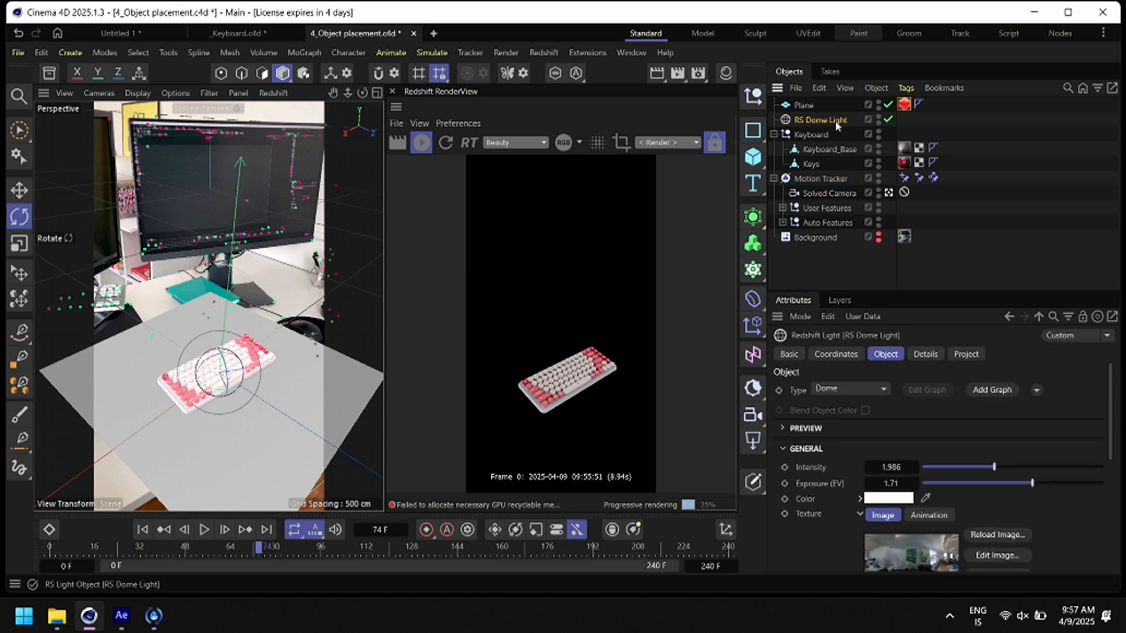
left_click(564, 143)
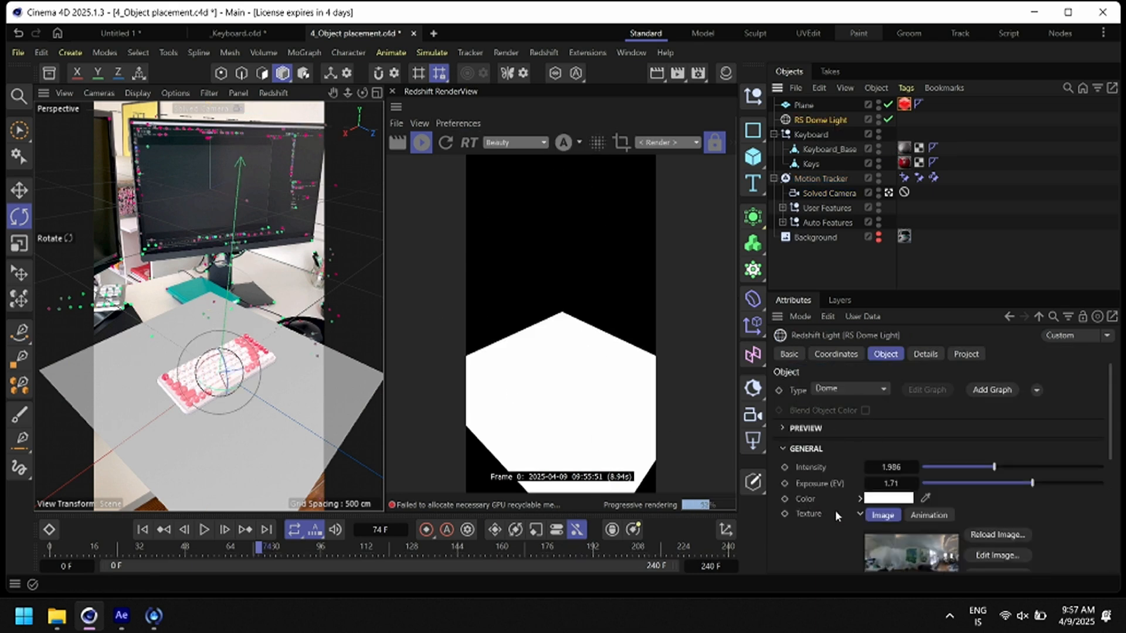
scroll(836, 550, "down", 5)
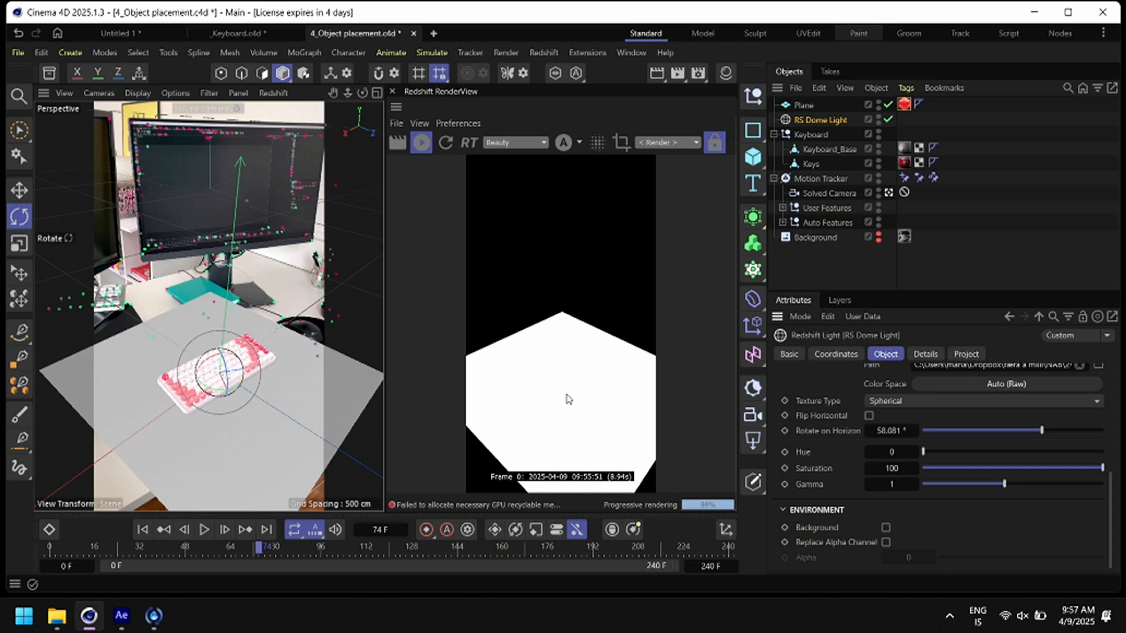
scroll(786, 545, "up", 3)
scroll(786, 535, "down", 3)
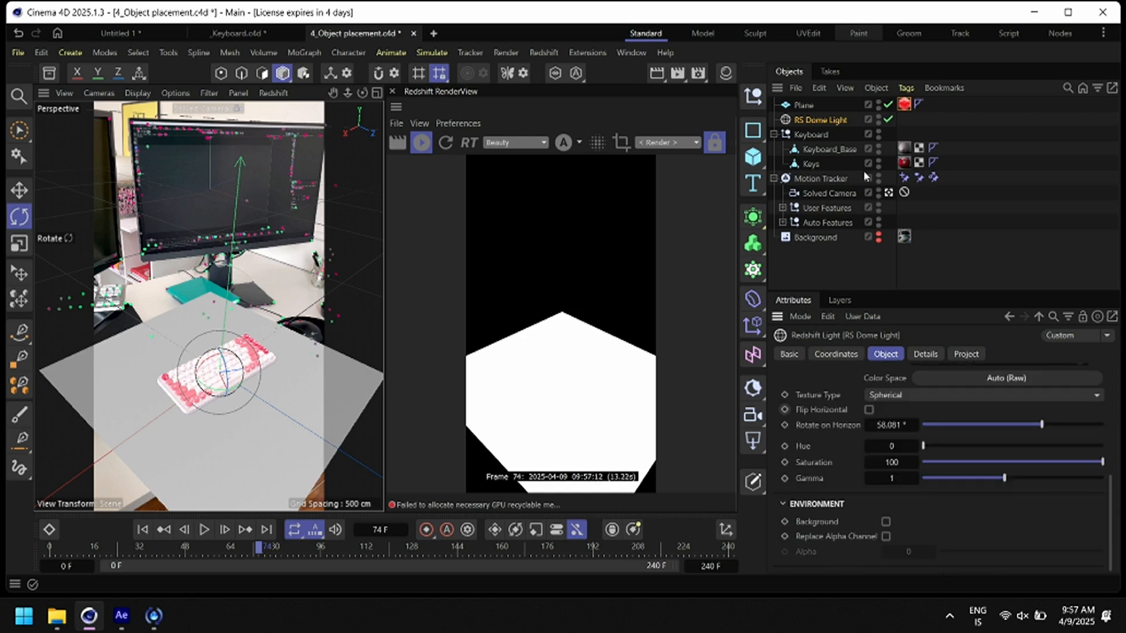
Enable Affects Alpha for the plane's matte shadow and switch the render view back to RGB
left_click(905, 106)
left_click(910, 526)
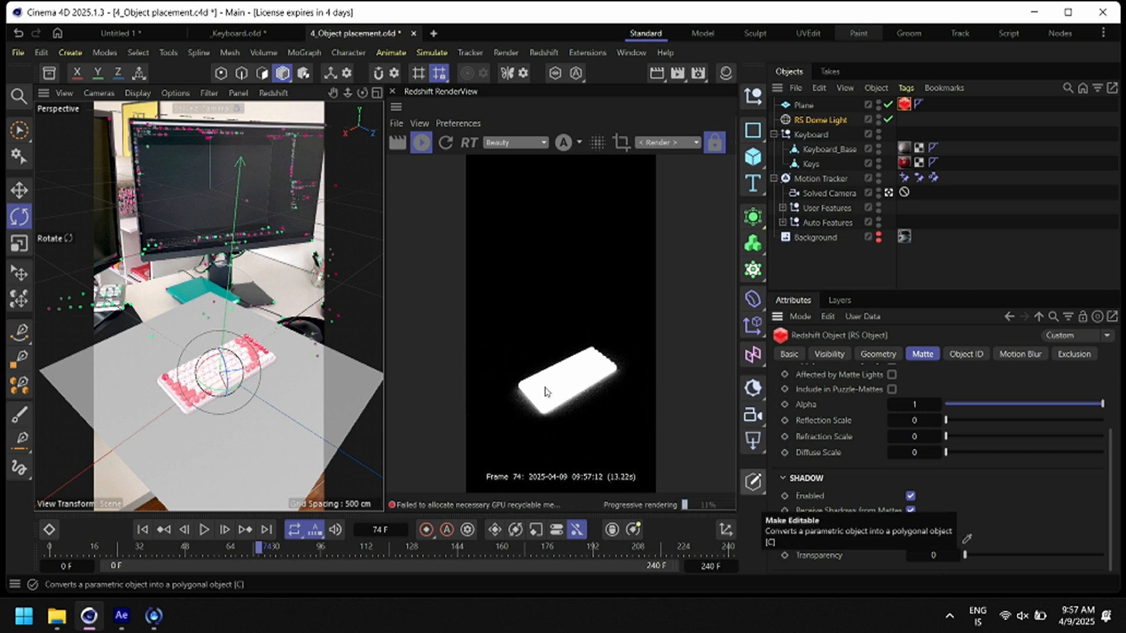
left_click(564, 143)
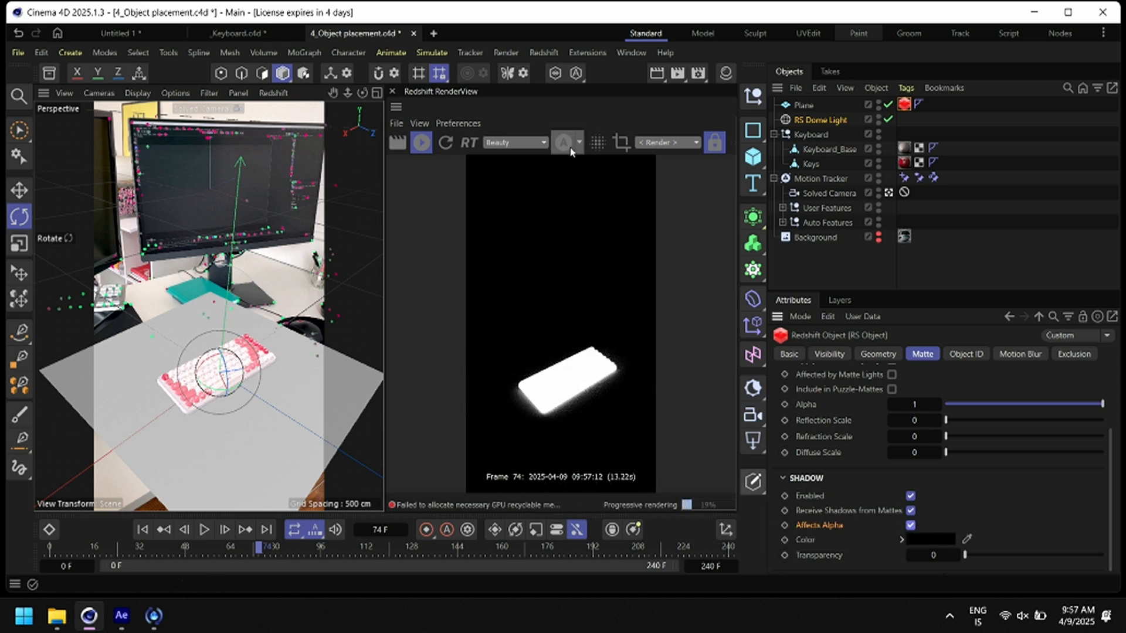
Set the solved camera's background to Override so the footage shows behind the keyboard
left_click(818, 192)
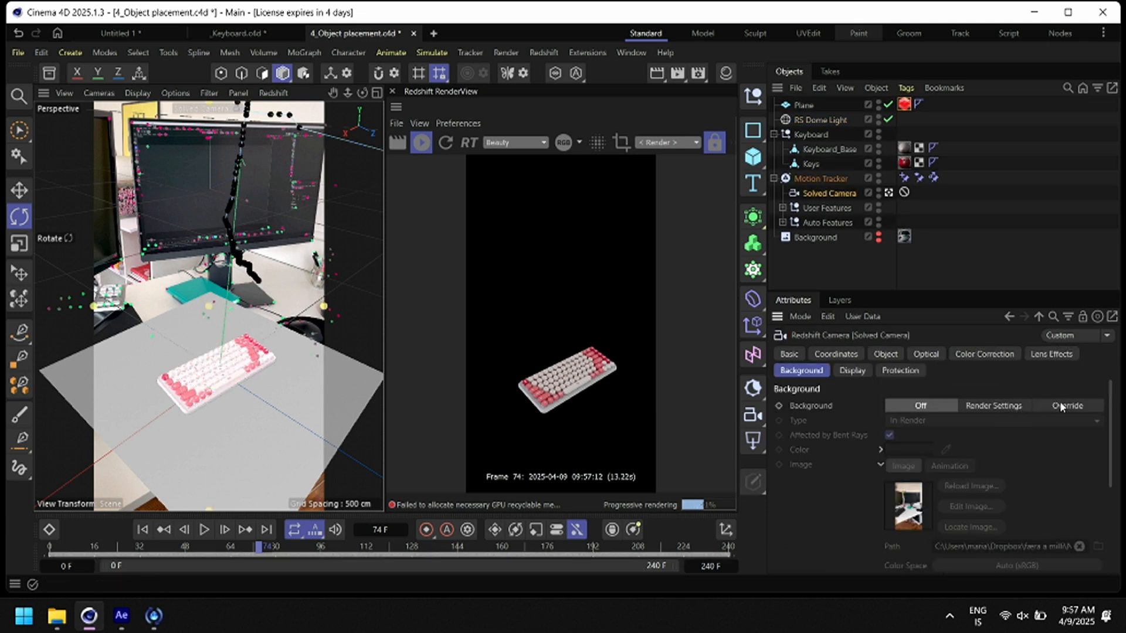
left_click(1060, 401)
scroll(820, 498, "down", 3)
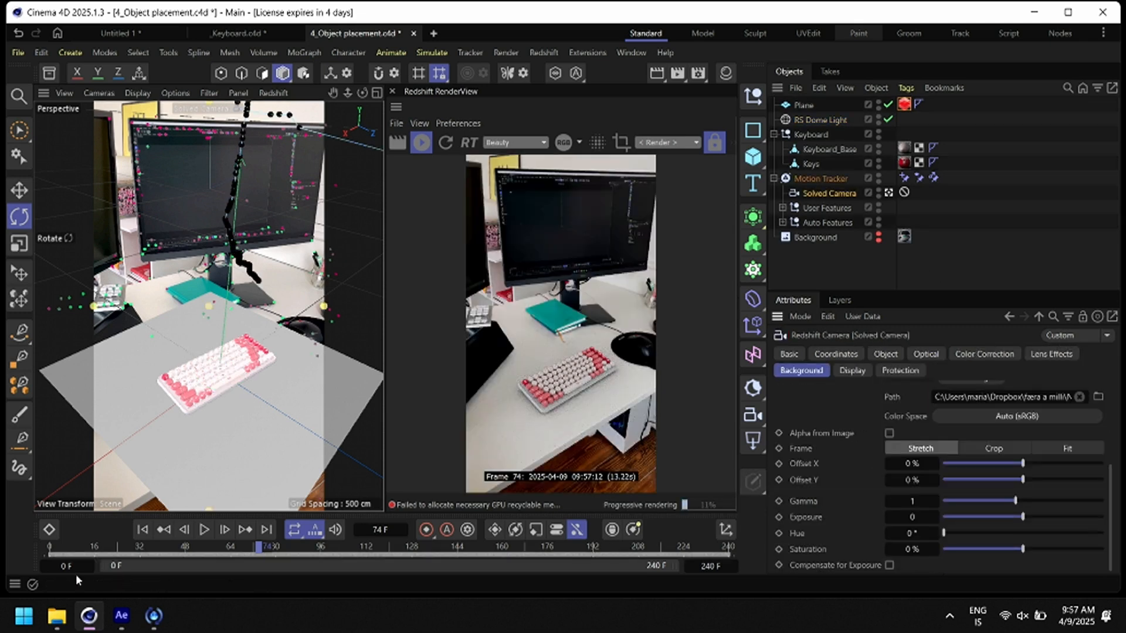
Play the animation from the start to check the keyboard's shadow on the desk, and return to frame 0
left_click_drag(78, 552, 51, 551)
left_click(204, 530)
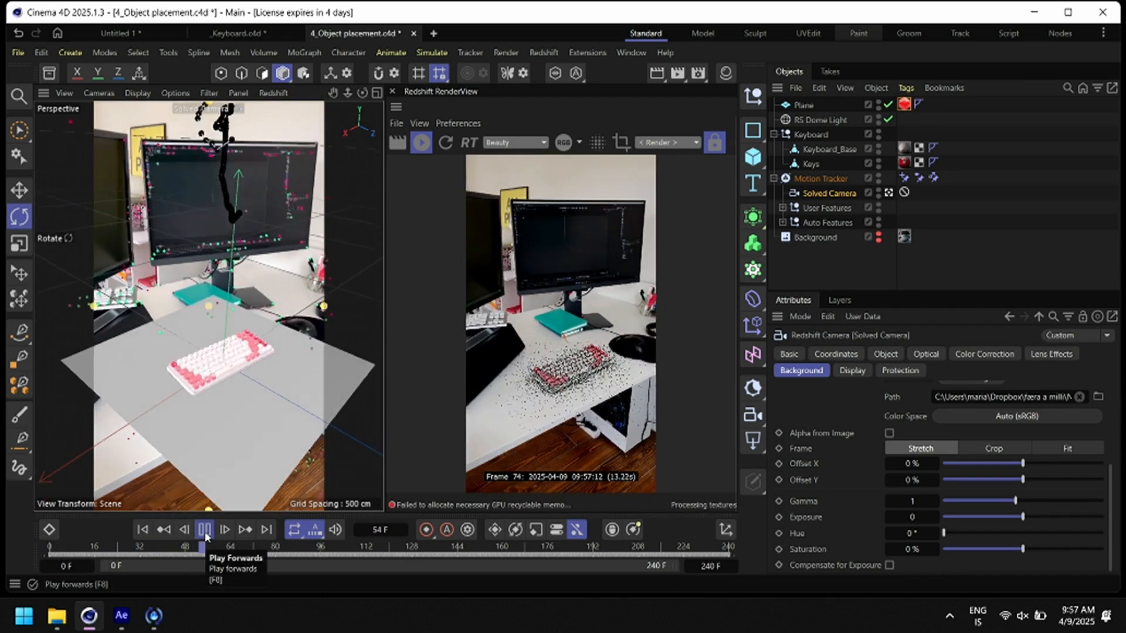
left_click(204, 530)
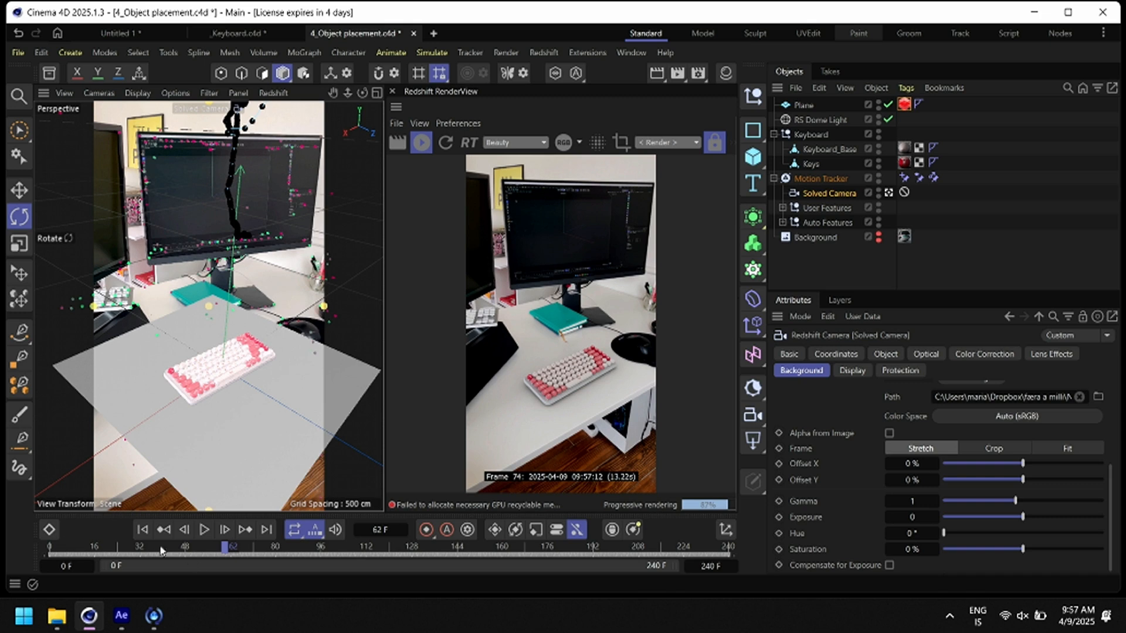
left_click(143, 529)
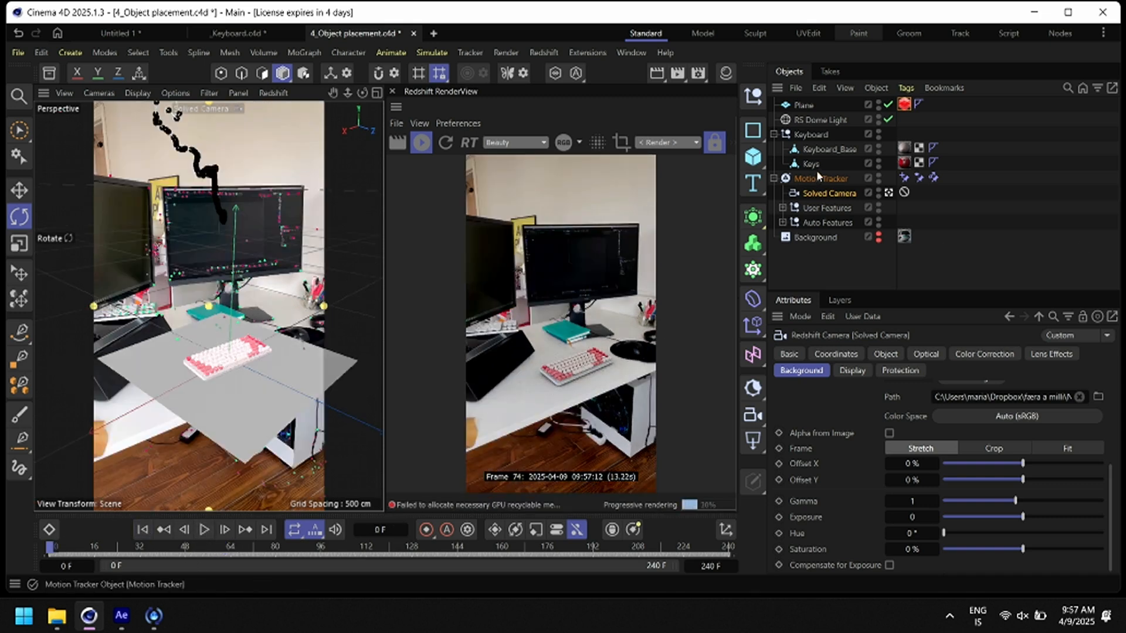
Try to move the Keys object off the keyboard base, and undo the move
left_click(230, 359)
key("e")
left_click_drag(251, 392, 262, 370)
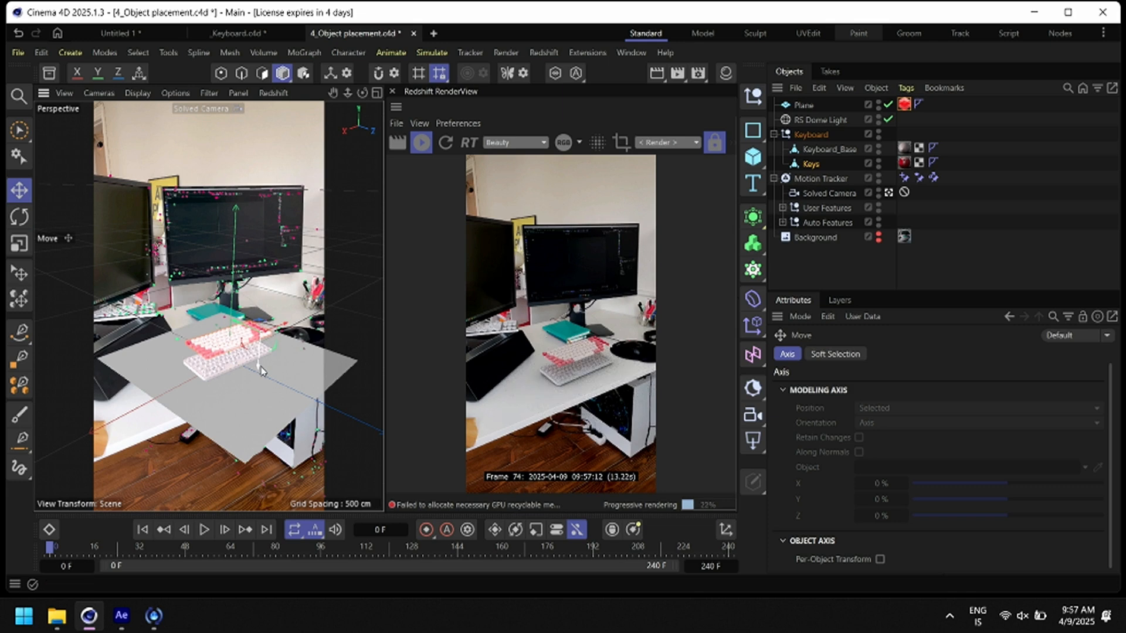
key("ctrl+z")
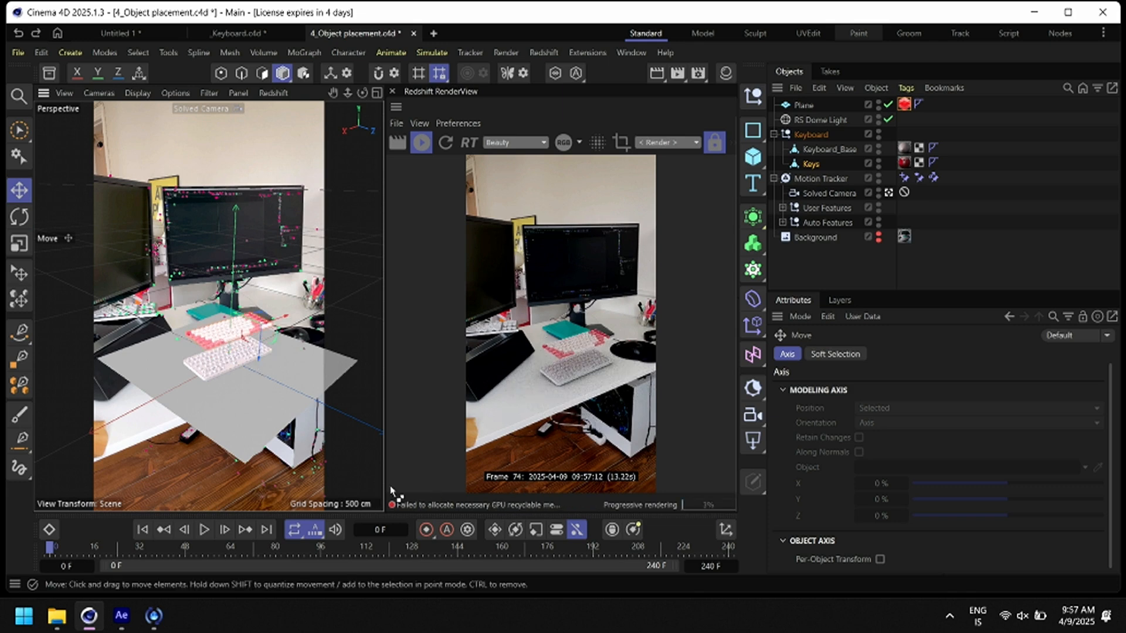
key("ctrl+z")
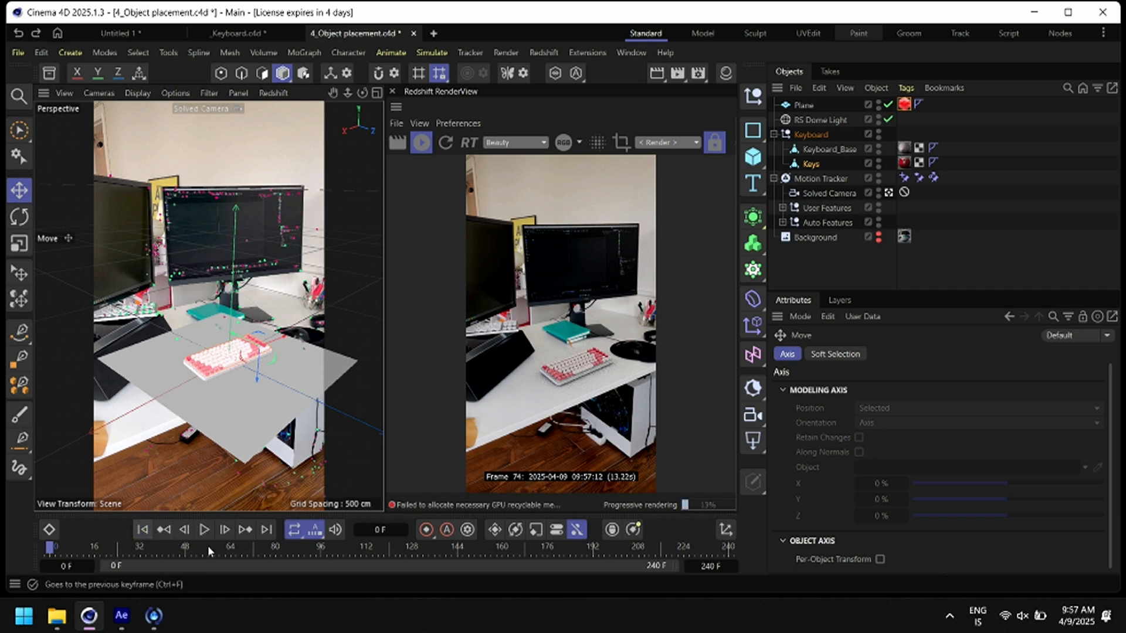
Preview the opening frames of the animation and go back to the first frame
left_click(208, 533)
left_click(209, 533)
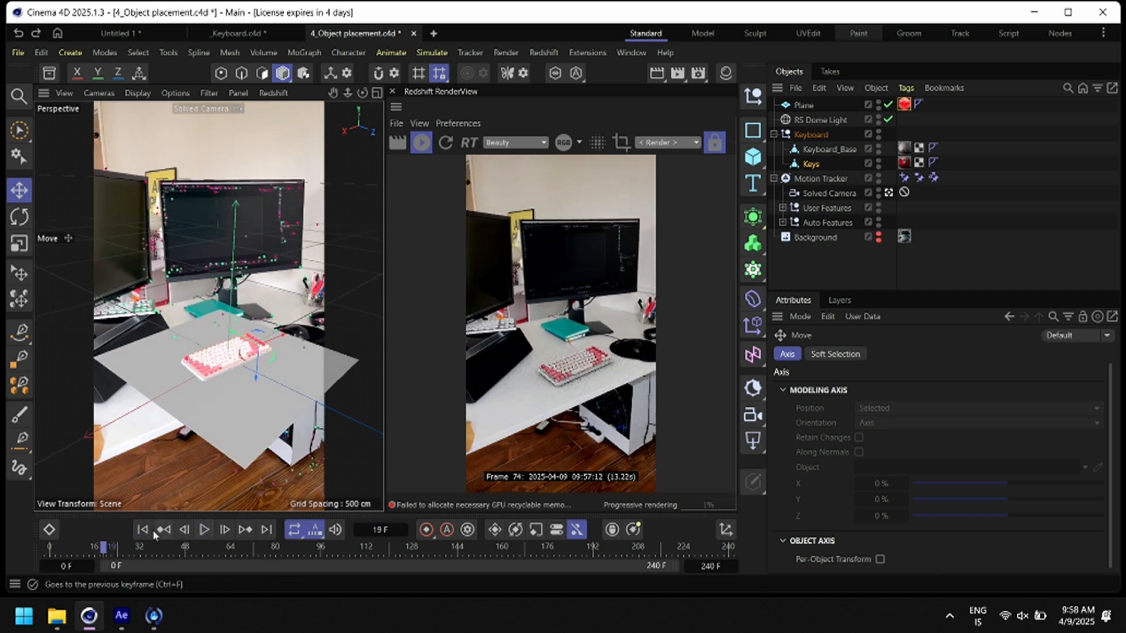
left_click(142, 530)
Add a Balloon simulation tag to the Keys object and turn off its Balloon option
right_click(813, 163)
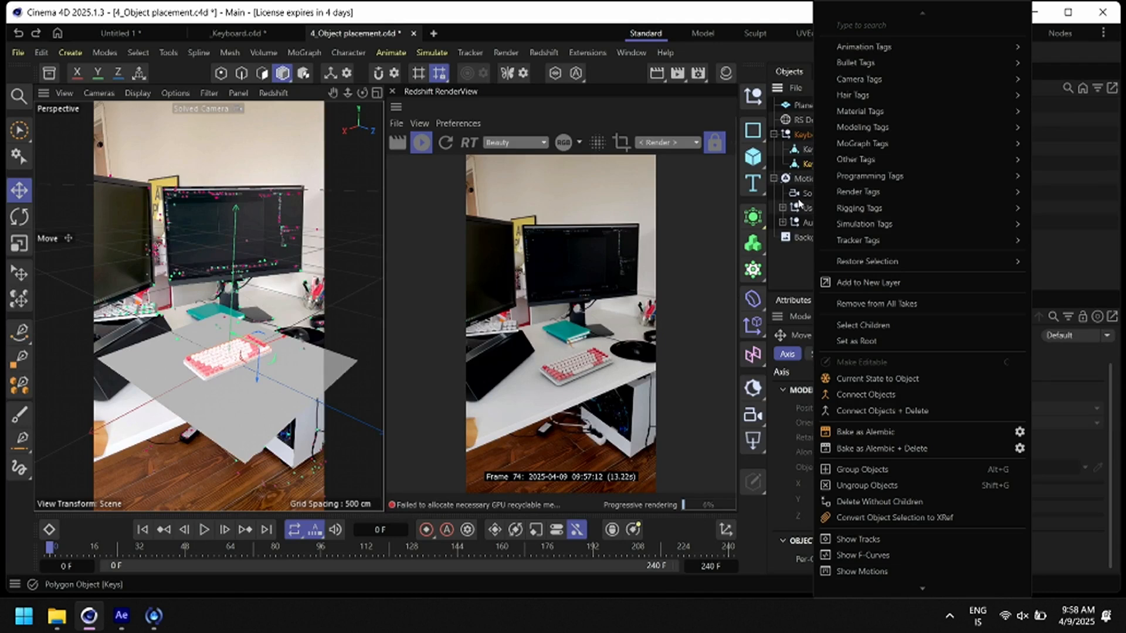
mouse_move(897, 205)
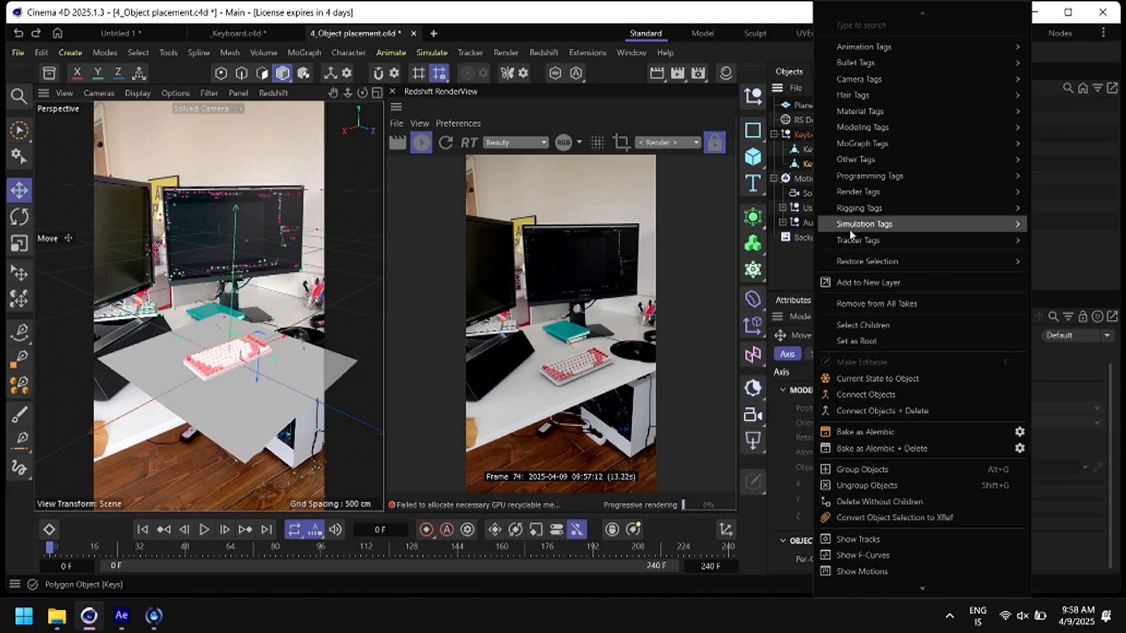
mouse_move(886, 226)
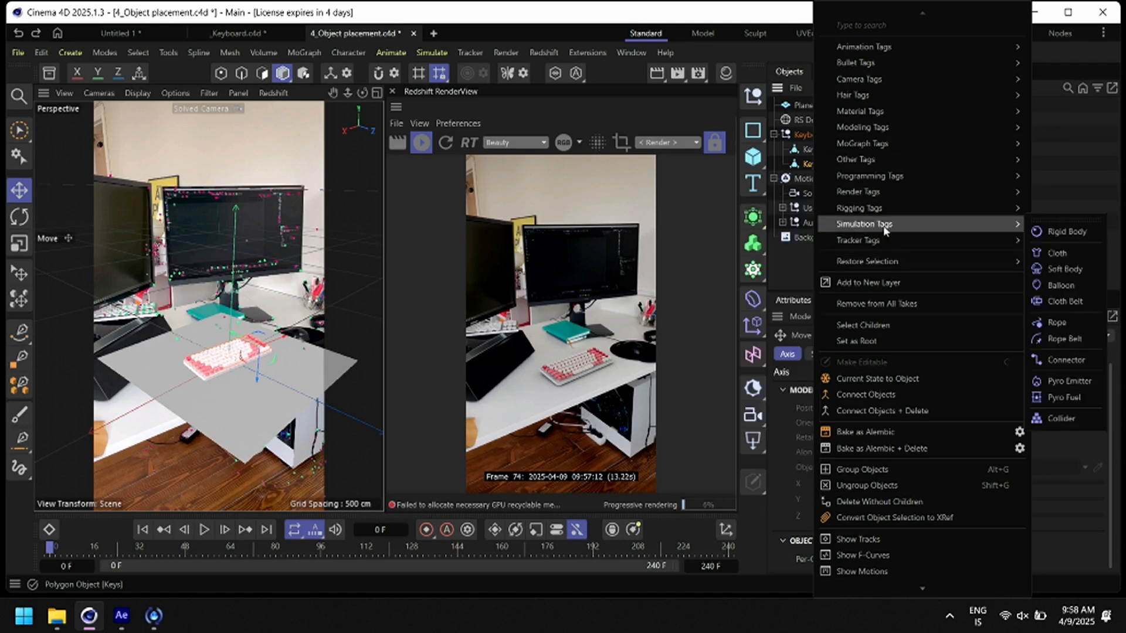
left_click(1061, 286)
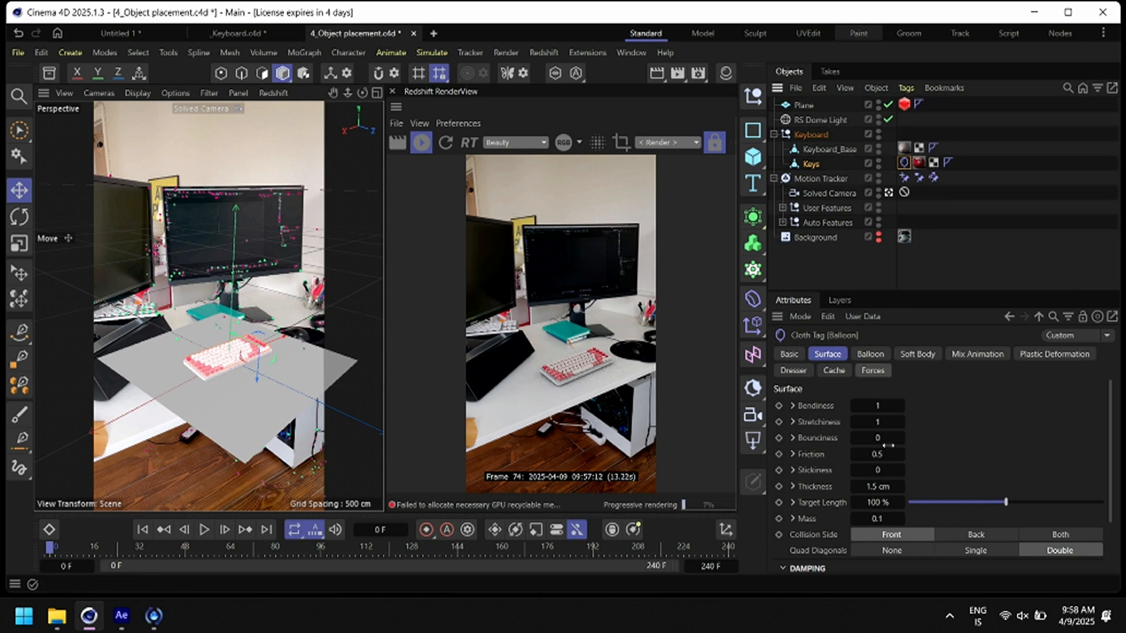
left_click(870, 353)
left_click(857, 405)
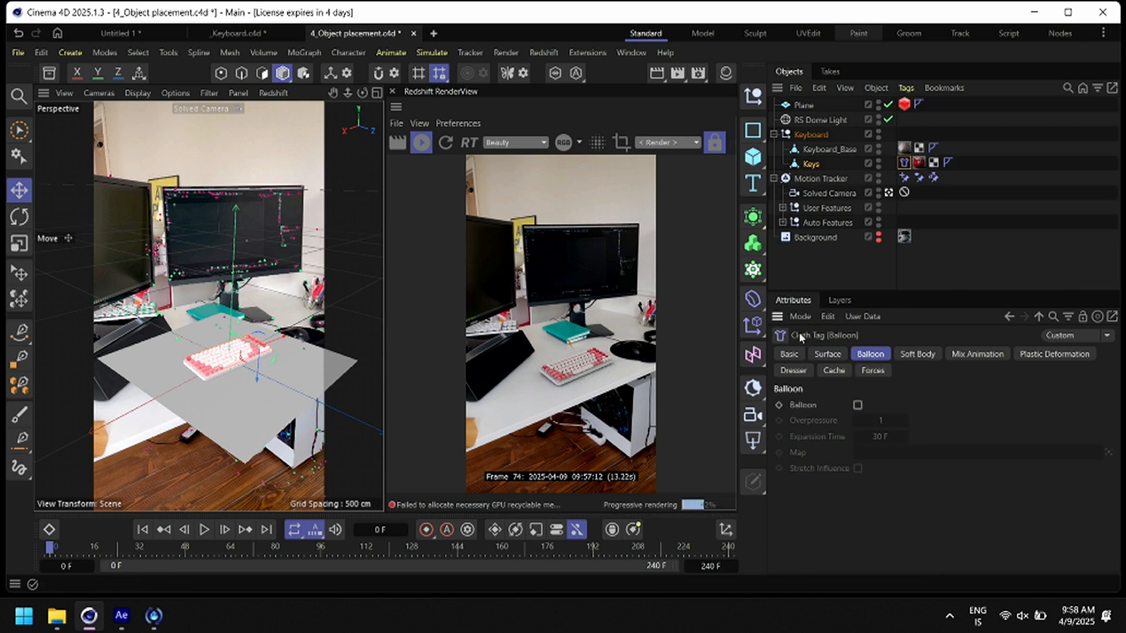
Review the surface settings of the Keys' cloth tag and preview the simulation's first frames, returning to frame 0
left_click(827, 354)
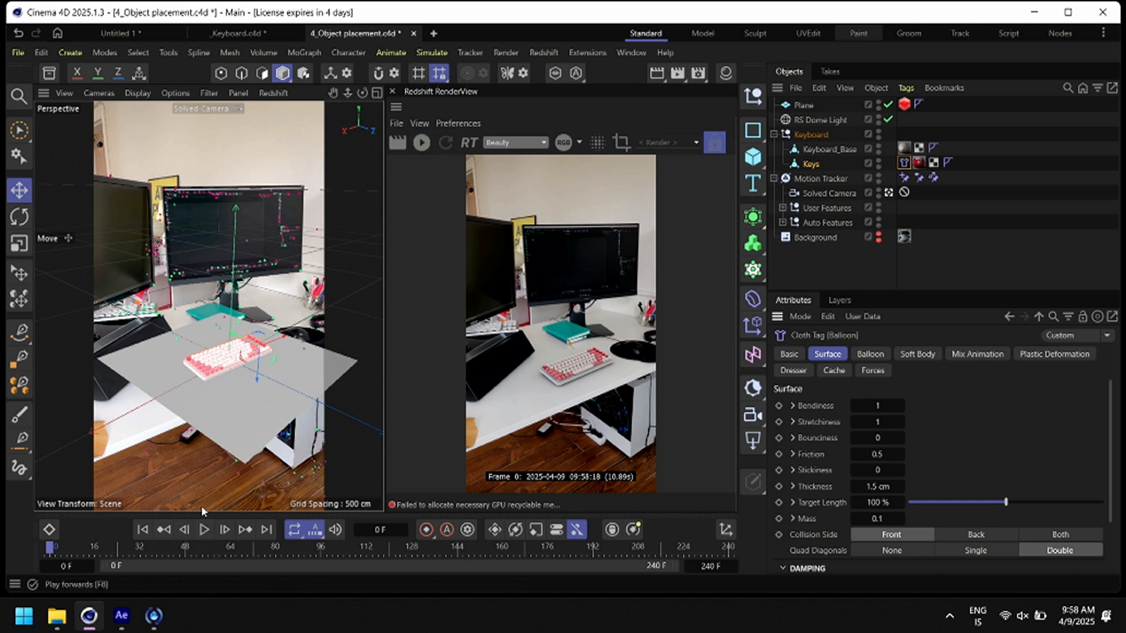
left_click(204, 531)
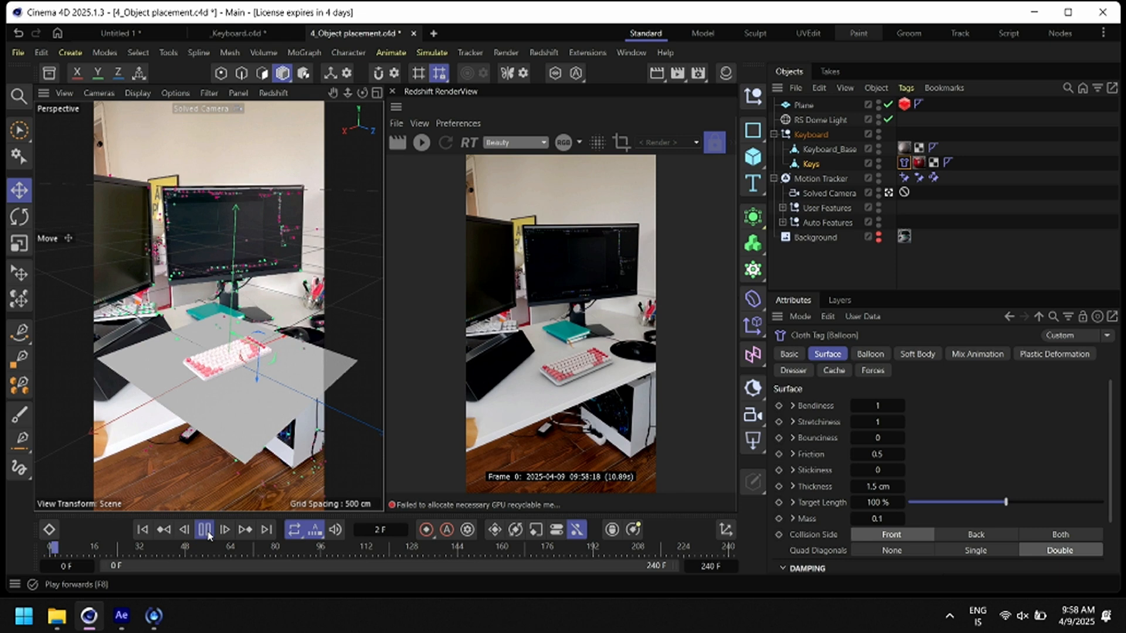
left_click(204, 529)
left_click(141, 530)
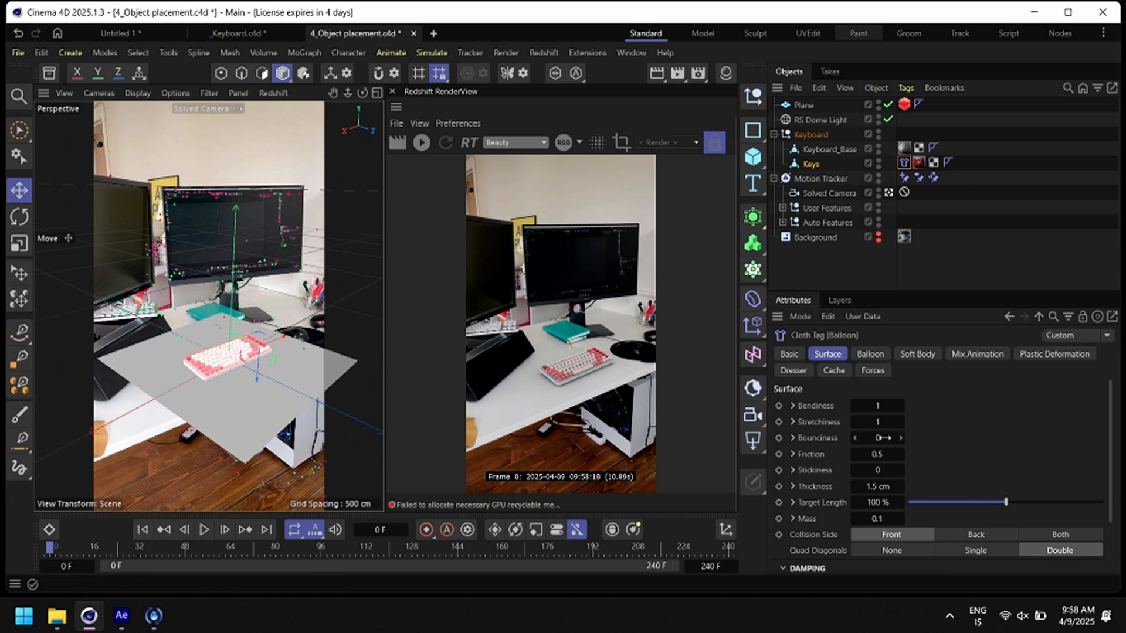
Set the gravity of the project's simulation scene to 0 cm
key("ctrl+d")
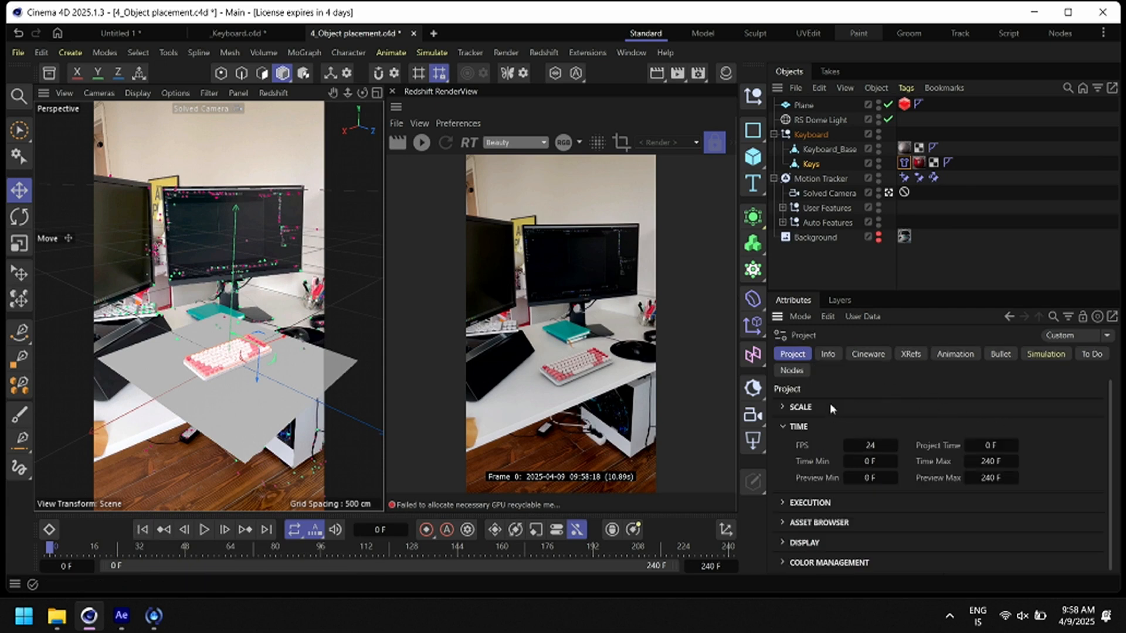
left_click(1045, 354)
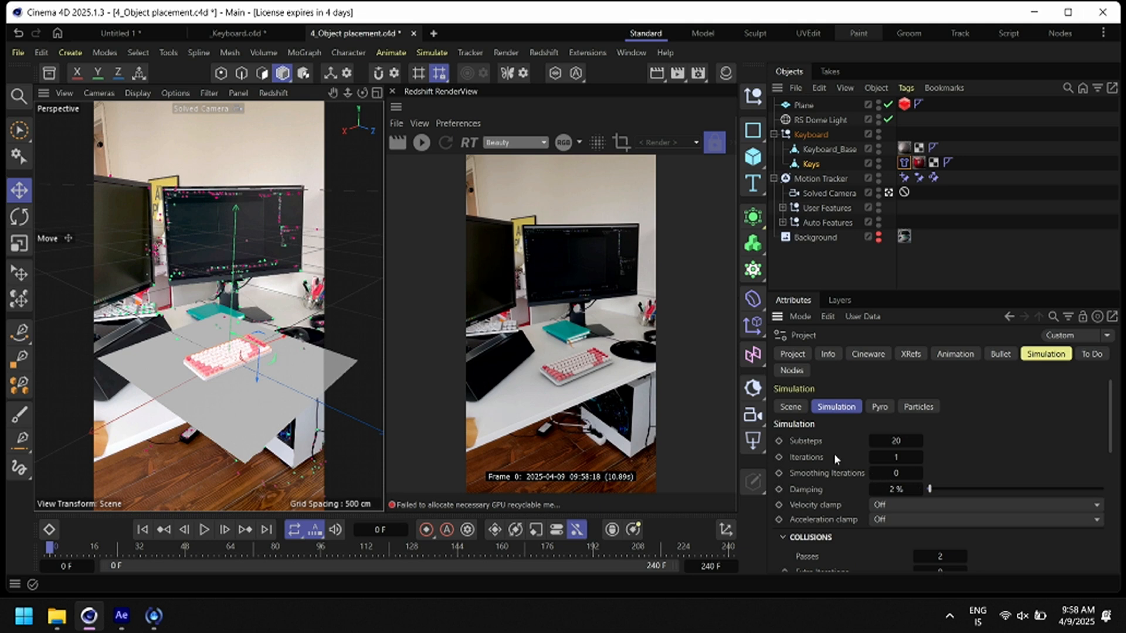
left_click(790, 407)
double_click(920, 471)
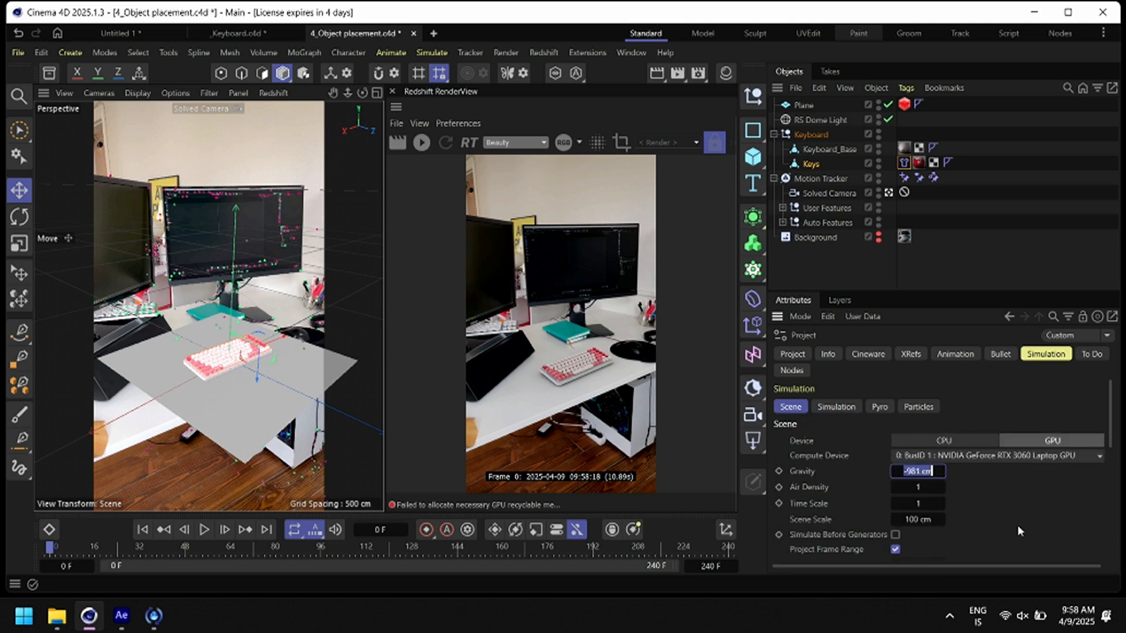
type("0")
key("Return")
Play the simulation without gravity to check the keys, and return to the first frame
left_click(205, 531)
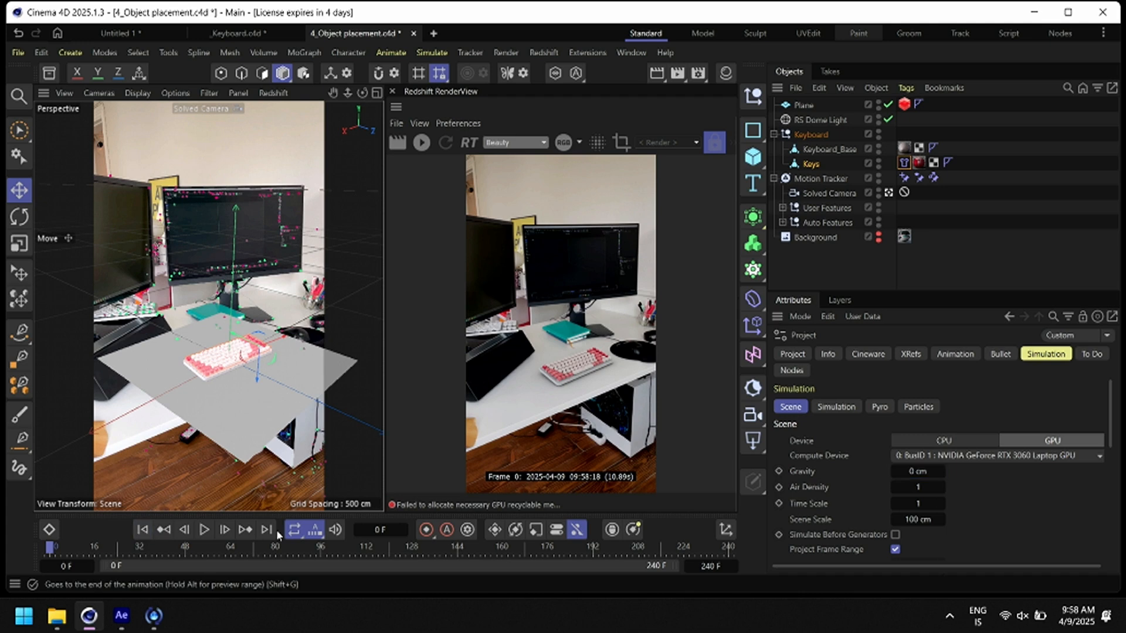
left_click(205, 531)
left_click(144, 533)
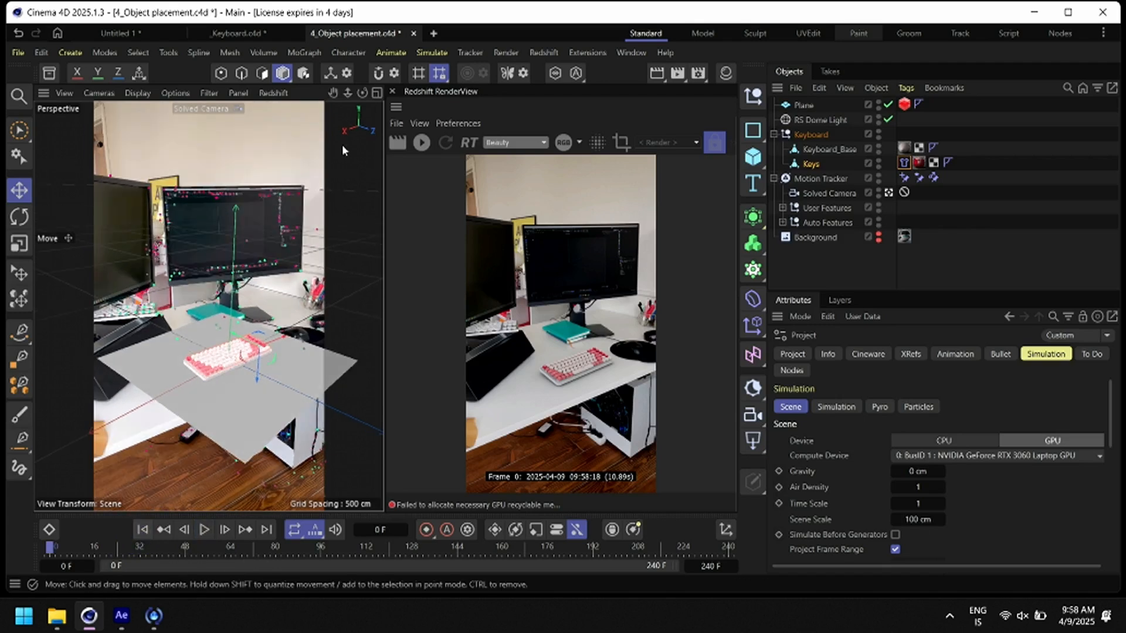
Add a Wind force to the scene, rotate it, and position it in front of the keyboard
left_click(431, 53)
mouse_move(456, 85)
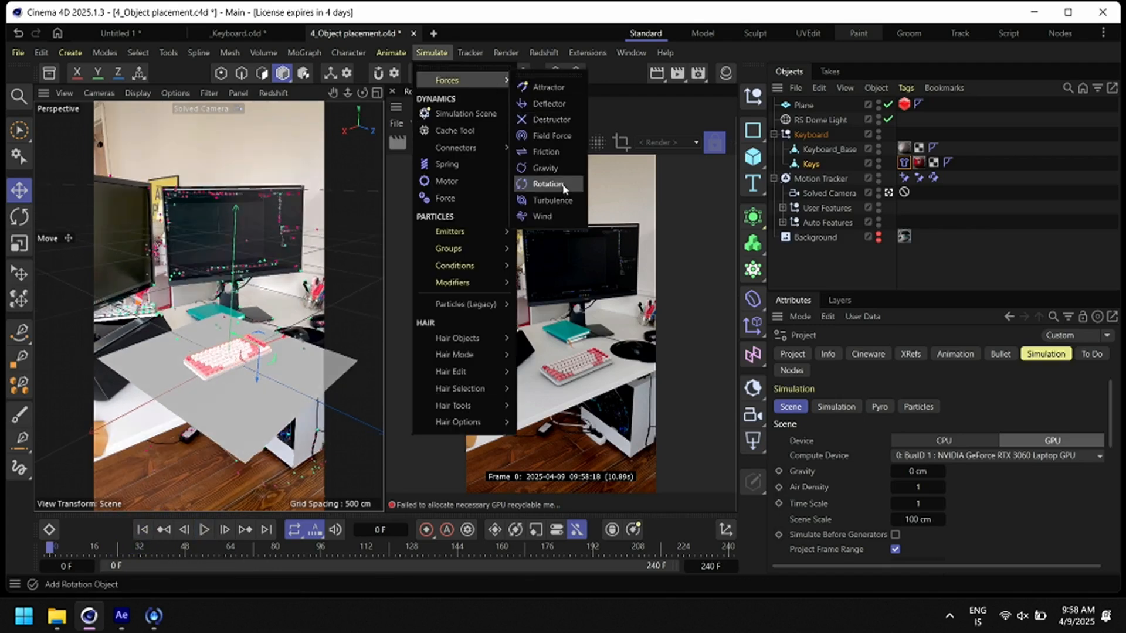
left_click(542, 216)
key("r")
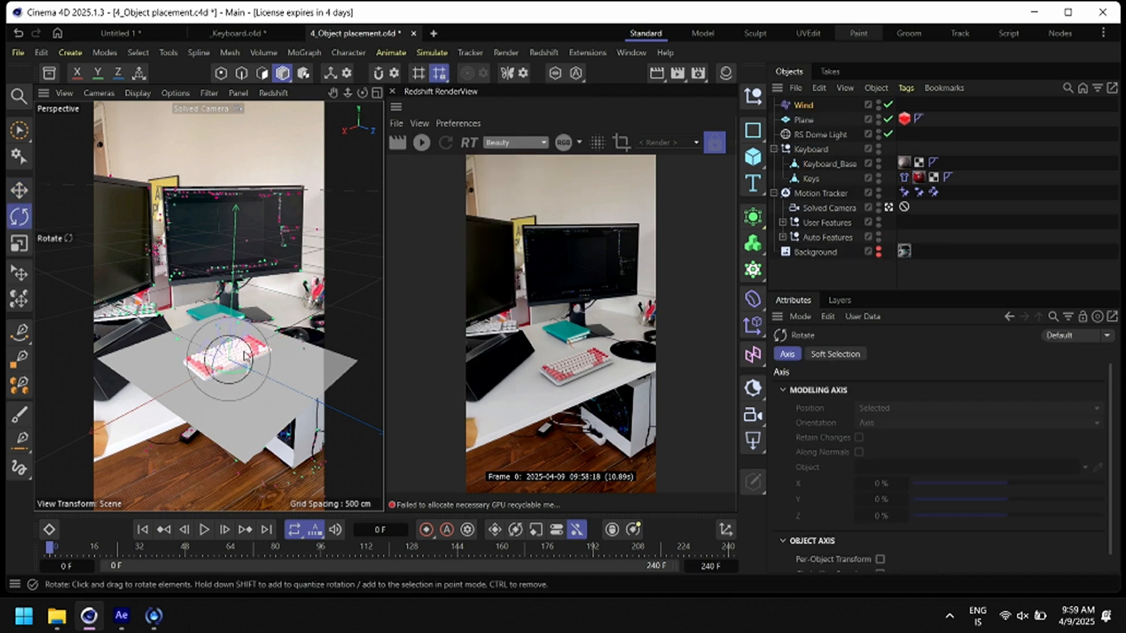
left_click_drag(244, 355, 228, 463)
key("e")
Play the animation to check how the Wind affects the keys, and go back to frame 0
left_click(204, 529)
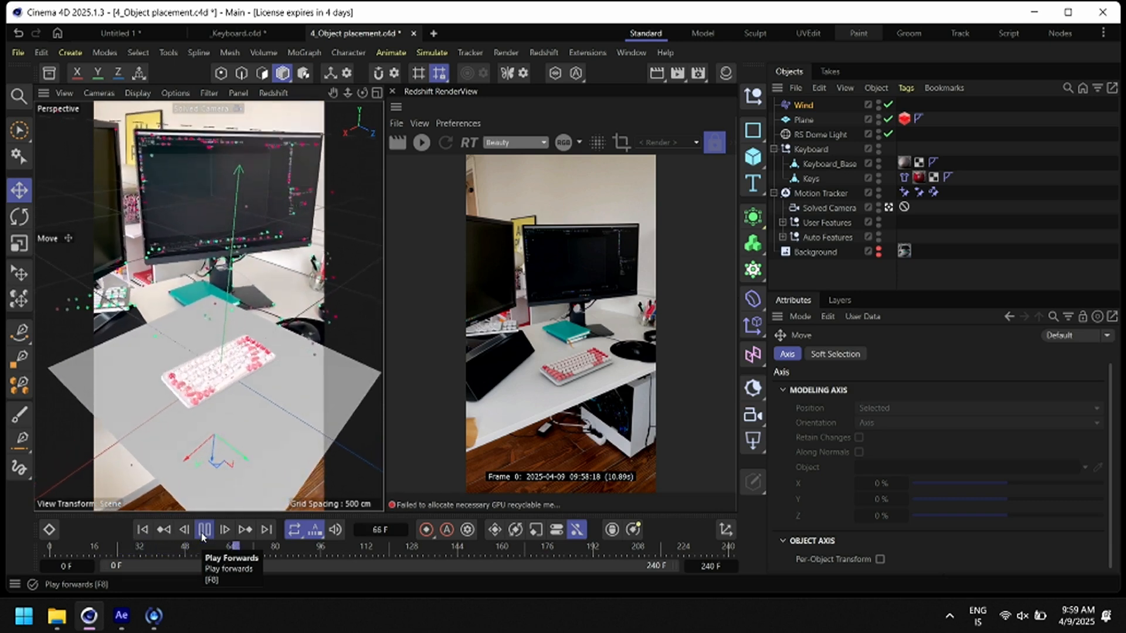
left_click(204, 532)
left_click(142, 529)
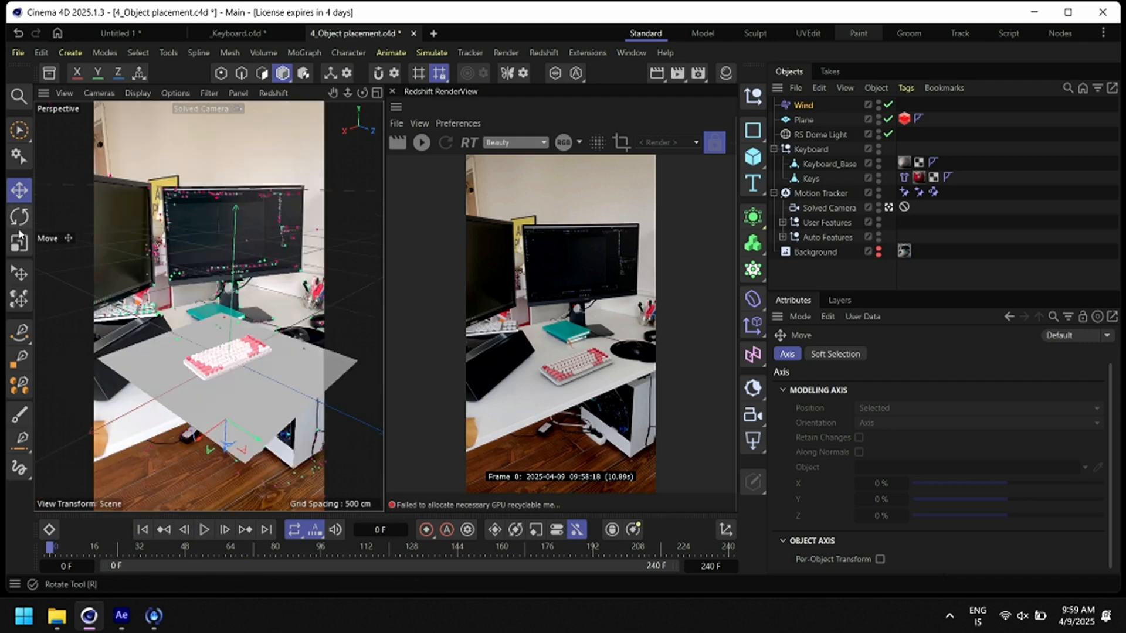
Rotate the Wind object further to redirect it, preview its effect on the keys, and return to frame 0
key("r")
left_click_drag(239, 417, 180, 458)
left_click(202, 530)
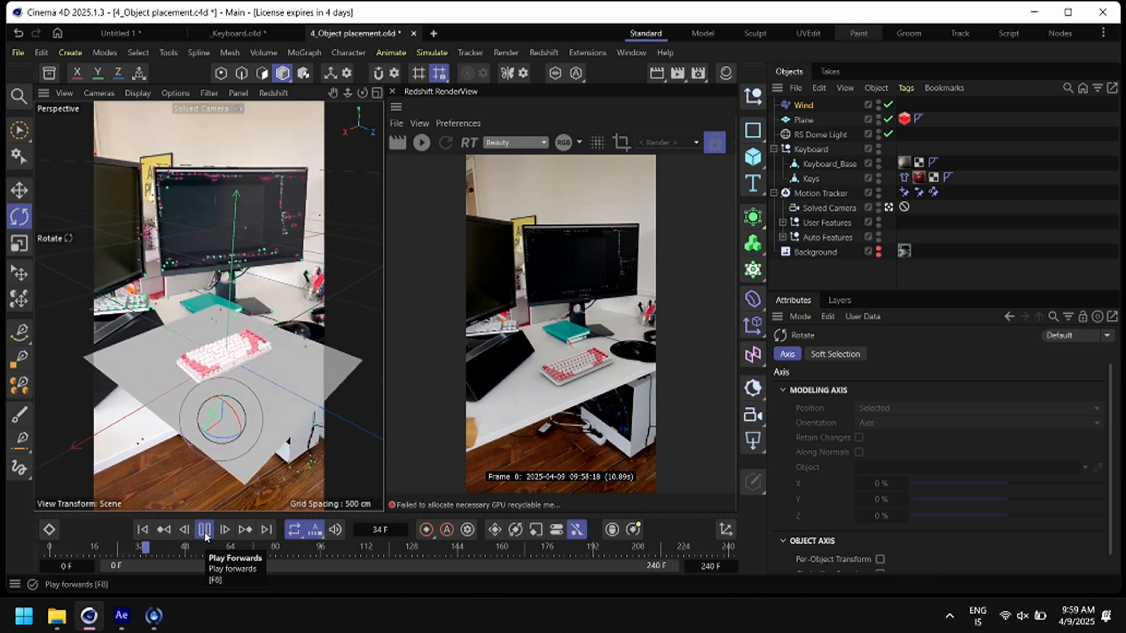
left_click(205, 530)
left_click(143, 530)
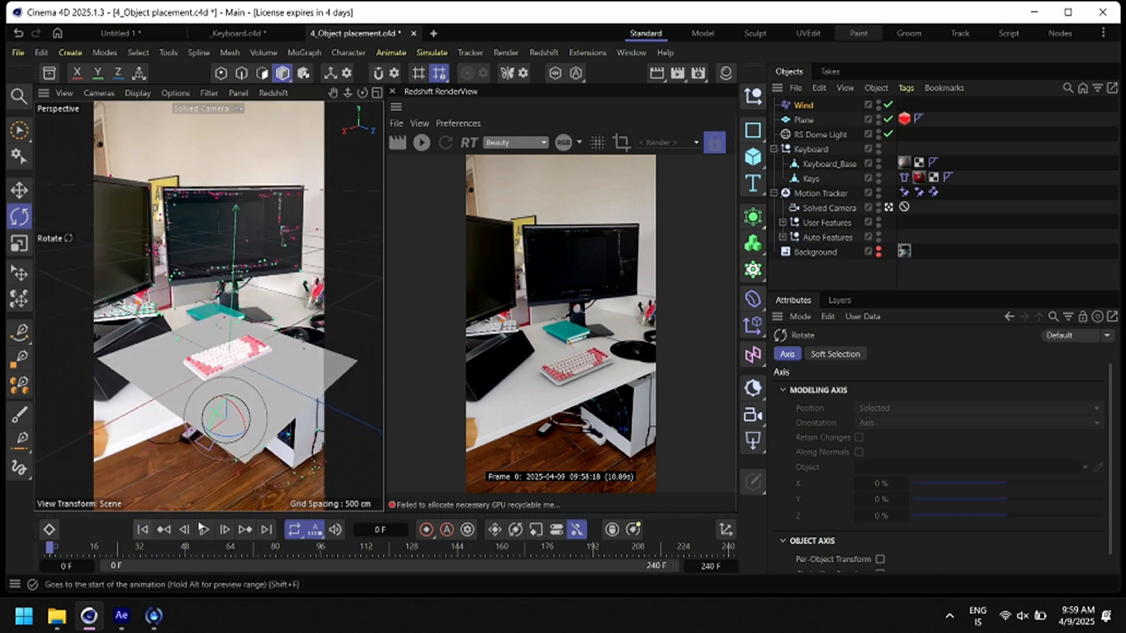
Set the Wind object's speed to 19.5 cm and its turbulence to 5%
left_click(803, 106)
left_click(903, 389)
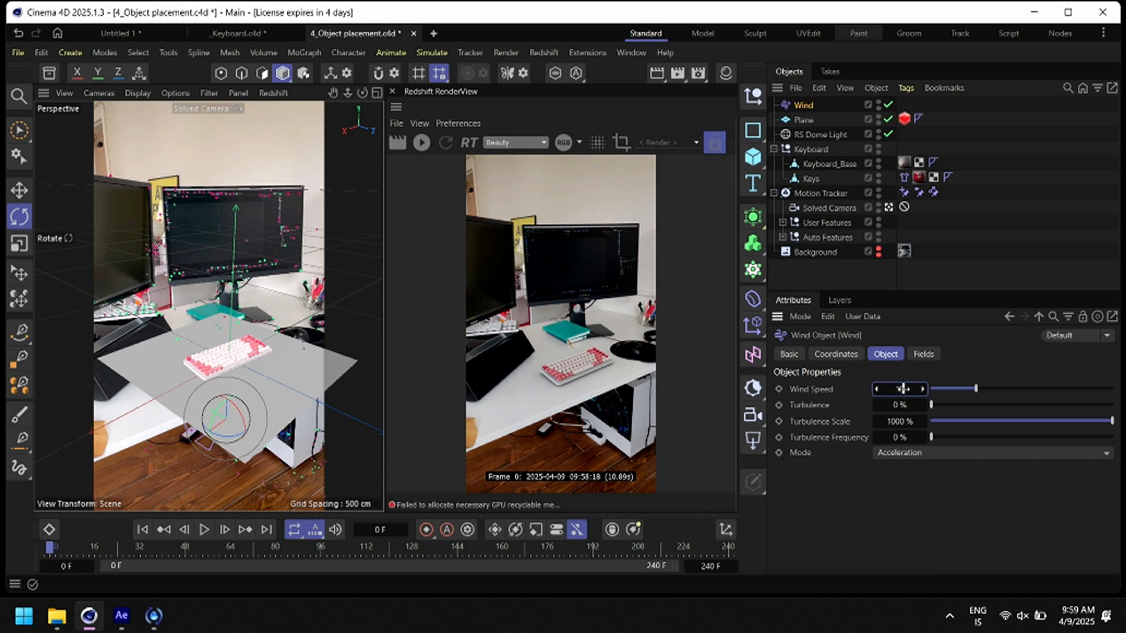
key("Return")
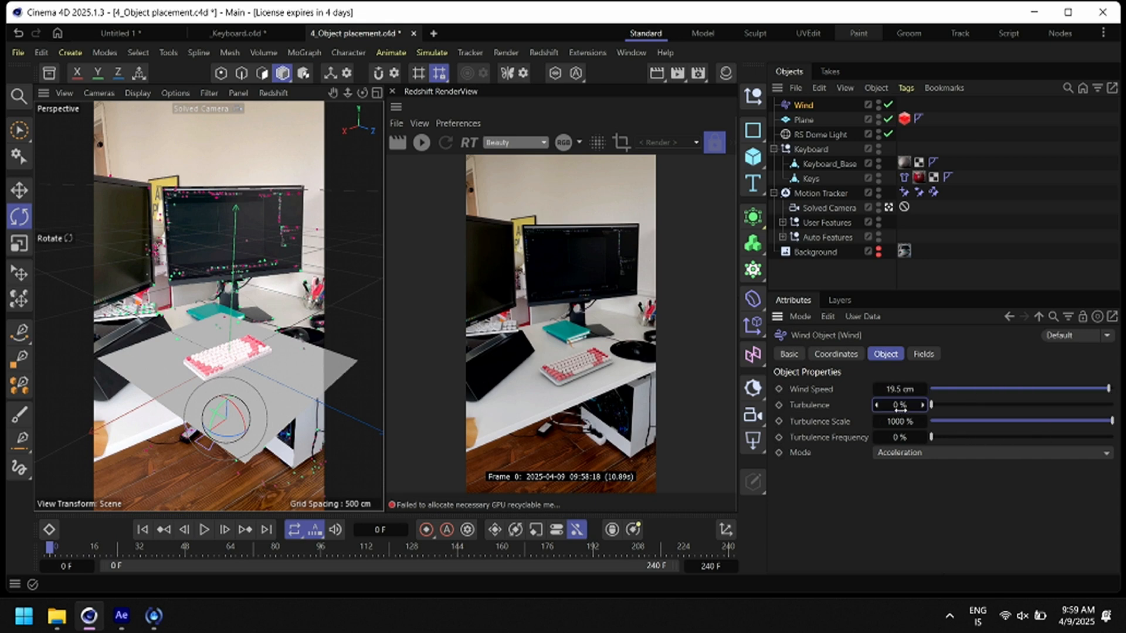
type("5")
key("Return")
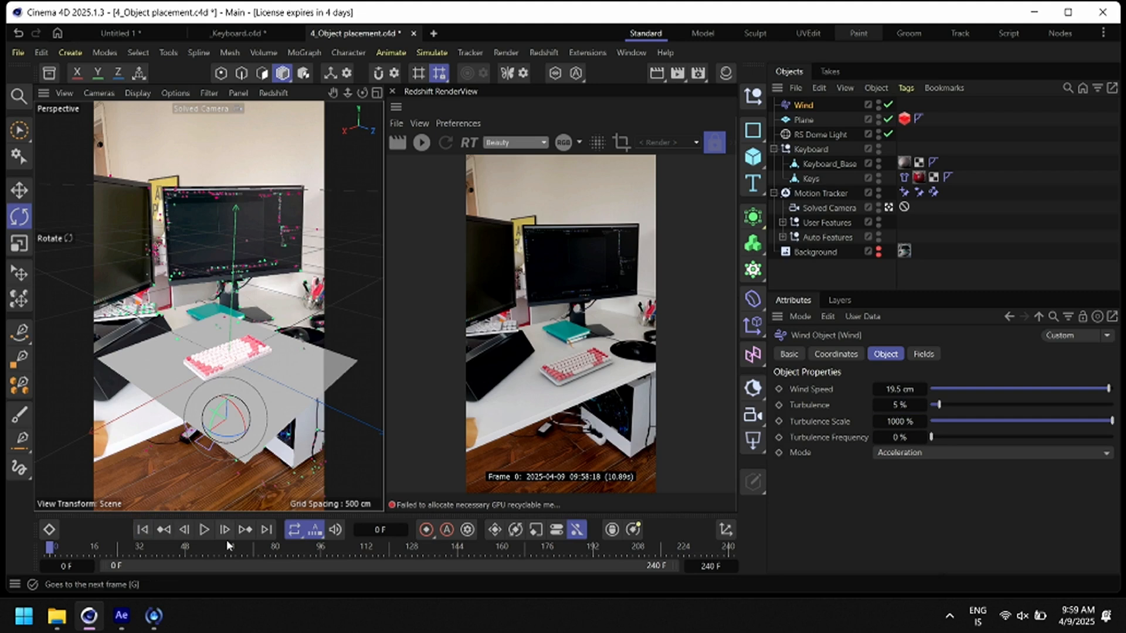
Preview the keys under the stronger, turbulent wind and return to the start of the animation
left_click(205, 530)
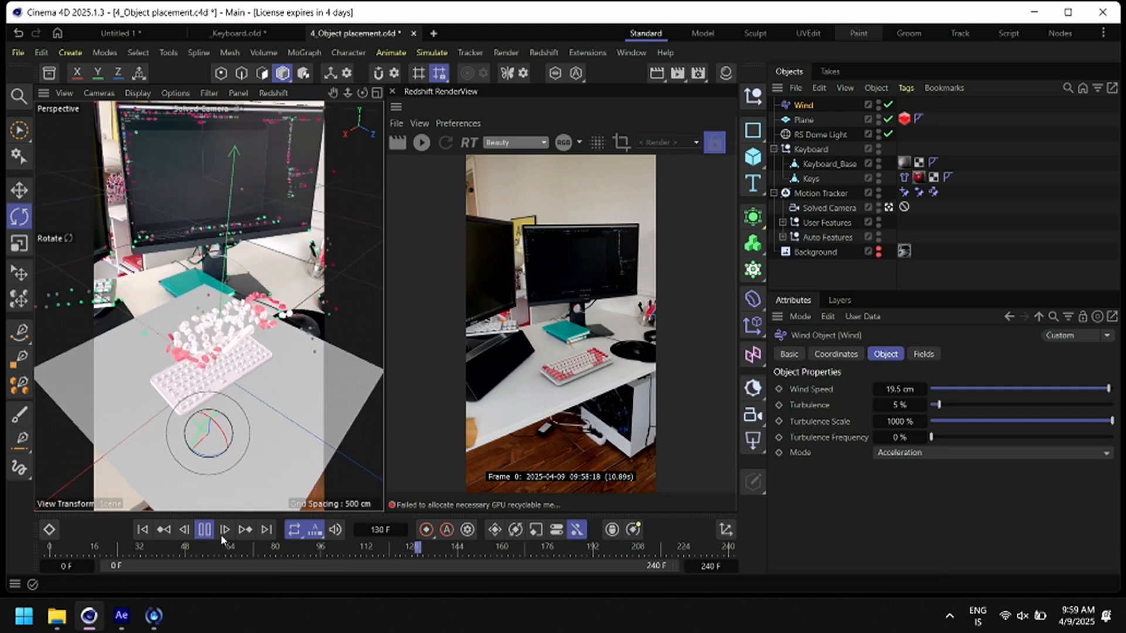
left_click(204, 529)
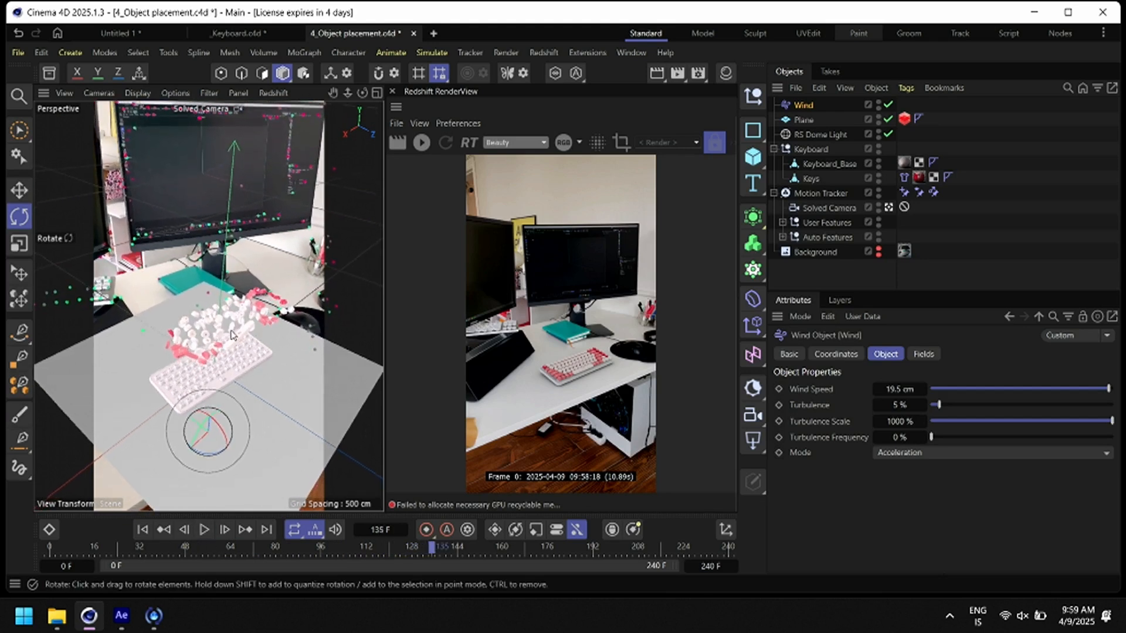
left_click(143, 529)
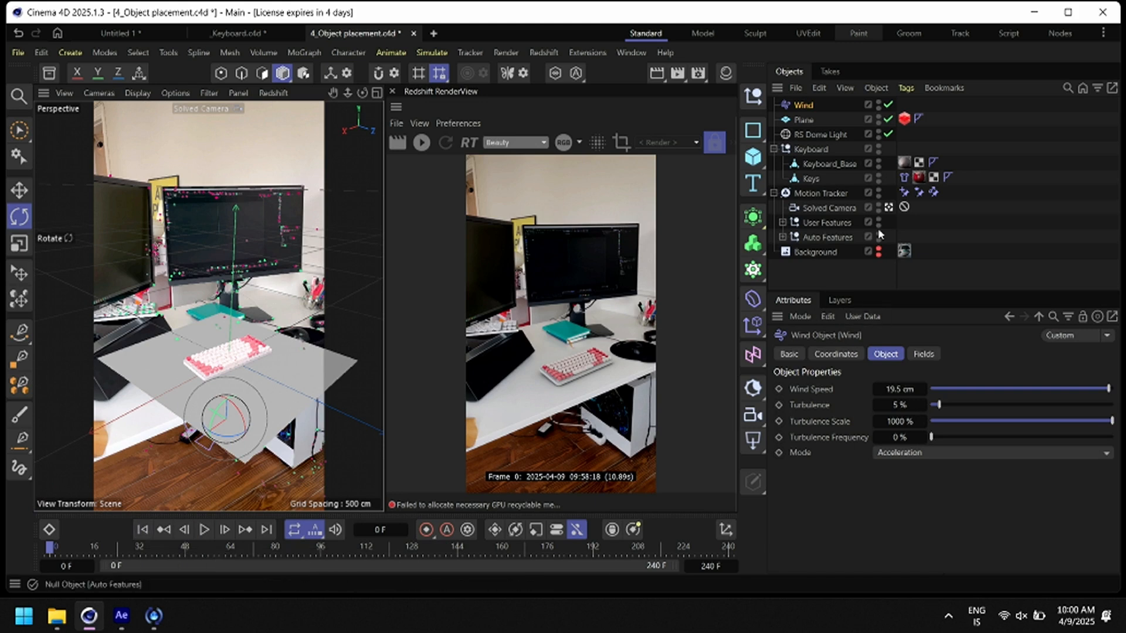
Add a Displacer deformer under the Keys object and assign it a Color shader
right_click(814, 179)
left_click(803, 189)
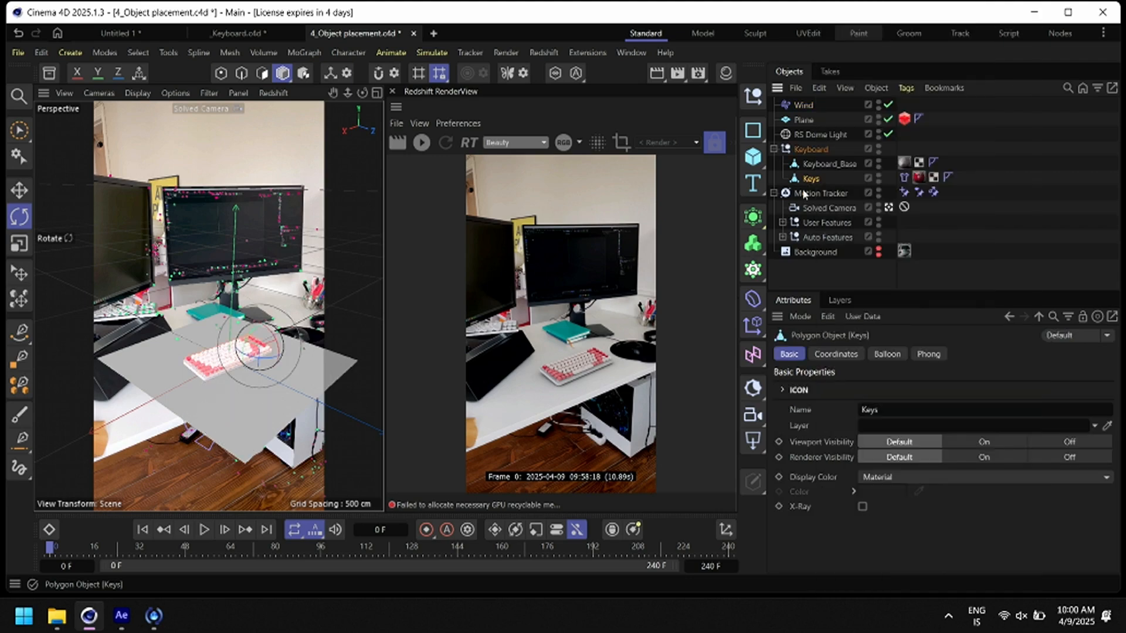
left_click(753, 299)
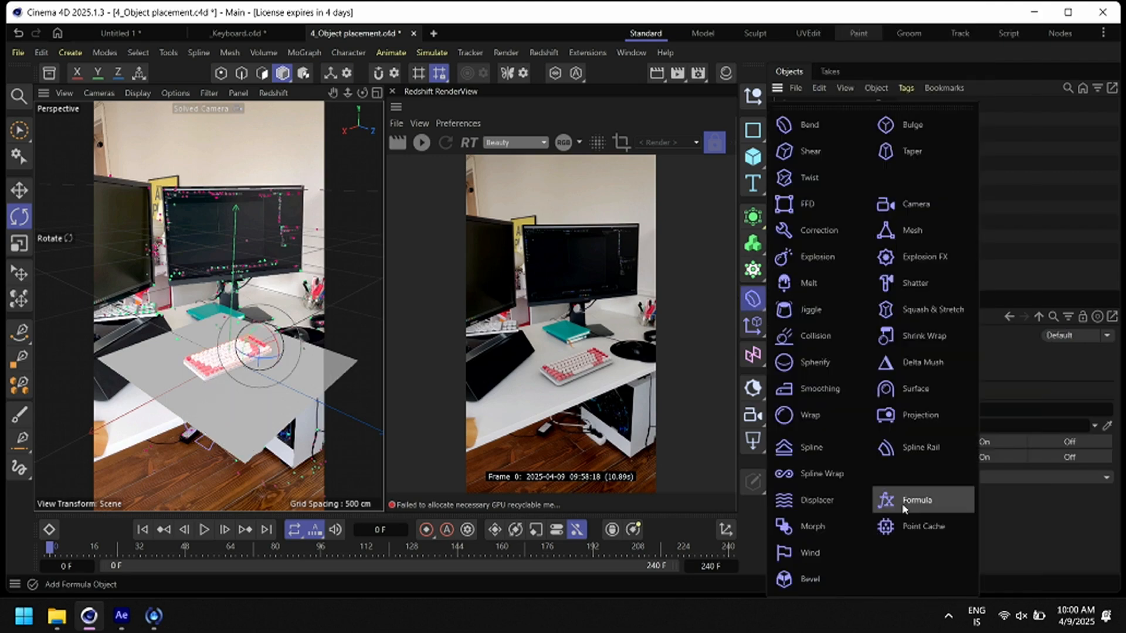
left_click(823, 502)
left_click(925, 355)
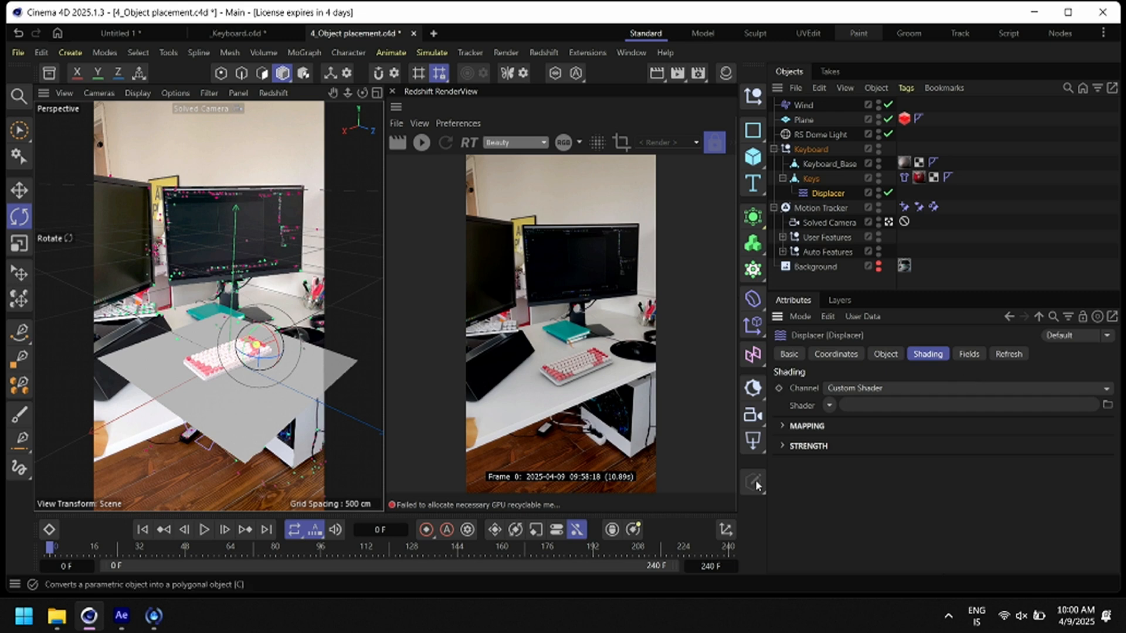
left_click(828, 405)
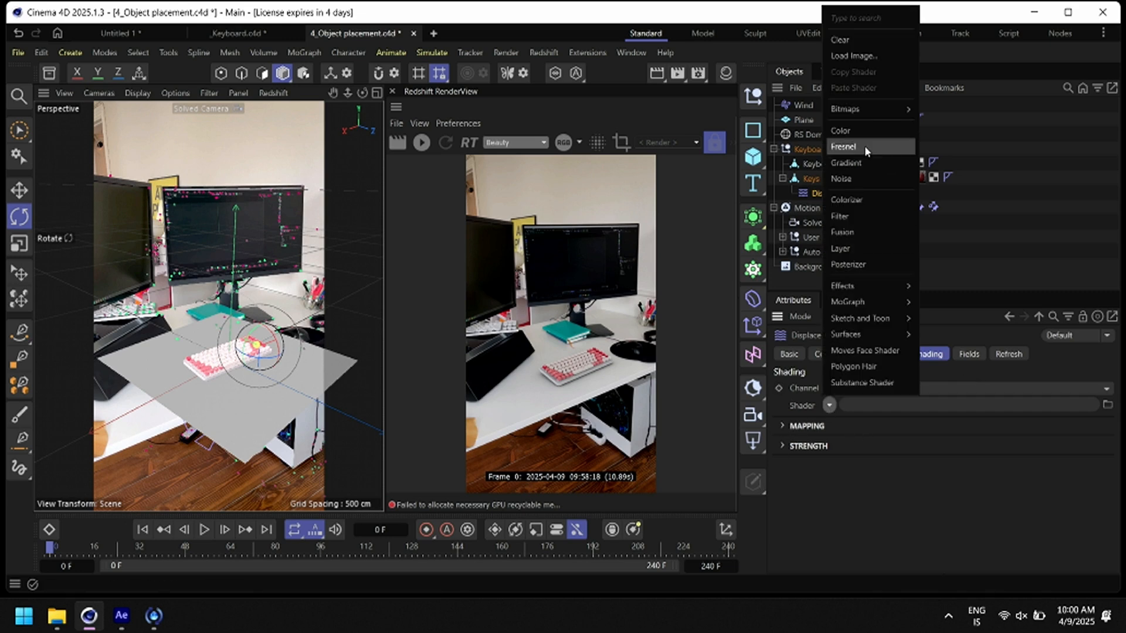
left_click(847, 131)
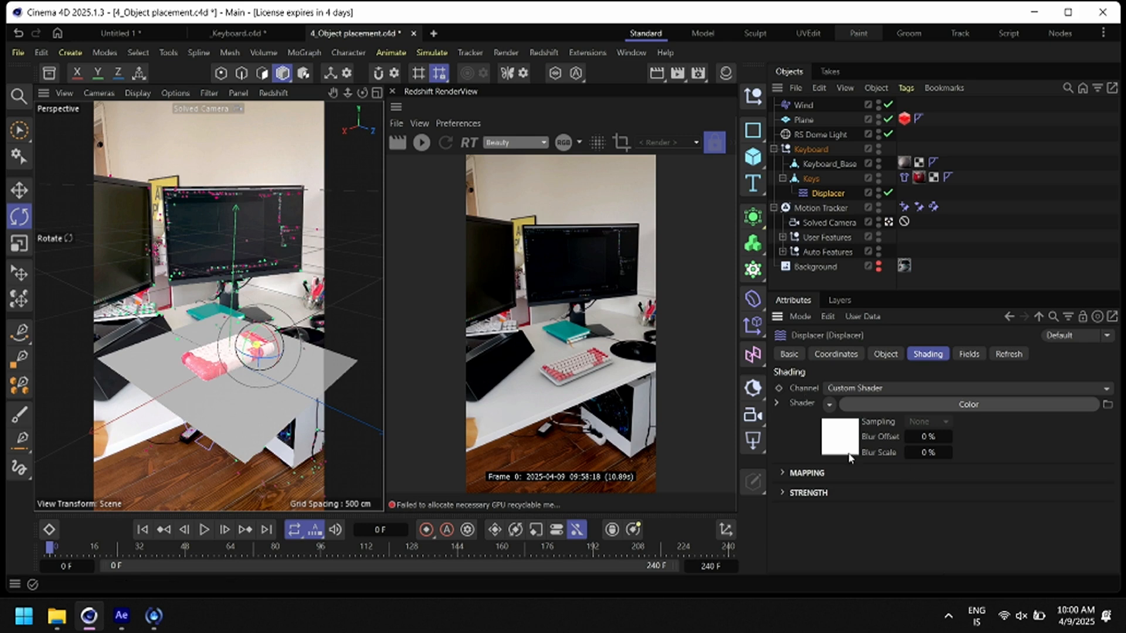
left_click(824, 445)
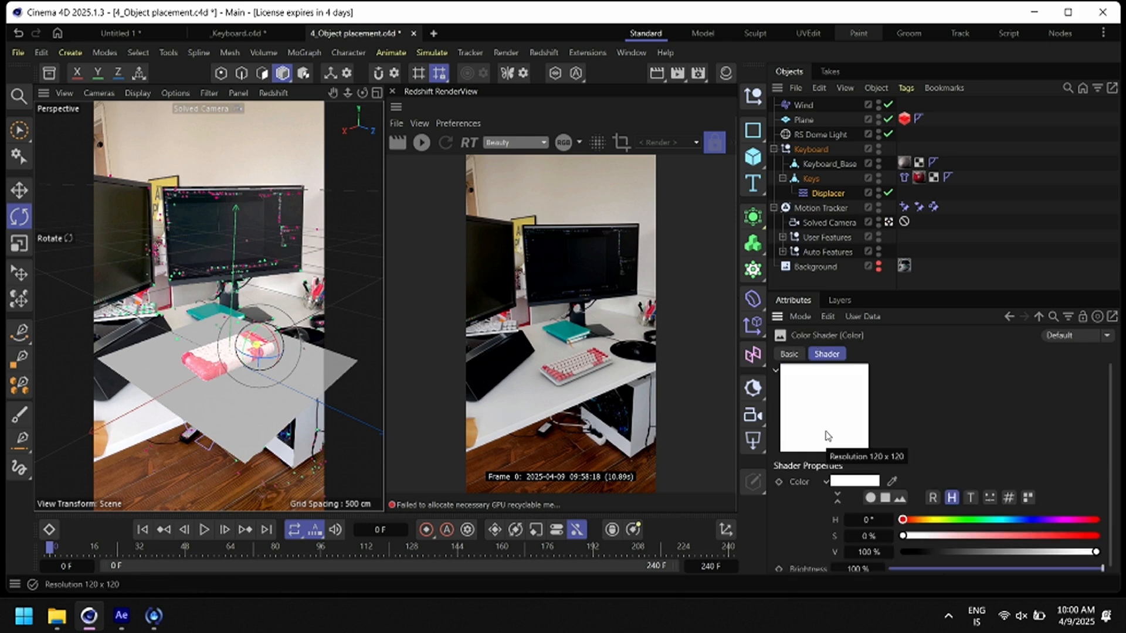
left_click(1038, 317)
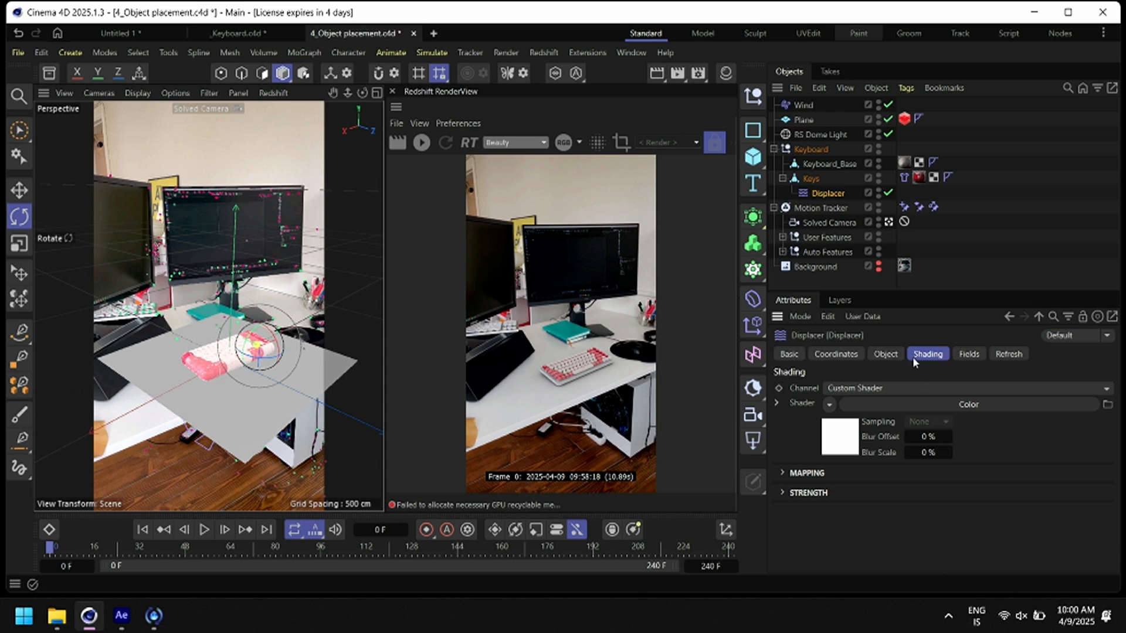
Set the Displacer's strength to 9%, preview the inflated keys in the simulation, and return to frame 0
left_click(885, 354)
left_click_drag(1024, 417, 1001, 419)
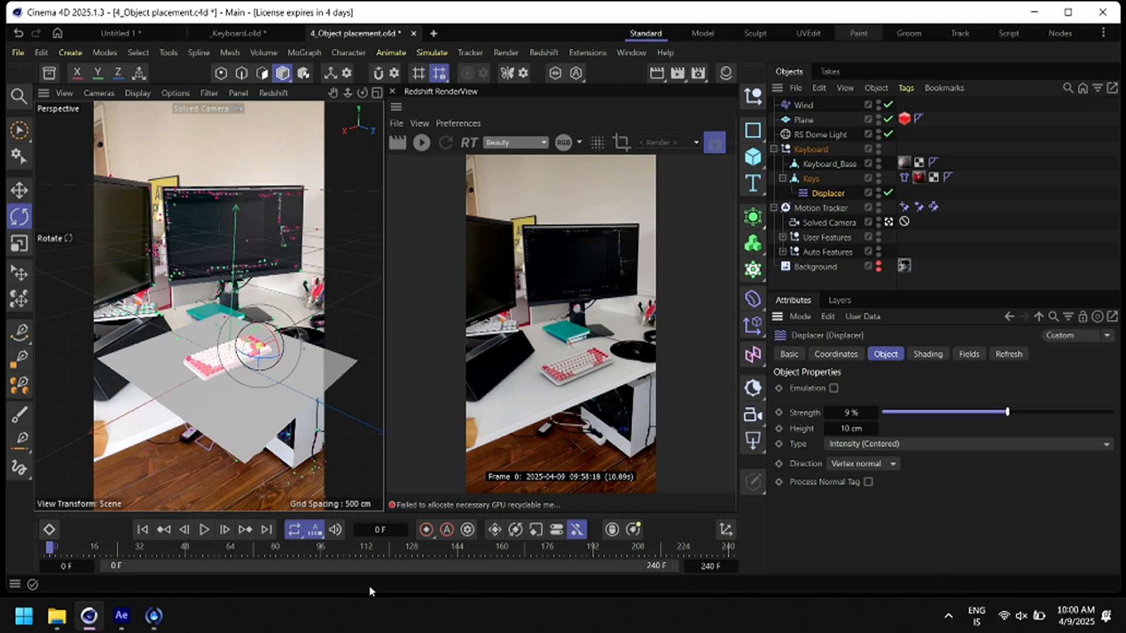
left_click(204, 530)
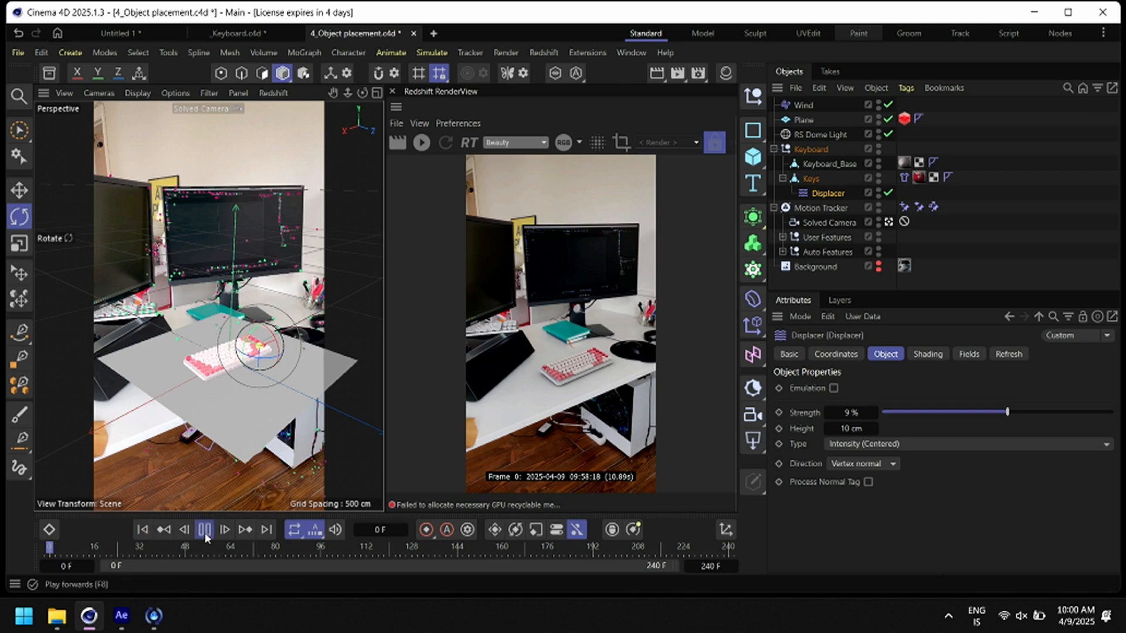
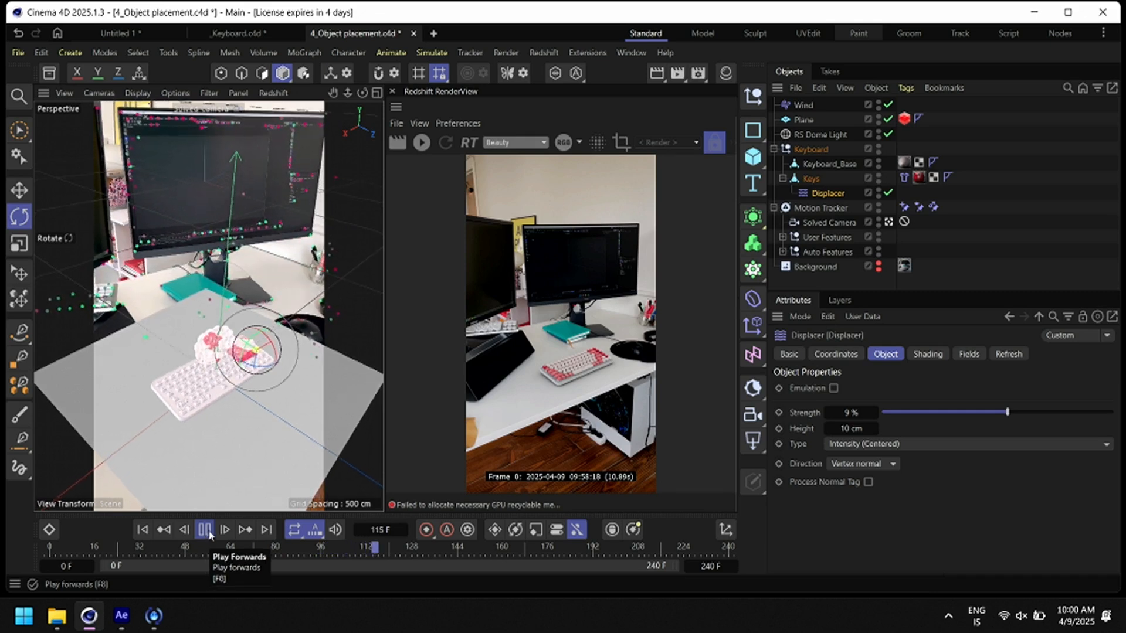
left_click(204, 532)
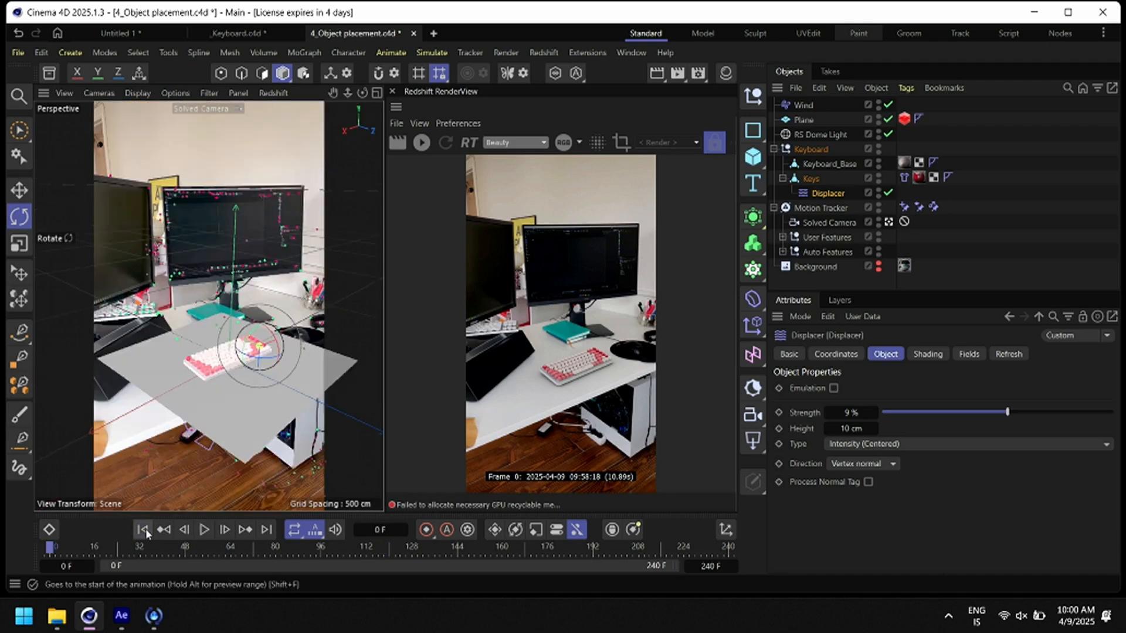
Set the wind speed to 19 cm and the Displacer's strength to 8%, and preview the simulation up to frame 85
left_click(805, 107)
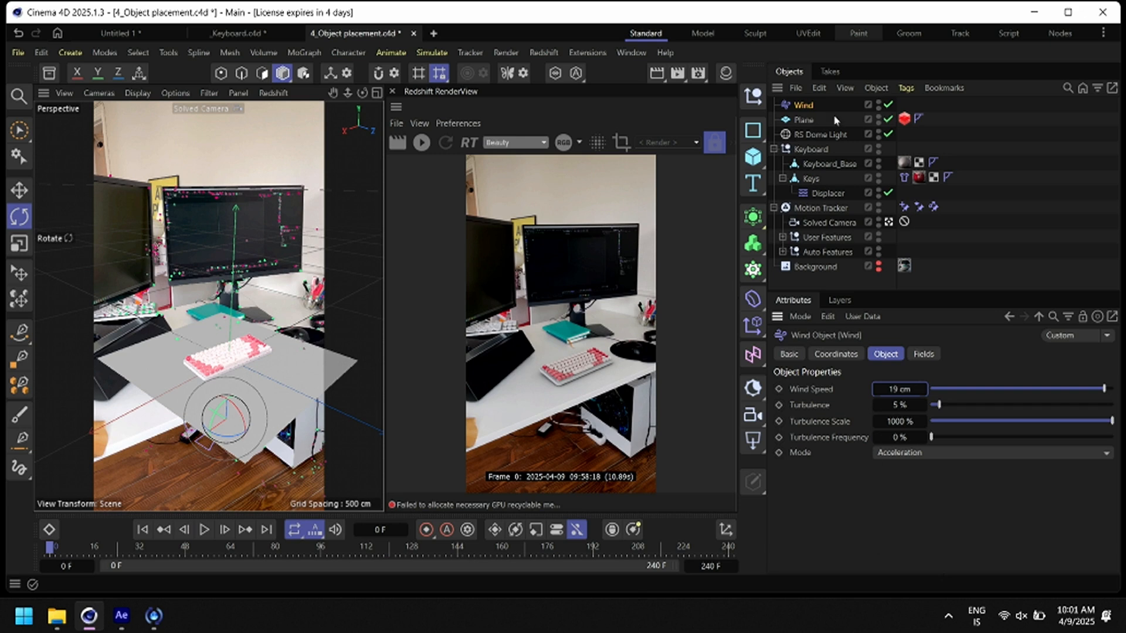
left_click(818, 194)
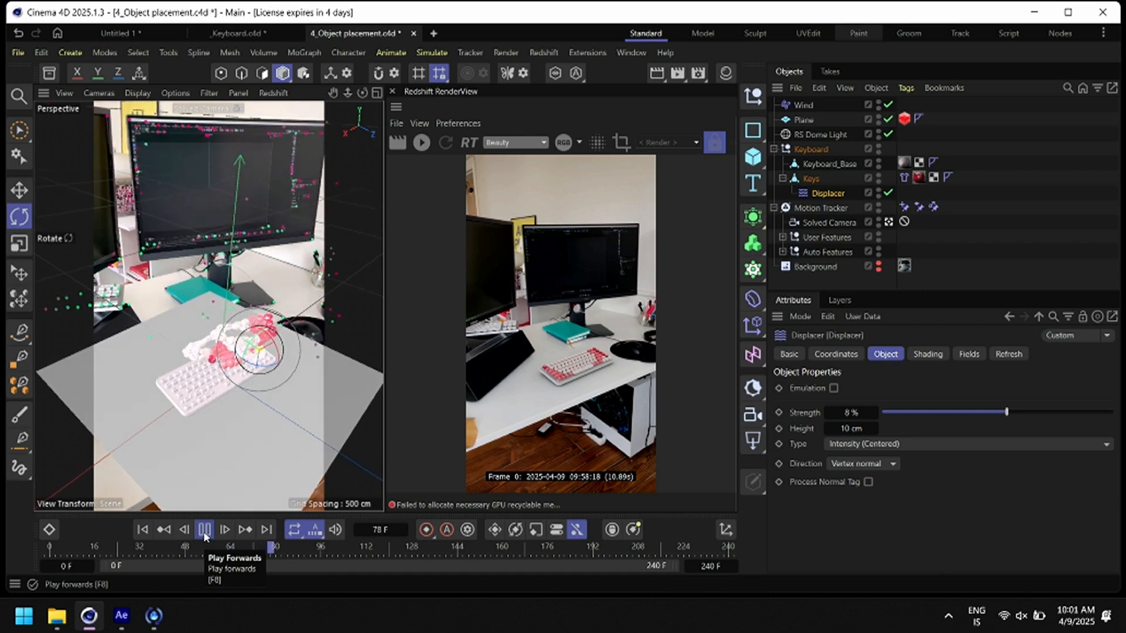
left_click(204, 530)
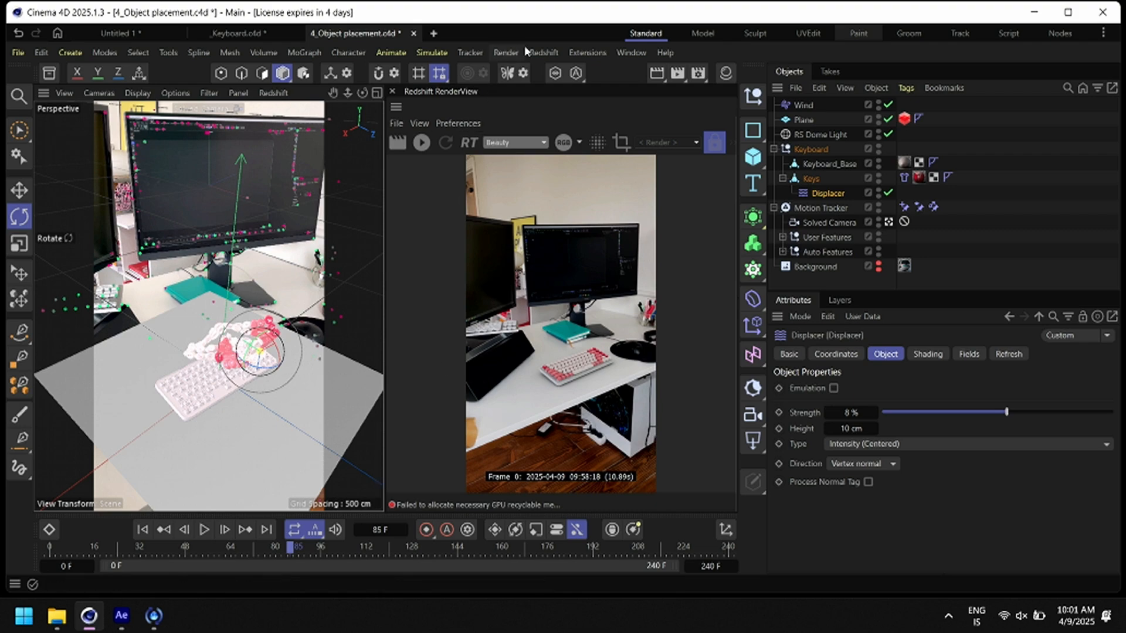
Enable the alpha channel for the regular image in the render's save settings, and minimize the render settings
left_click(502, 54)
left_click(539, 314)
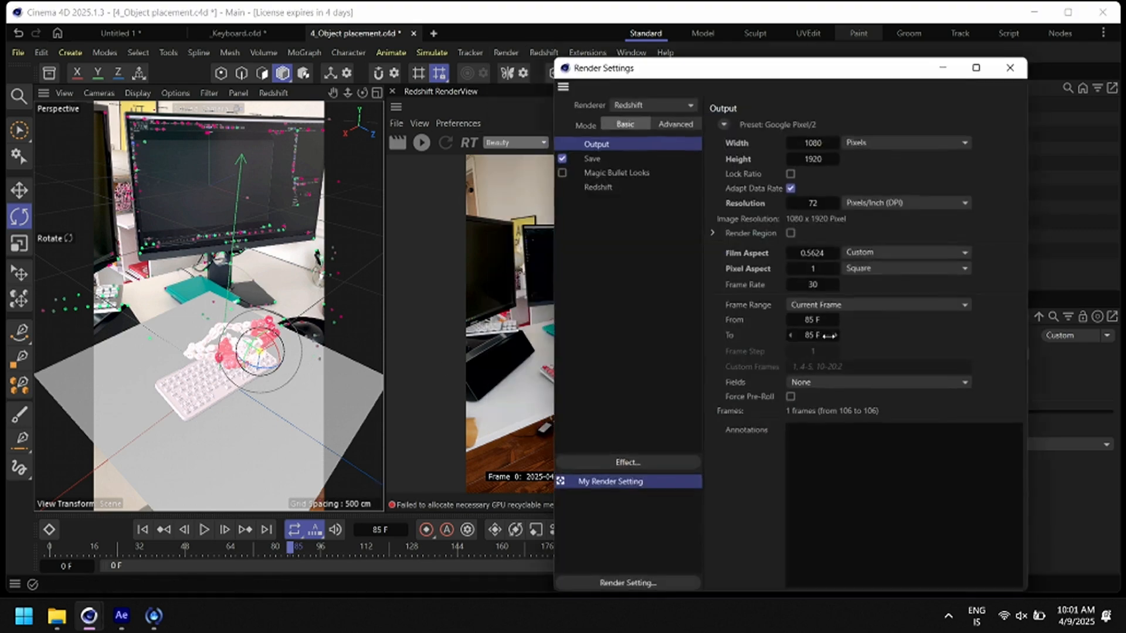
left_click(589, 156)
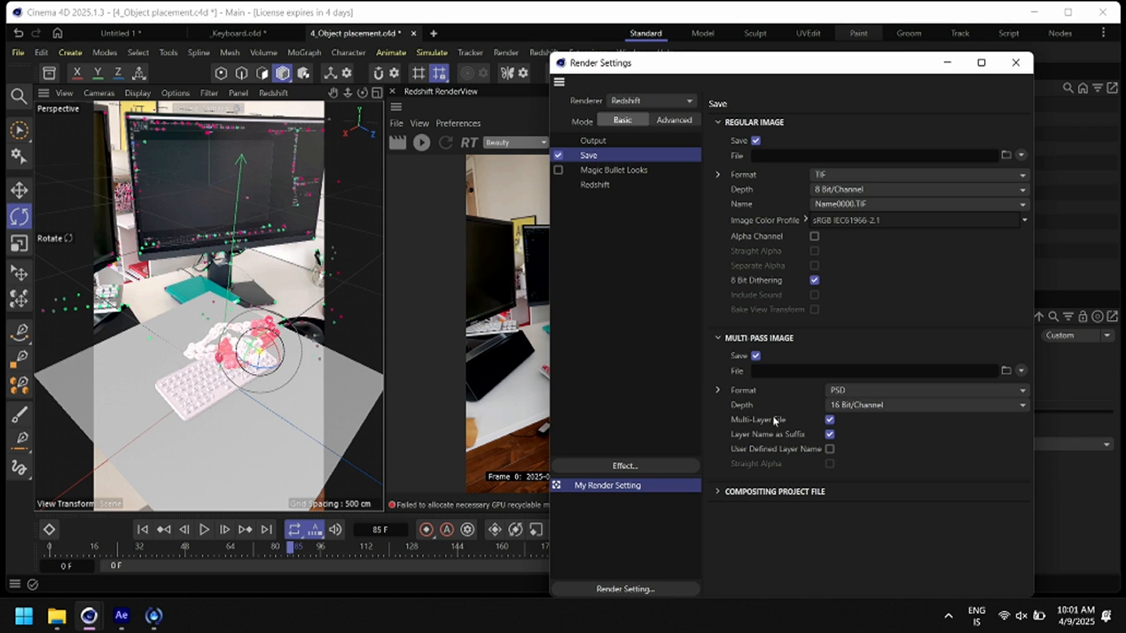
left_click(815, 236)
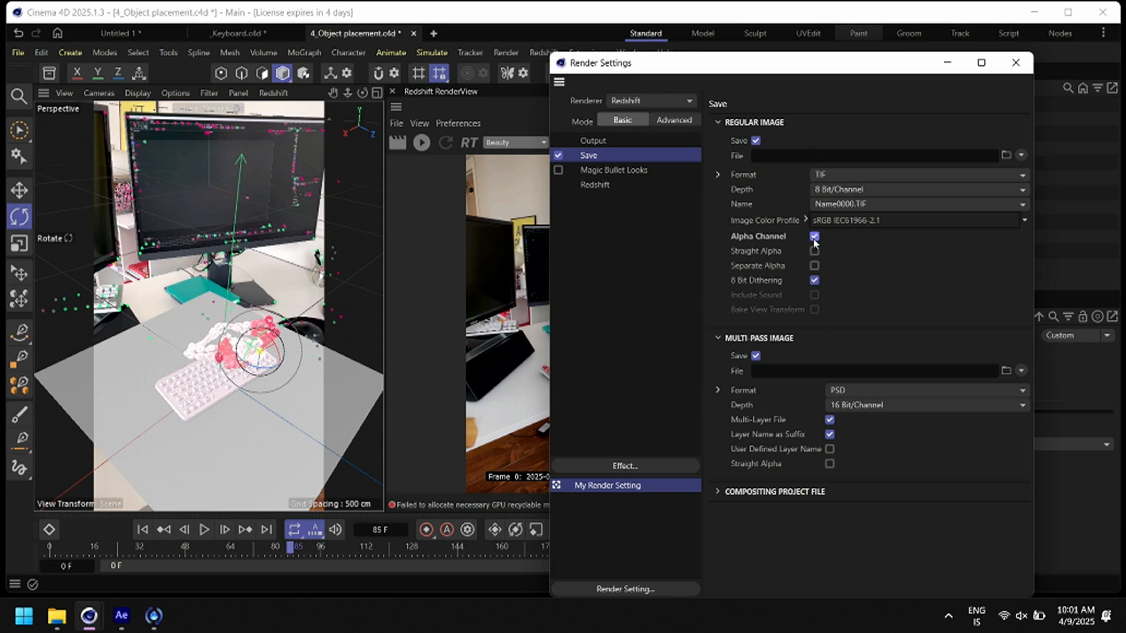
left_click_drag(679, 76, 836, 63)
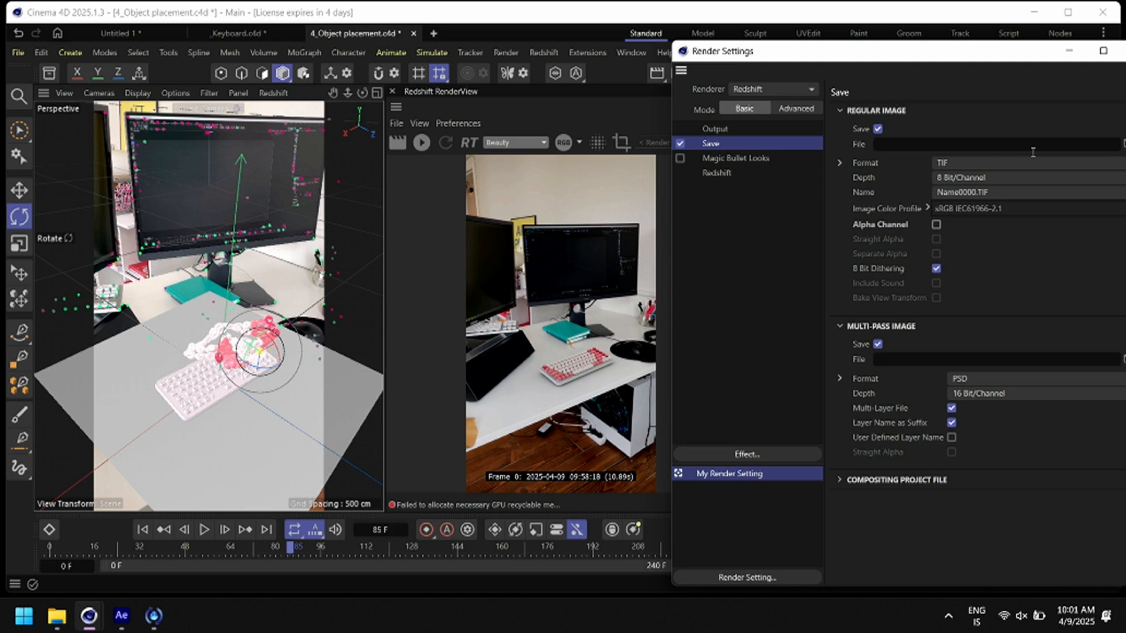
left_click_drag(904, 64, 889, 60)
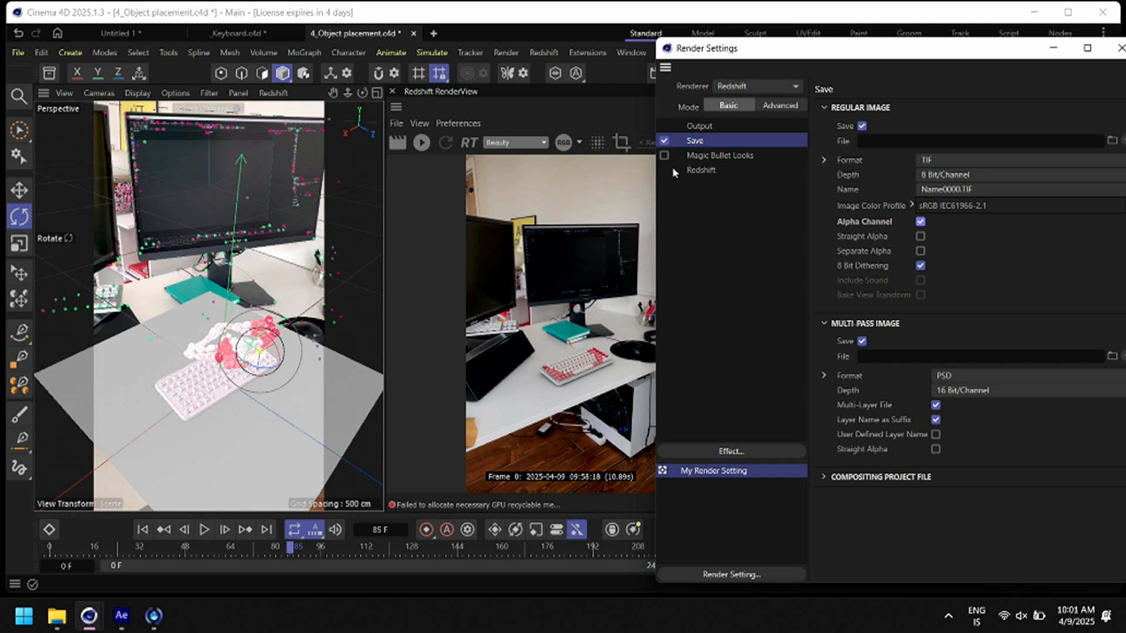
left_click(1054, 47)
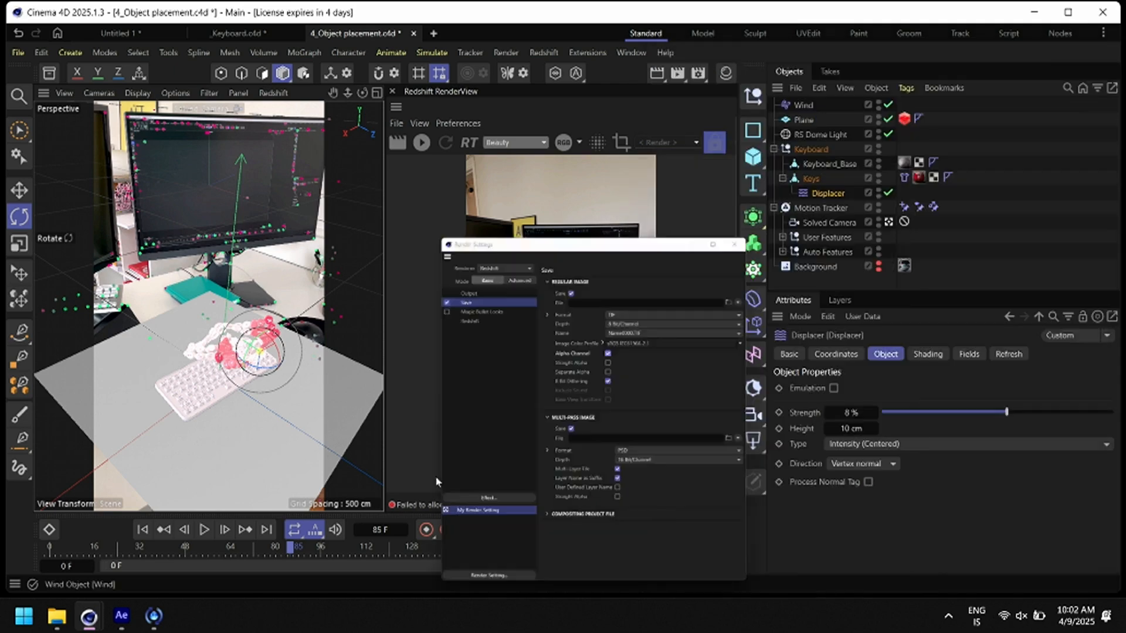
View the reference image Screenshot 2025-04-02 200204.png from the Assets folder, and close it
left_click(57, 615)
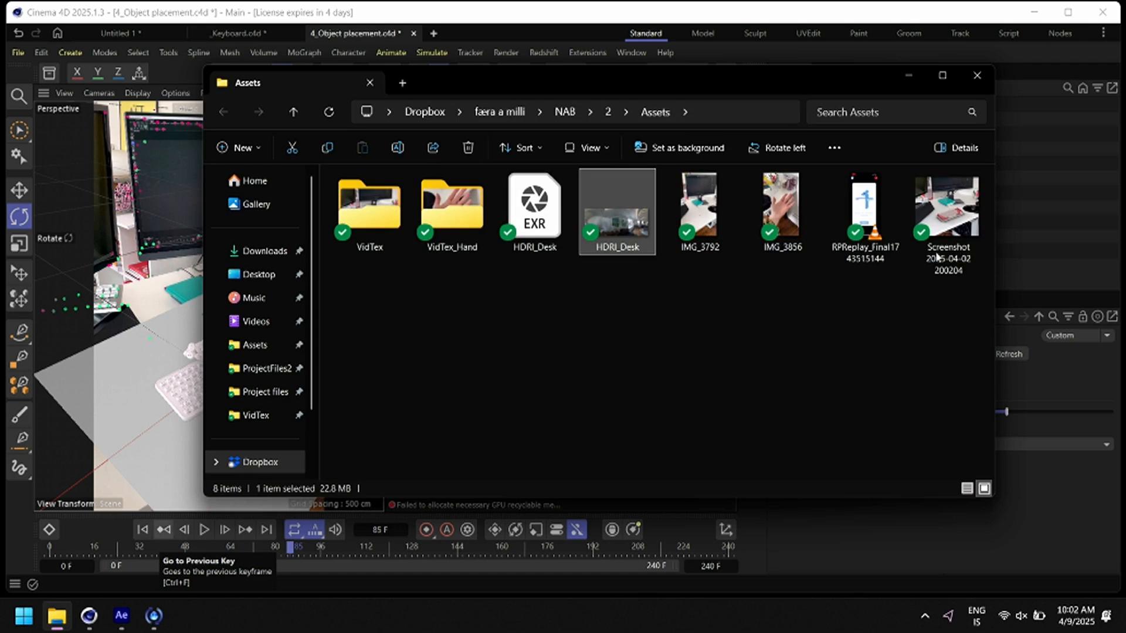
double_click(946, 214)
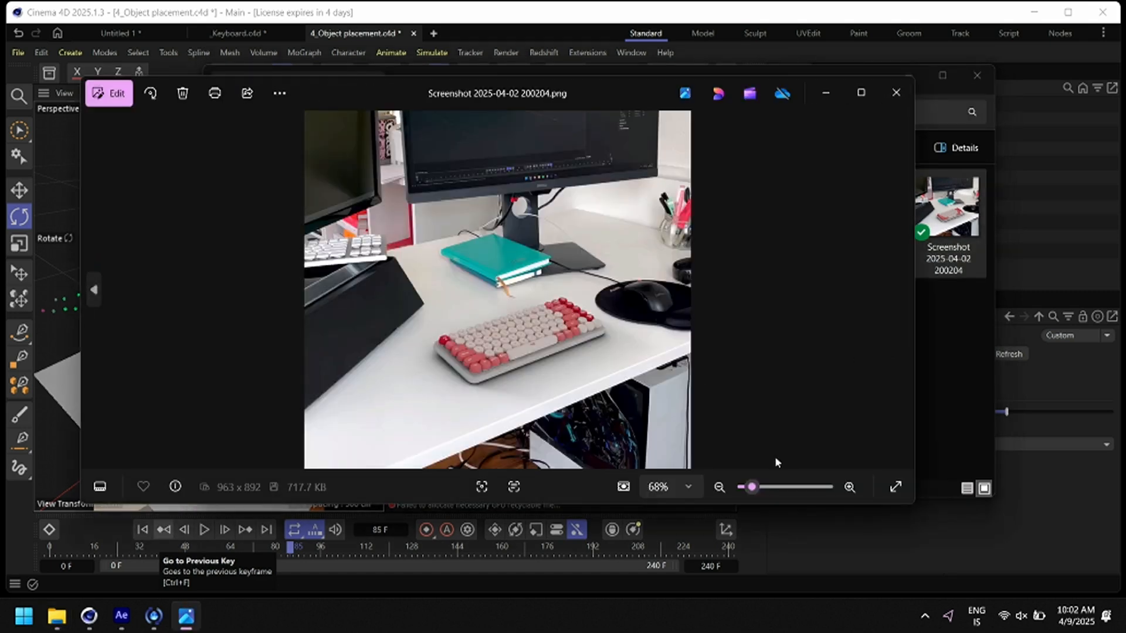
left_click_drag(549, 95, 642, 82)
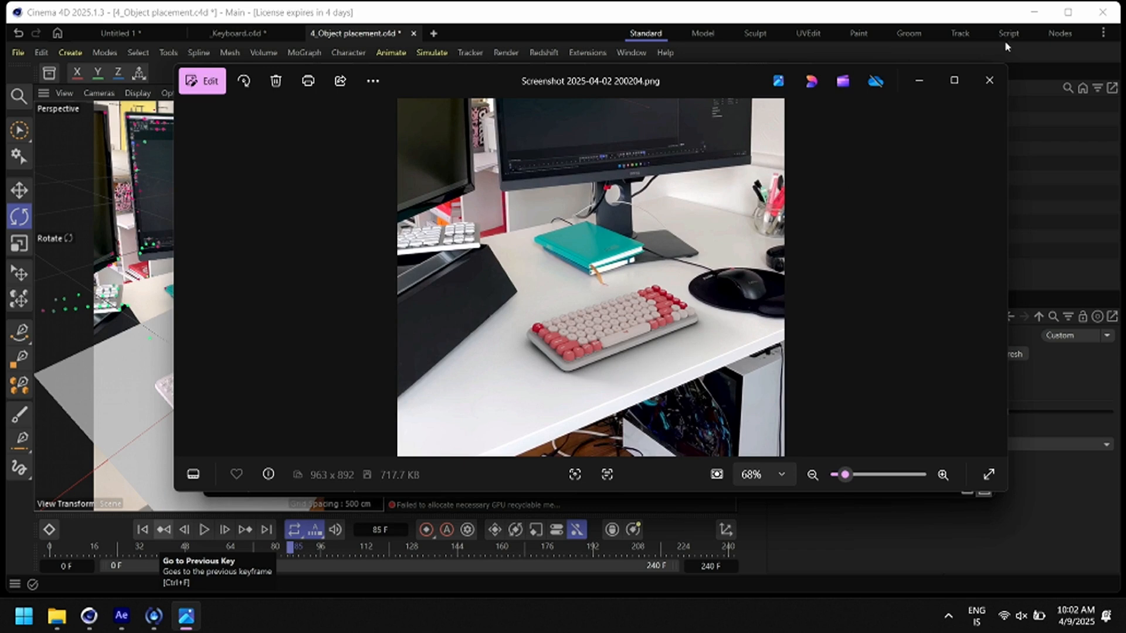
left_click(989, 81)
Set the matte shadow transparency to 0.51 in the Plane's Redshift Object tag
left_click(969, 206)
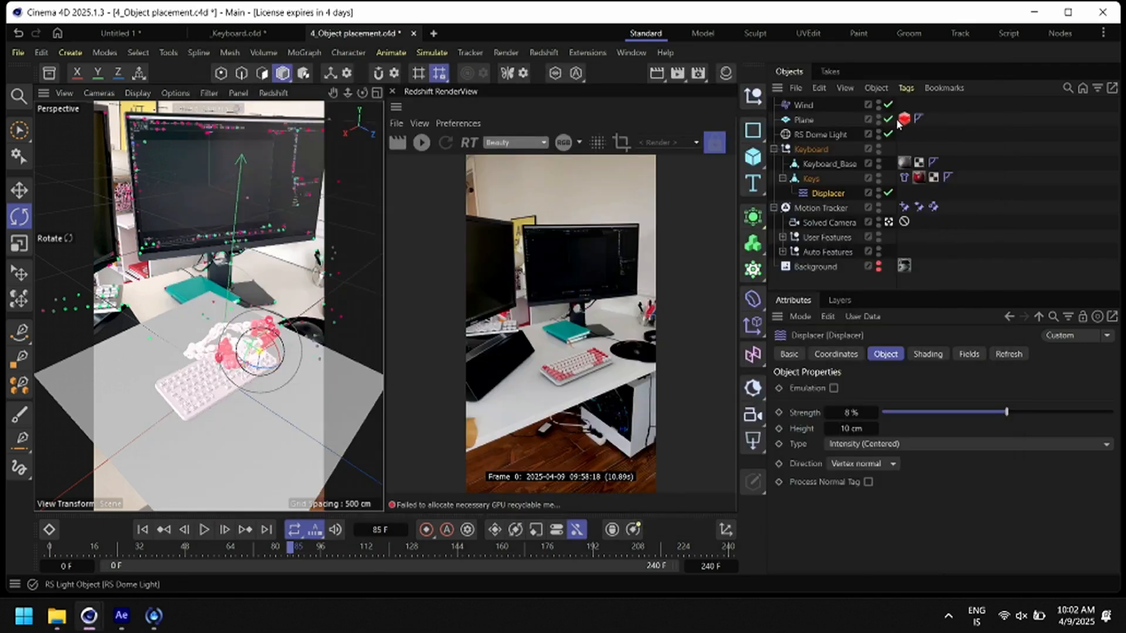
left_click(903, 120)
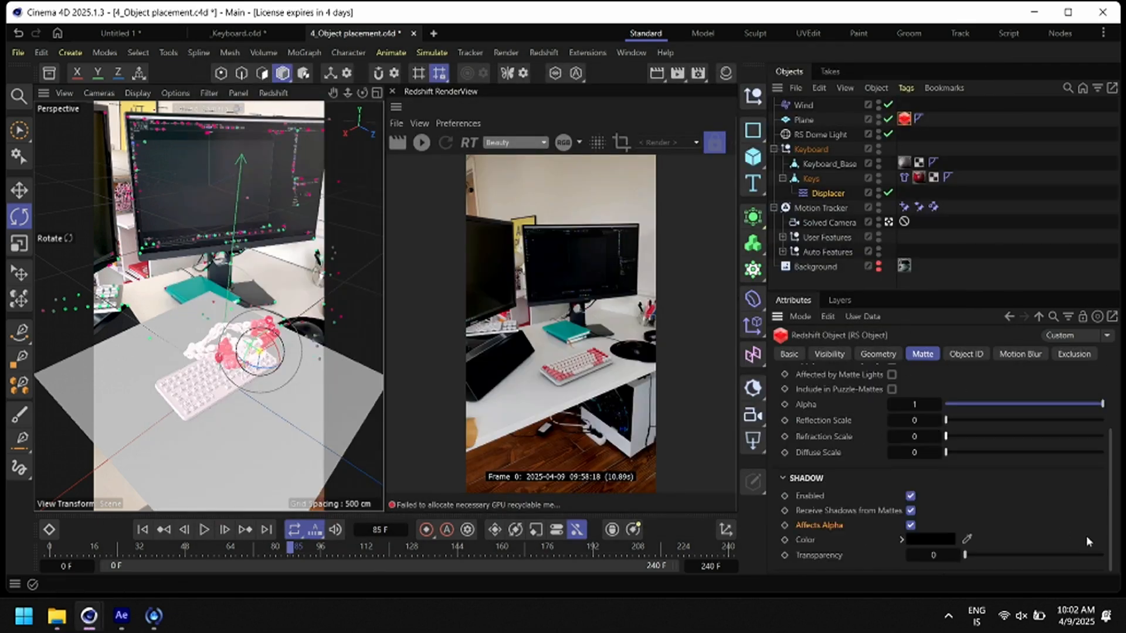
left_click_drag(989, 556, 1037, 557)
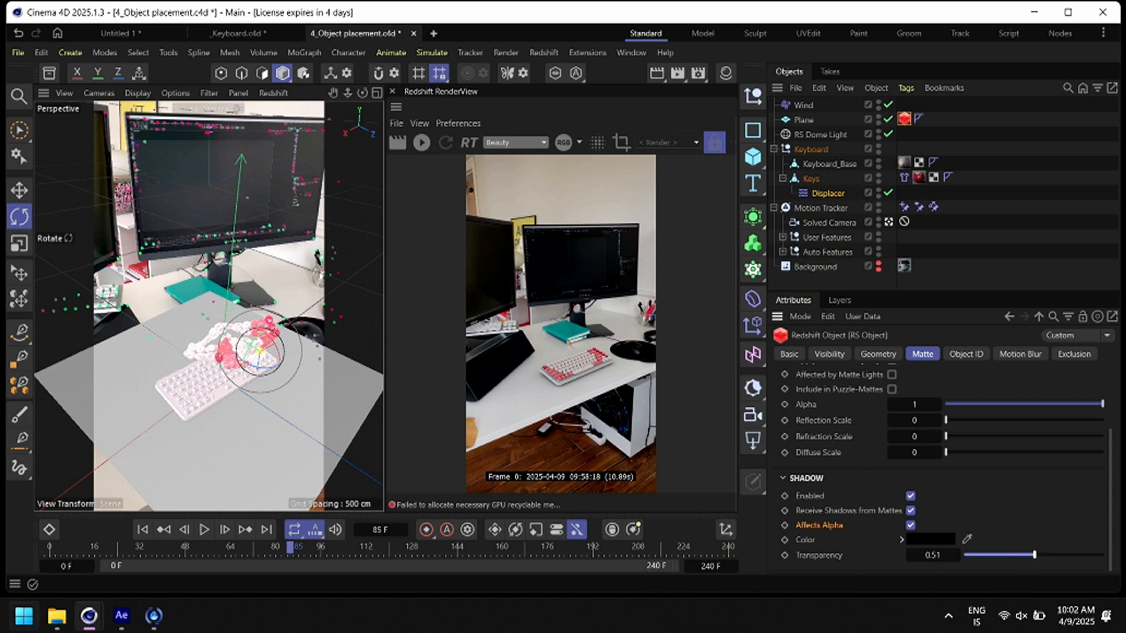
Watch the finished Keyboard.mp4 video from the folder 2 in full screen, and close the player
left_click(57, 615)
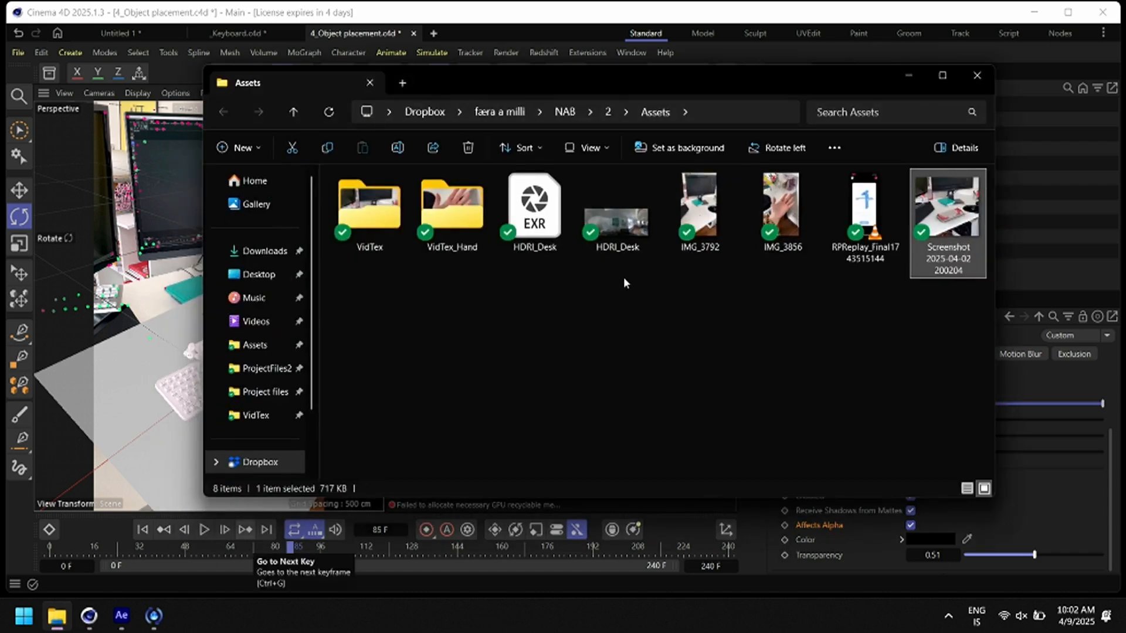
left_click(608, 112)
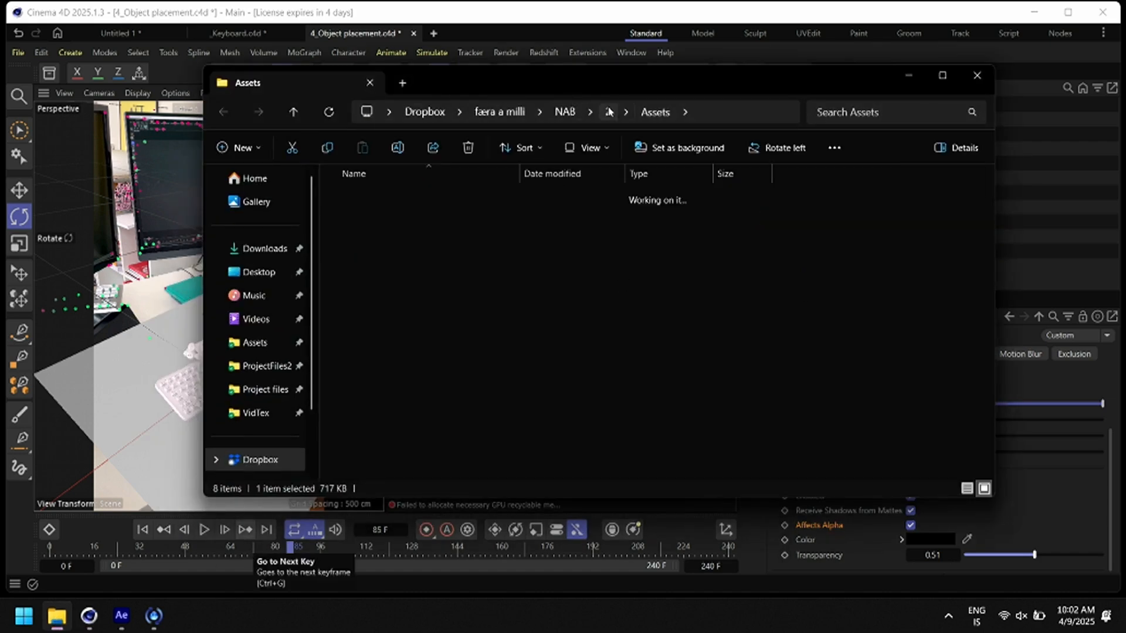
double_click(373, 285)
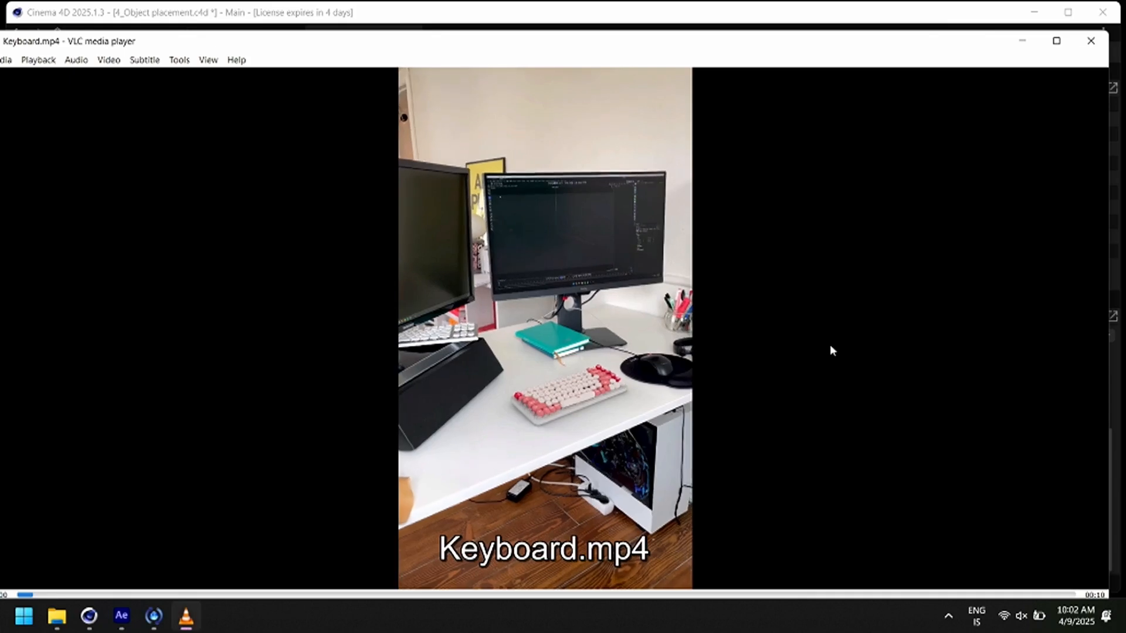
double_click(831, 345)
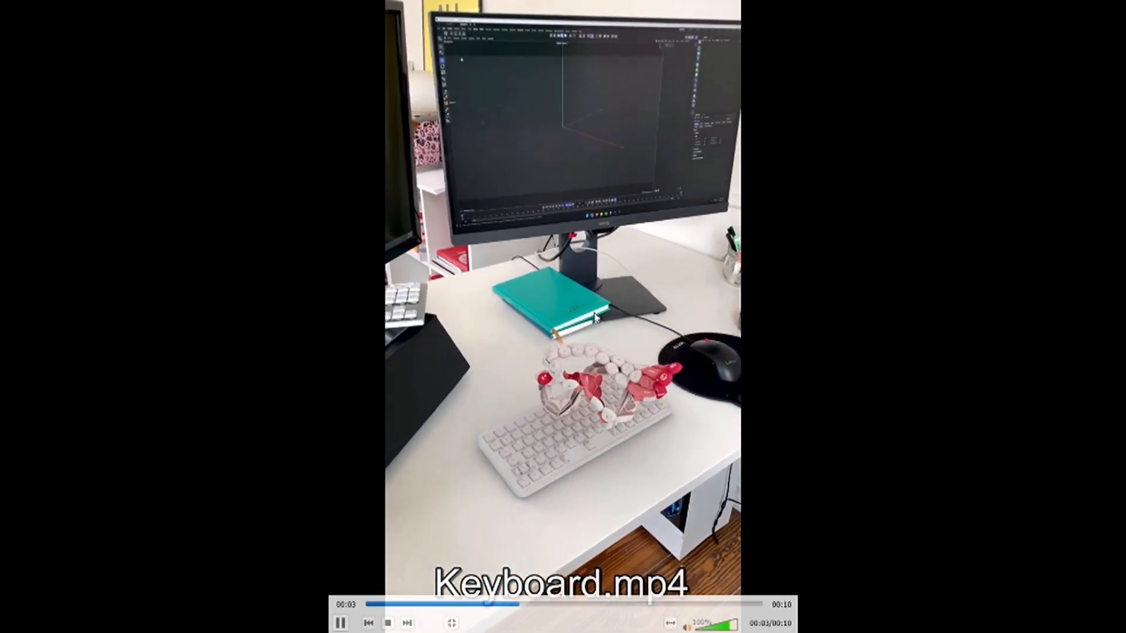
double_click(594, 312)
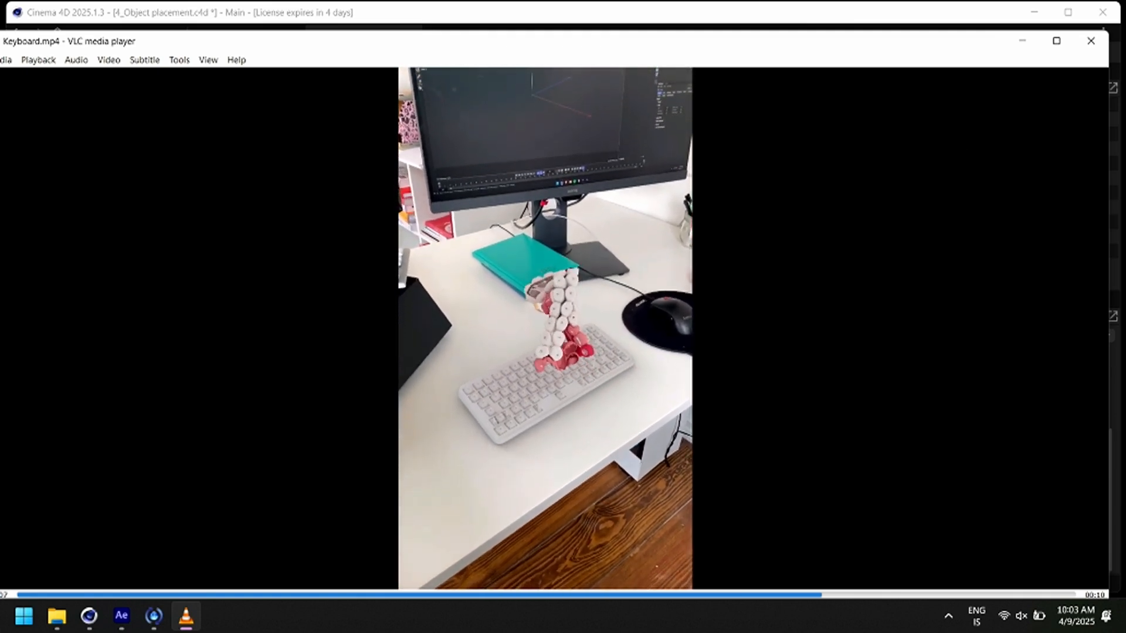
left_click(1089, 42)
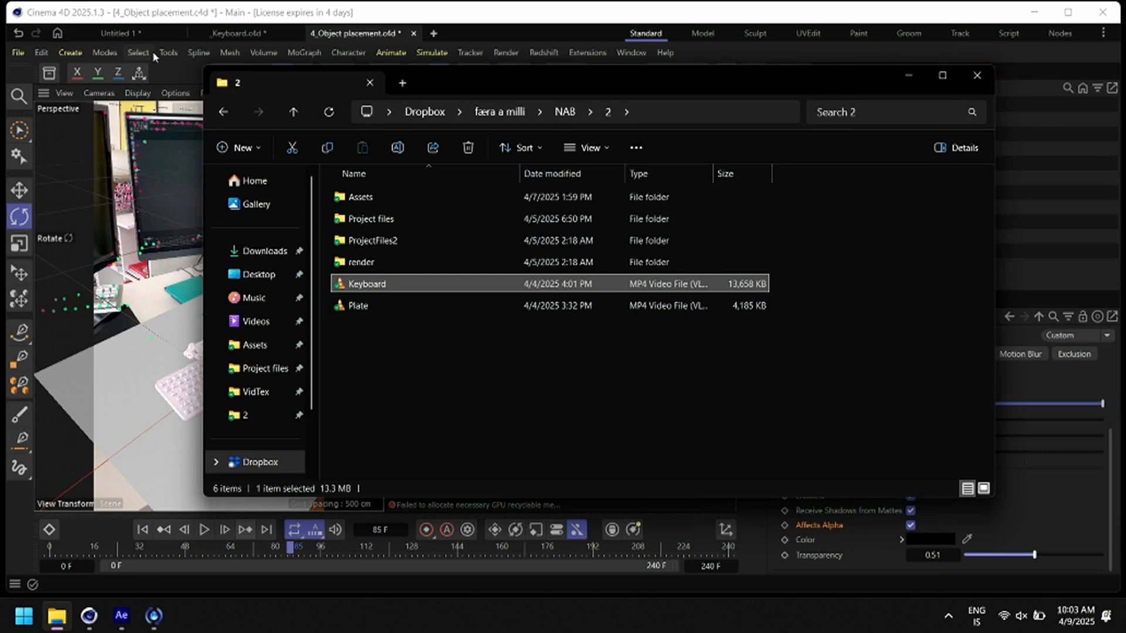
Open the 0_Introduction project file from the ProjectFiles2 folder
left_click(5, 93)
left_click(18, 52)
left_click(61, 126)
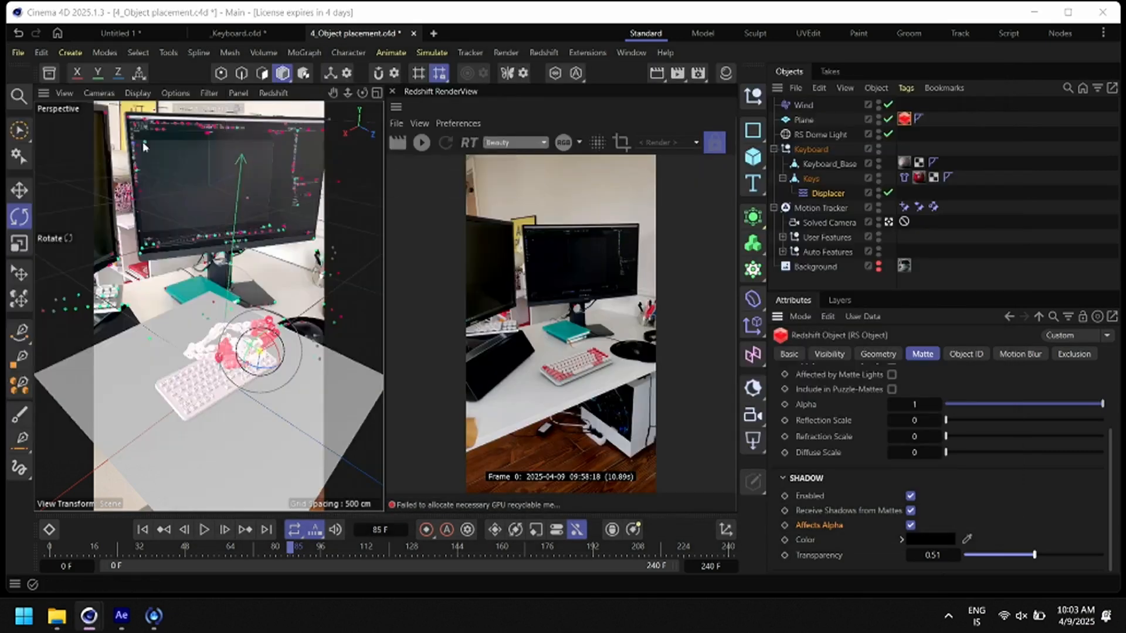
left_click(179, 64)
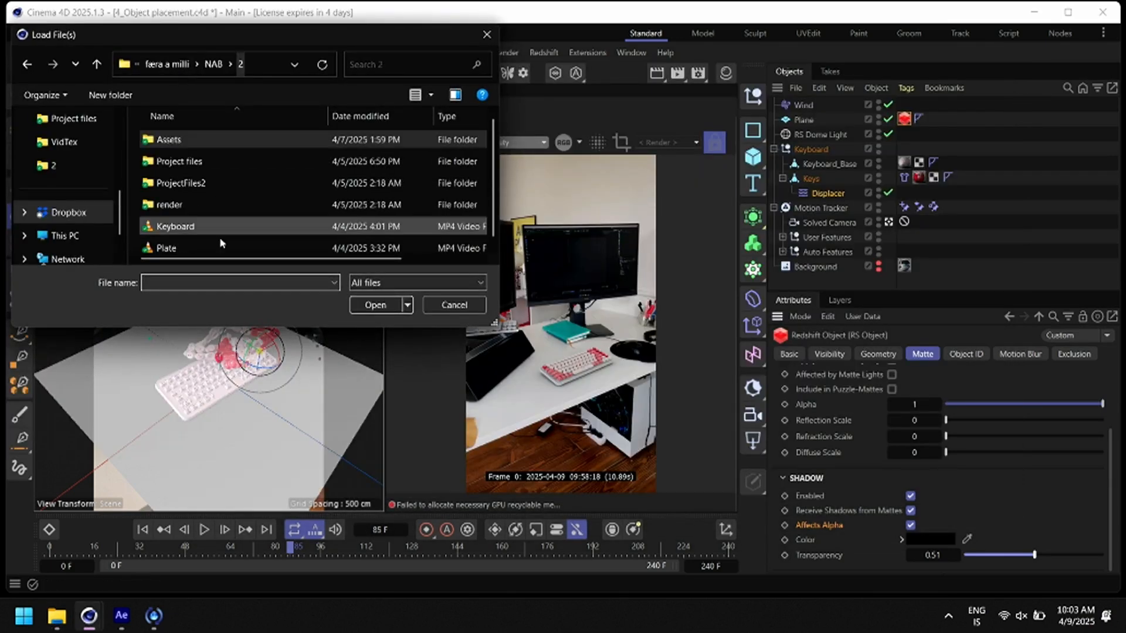
double_click(204, 186)
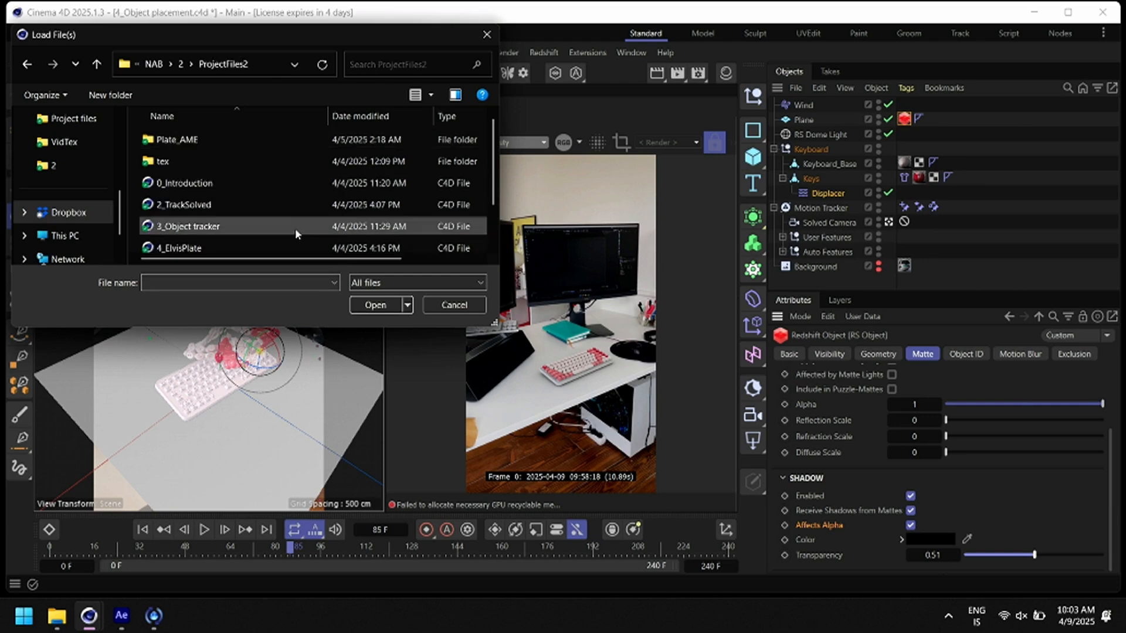
double_click(296, 183)
View the hand footage IMG_3856 from the Assets folder, then return to the 0_Introduction scene
left_click(57, 615)
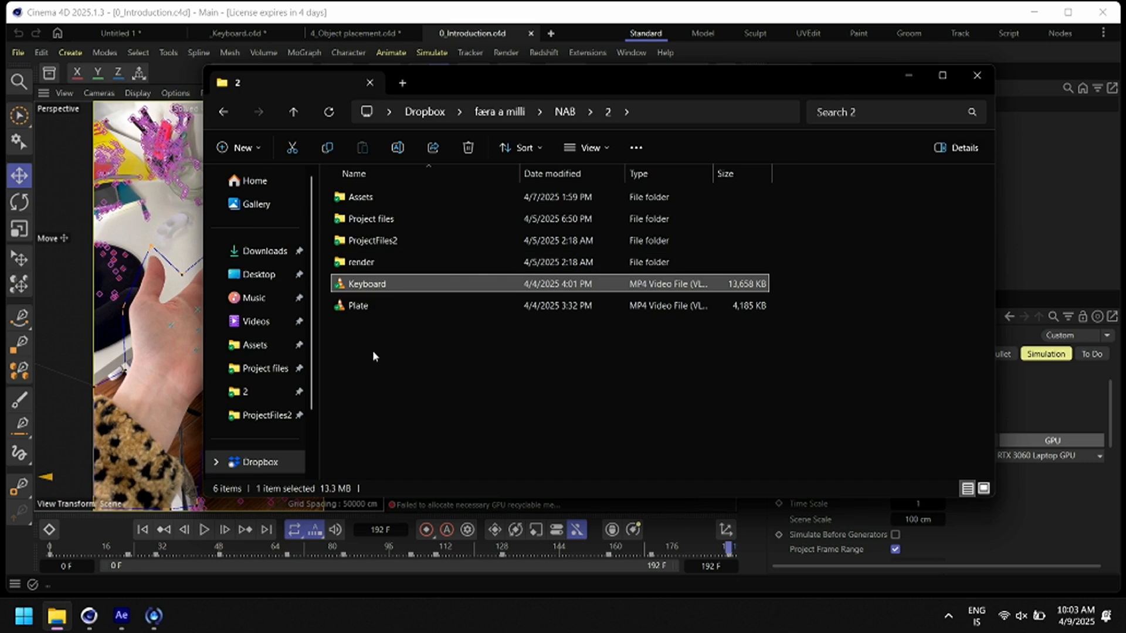
double_click(378, 197)
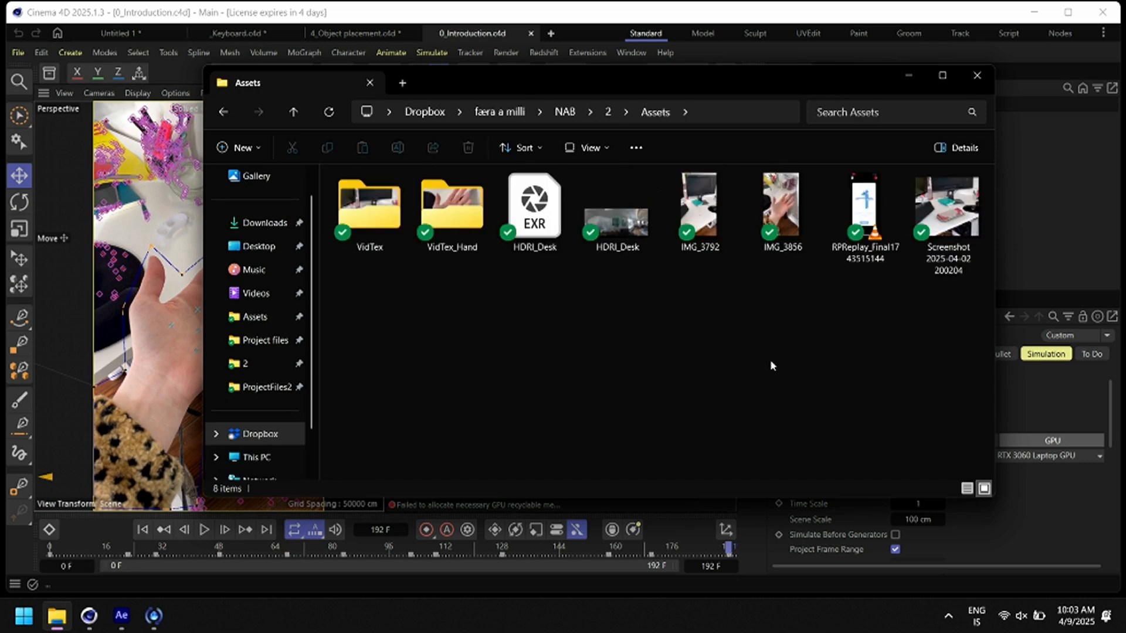
double_click(804, 221)
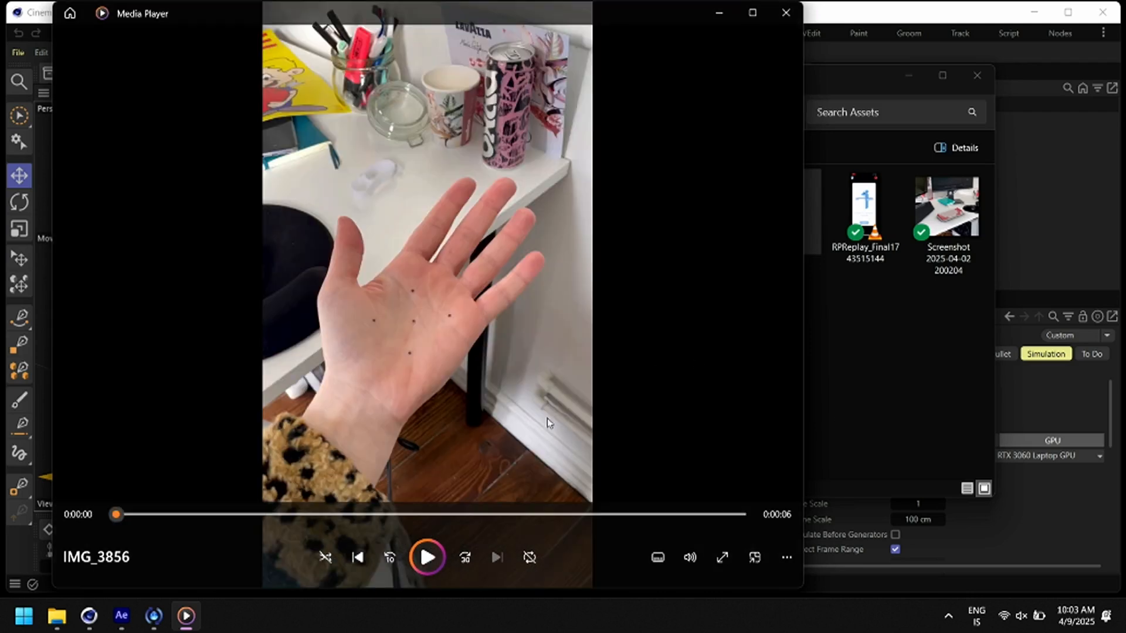
left_click(427, 558)
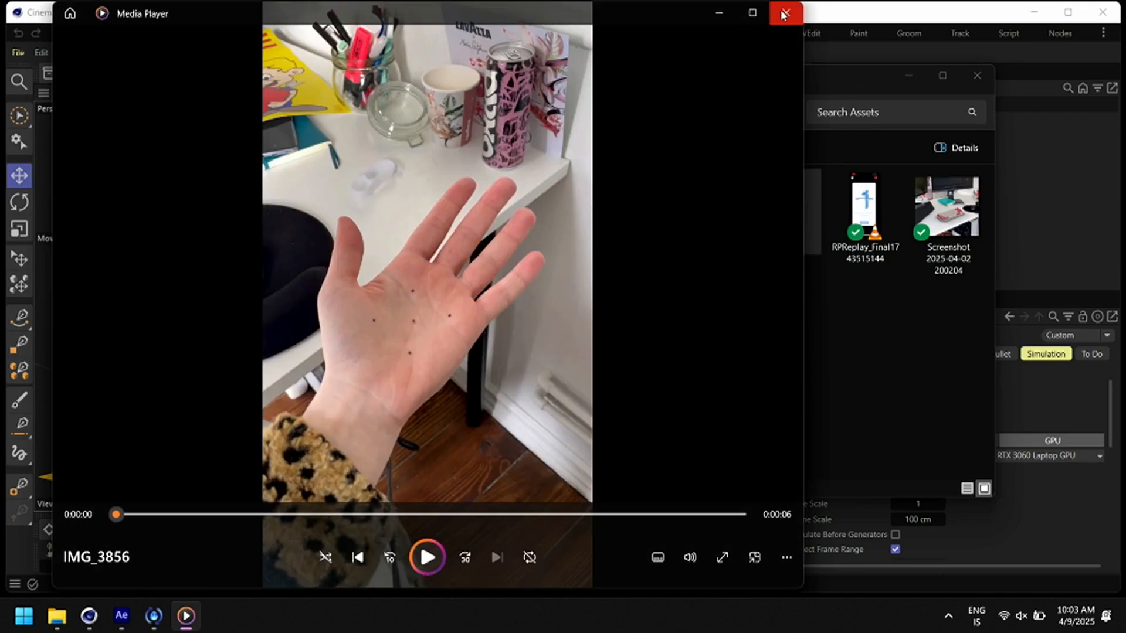
left_click(783, 14)
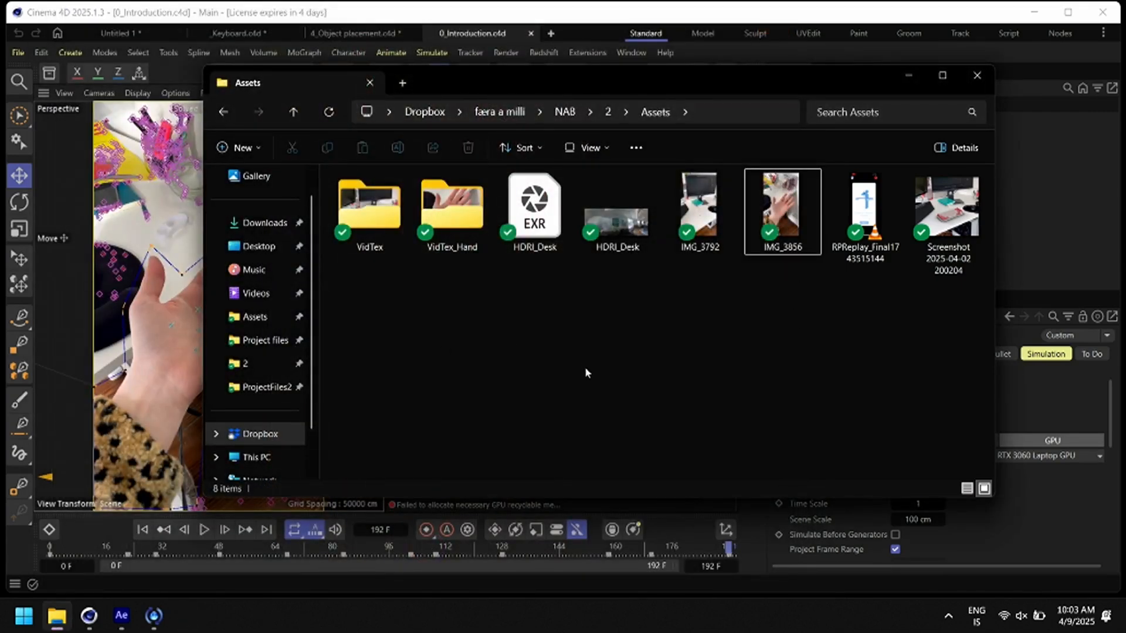
left_click(389, 6)
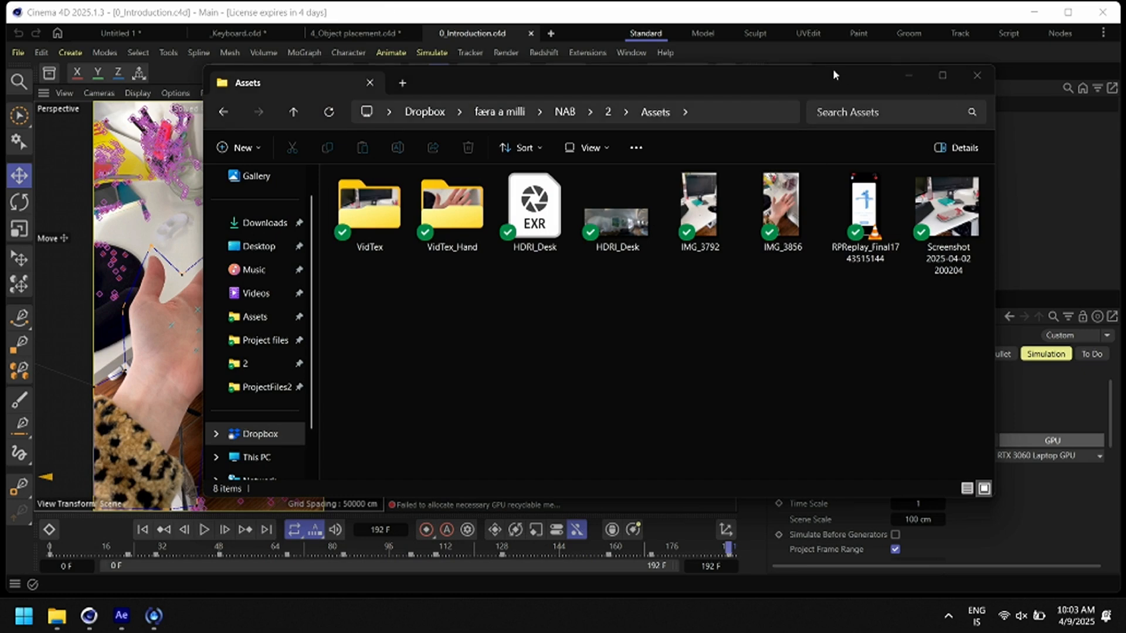
left_click(906, 74)
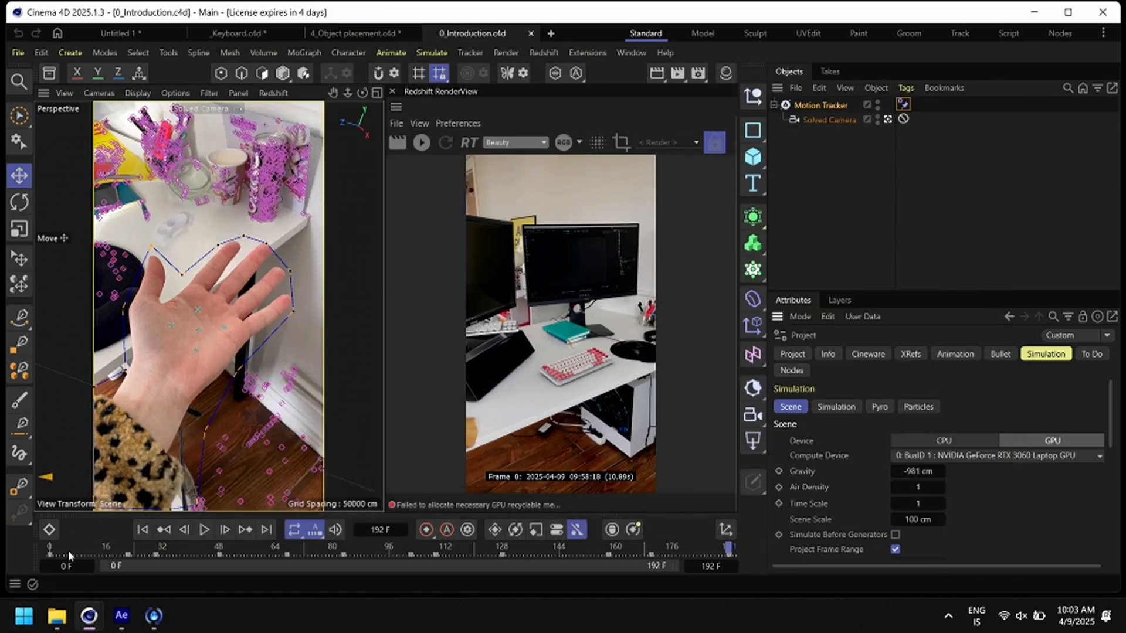
Scrub through the hand footage from frame 0 to examine how the existing mask follows the hand
left_click(51, 550)
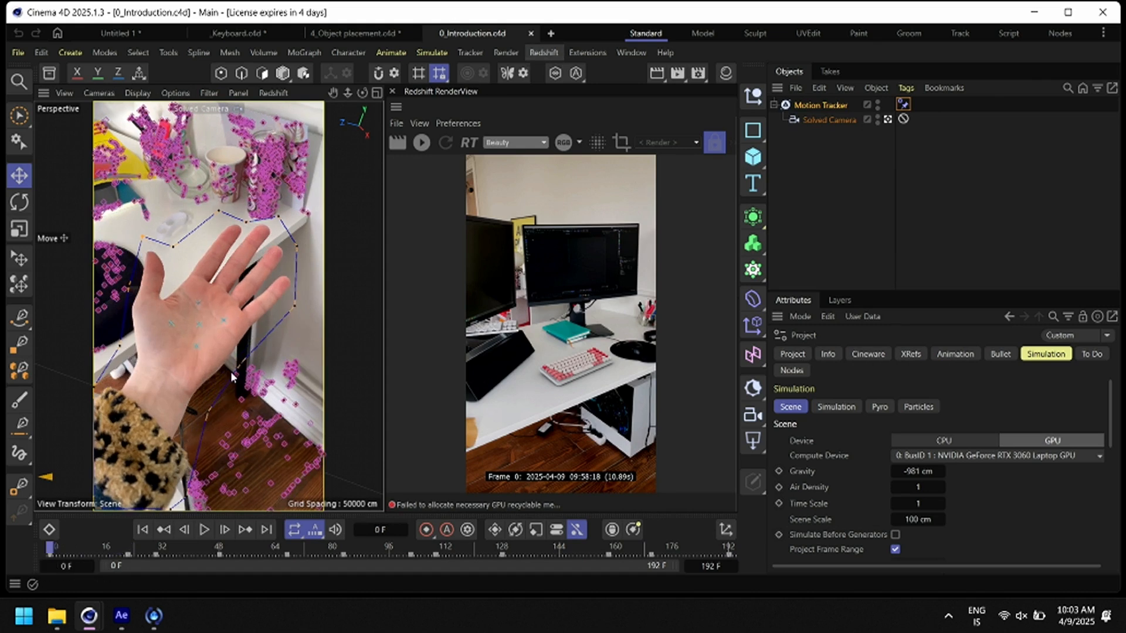
left_click_drag(66, 550, 483, 561)
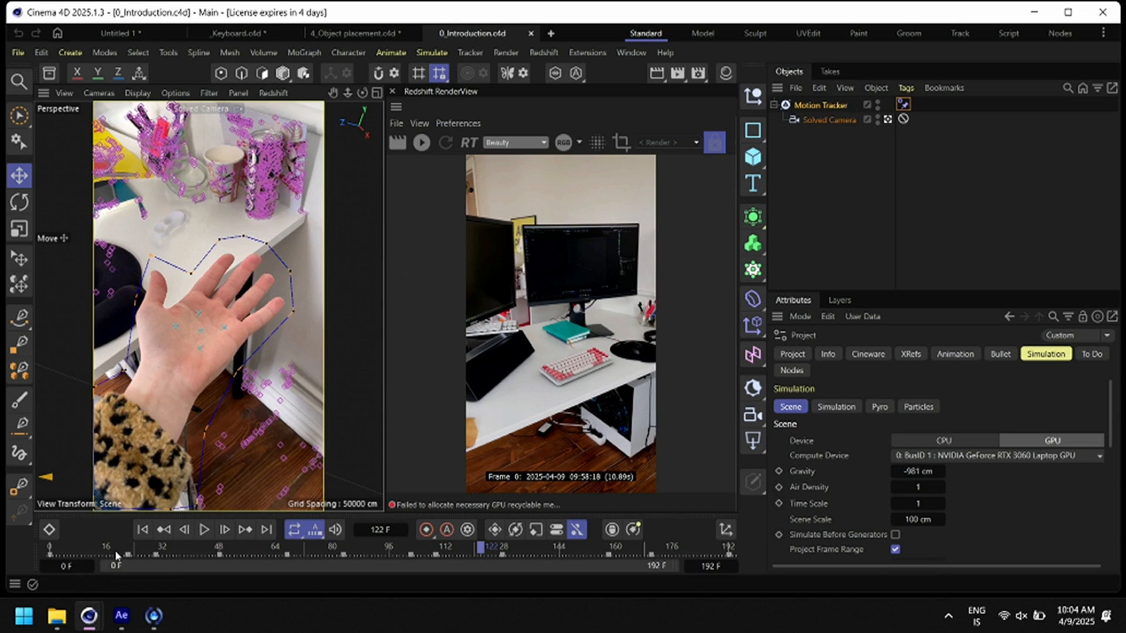
left_click_drag(77, 550, 271, 557)
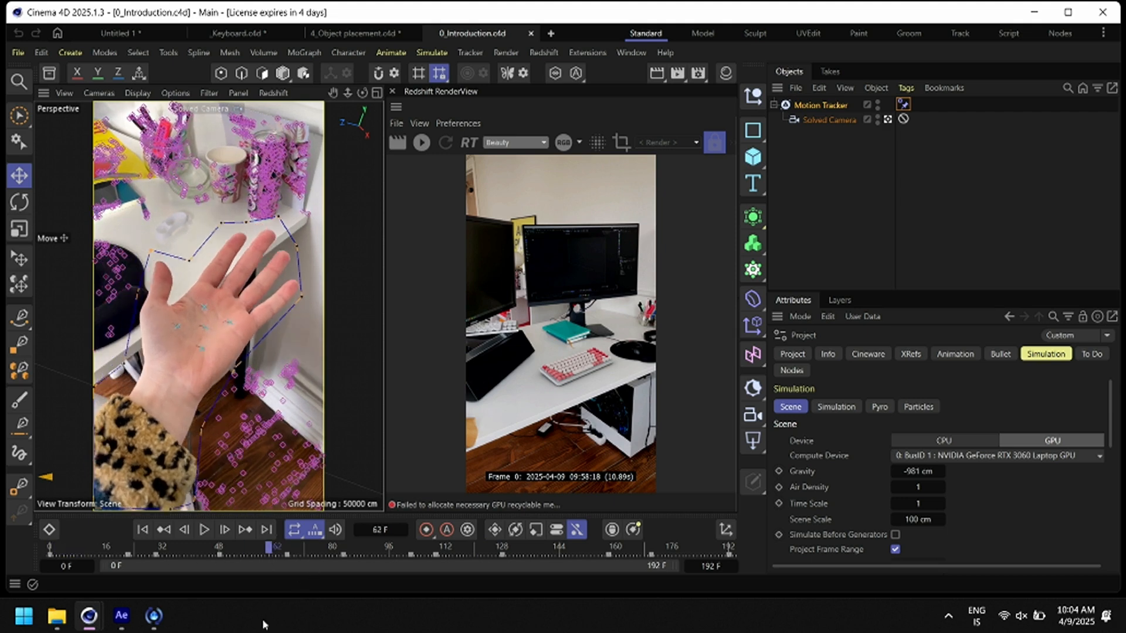
Draw a five-point motion tracker mask around the cup on the desk at frame 62, and return to frame 0 with the Move tool
left_click(510, 54)
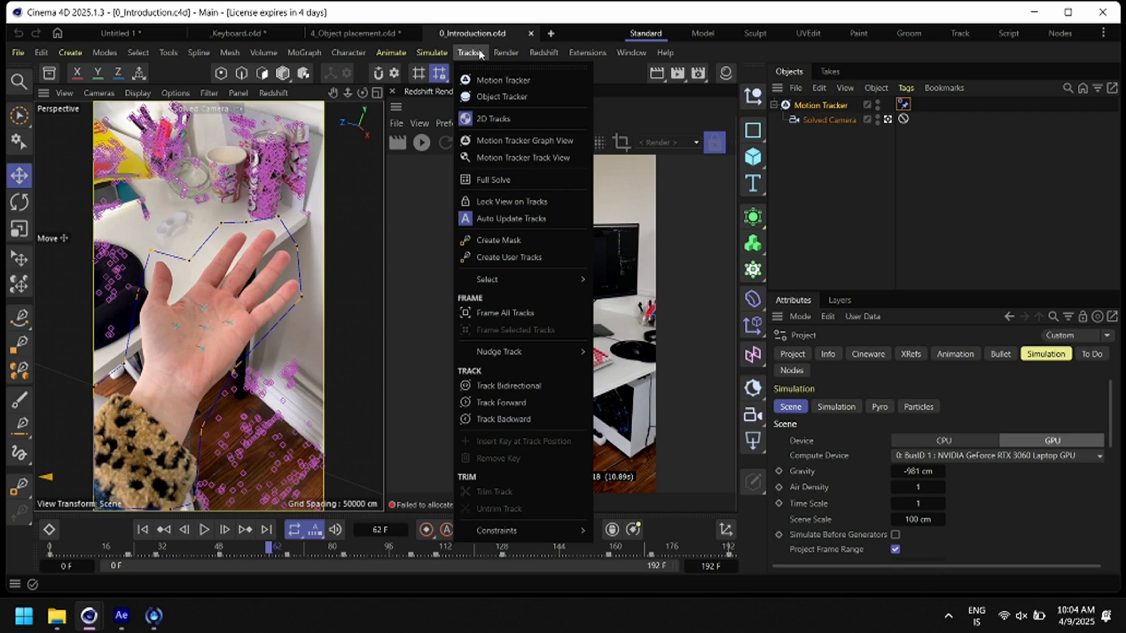
left_click(504, 241)
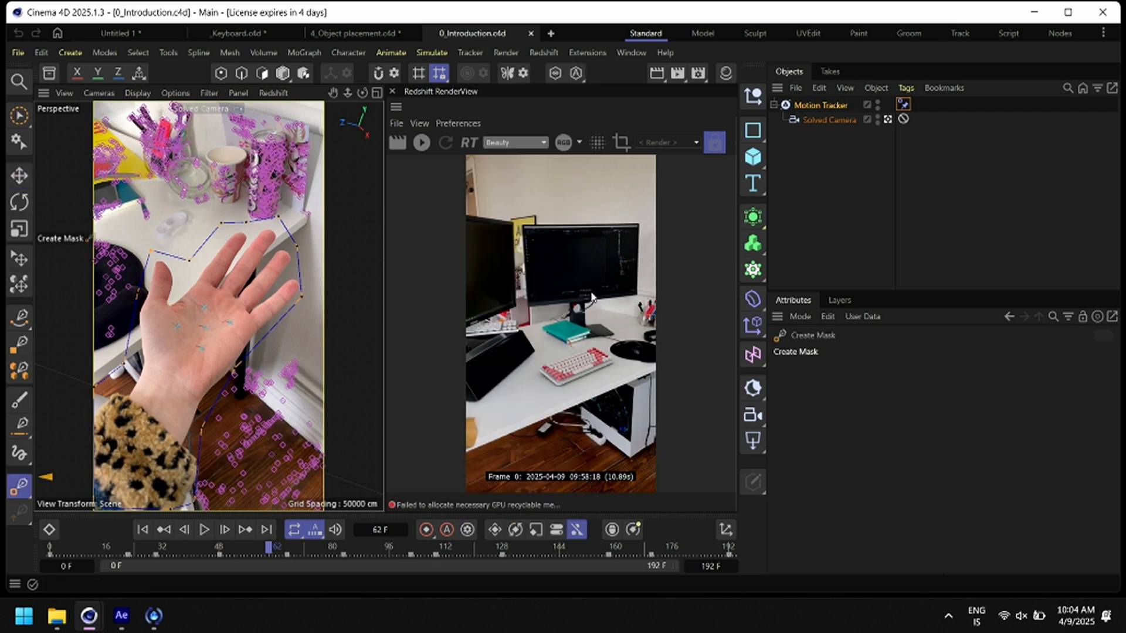
left_click(198, 151)
left_click(205, 201)
left_click(246, 204)
left_click(260, 143)
left_click(213, 133)
key("Escape")
left_click(49, 550)
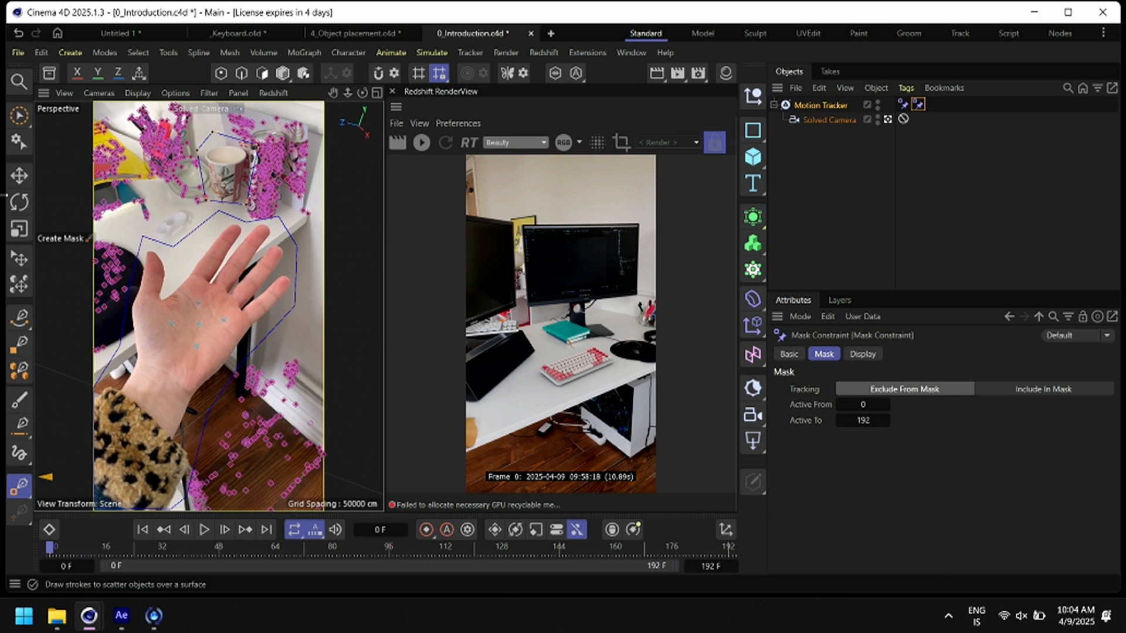
key("e")
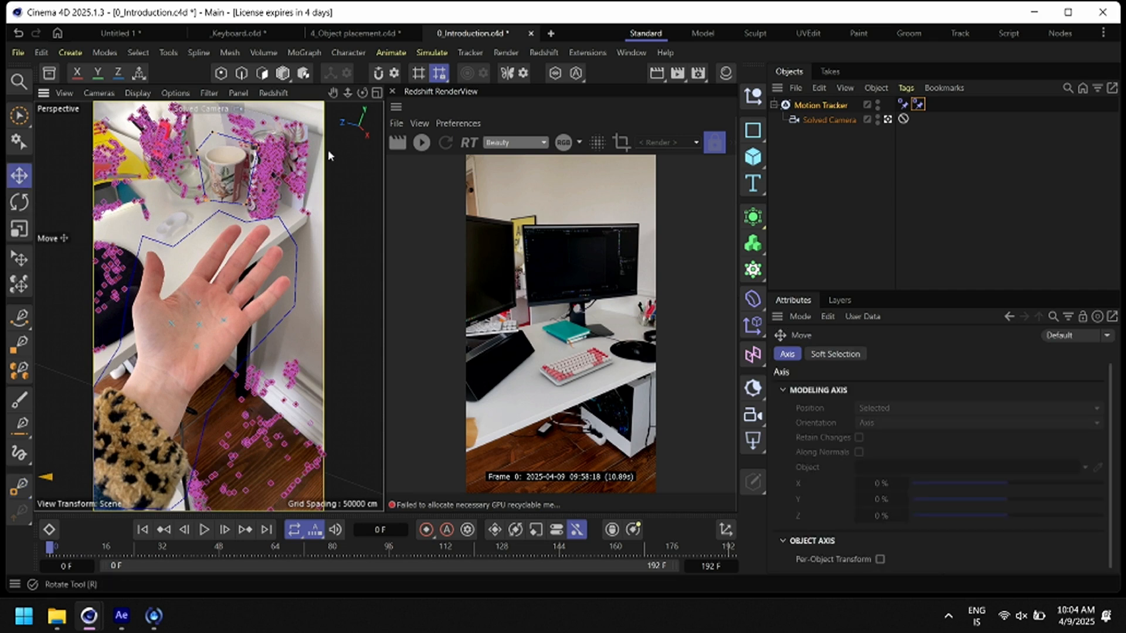
Reshape the cup mask by moving its lower-left points at frames 0 and 38, and return to frame 0
left_click_drag(209, 203, 198, 212)
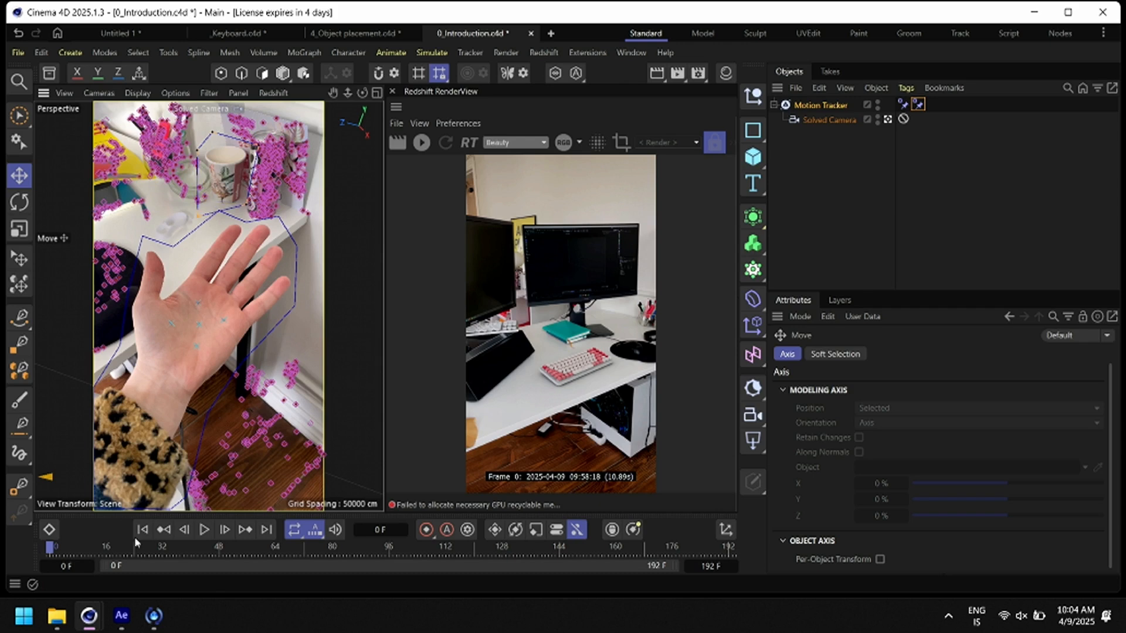
left_click_drag(49, 547, 184, 546)
left_click_drag(201, 214, 128, 182)
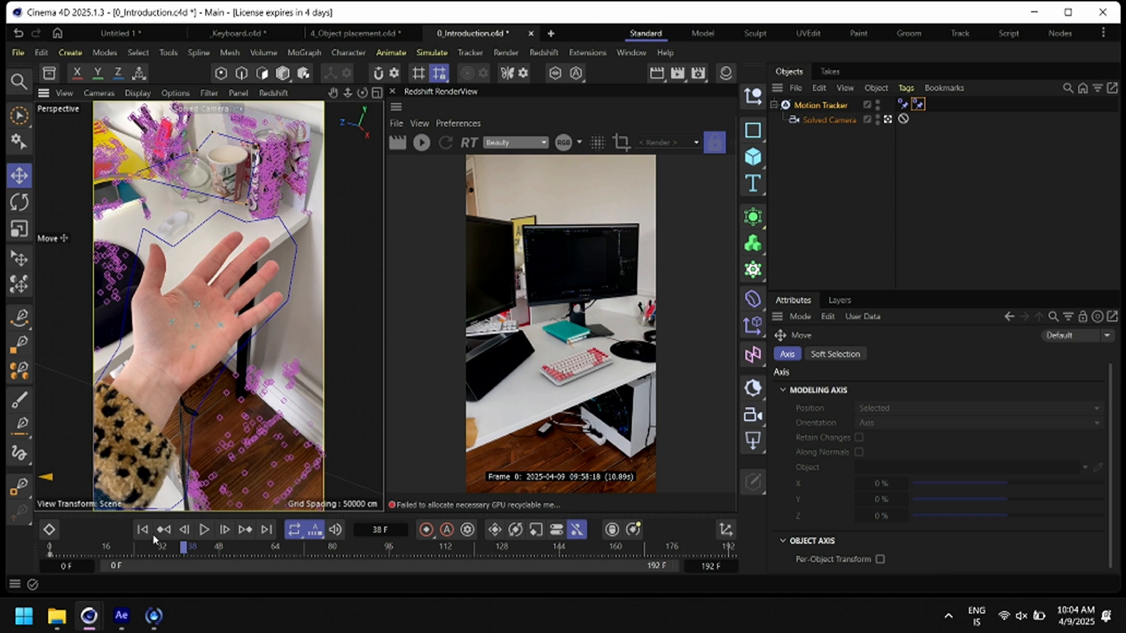
left_click_drag(153, 547, 23, 547)
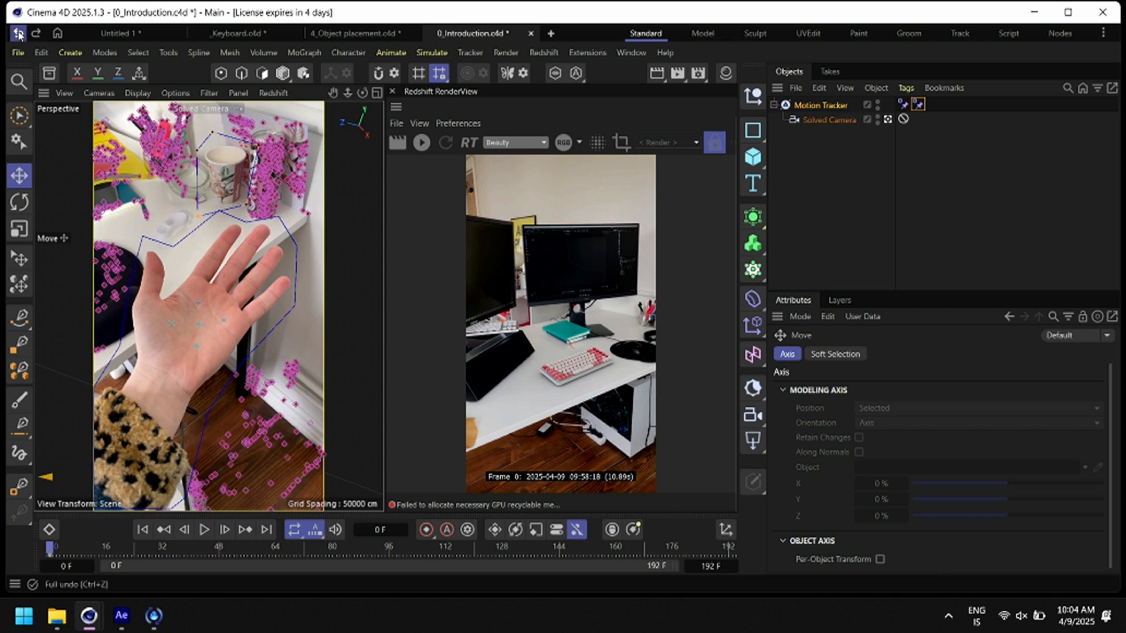
Undo the changes until the cup mask is removed, and scrub to frame 90 and back to check the hand mask
key("ctrl+z")
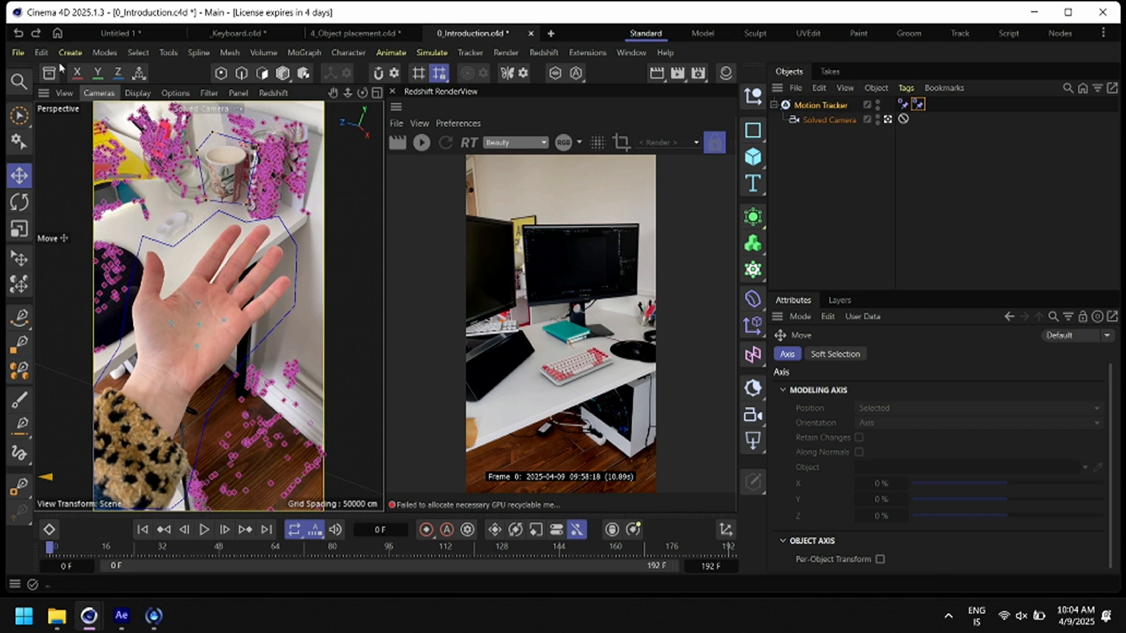
left_click(18, 33)
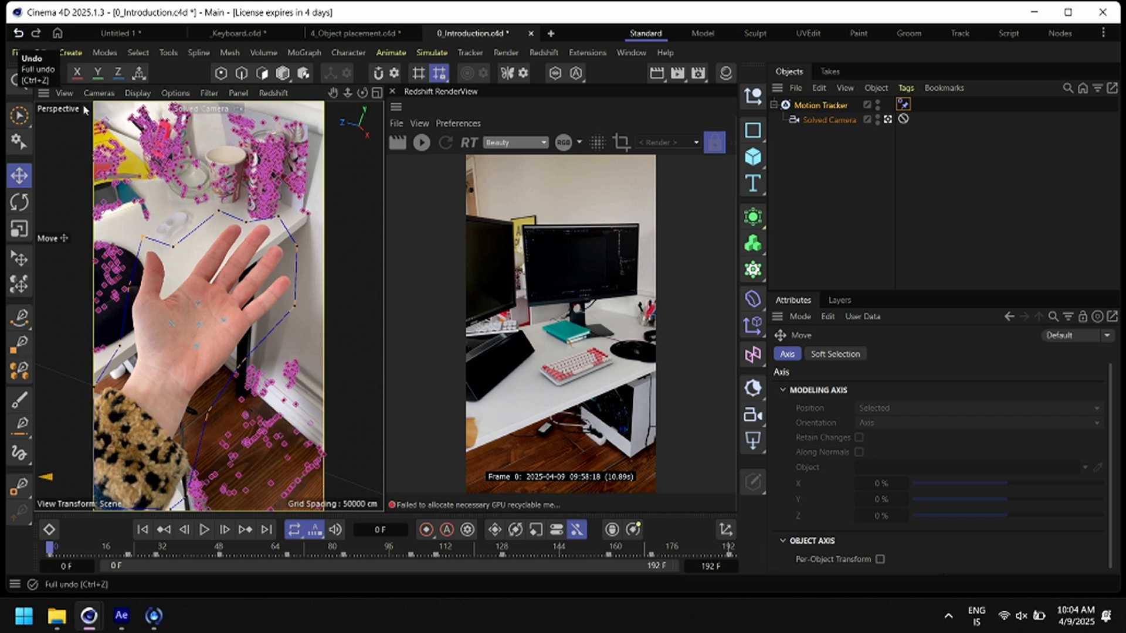
left_click_drag(57, 549, 368, 549)
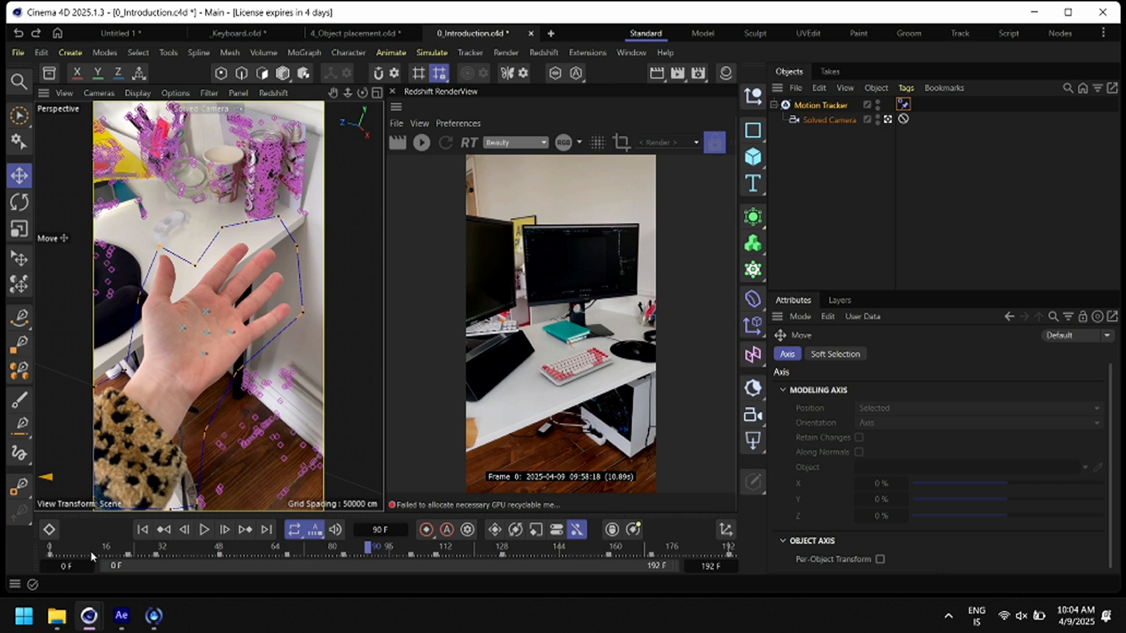
left_click_drag(64, 554, 15, 575)
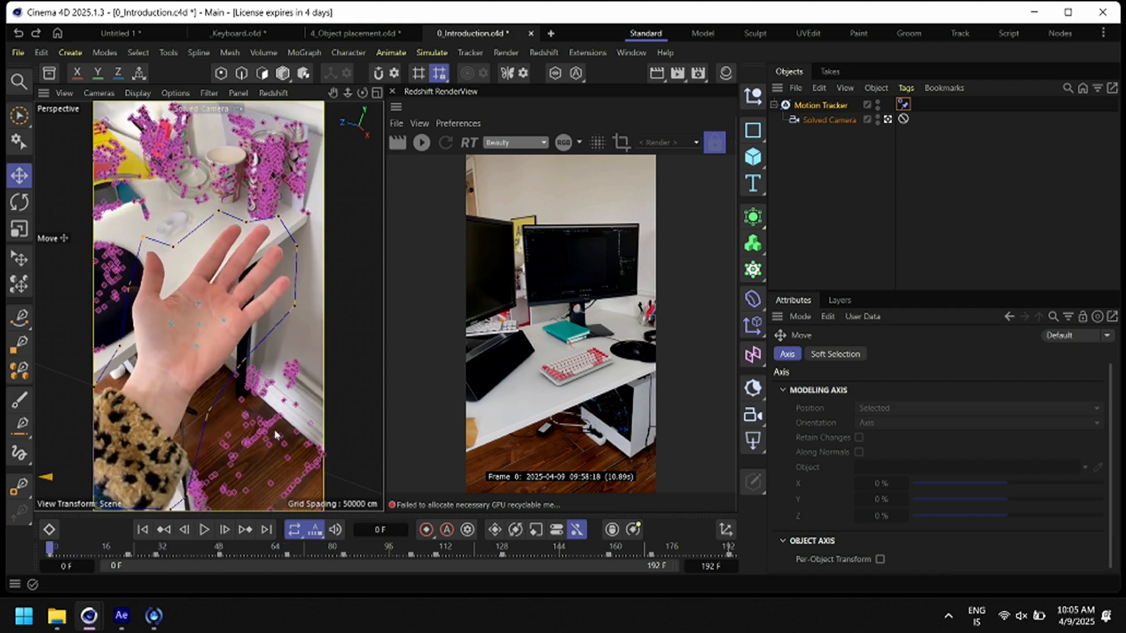
Open the 2_TrackSolved project file from the ProjectFiles2 folder
left_click(18, 53)
left_click(67, 149)
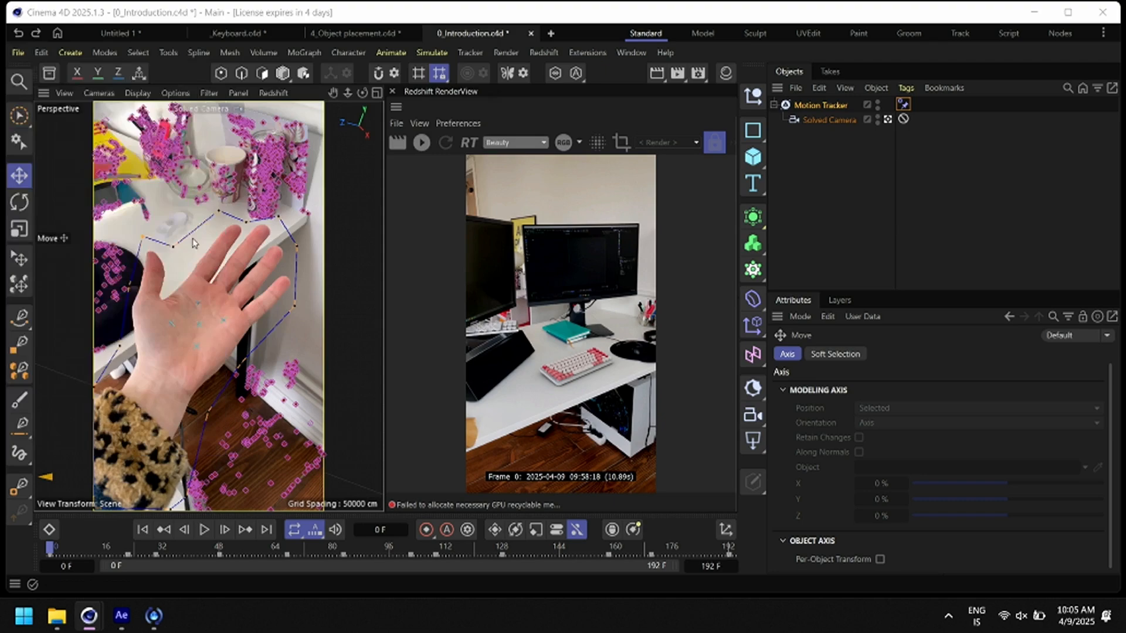
left_click_drag(219, 42, 596, 113)
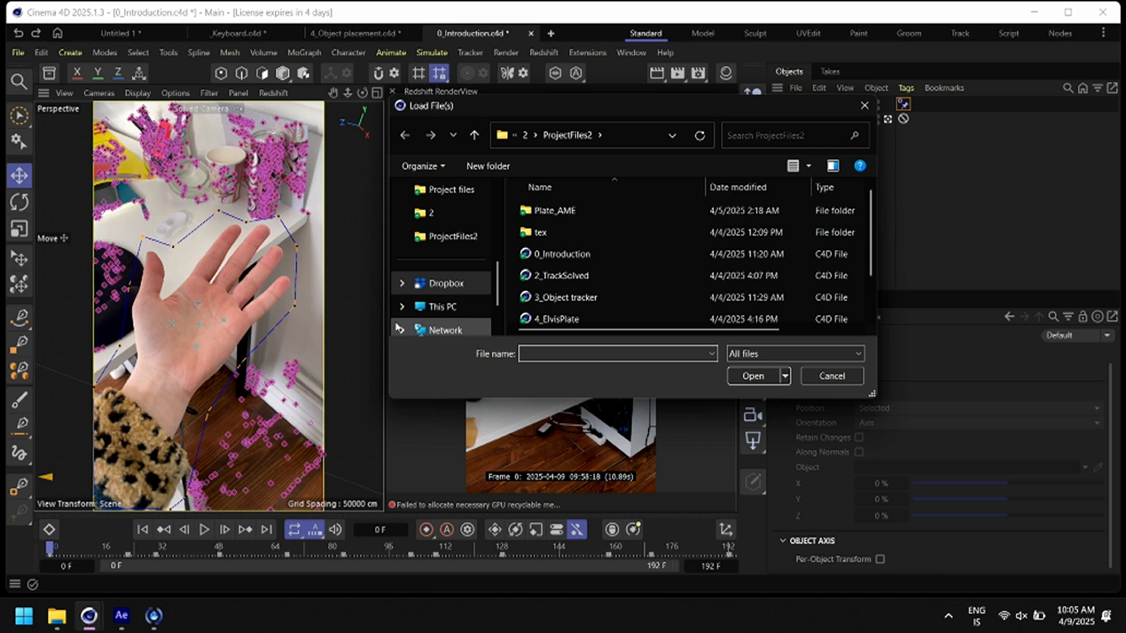
double_click(590, 279)
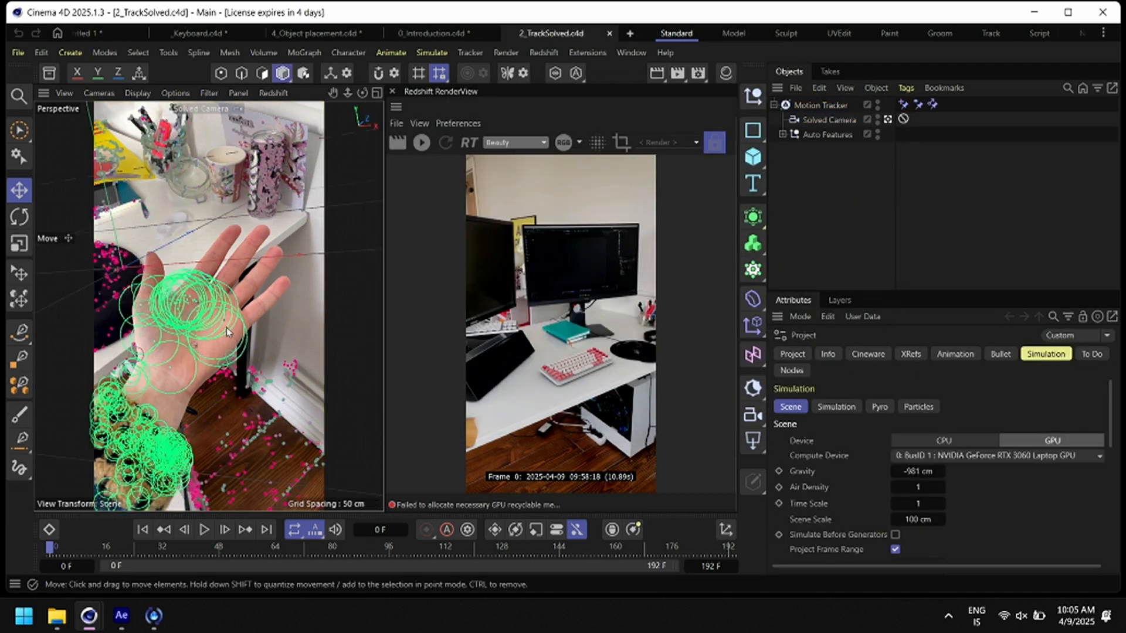
Scrub the solved footage between frames 0 and 74 to examine how the tracks follow the hand and background
left_click_drag(69, 552, 310, 552)
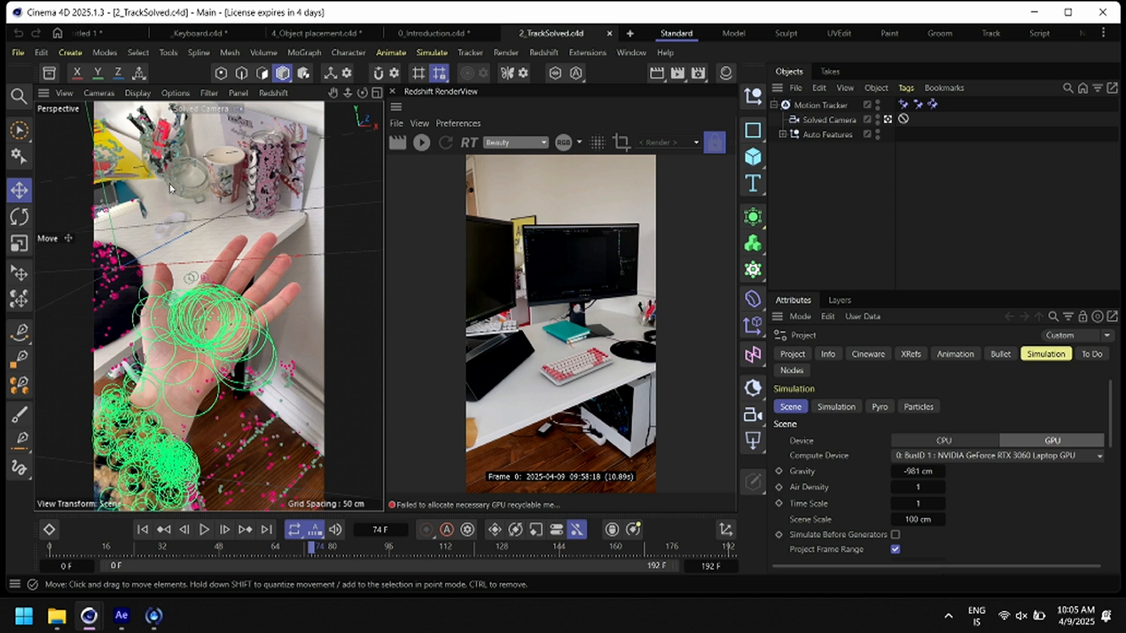
left_click_drag(82, 553, 49, 557)
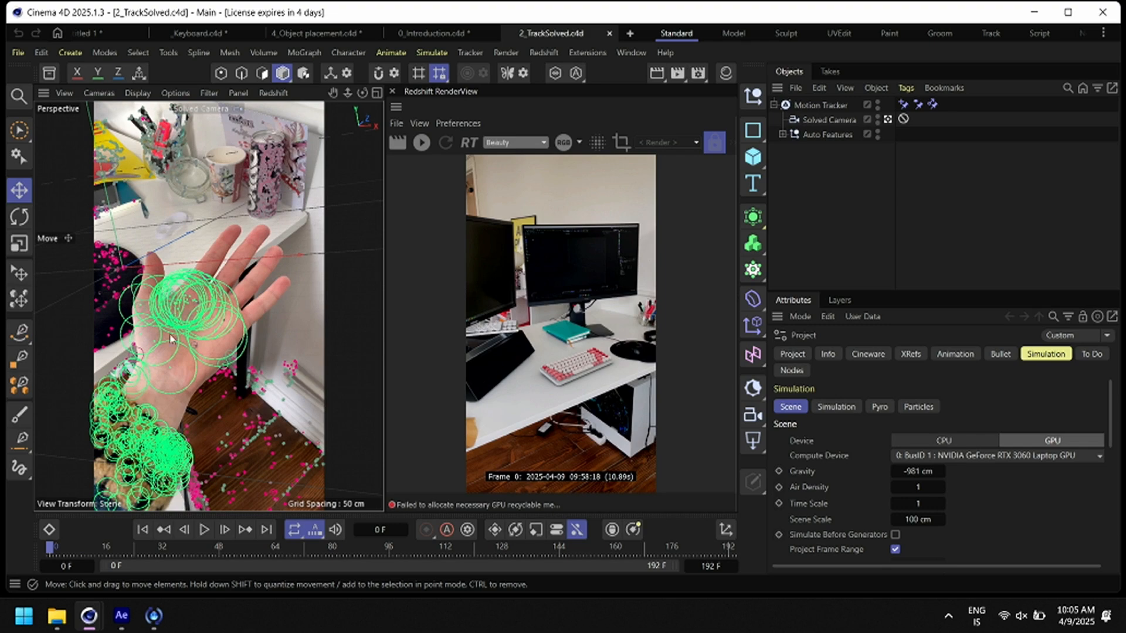
left_click_drag(50, 548, 16, 562)
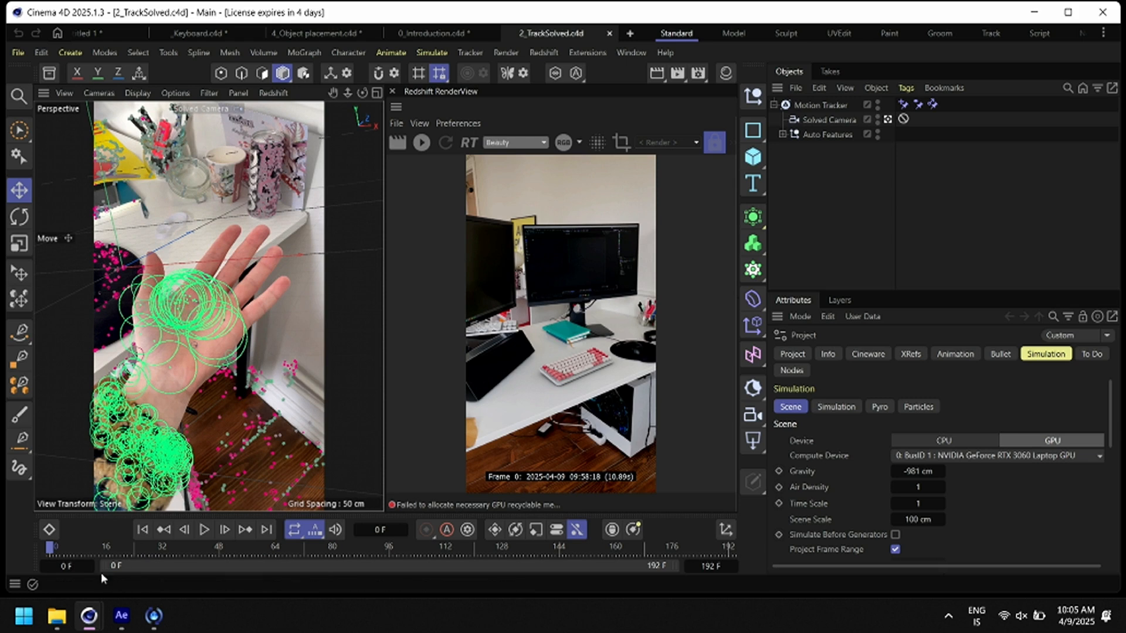
left_click_drag(49, 551, 234, 551)
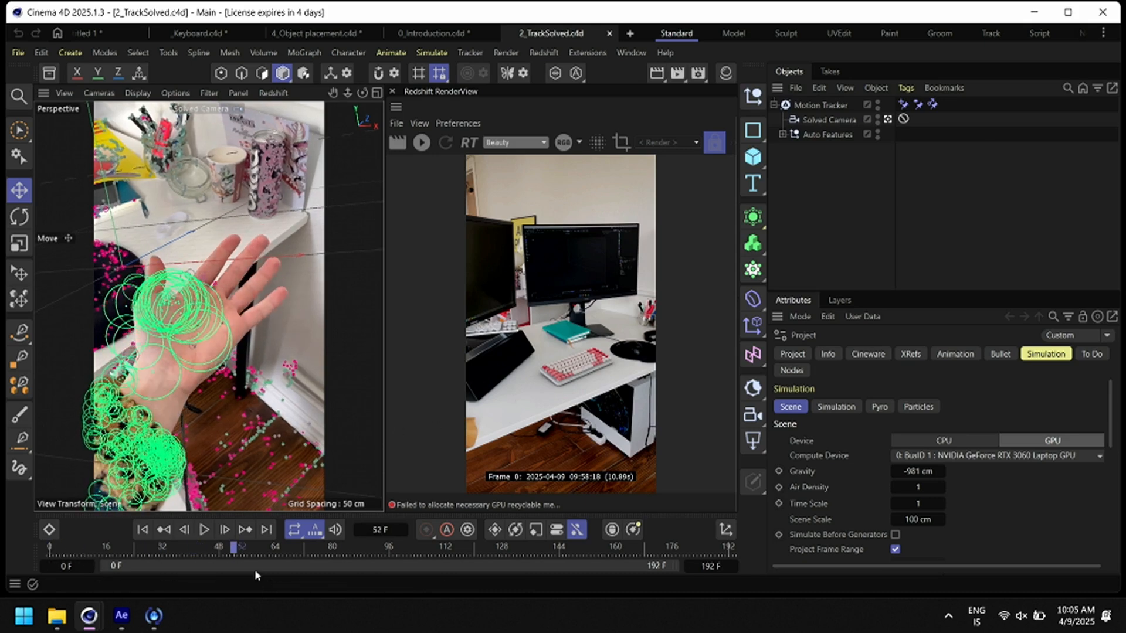
left_click_drag(230, 554, 49, 554)
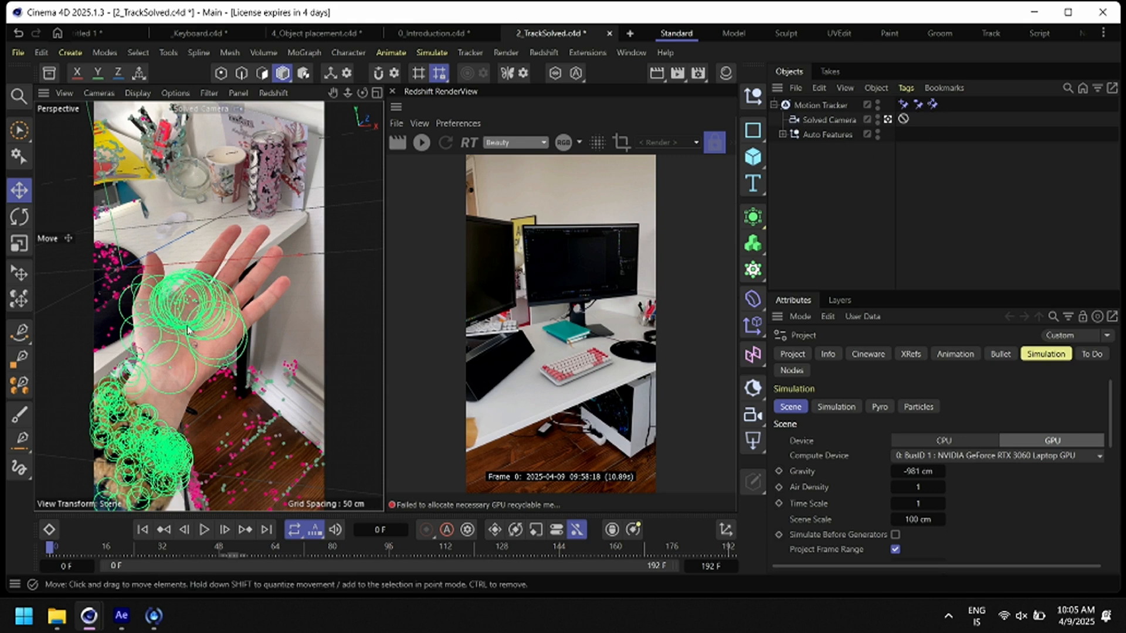
left_click_drag(162, 557, 219, 544)
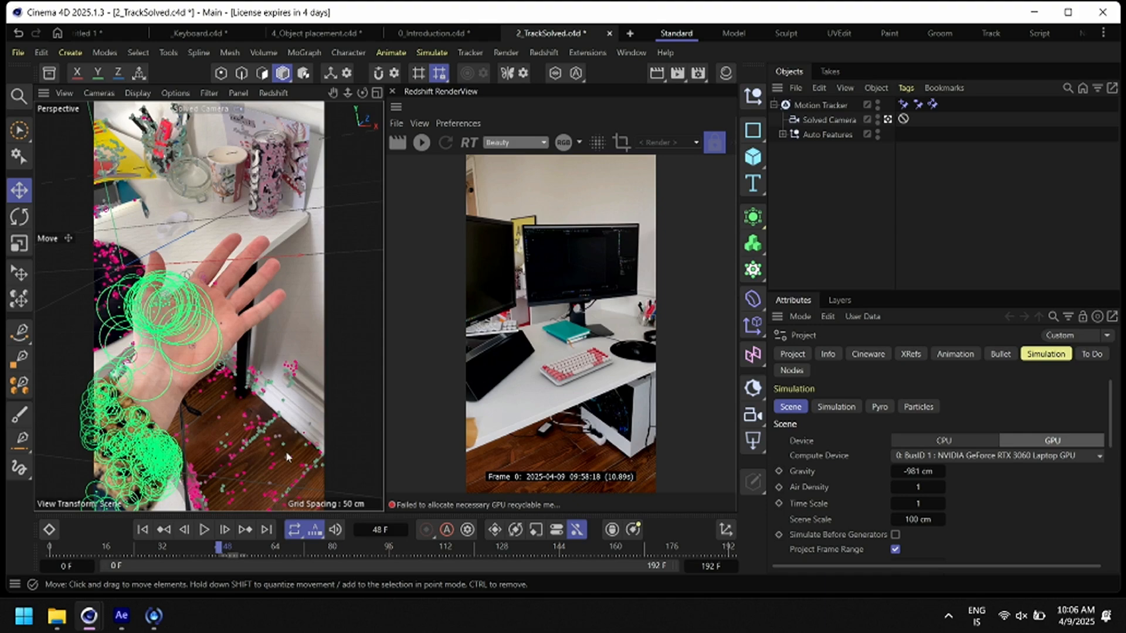
left_click_drag(77, 542, 19, 585)
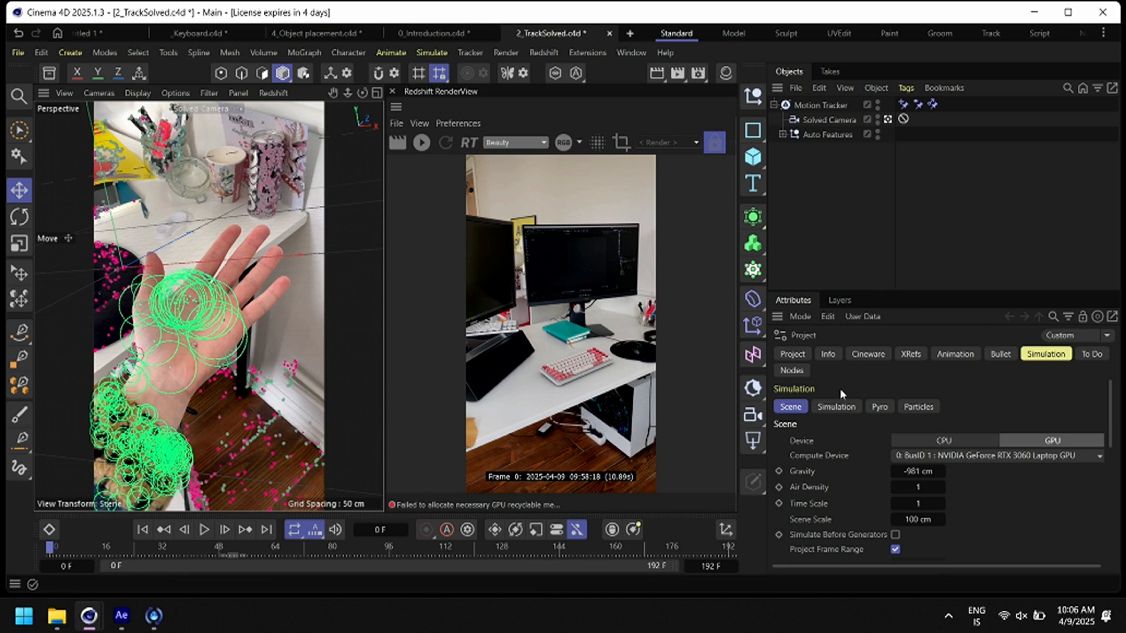
View the Motion Tracker's 3D Solve settings and check the solved footage at frames 40, 0 and 20
left_click(831, 110)
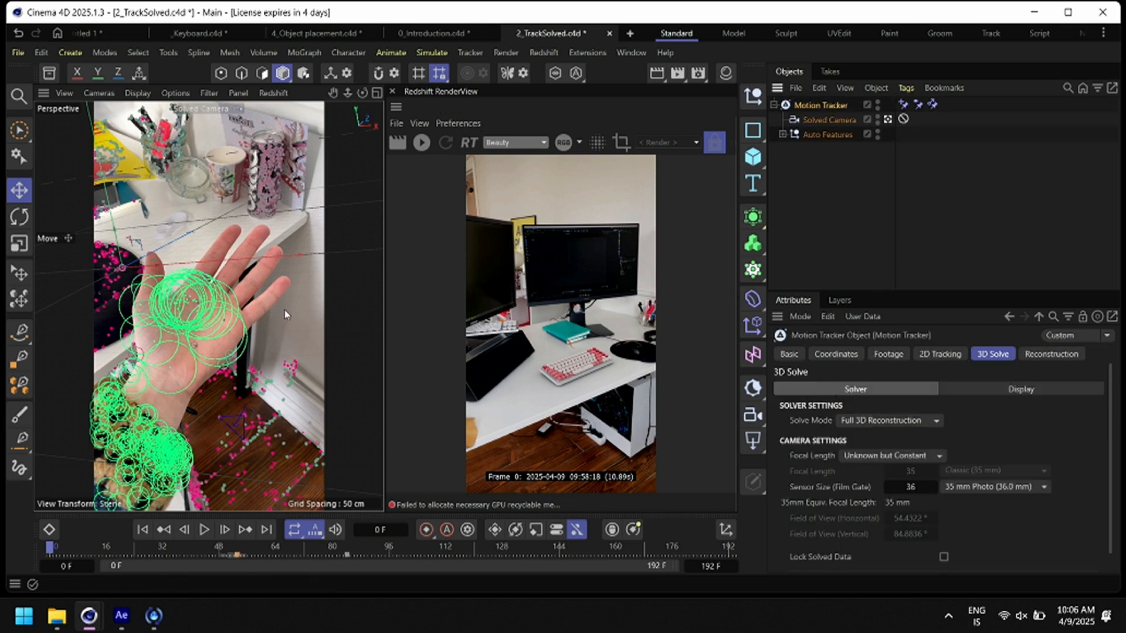
left_click(195, 555)
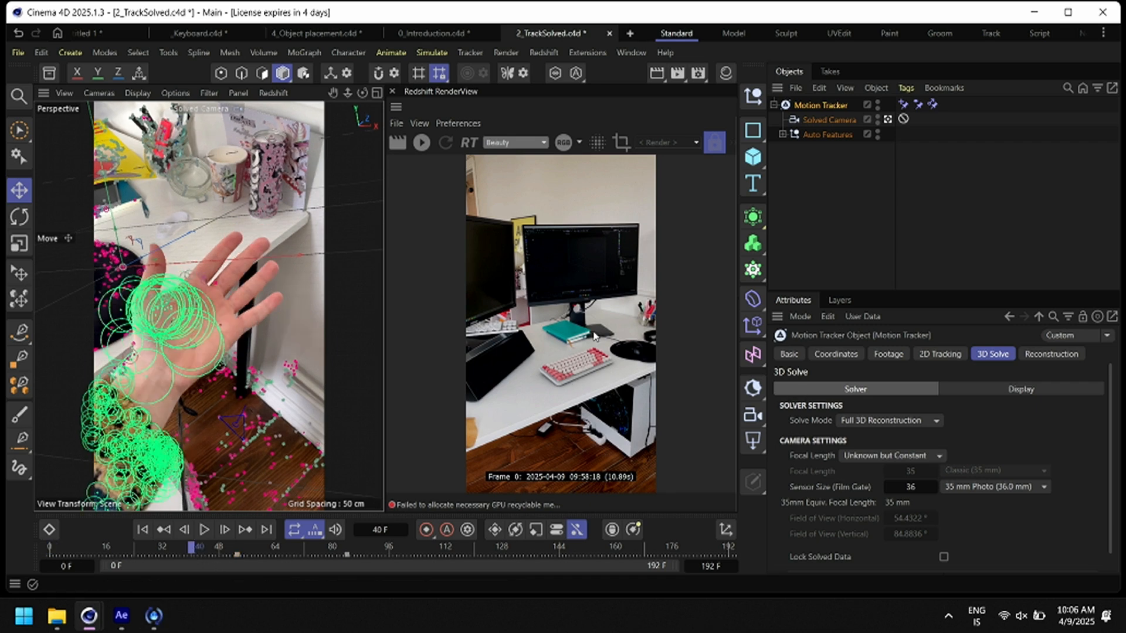
left_click_drag(157, 549, 50, 550)
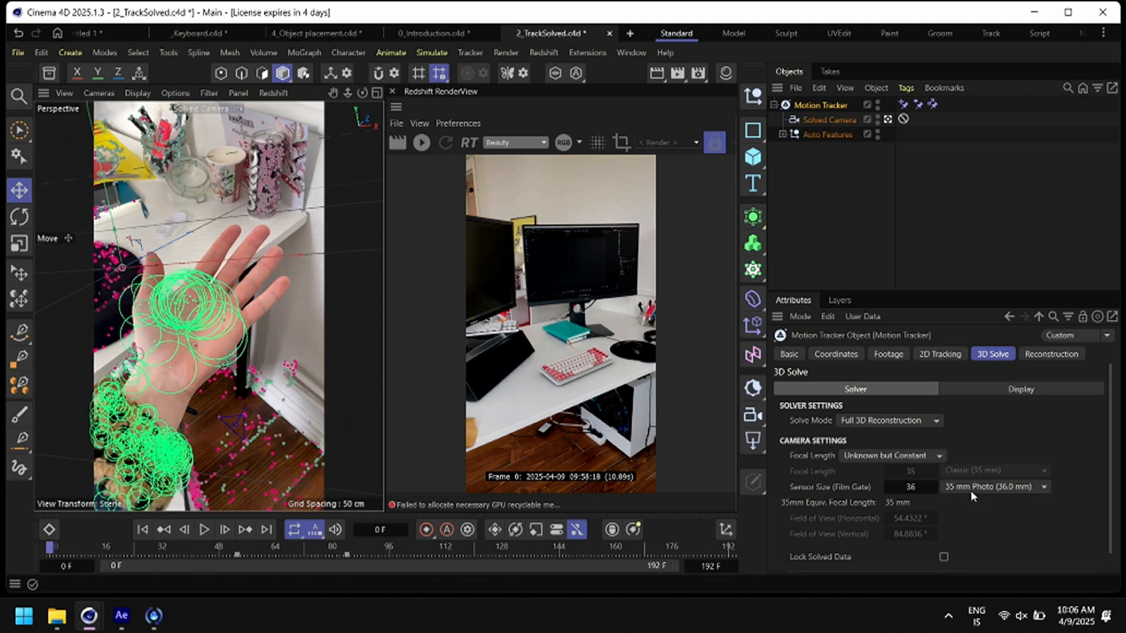
left_click(119, 546)
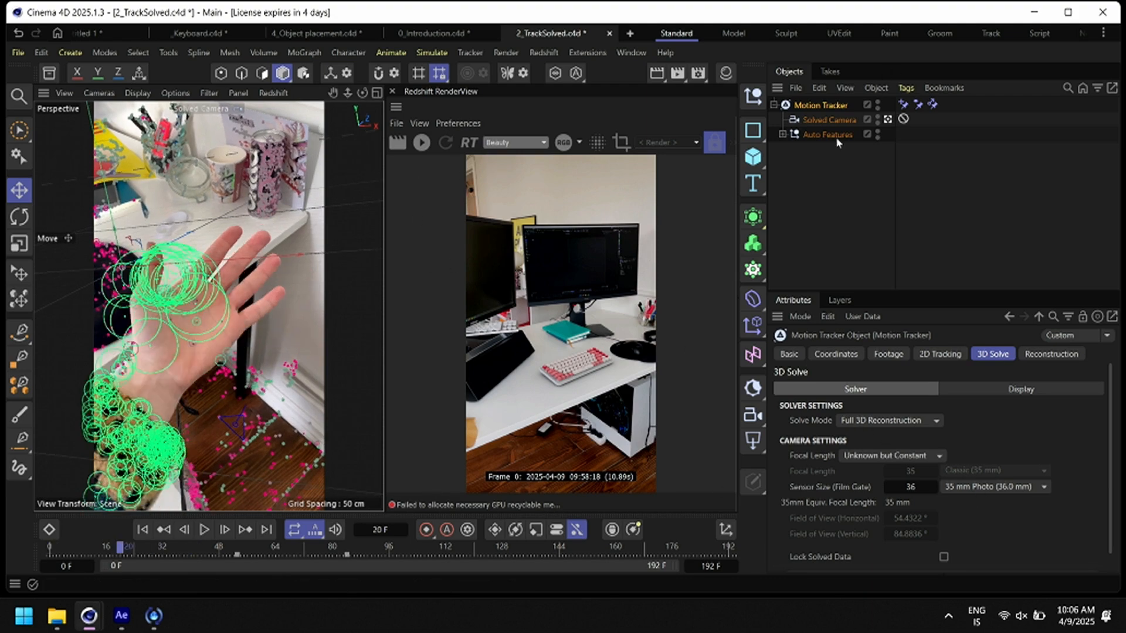
Examine the features grouped under Auto Features, then collapse the group and clear the selection
left_click(782, 134)
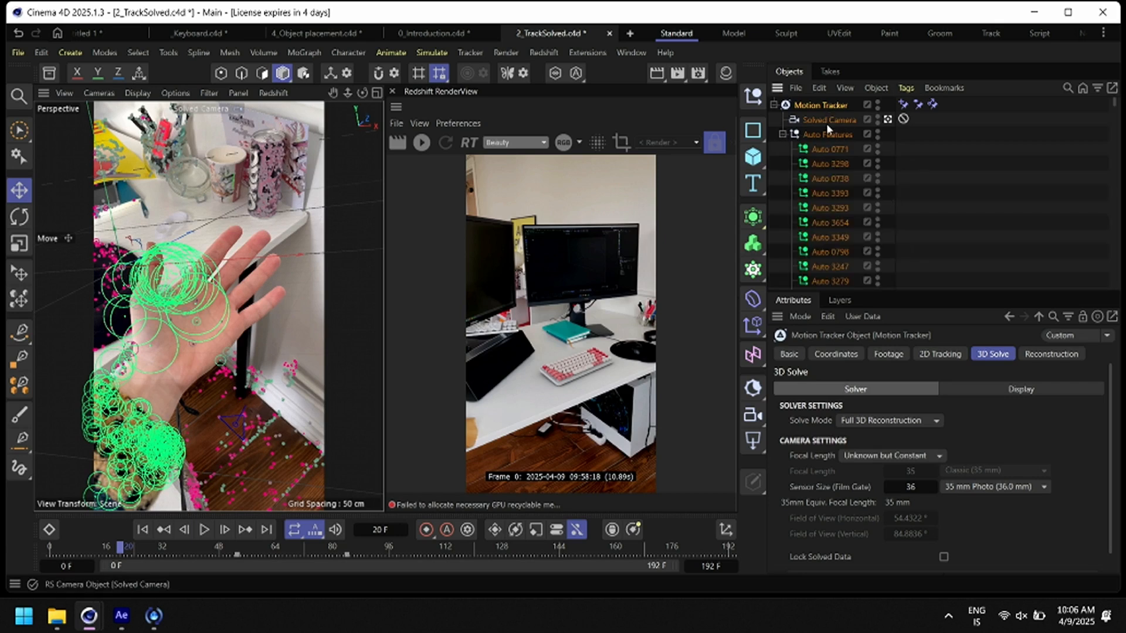
left_click(782, 134)
left_click(855, 136)
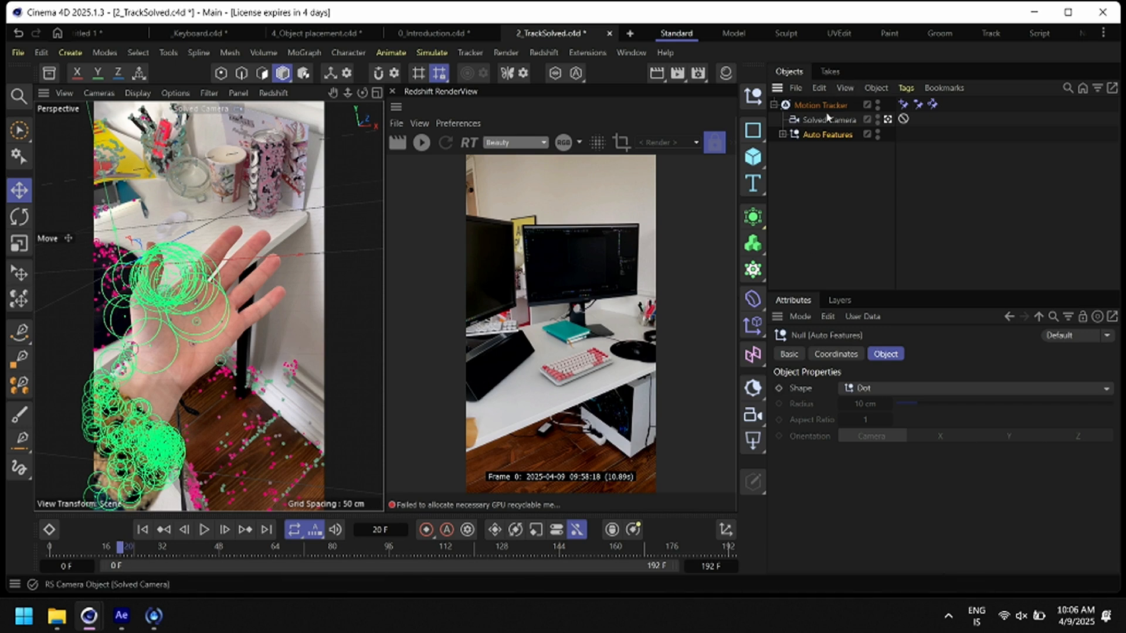
left_click(782, 134)
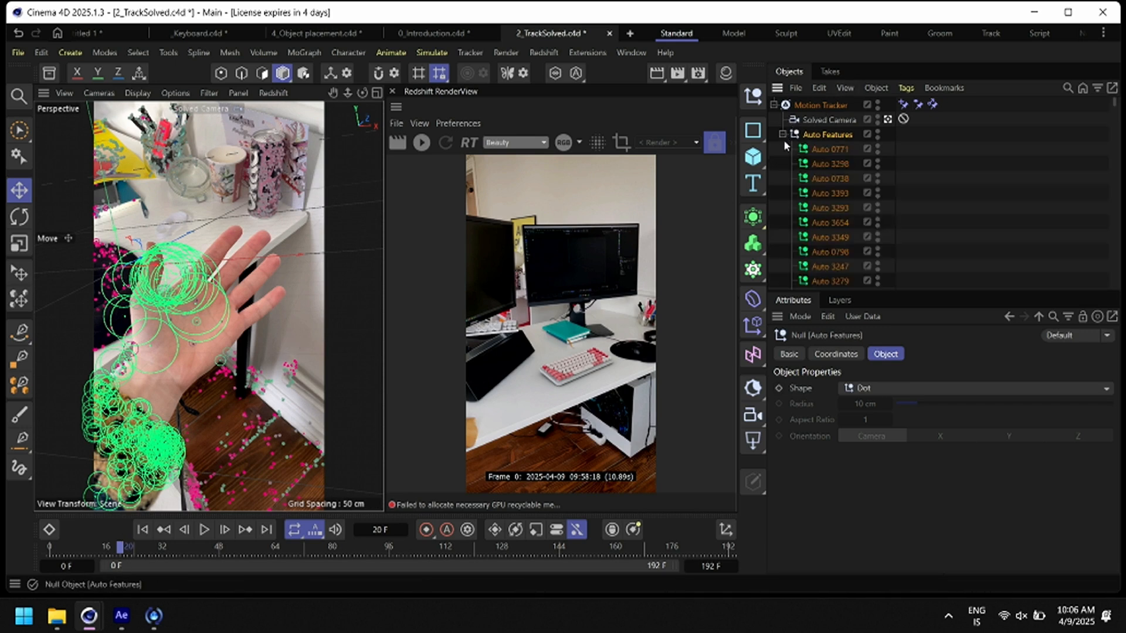
left_click(782, 134)
left_click(855, 175)
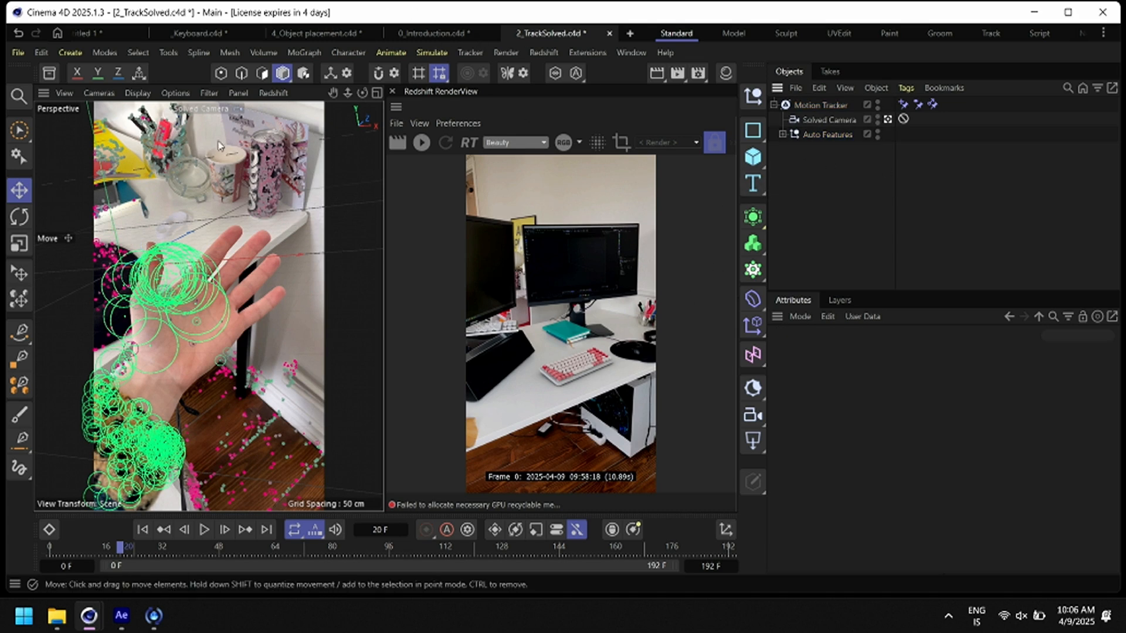
Add an Object Tracker to the scene and check its linked motion tracker and assigned tracks
left_click(474, 53)
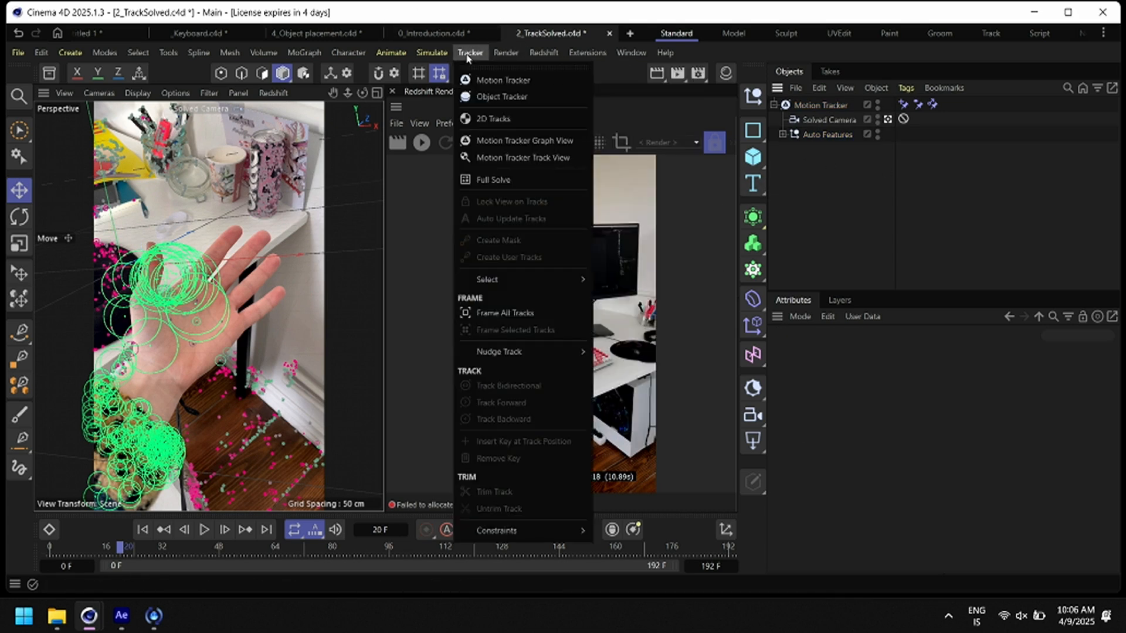
left_click(498, 93)
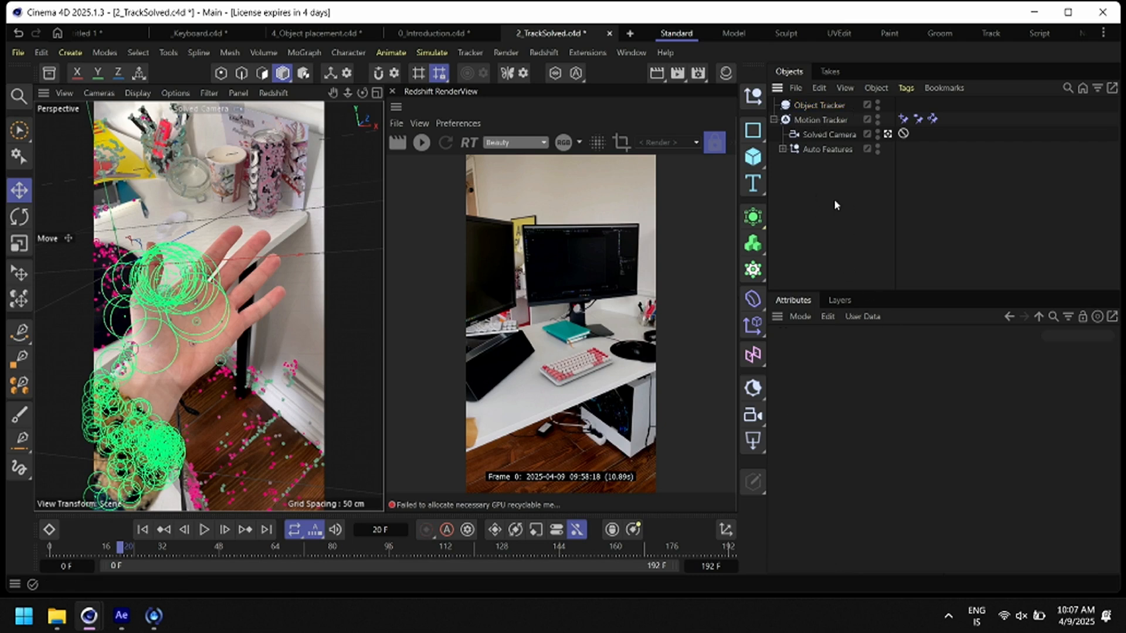
left_click(815, 121)
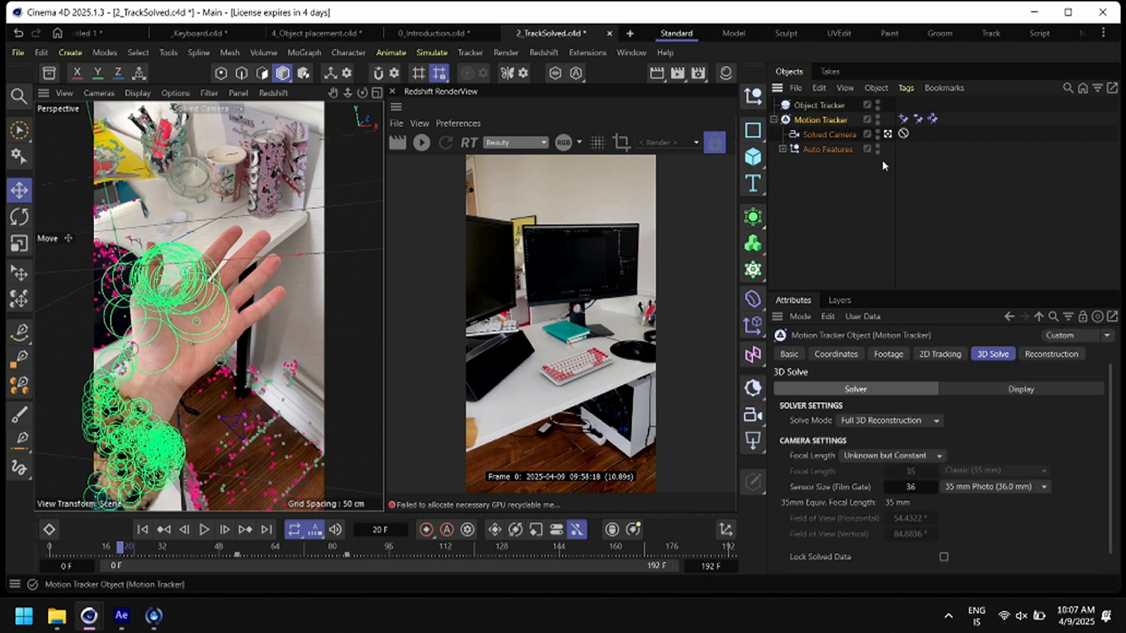
left_click(825, 104)
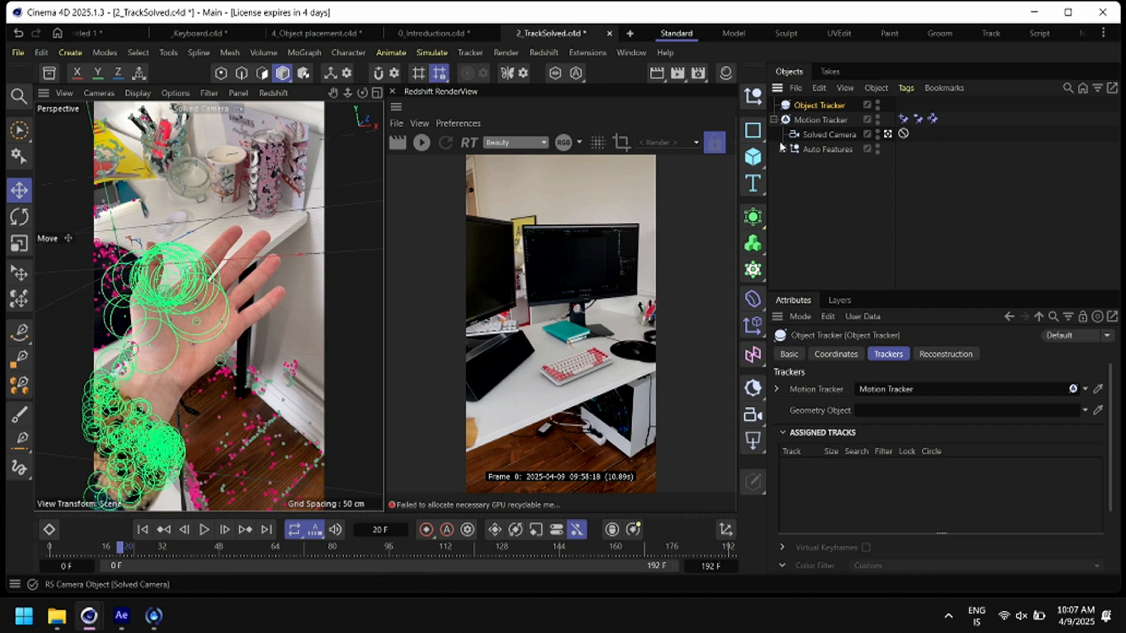
left_click(785, 160)
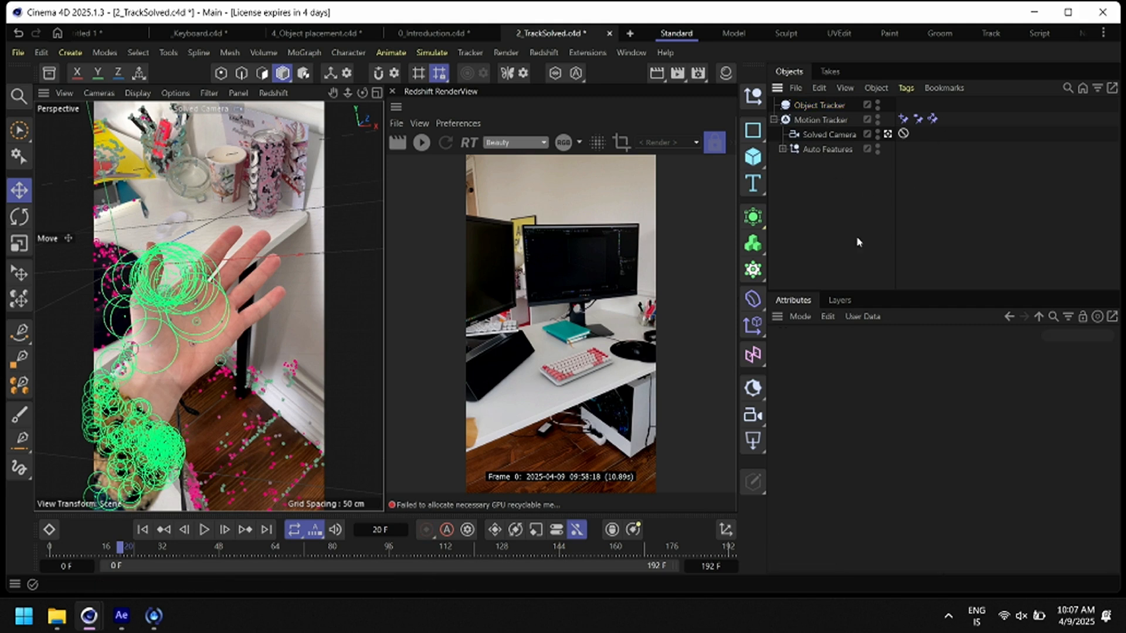
Assign the Motion Tracker's manual tracks User 00 to User 04 to the Object Tracker, and check its assigned tracks
left_click(815, 120)
left_click(886, 354)
left_click(840, 354)
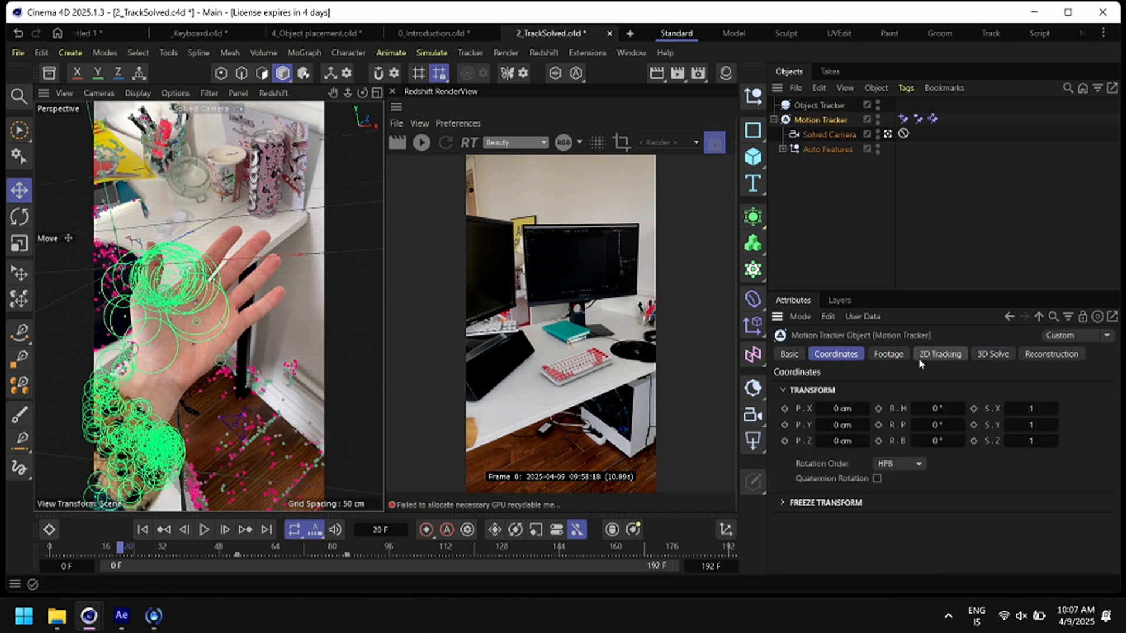
left_click(932, 354)
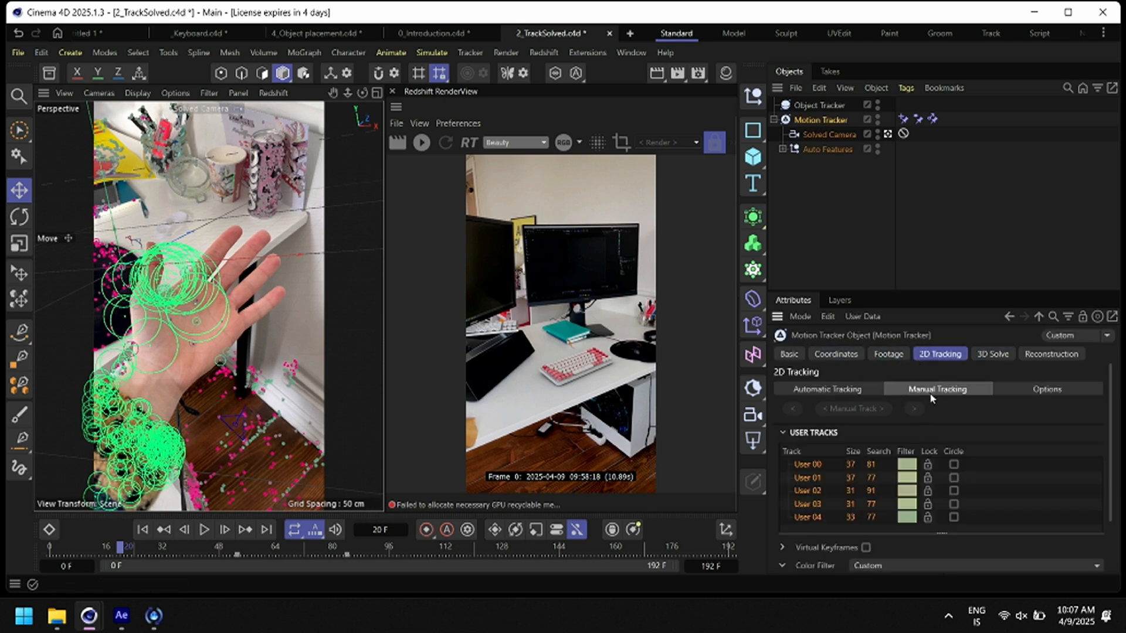
scroll(902, 417, "down", 3)
left_click_drag(811, 463, 792, 394)
right_click(810, 464)
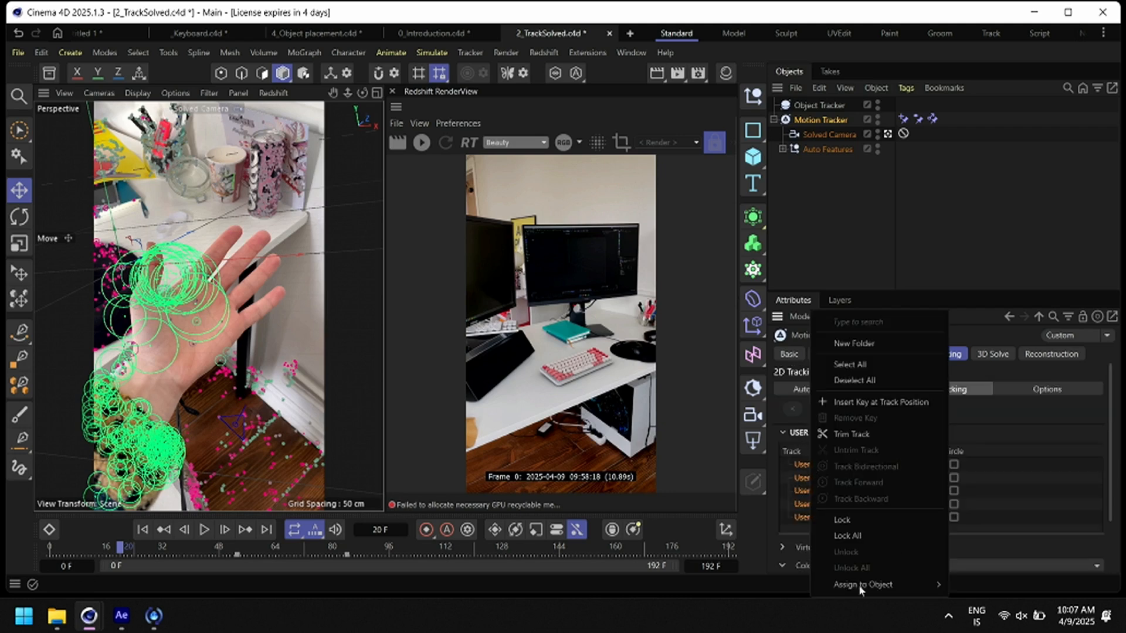
mouse_move(865, 585)
left_click(956, 585)
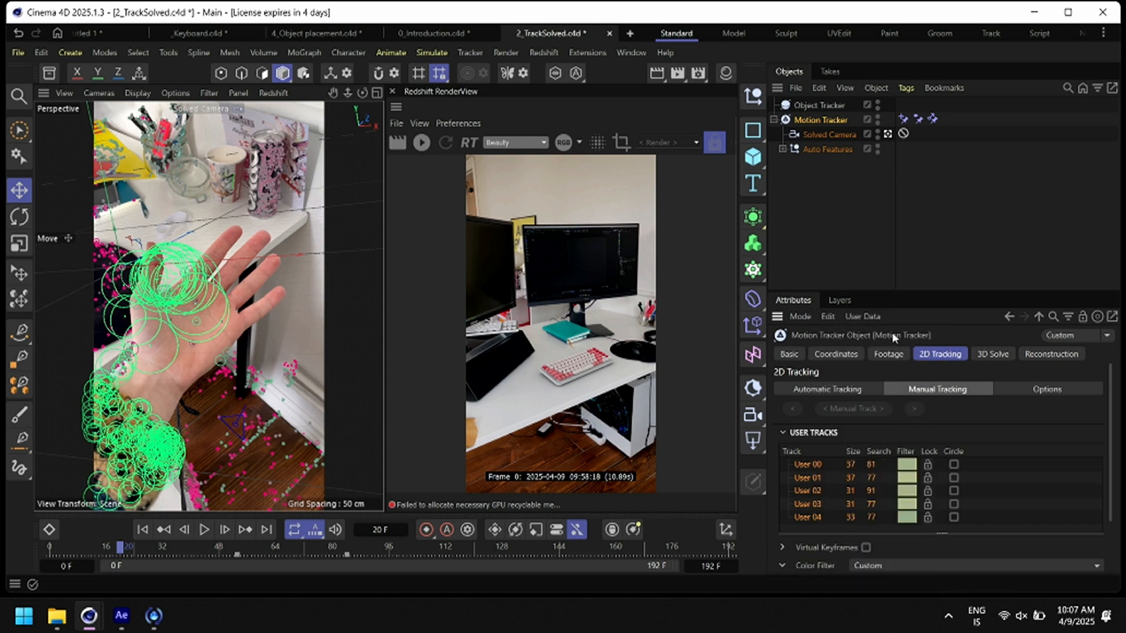
left_click(815, 104)
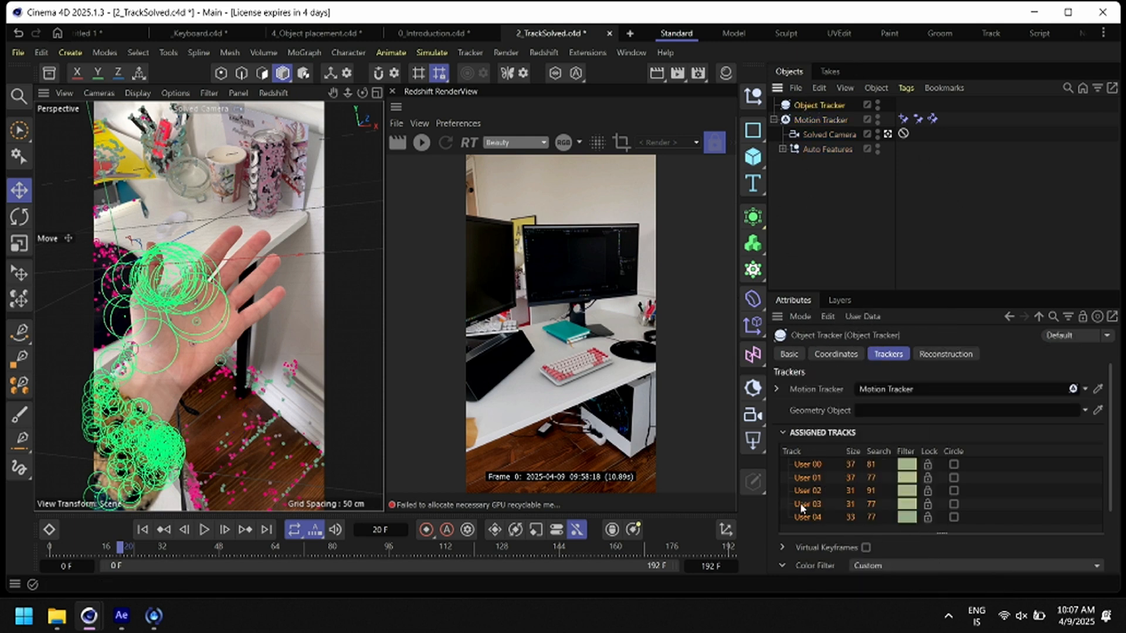
Review the Object Tracker's assigned tracks, color filter settings and Geometry Object field
scroll(835, 463, "down", 3)
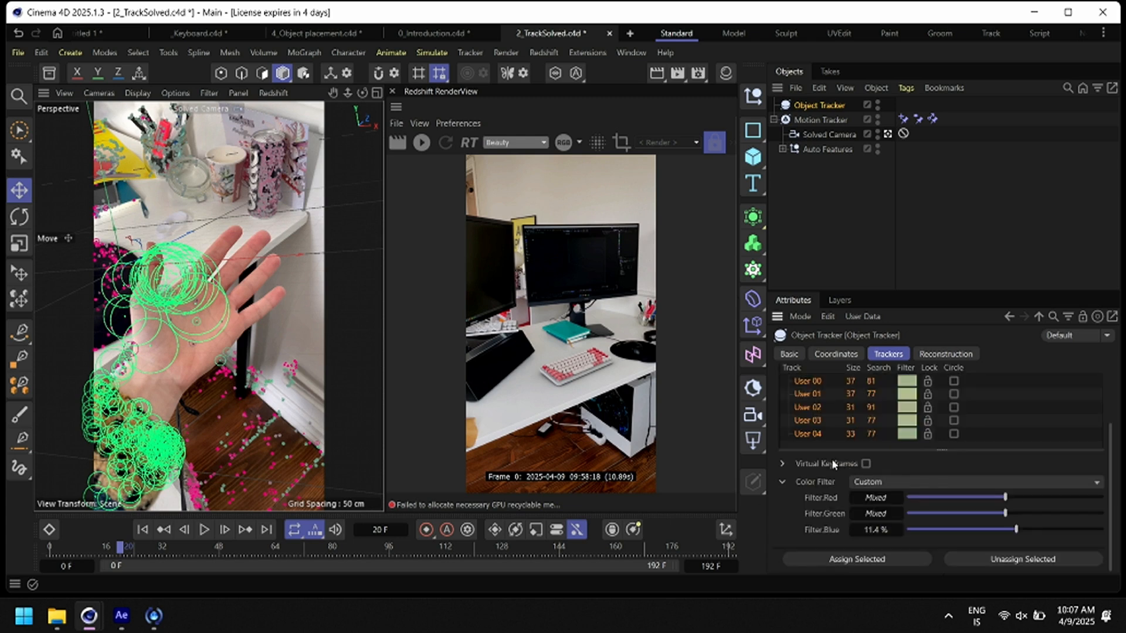
scroll(828, 445, "up", 3)
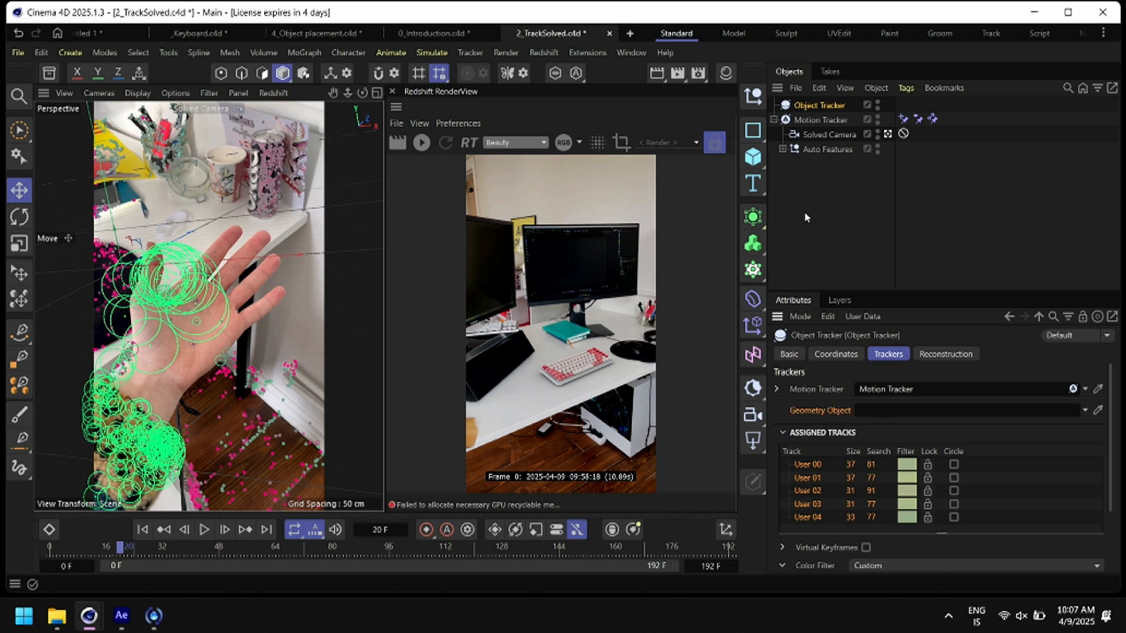
left_click(834, 213)
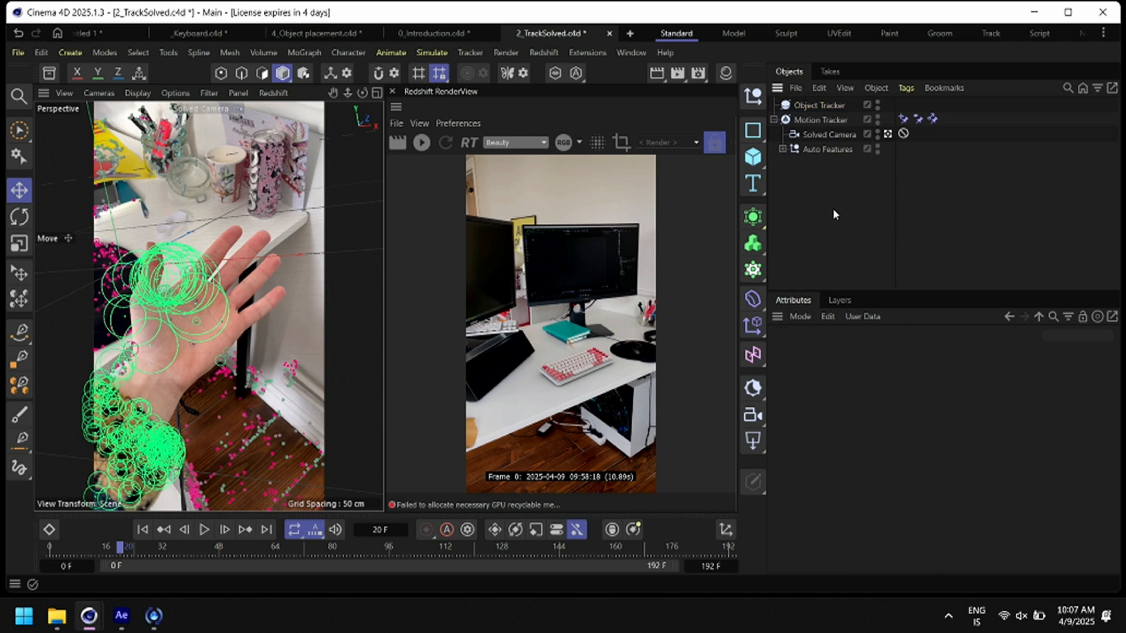
left_click(819, 105)
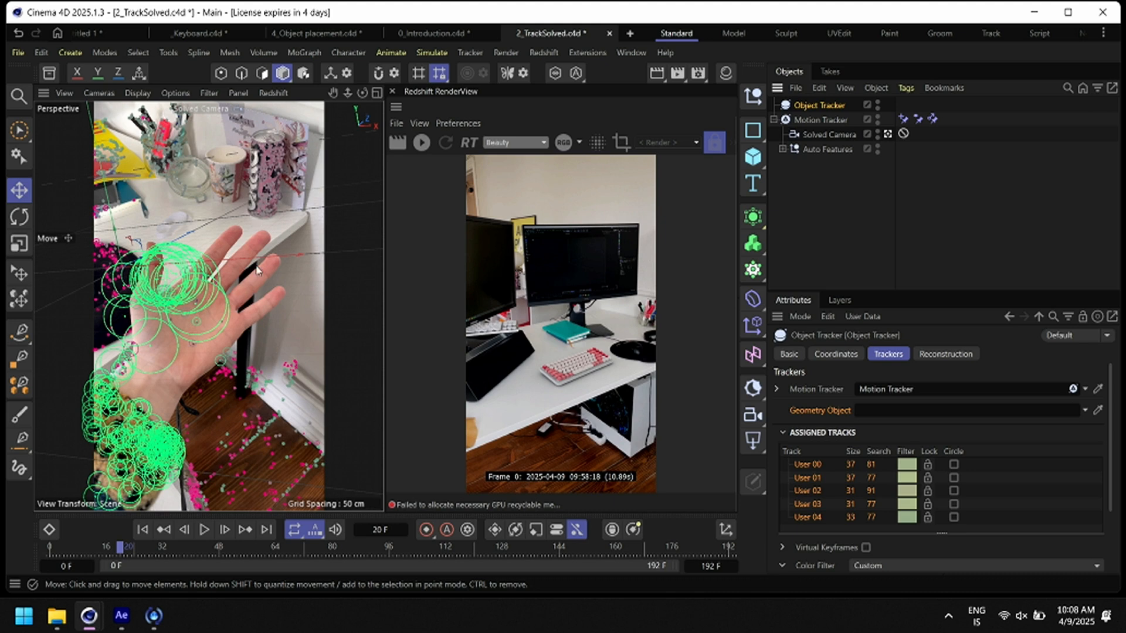
Add a Plane object to the scene and close the Redshift RenderView
left_click(753, 157)
left_click(812, 208)
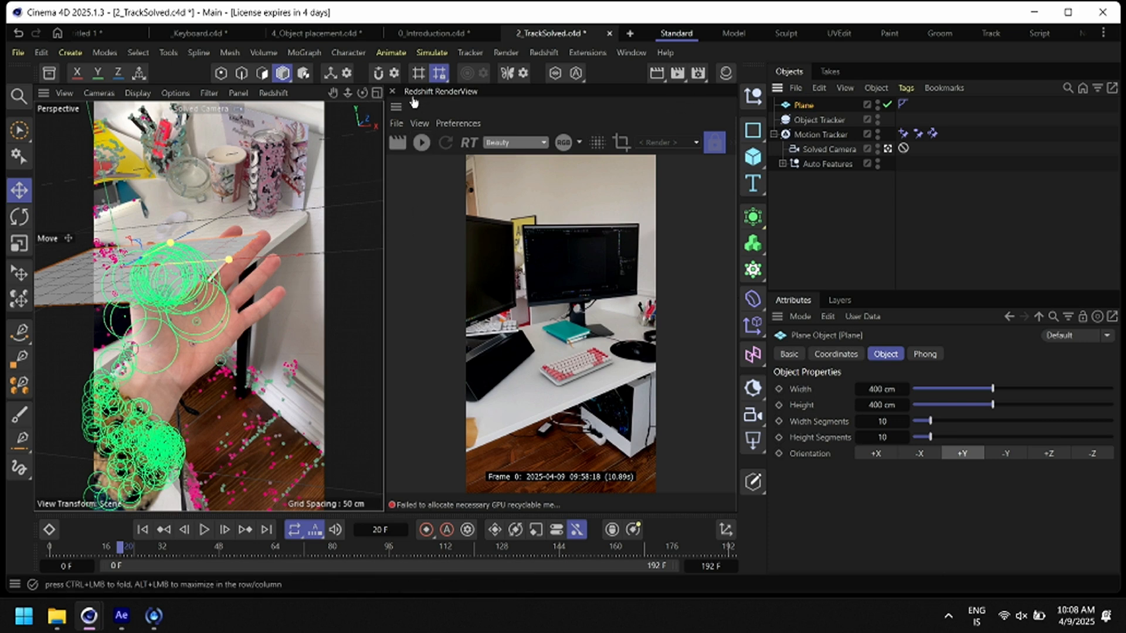
left_click(393, 92)
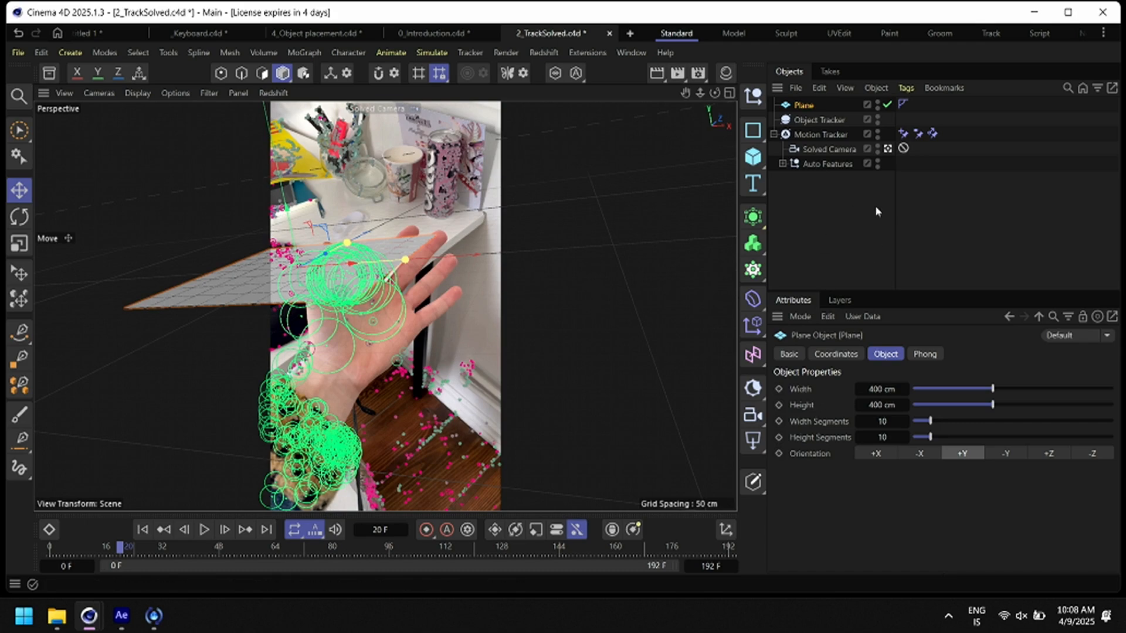
Compare the plane's position with the tracked points and Solved Camera, from the default camera and through the Solved Camera
left_click(814, 236)
left_click(887, 149)
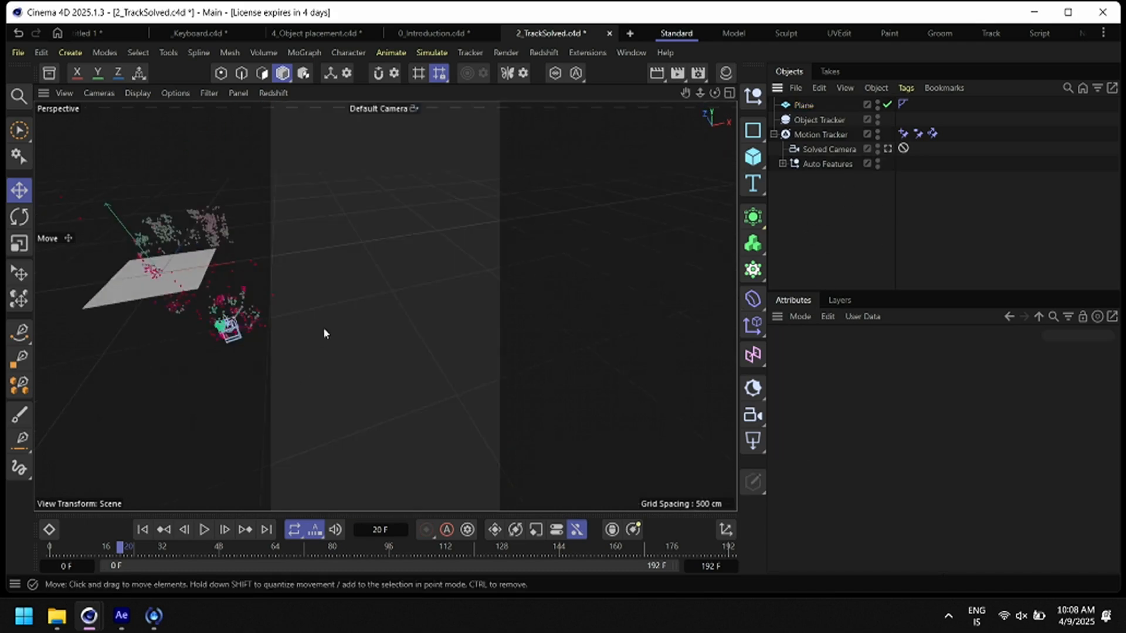
left_click_drag(423, 336, 212, 274, "alt")
scroll(405, 242, "up", 5)
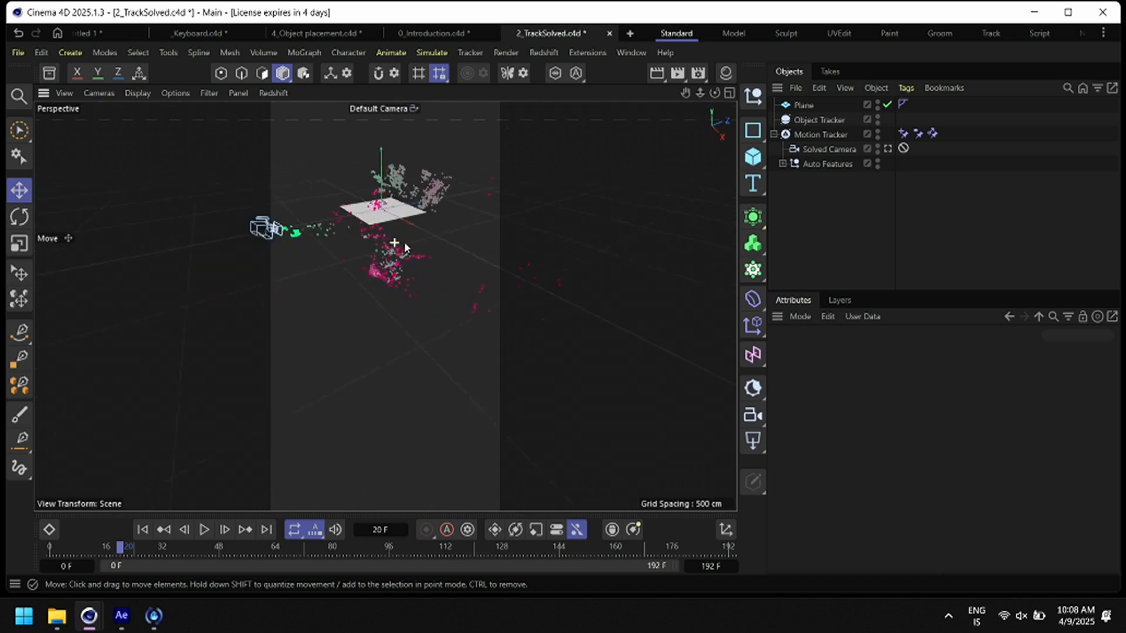
left_click_drag(411, 242, 404, 219, "alt")
left_click(403, 218)
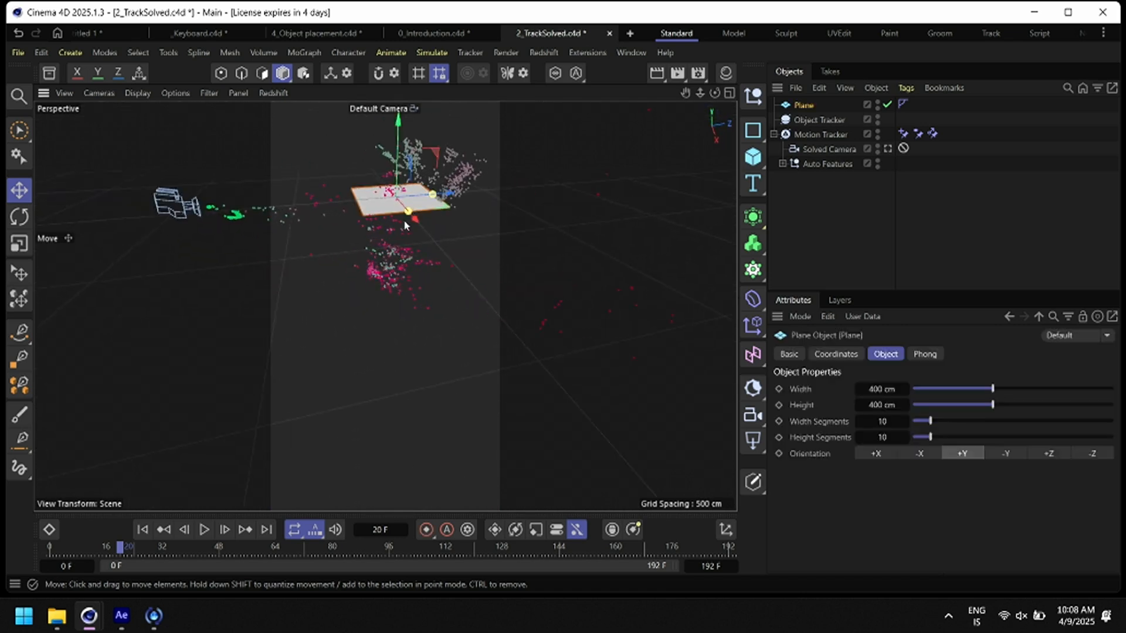
left_click_drag(369, 206, 409, 249, "alt")
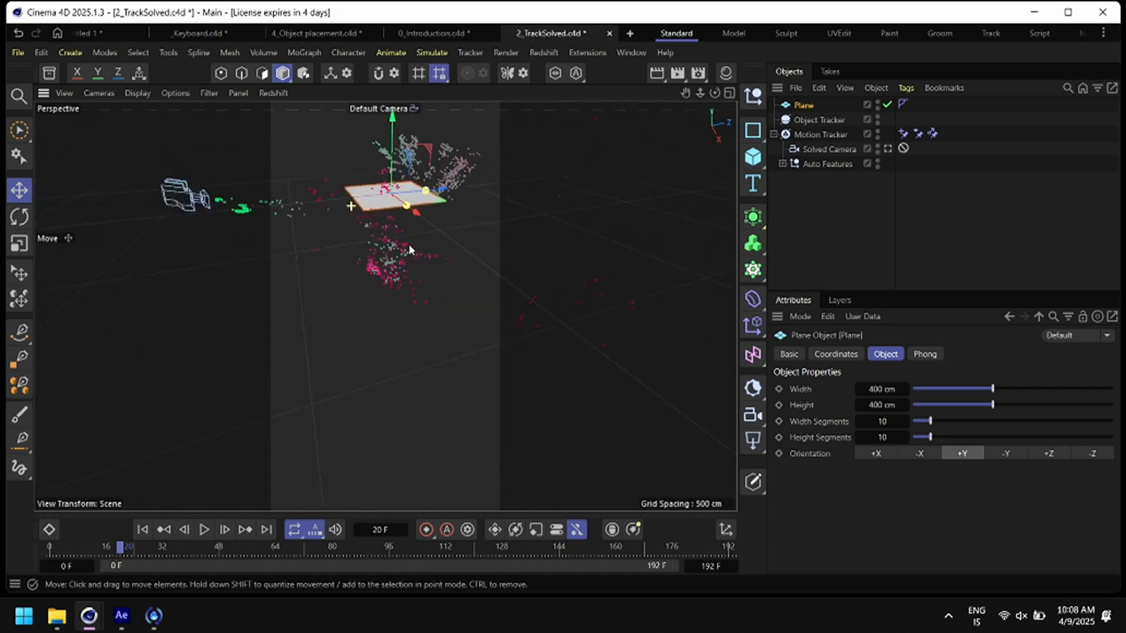
left_click(888, 148)
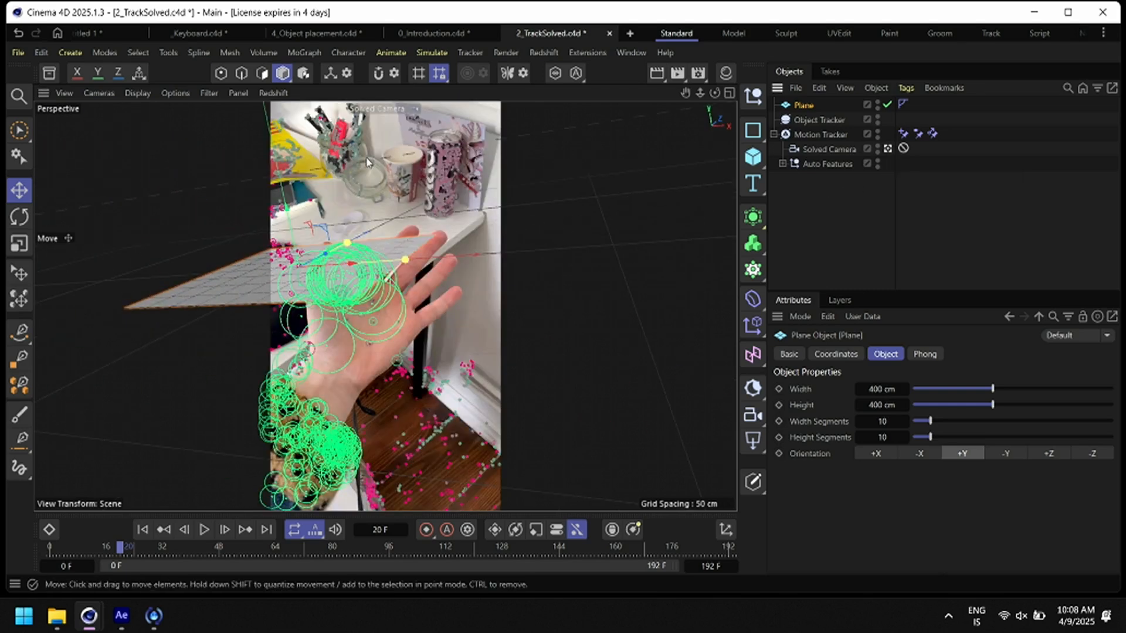
In the default camera view, move the plane onto the hand's tracked features in front of the Solved Camera
left_click(888, 149)
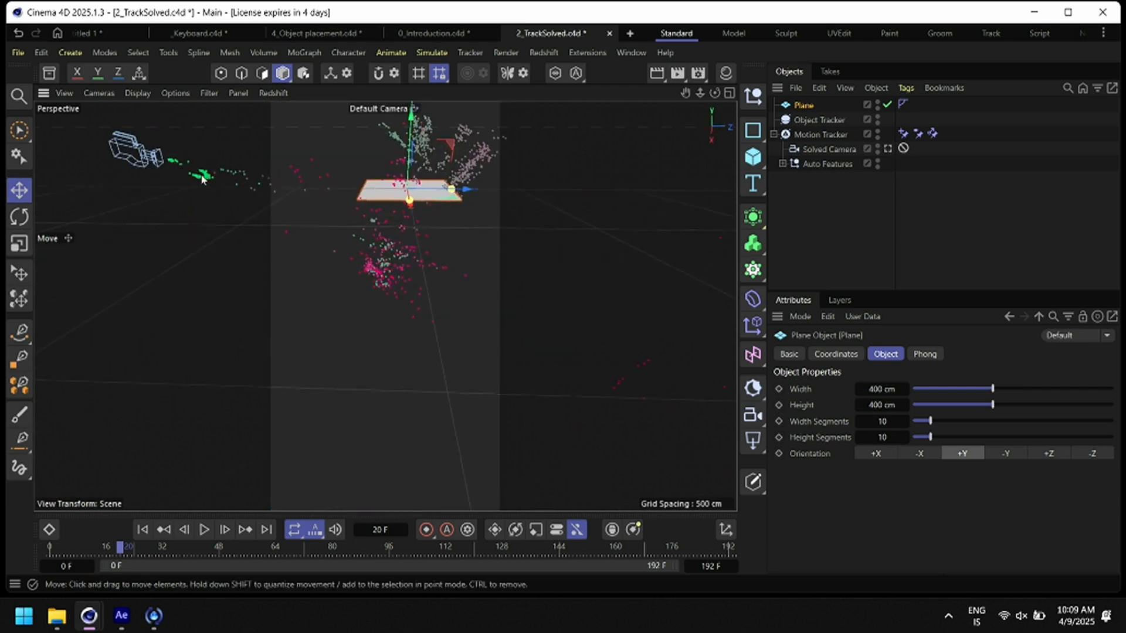
left_click_drag(467, 193, 394, 299)
left_click_drag(394, 299, 343, 310, "alt")
left_click_drag(389, 262, 414, 262)
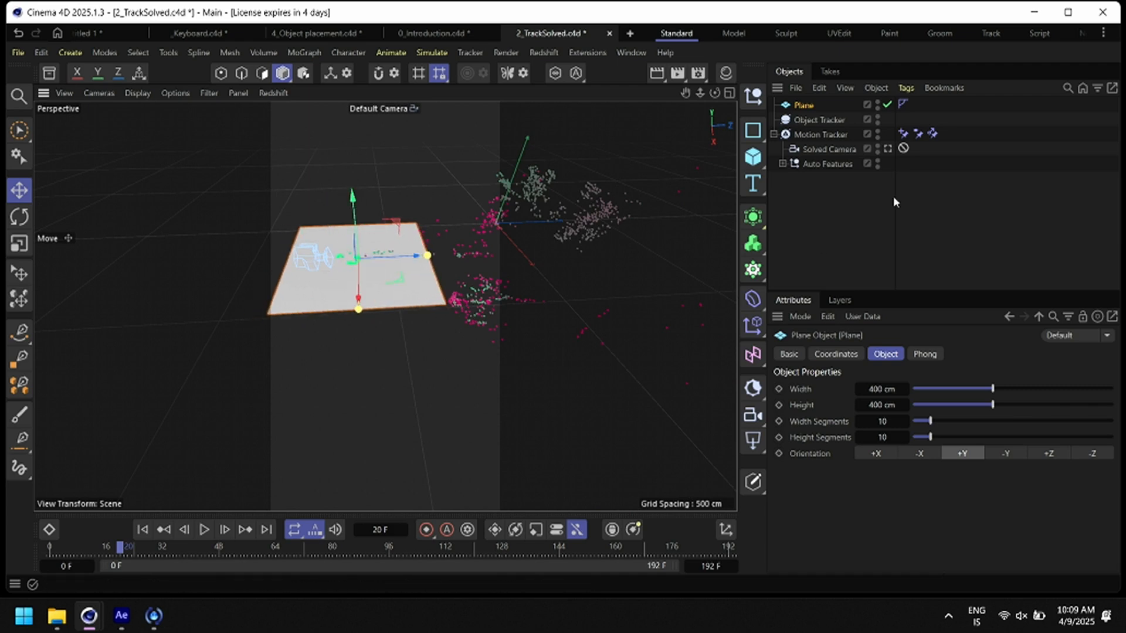
Through the Solved Camera, scale the plane down to roughly cover the palm and rotate it to the hand's angle
left_click(887, 148)
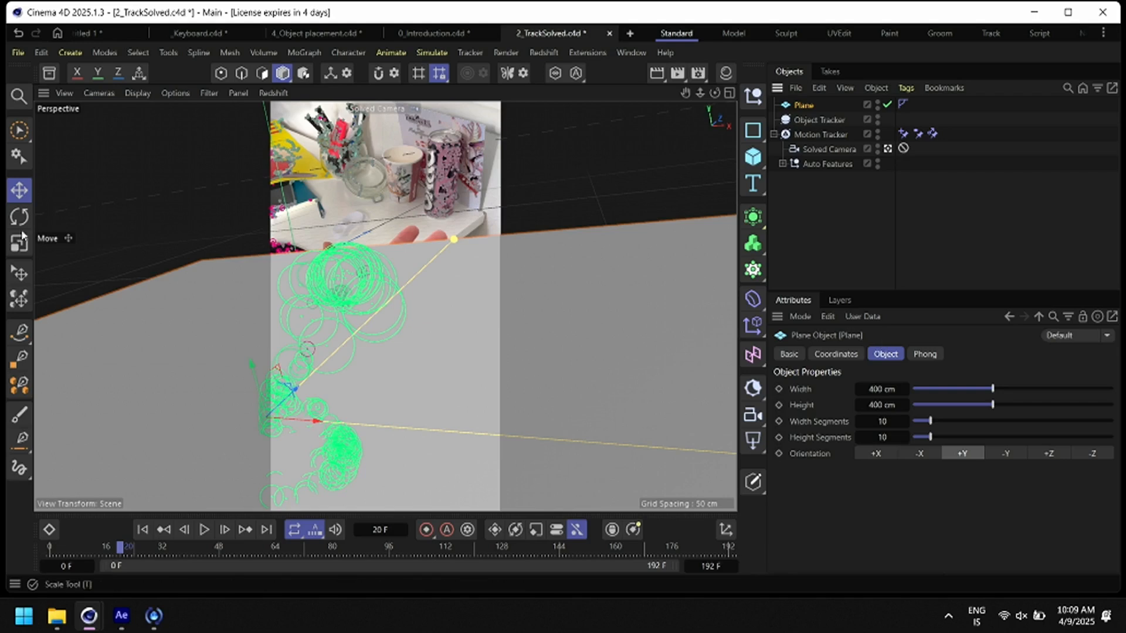
key("t")
left_click_drag(661, 314, 417, 456)
key("e")
key("r")
left_click_drag(407, 324, 386, 310)
key("e")
key("r")
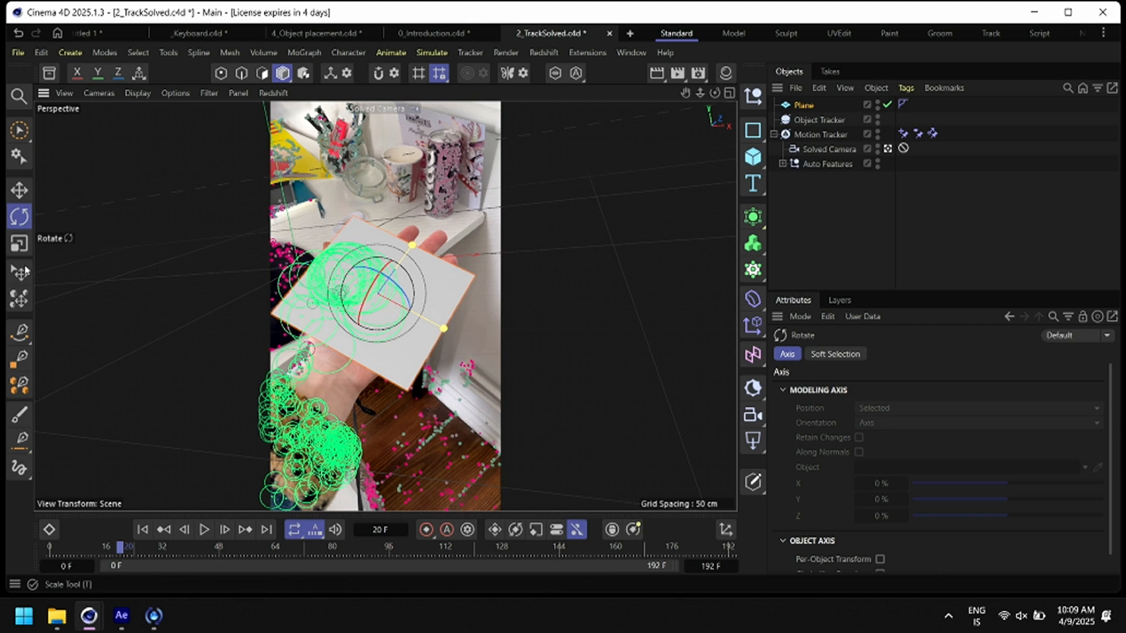
Refine the plane over the palm to about 47 cm square and adjust its rotation to match the hand
left_click(19, 243)
left_click_drag(516, 188, 226, 212)
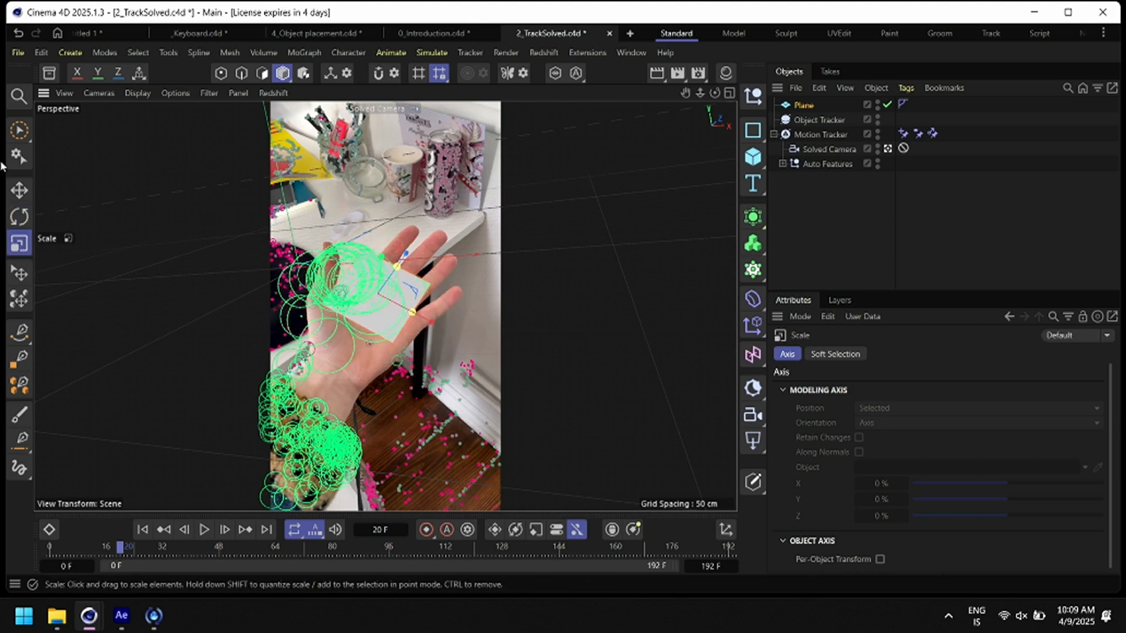
key("r")
left_click_drag(397, 303, 406, 272)
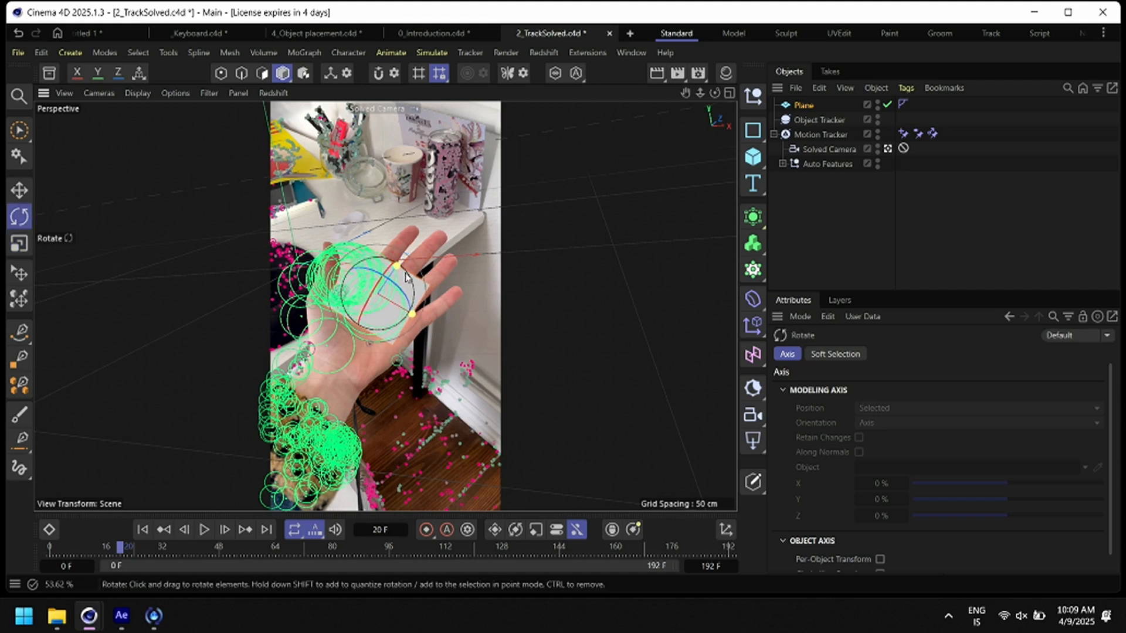
left_click(19, 243)
left_click_drag(371, 211, 618, 177)
key("r")
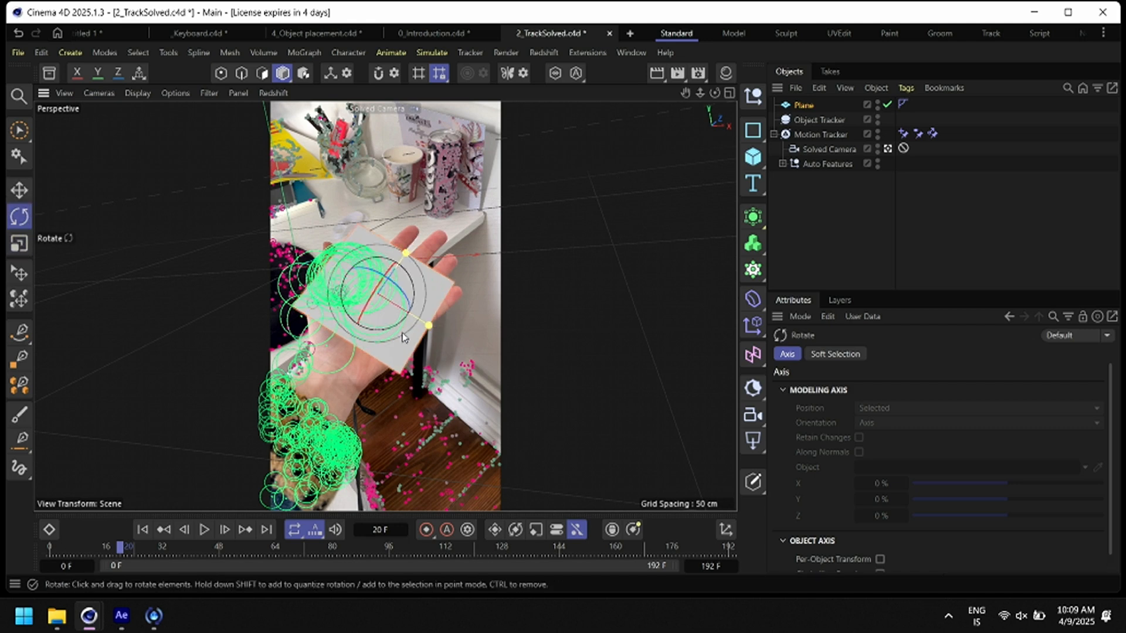
left_click_drag(385, 327, 379, 333)
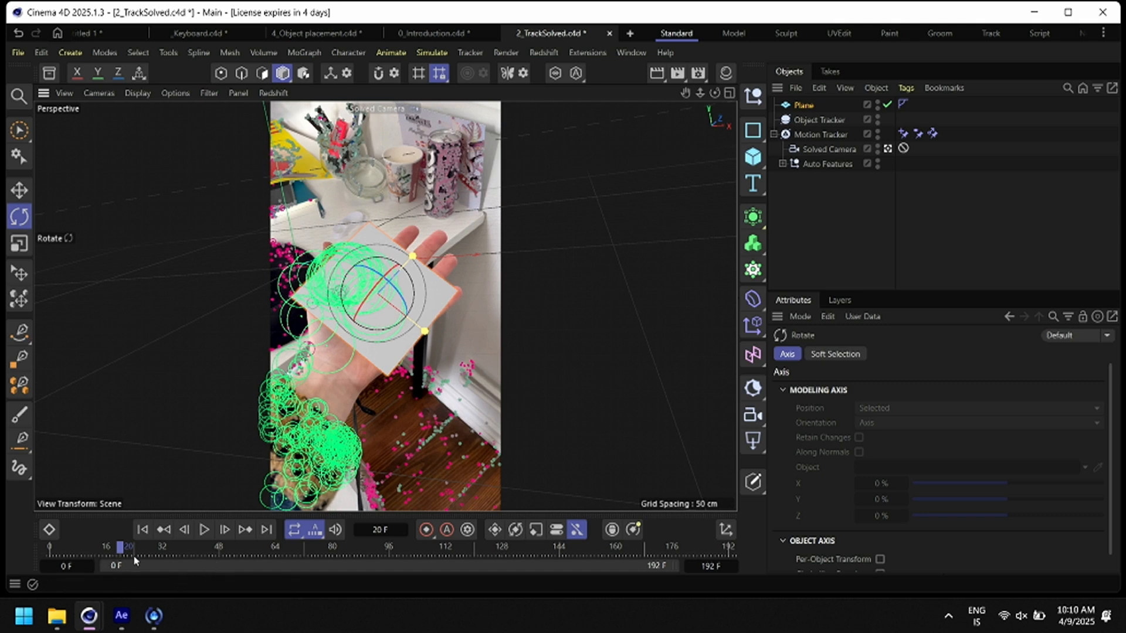
Assign the Plane as the Object Tracker's Geometry Object and show its reconstruction settings
mouse_move(123, 556)
left_mouse_down()
mouse_move(406, 550)
mouse_move(199, 551)
mouse_move(338, 547)
mouse_move(240, 564)
mouse_move(121, 557)
left_mouse_up()
left_click(819, 120)
left_click_drag(803, 105, 879, 411)
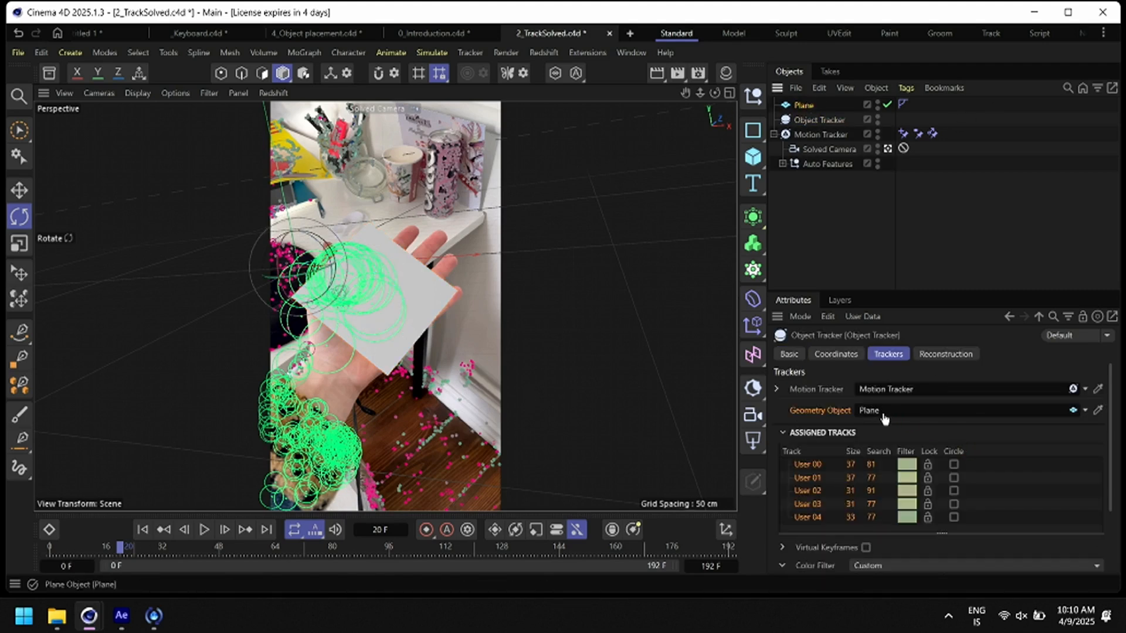
left_click(946, 354)
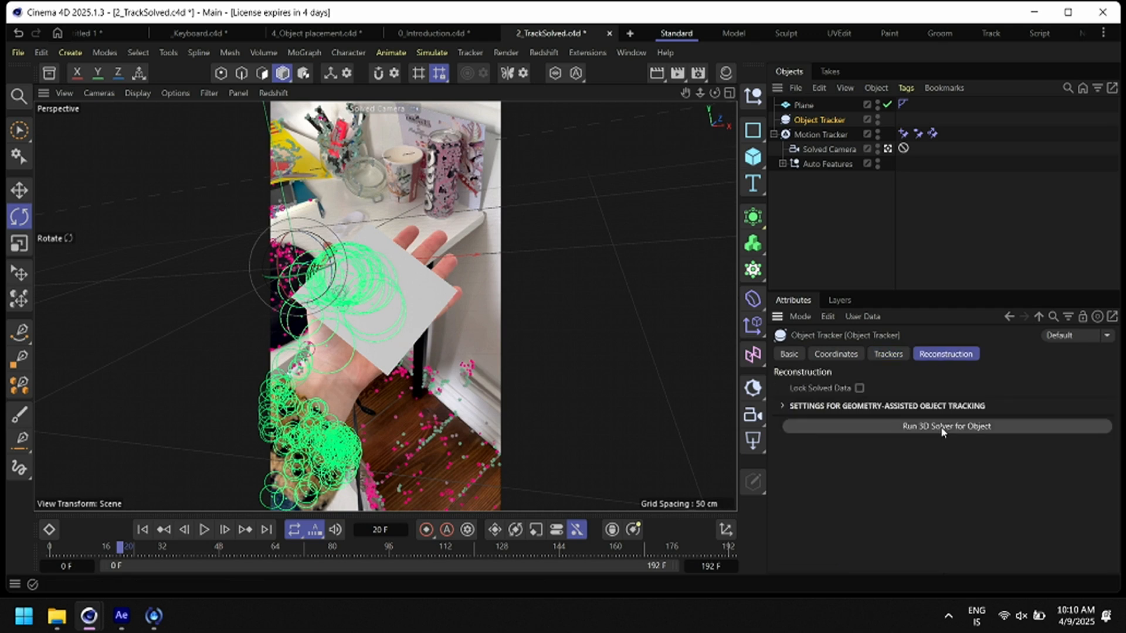
Enable Lock Solved Data in the Motion Tracker's 3D Solve settings
left_click(821, 136)
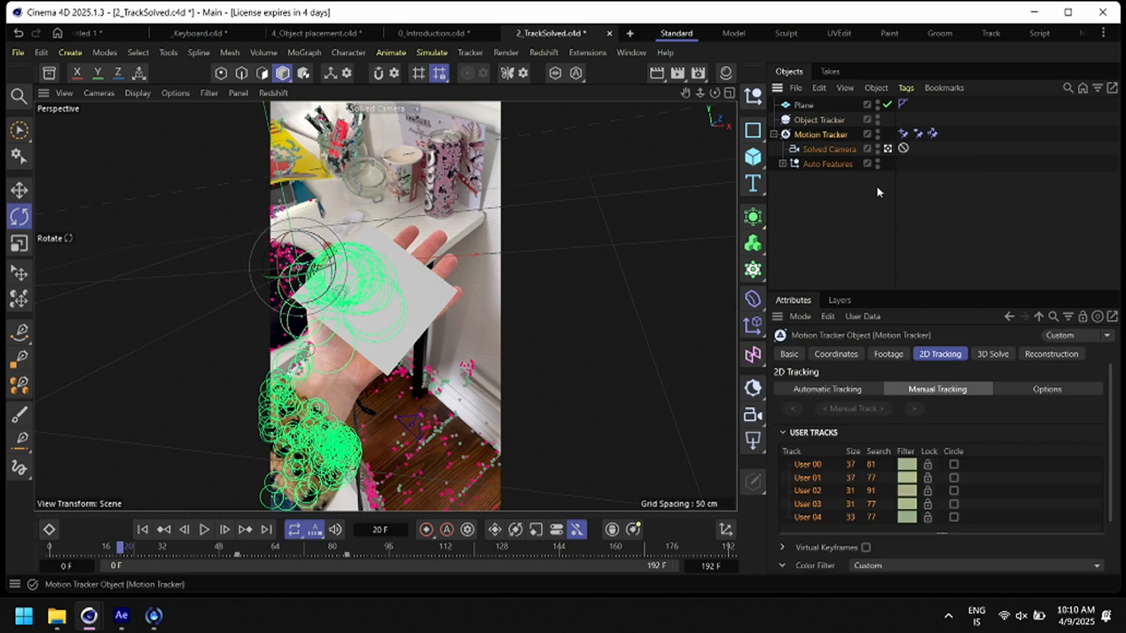
left_click(992, 354)
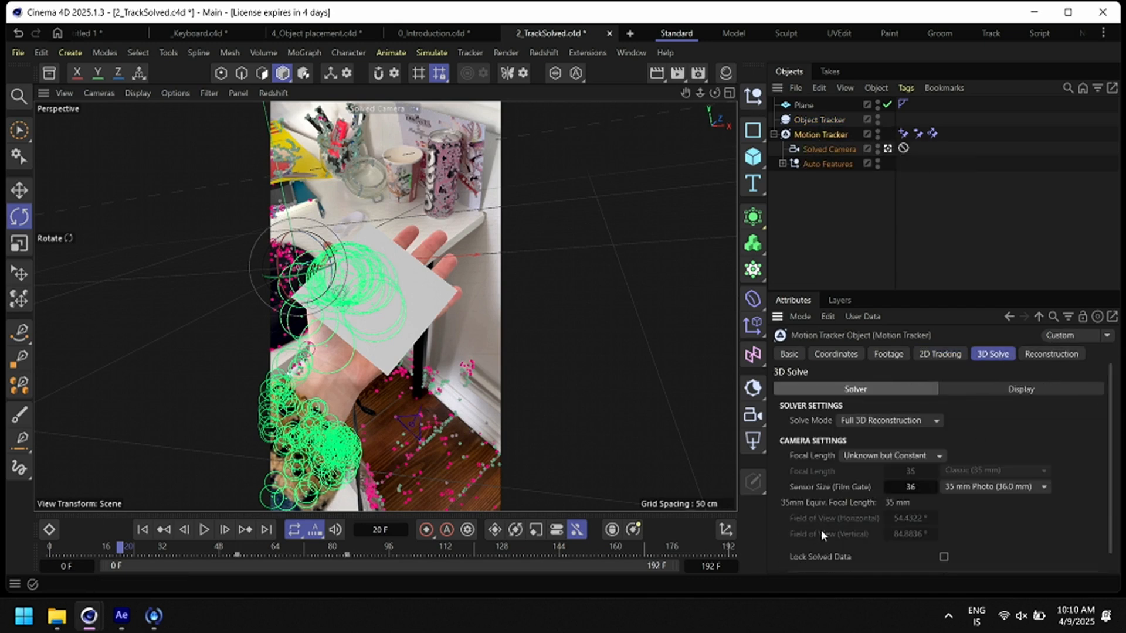
scroll(920, 512, "down", 1)
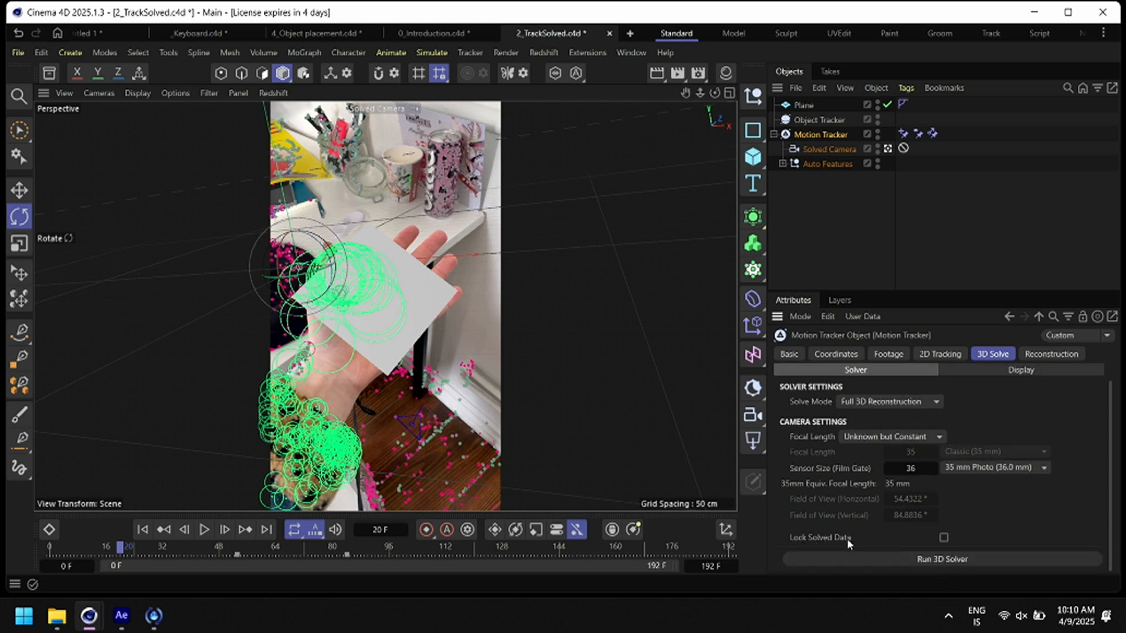
left_click(943, 537)
Run the 3D Solver for the Object Tracker and make the Plane a child of it
left_click(826, 121)
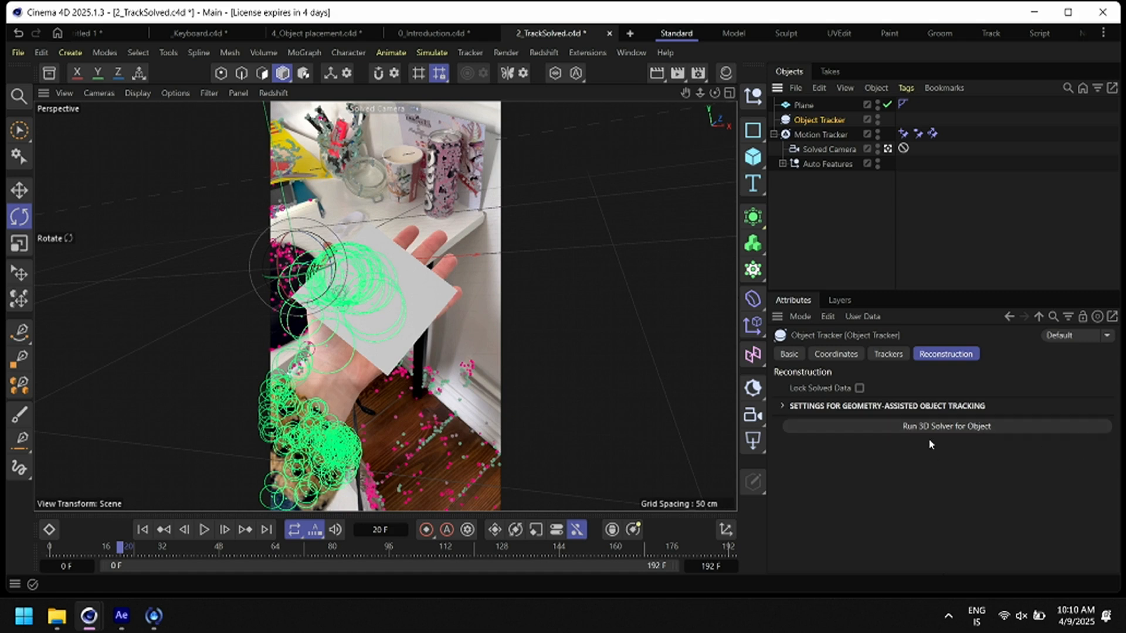
left_click(958, 427)
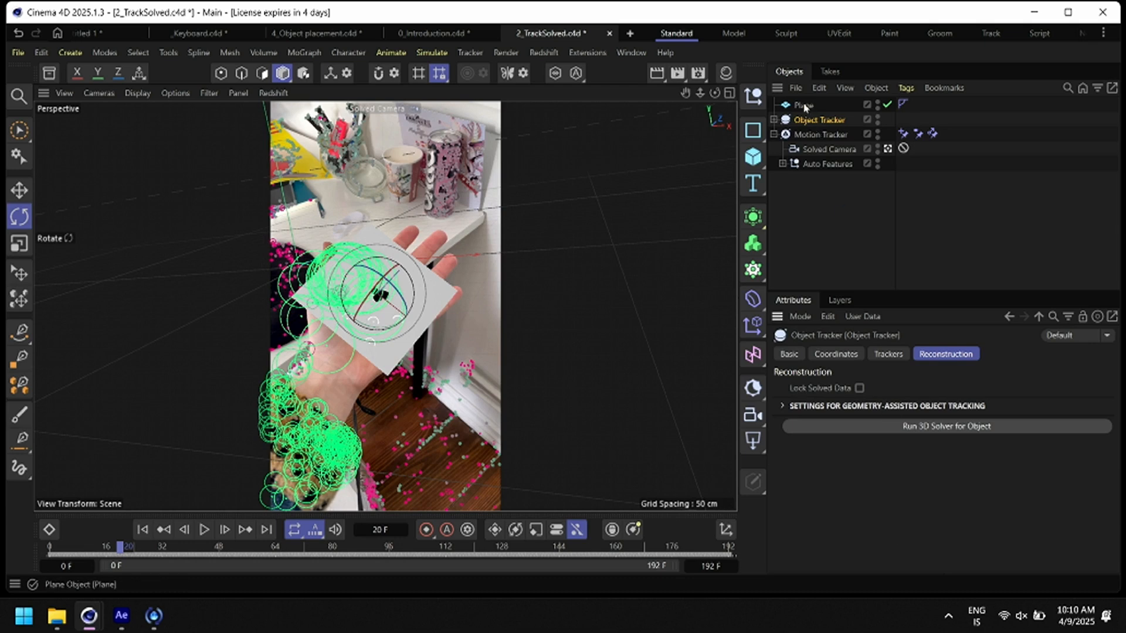
left_click_drag(816, 119, 817, 120)
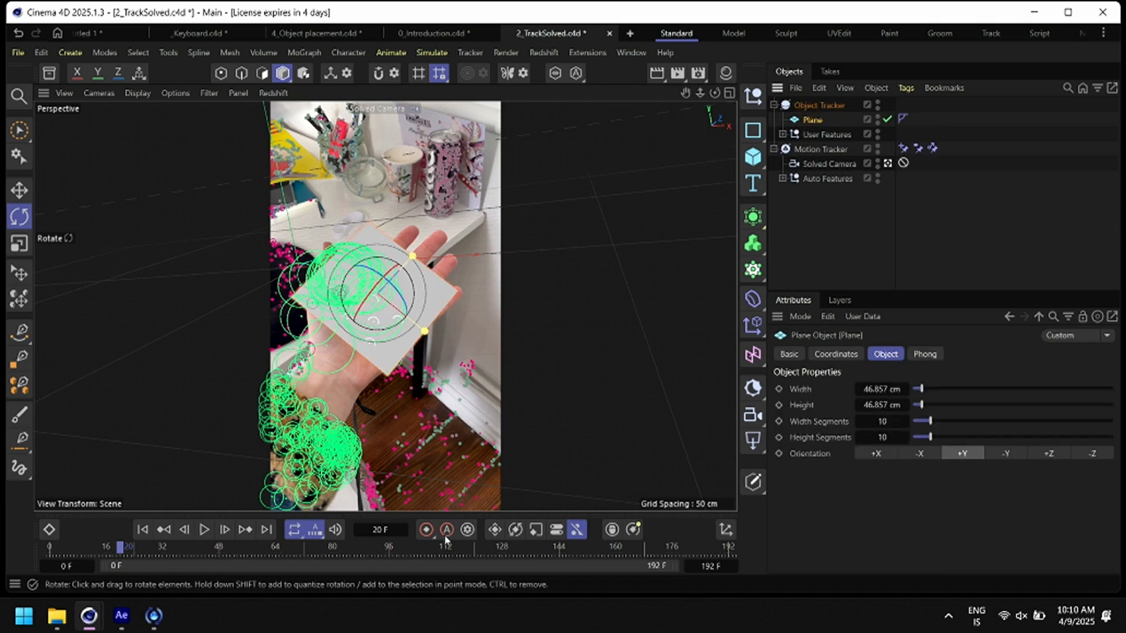
Scrub the footage to check the plane against the hand, review the Object Tracker's tracks, and return to frame 0
mouse_move(120, 551)
left_mouse_down()
mouse_move(89, 551)
mouse_move(301, 564)
mouse_move(623, 547)
mouse_move(122, 552)
left_mouse_up()
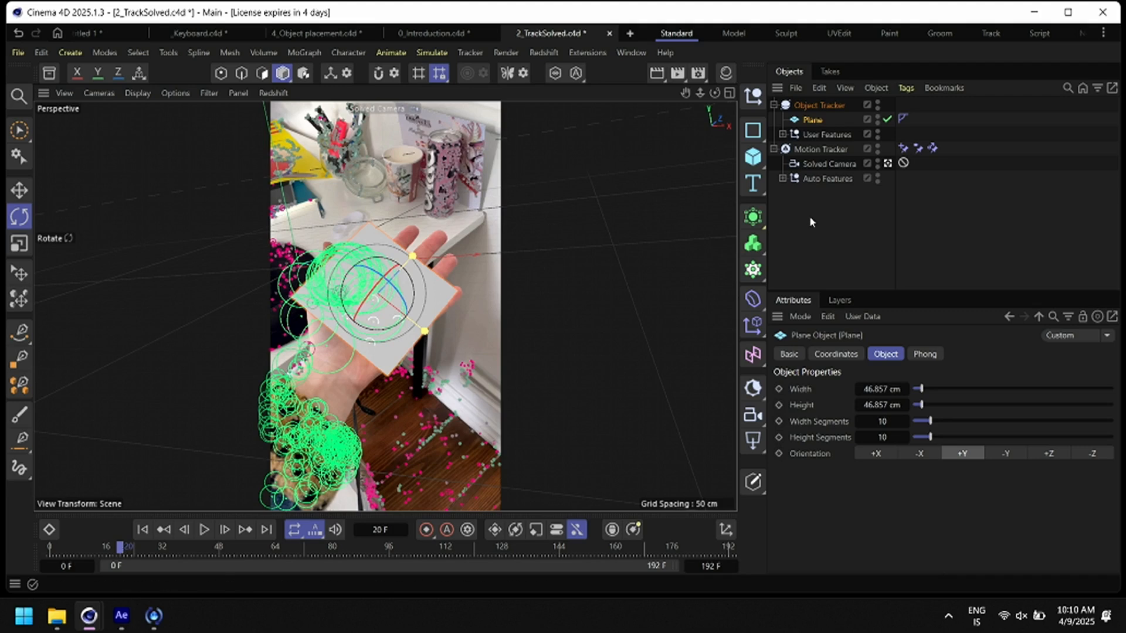
left_click(819, 105)
left_click(874, 354)
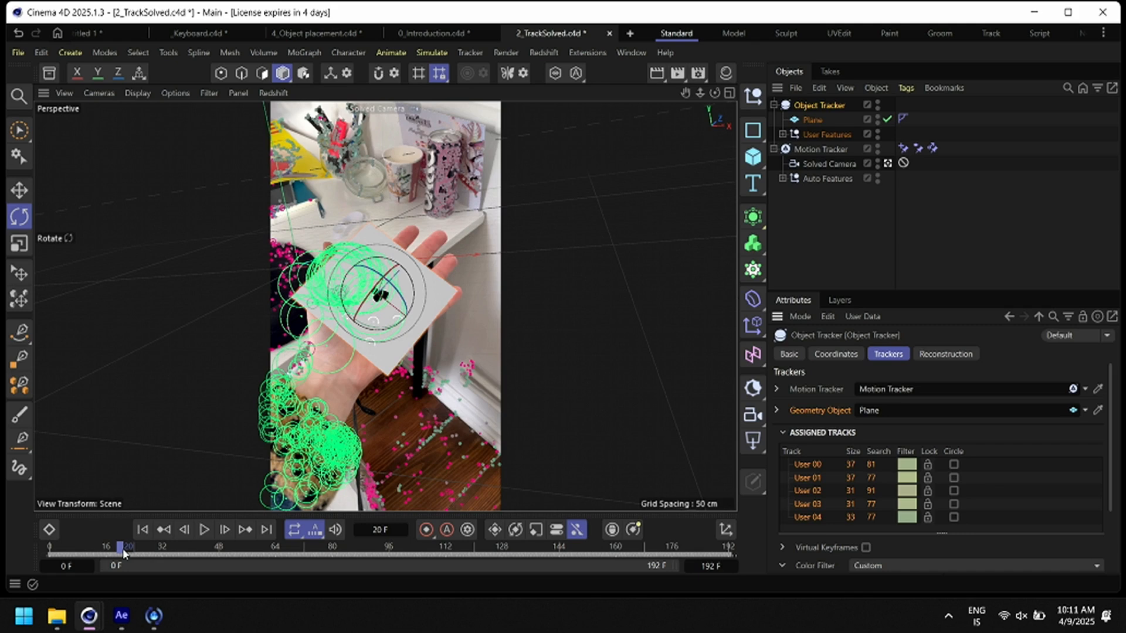
left_click(469, 52)
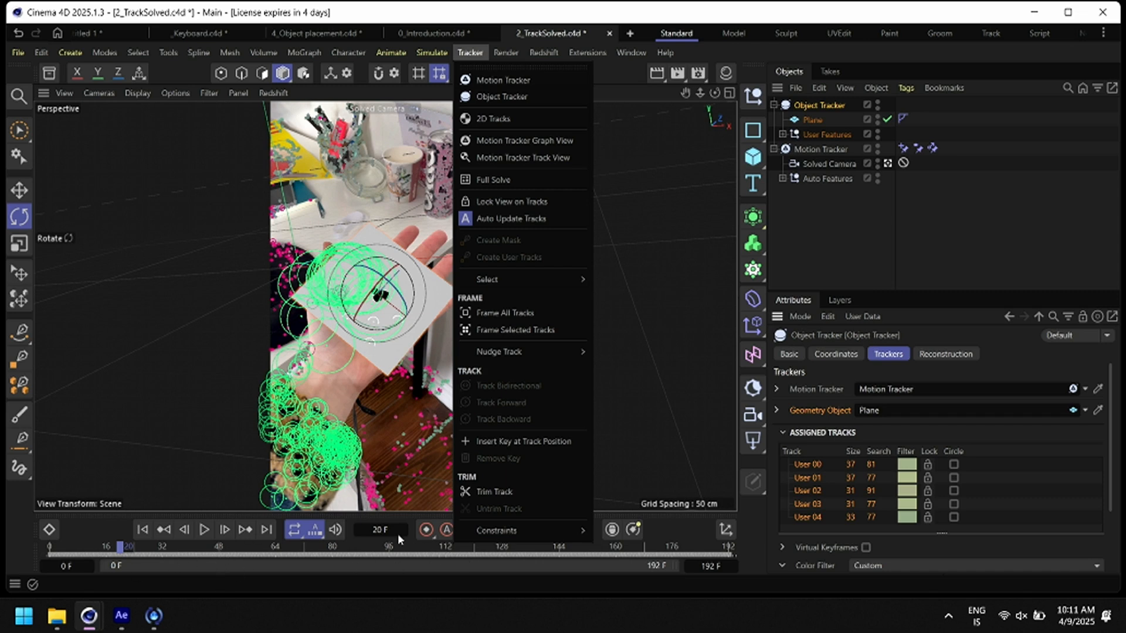
left_click(808, 244)
left_click_drag(90, 550, 49, 559)
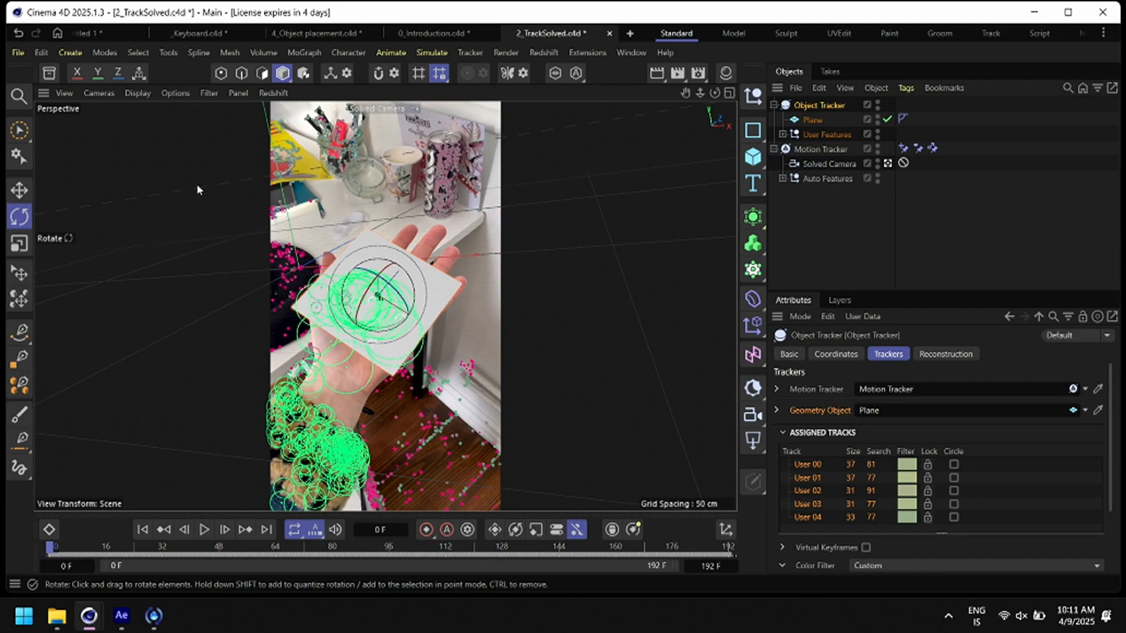
left_click_drag(67, 552, 24, 607)
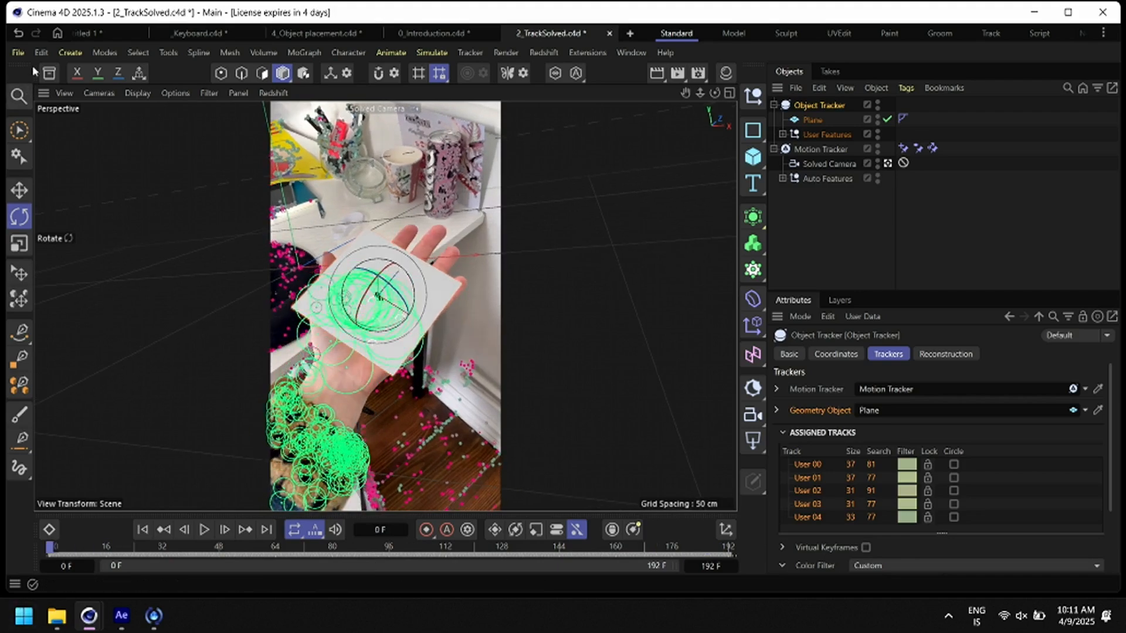
Open the 4_ElvisPlate project from the ProjectFiles2 folder and accept the Redshift scene format upgrade
left_click(18, 52)
left_click(67, 114)
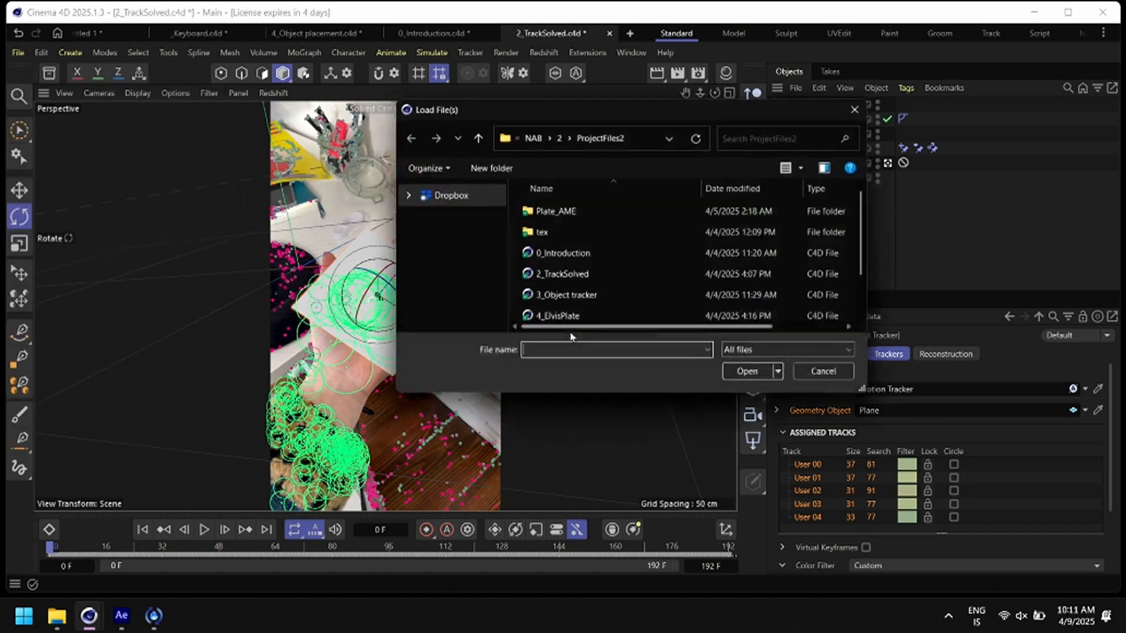
double_click(597, 318)
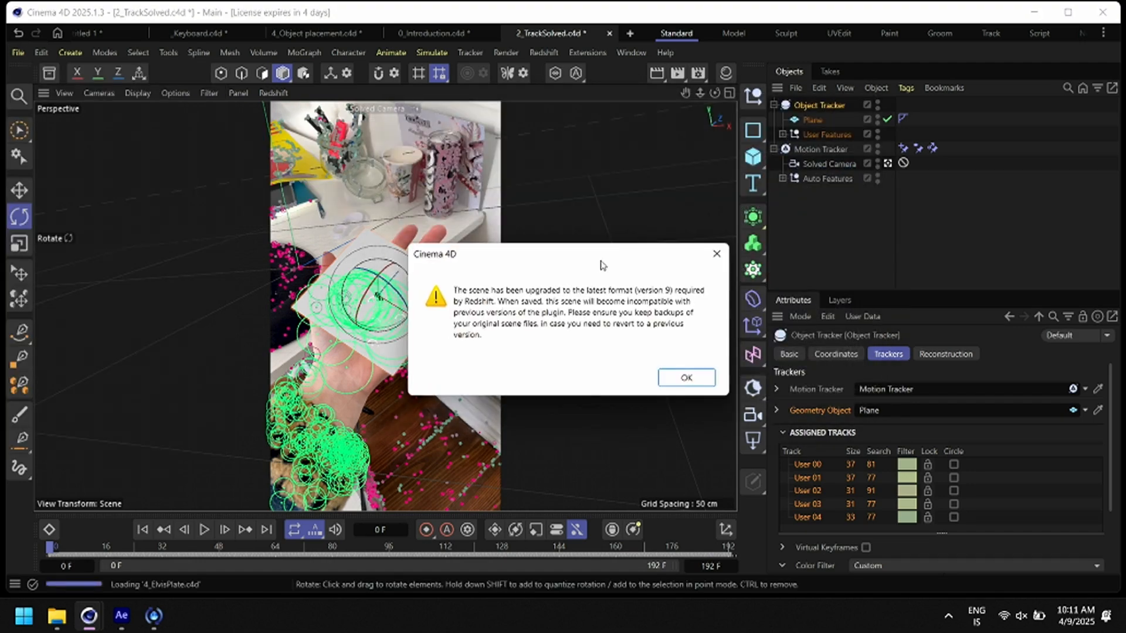
left_click(703, 379)
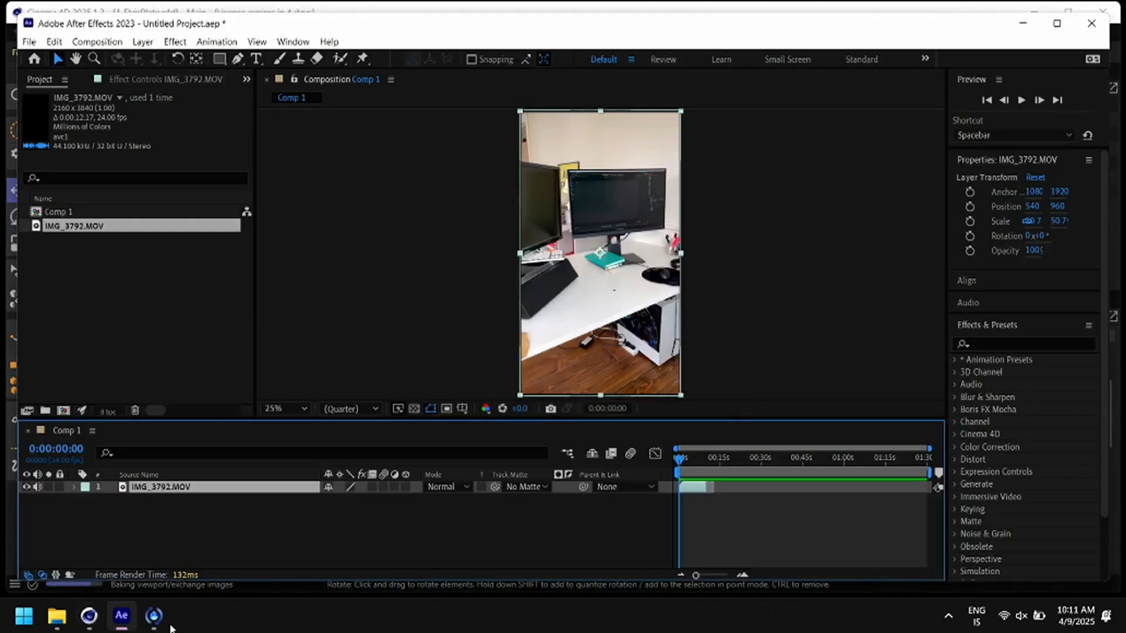
Switch back to Cinema 4D and disable the Plane under the Object Tracker
mouse_move(153, 615)
left_click(88, 545)
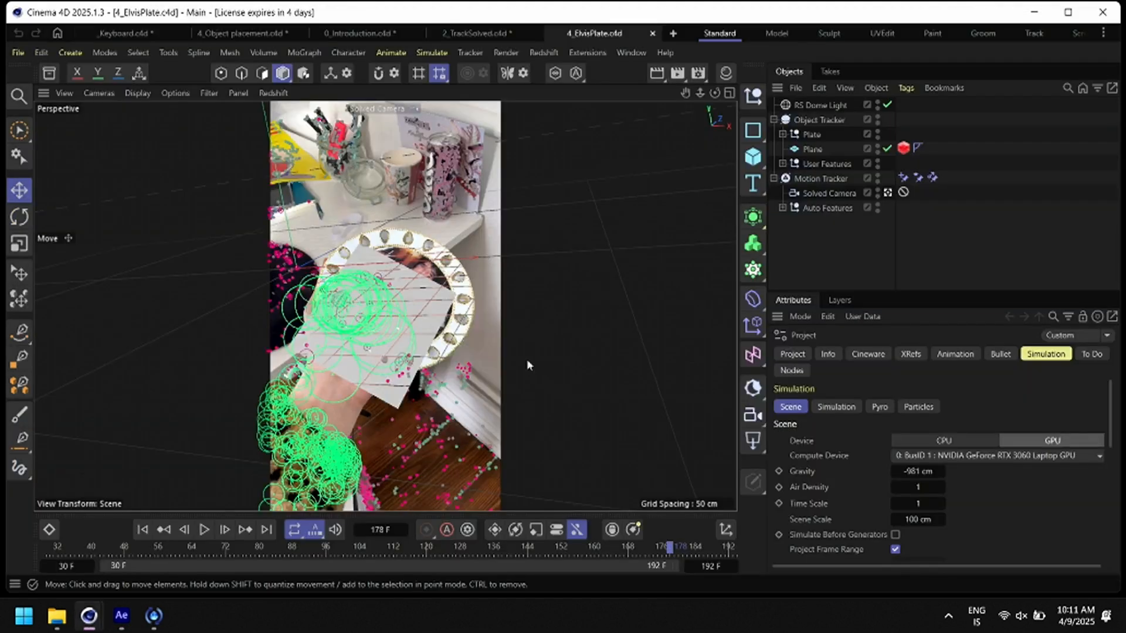
left_click(384, 378)
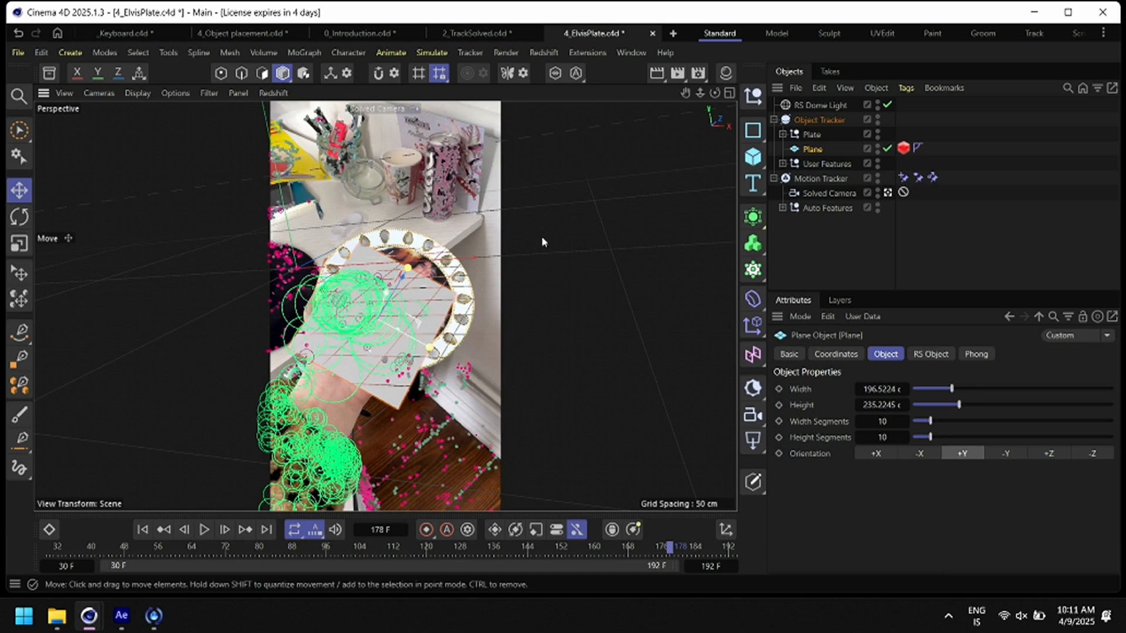
left_click(887, 148)
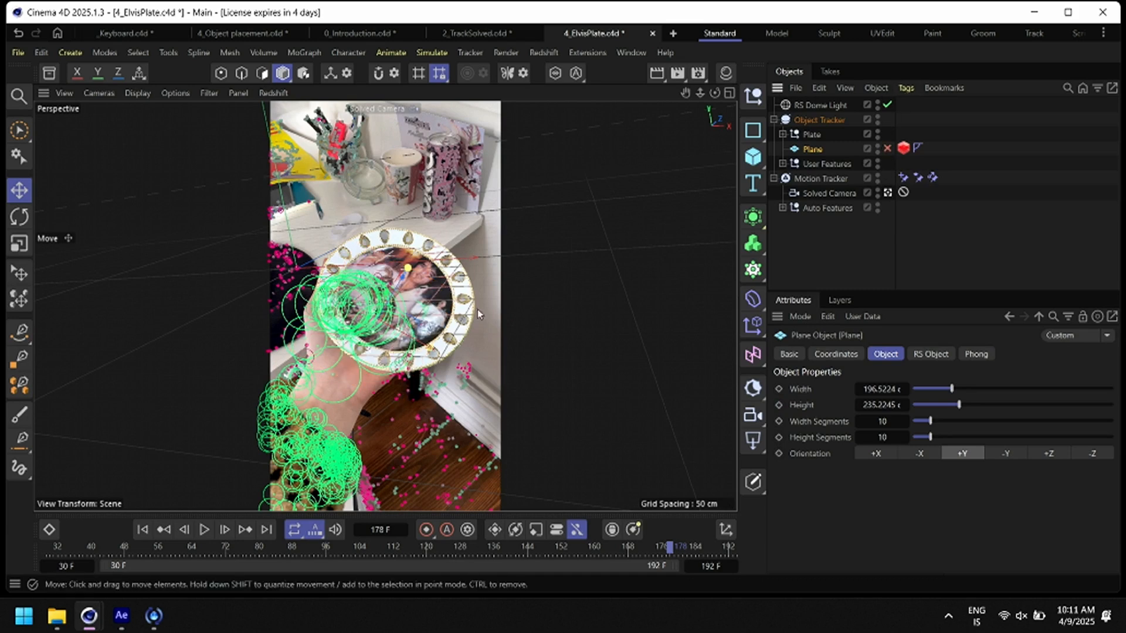
Open the Redshift RenderView, dock it beside the viewport, and start rendering the scene
left_click(543, 52)
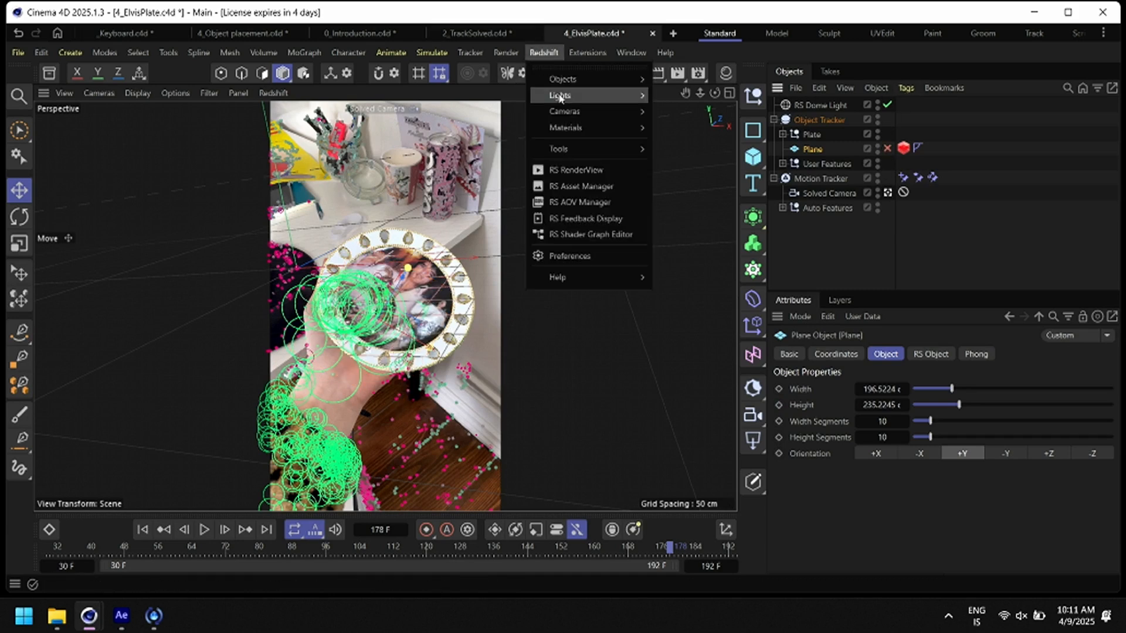
left_click(594, 171)
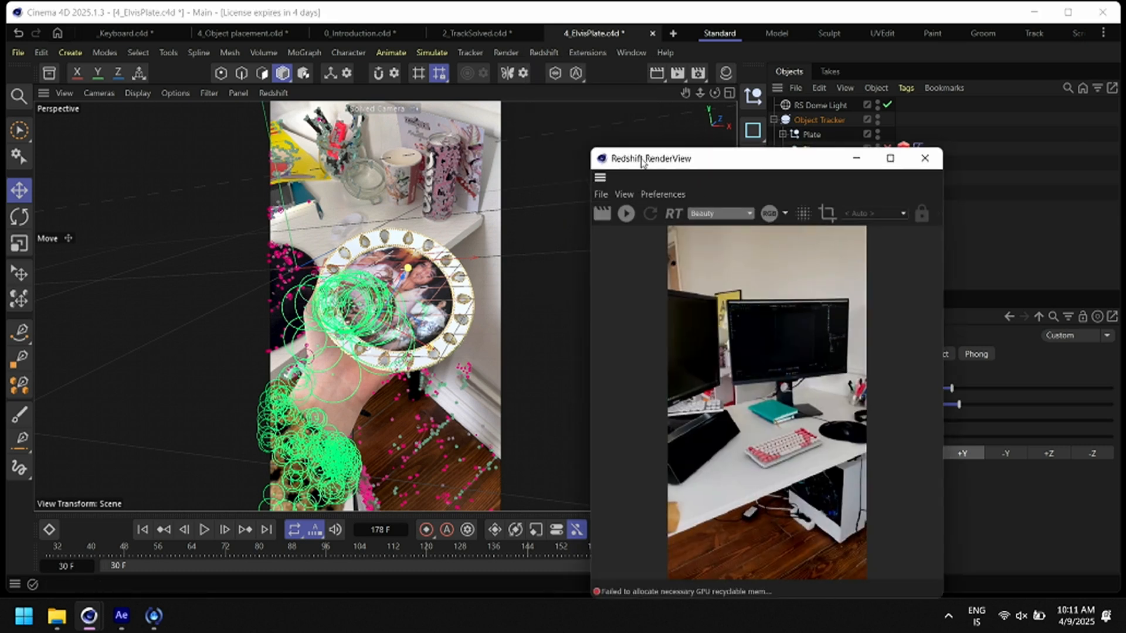
left_click_drag(794, 147, 614, 281)
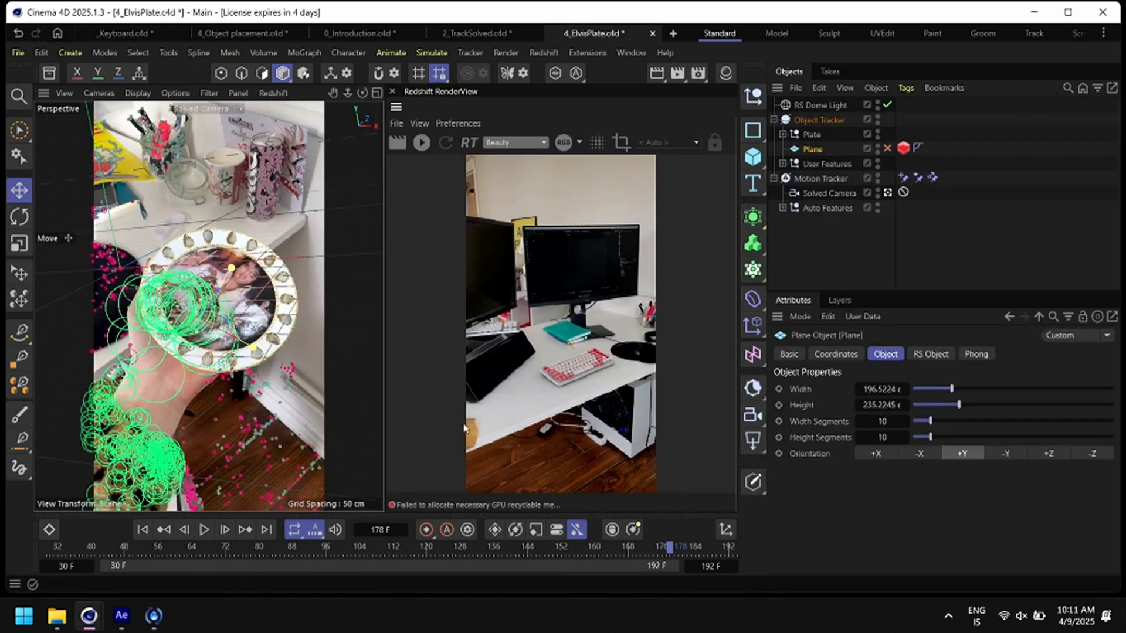
left_click(421, 142)
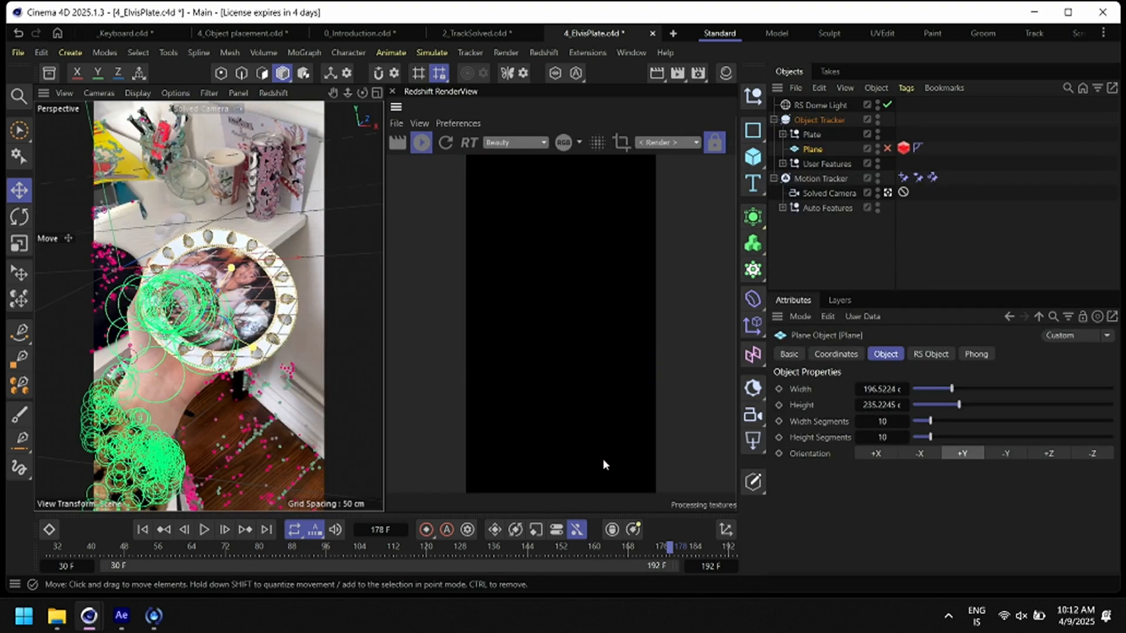
Re-enable the Plane, then switch to After Effects and close it without saving the project
left_click(887, 148)
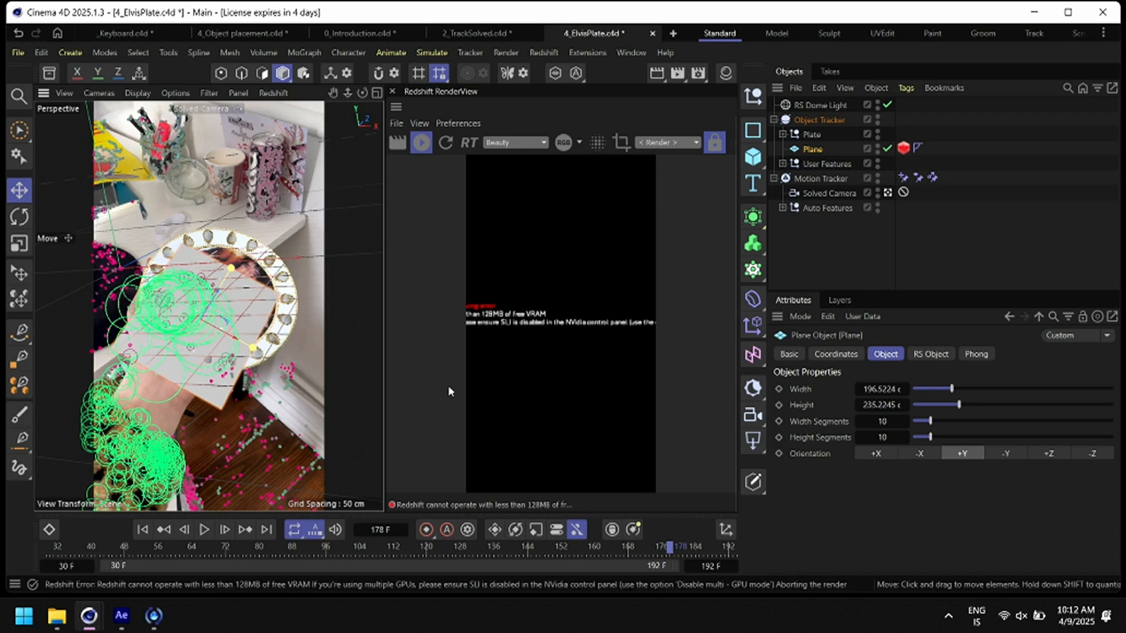
left_click(120, 625)
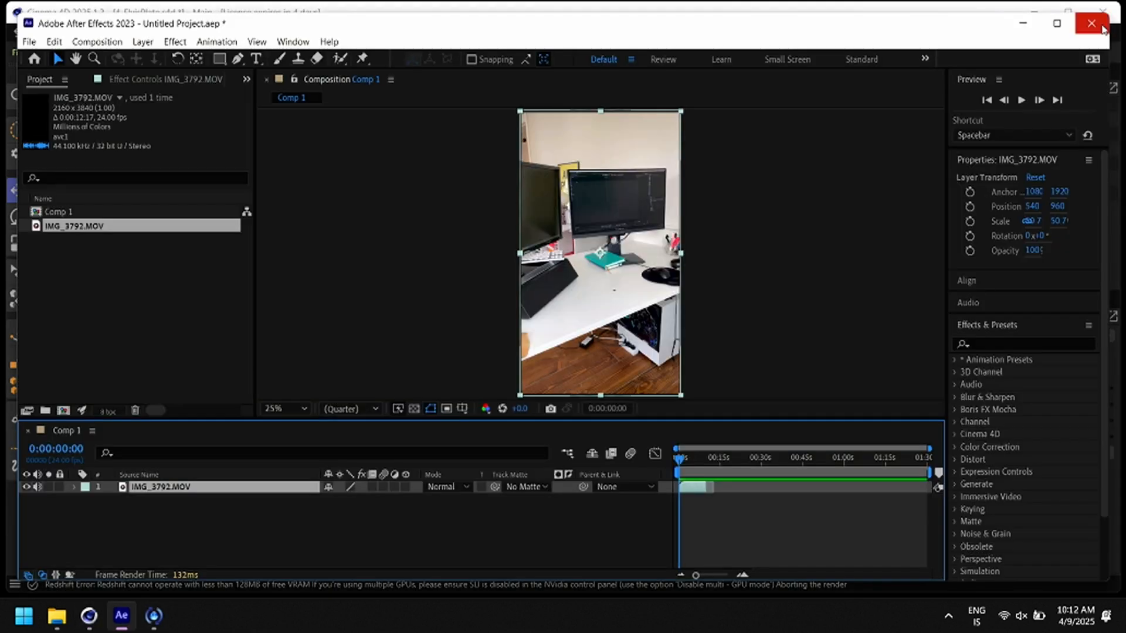
left_click(1103, 12)
left_click(583, 322)
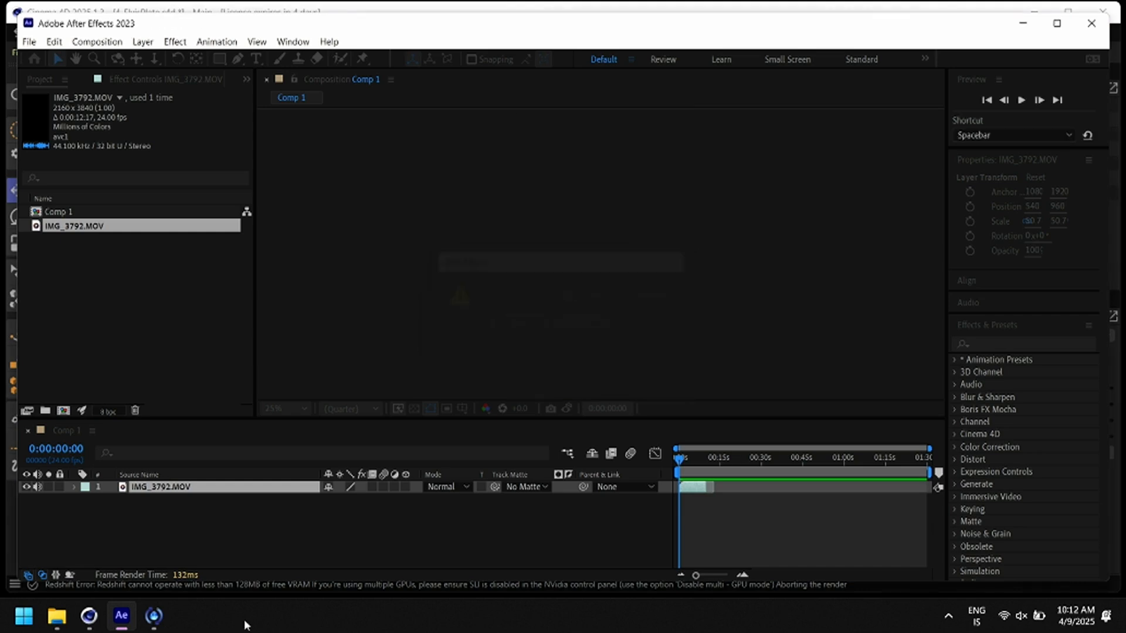
Return to Cinema 4D and close every open project except 4_ElvisPlate without saving changes
mouse_move(89, 616)
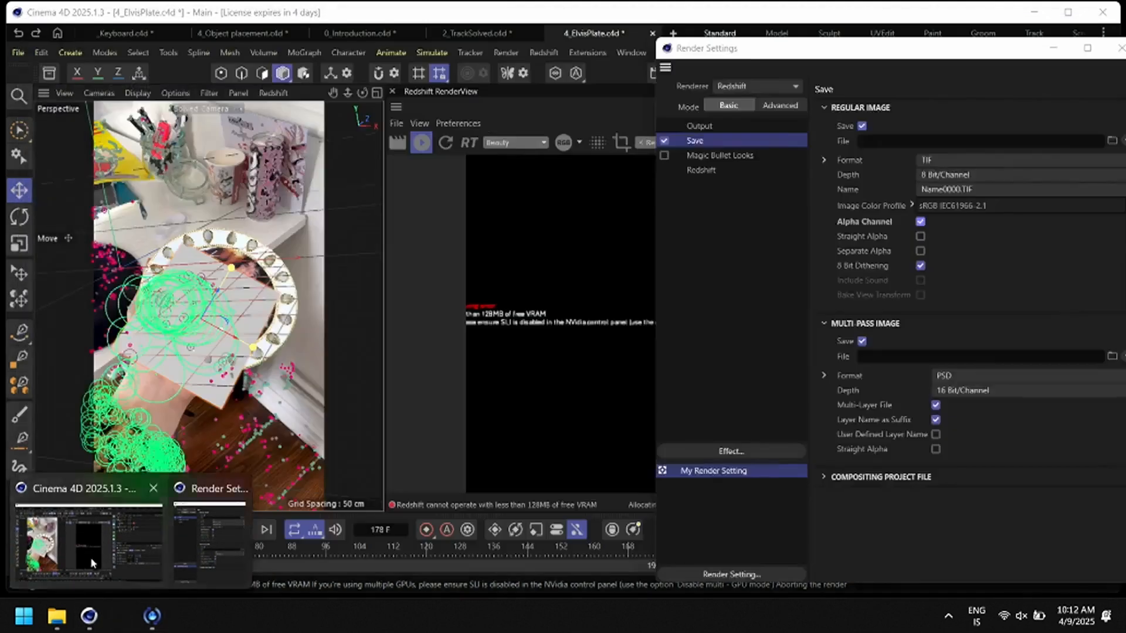
left_click(91, 563)
left_click(419, 32)
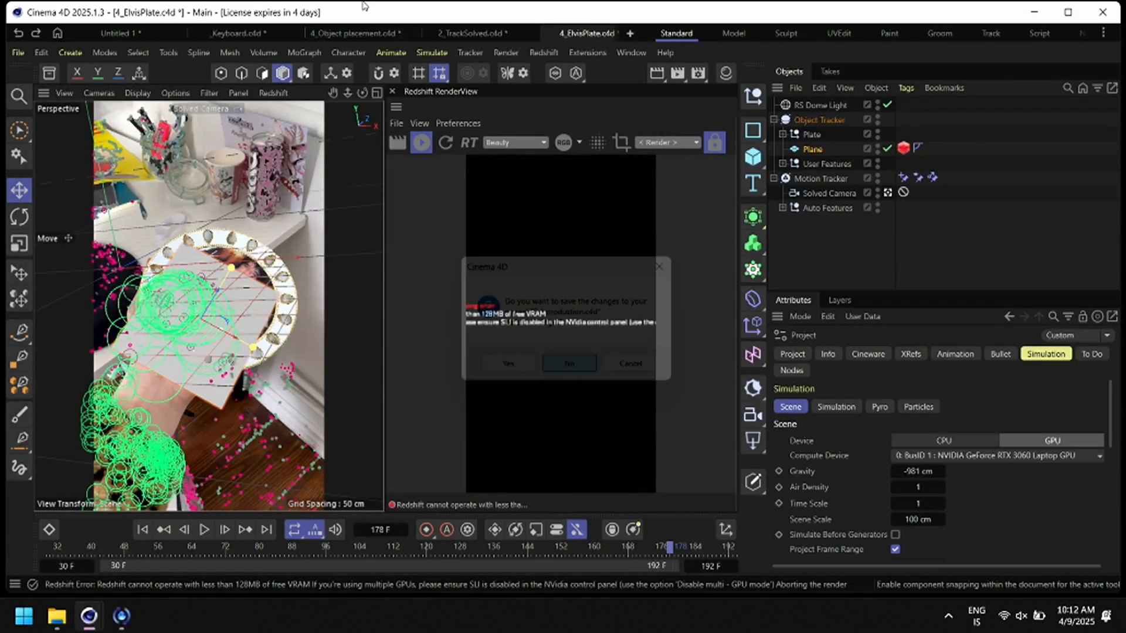
left_click(366, 33)
left_click(569, 364)
left_click(353, 33)
left_click(571, 365)
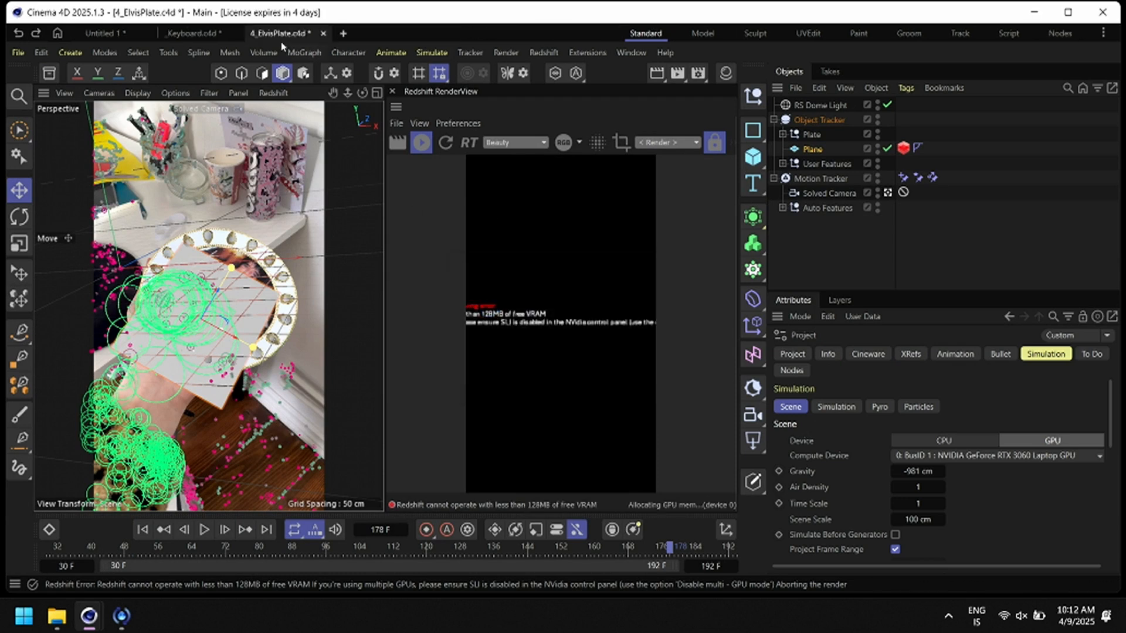
left_click(236, 33)
left_click(573, 365)
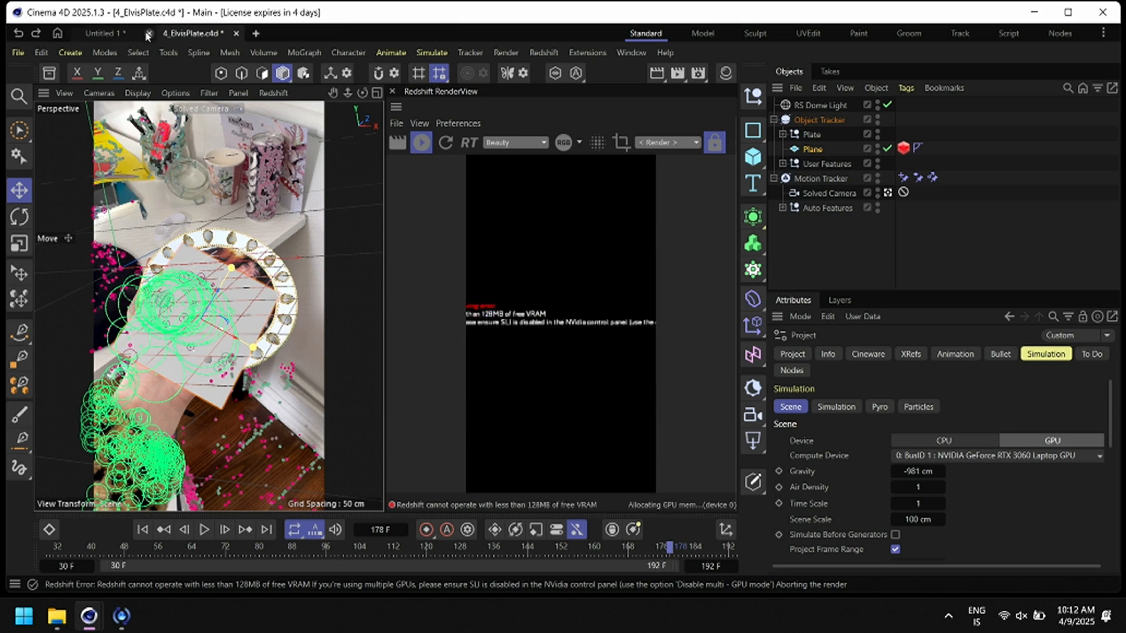
left_click(149, 34)
left_click(572, 364)
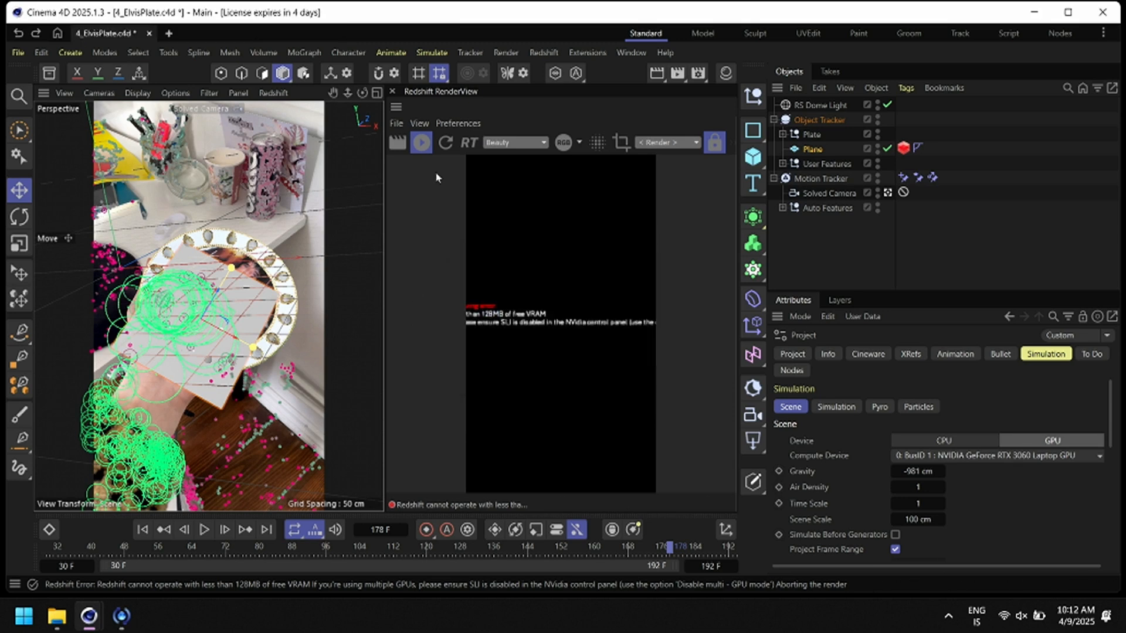
Disable the Plane and restart the Redshift RenderView render
left_click(422, 144)
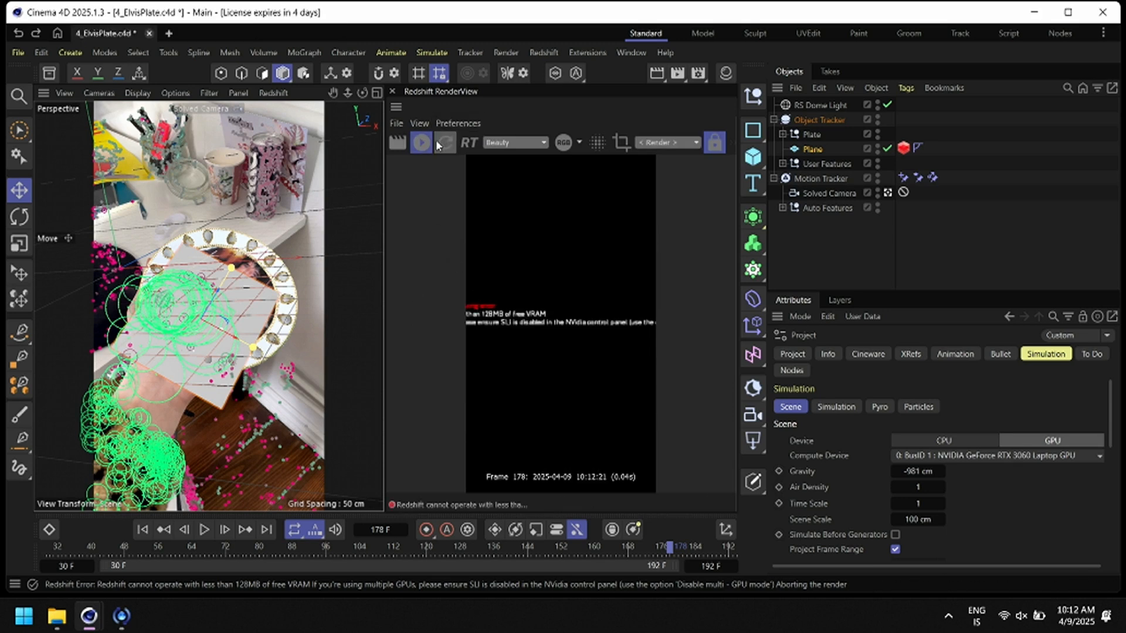
left_click(419, 146)
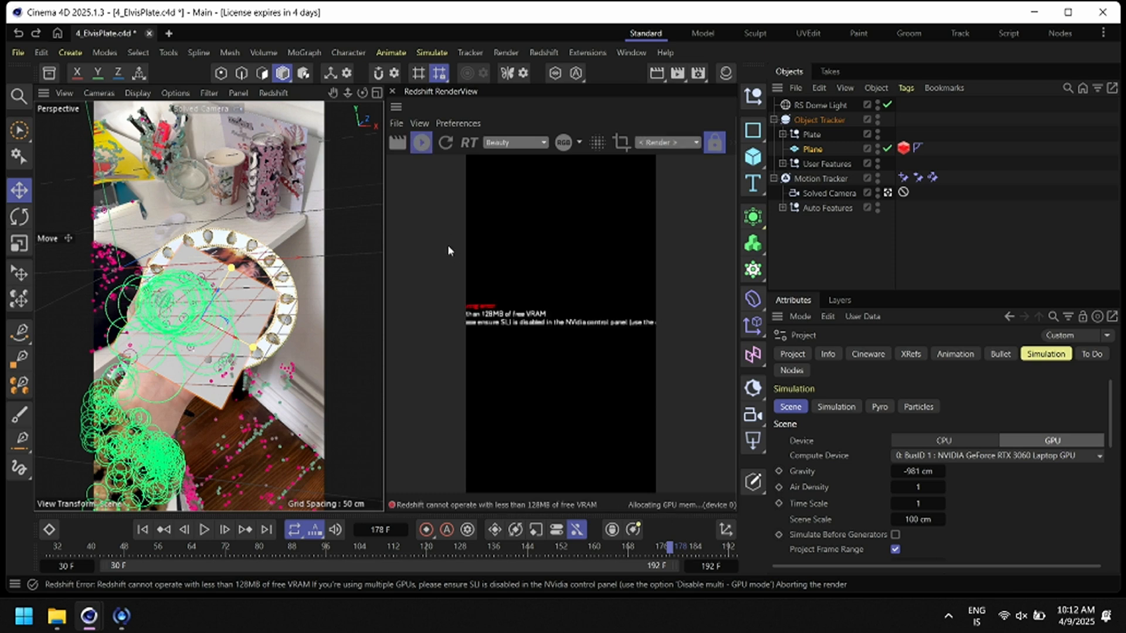
left_click(888, 147)
left_click(406, 145)
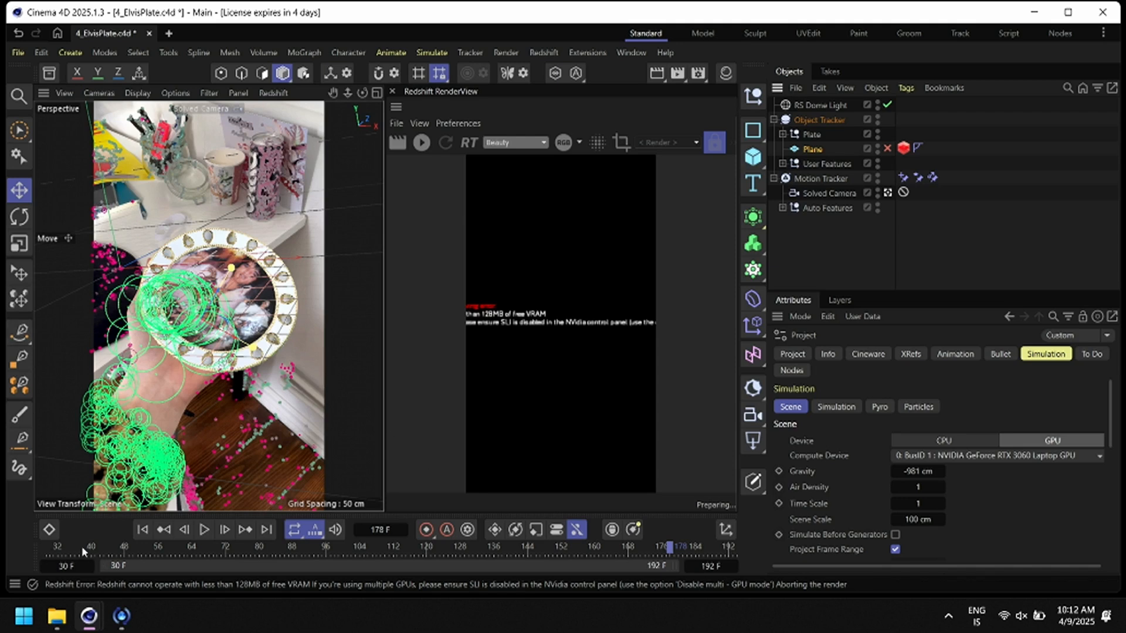
Re-enable the Plane with a height of 227.2245 cm and a Y position of -17 cm, checking it at frames 77 and 141
left_click_drag(55, 551, 245, 550)
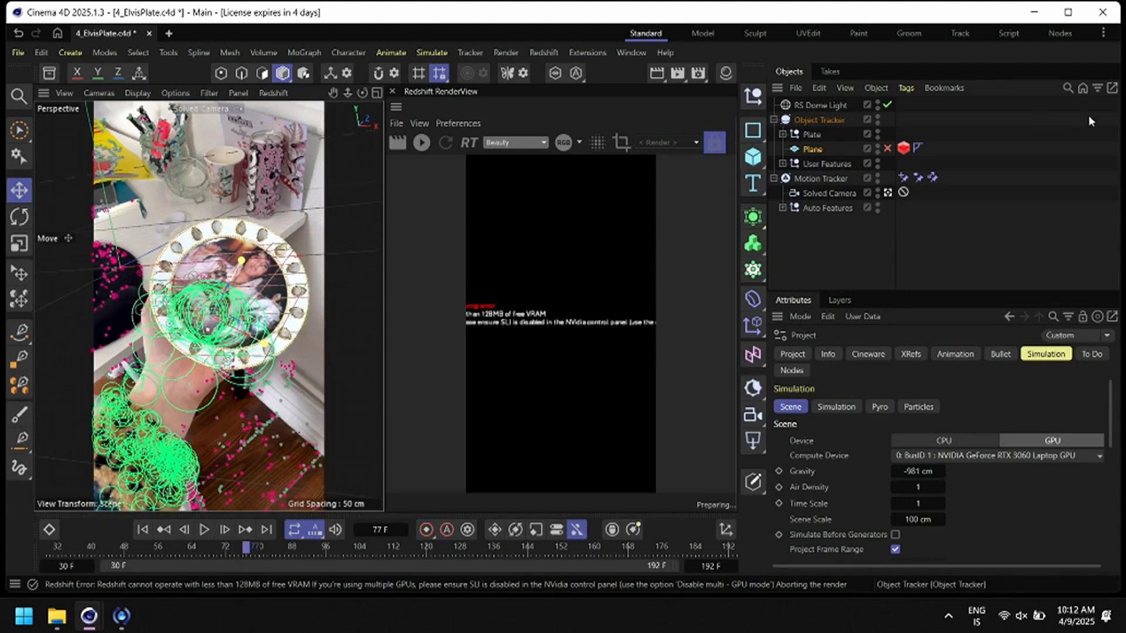
left_click(812, 151)
left_click_drag(886, 404, 882, 405)
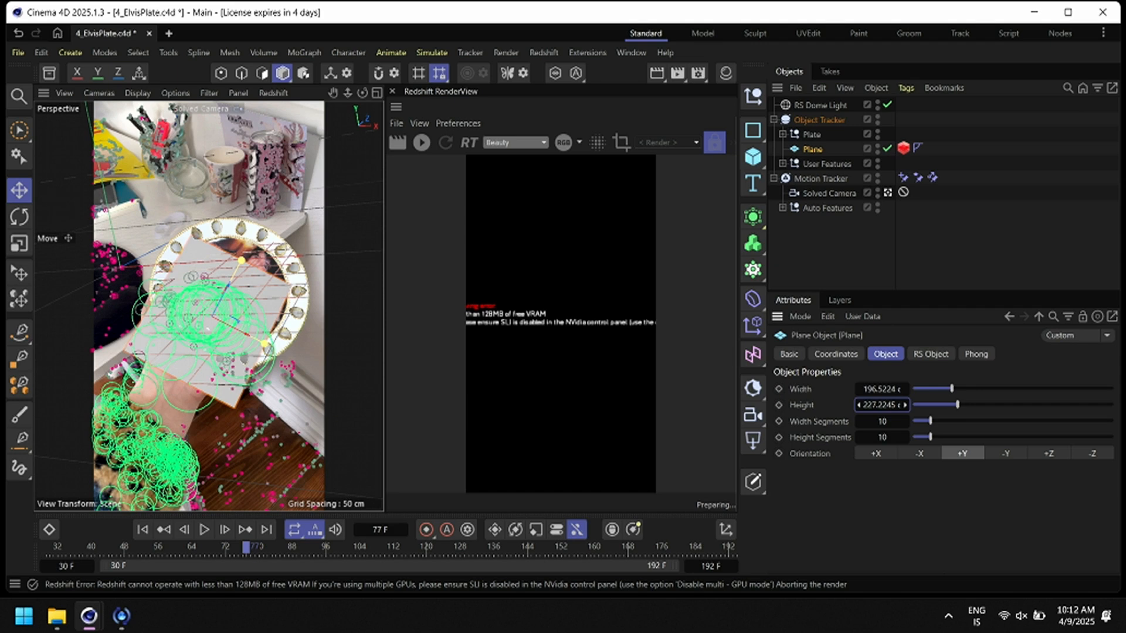
left_click(835, 354)
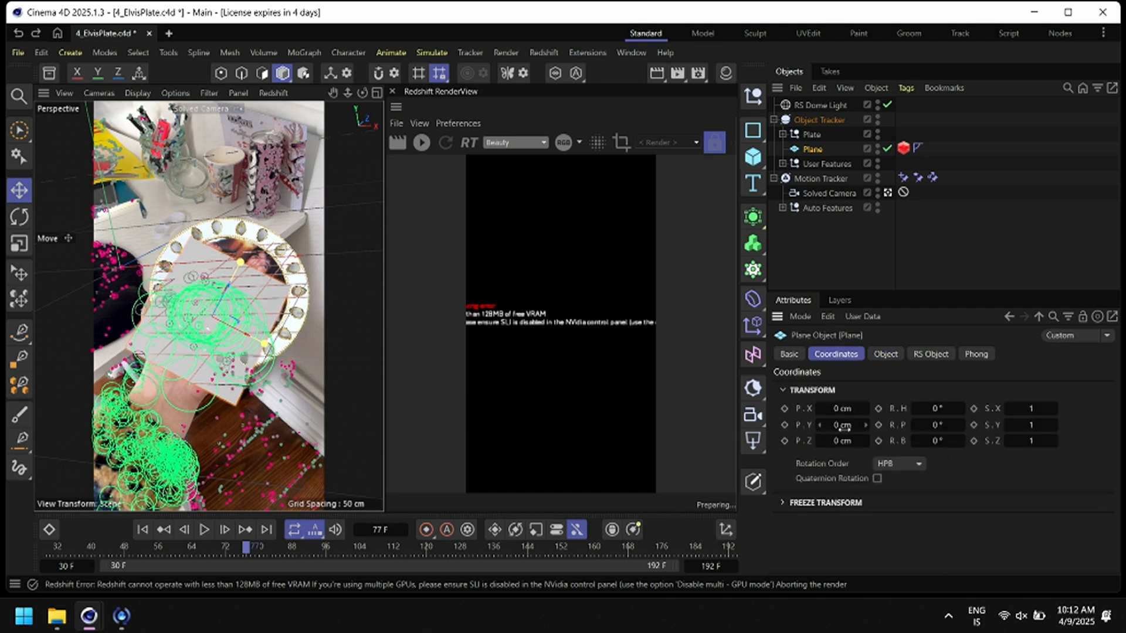
left_click_drag(842, 425, 842, 425)
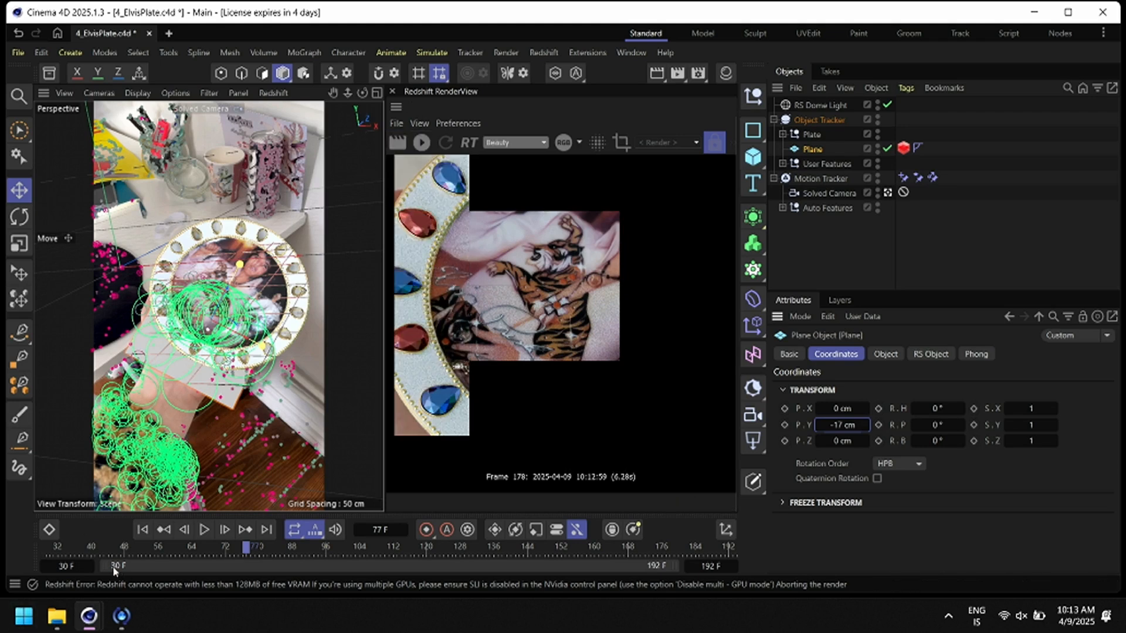
left_click_drag(80, 552, 515, 555)
Open the folder named 2 in File Explorer, play the Plate video in VLC, and close the player
key("super+e")
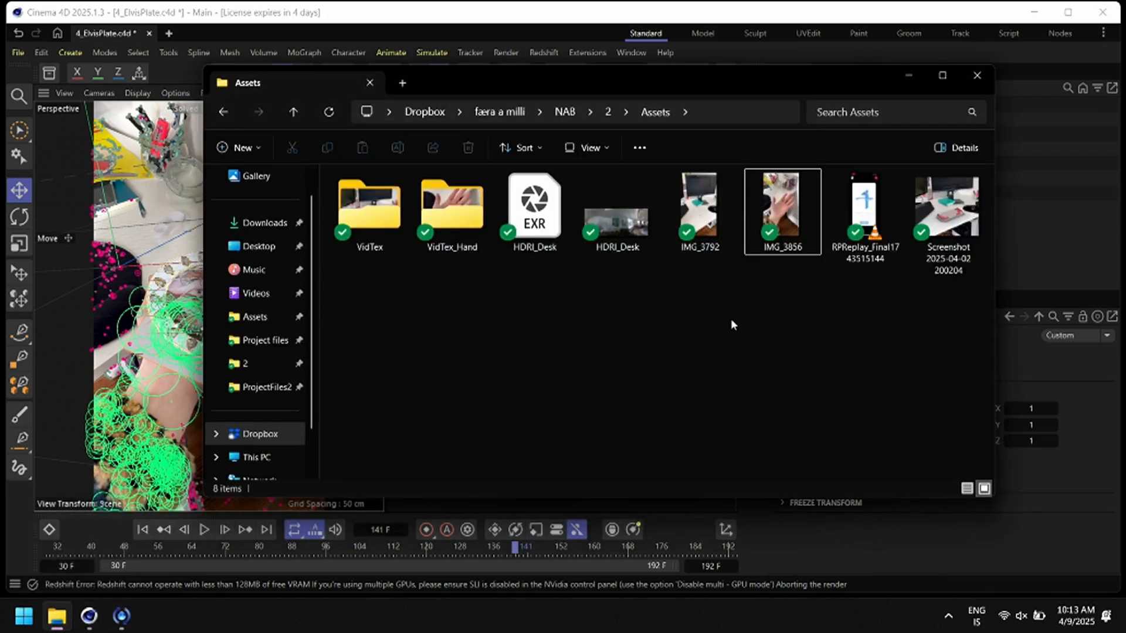
left_click(608, 112)
double_click(375, 303)
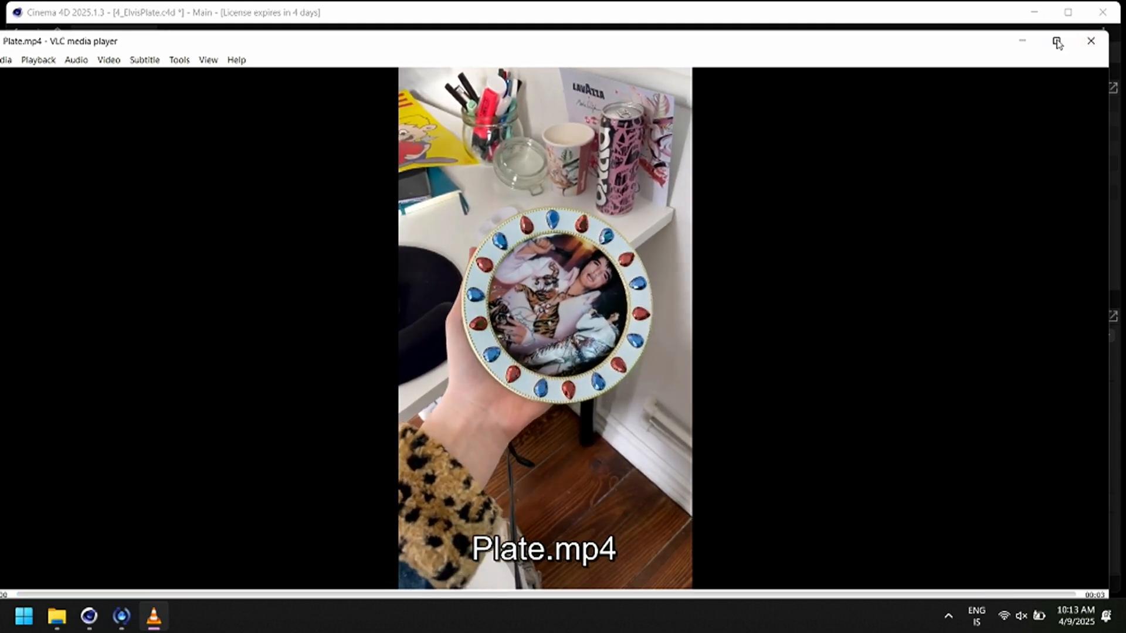
left_click(1091, 41)
Play the Keyboard video from the same folder in VLC, viewing it full screen and in its window
double_click(377, 285)
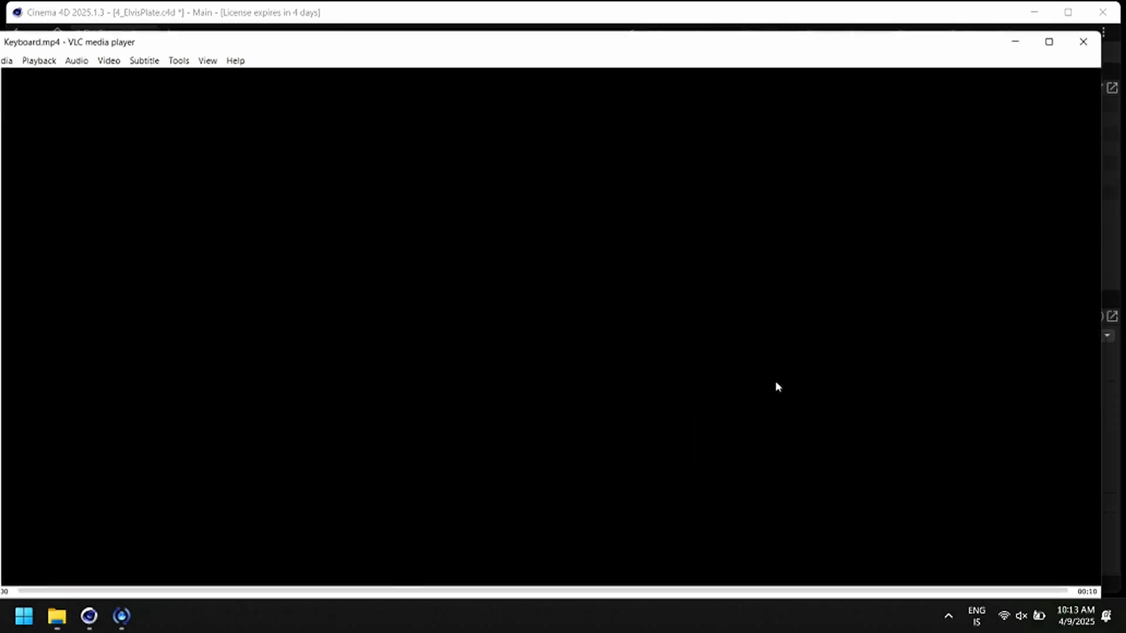
double_click(899, 407)
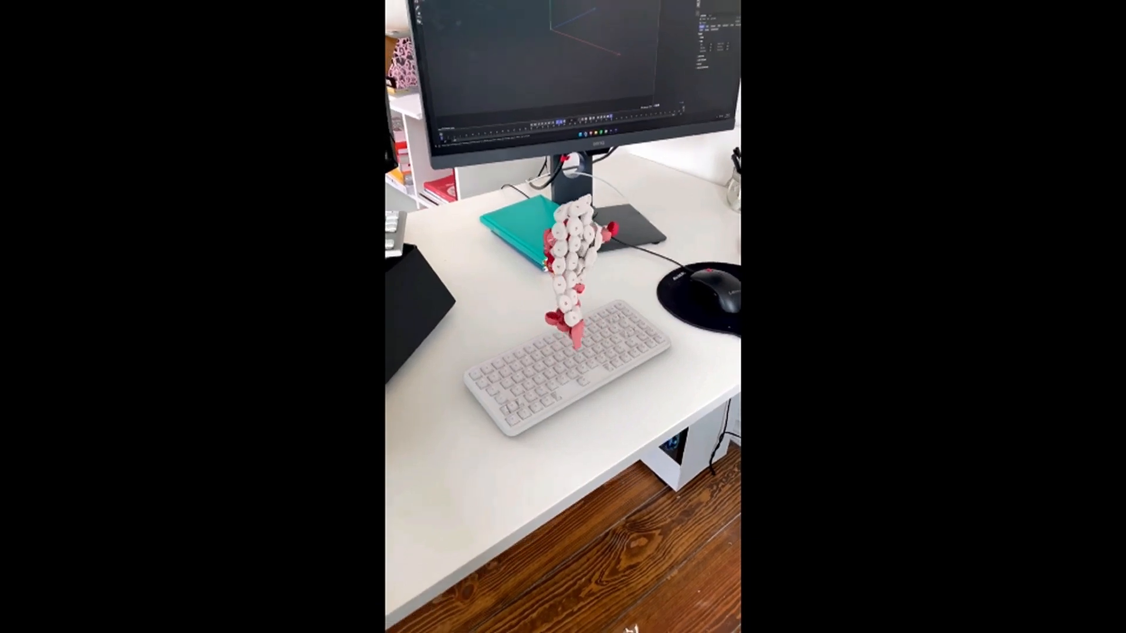
double_click(731, 169)
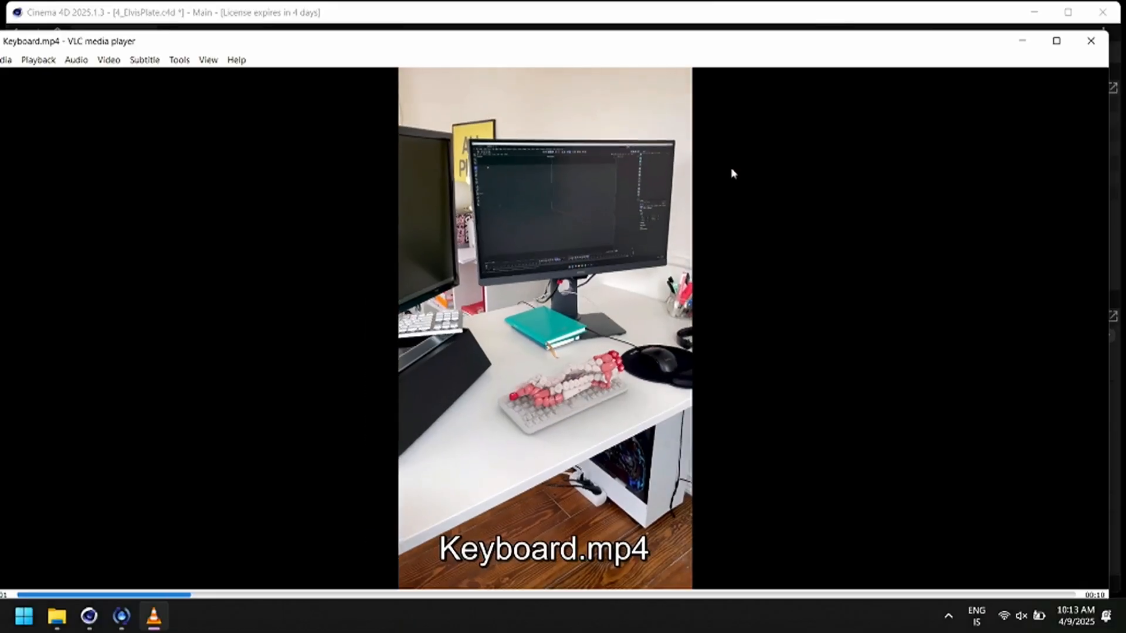
left_click(1015, 39)
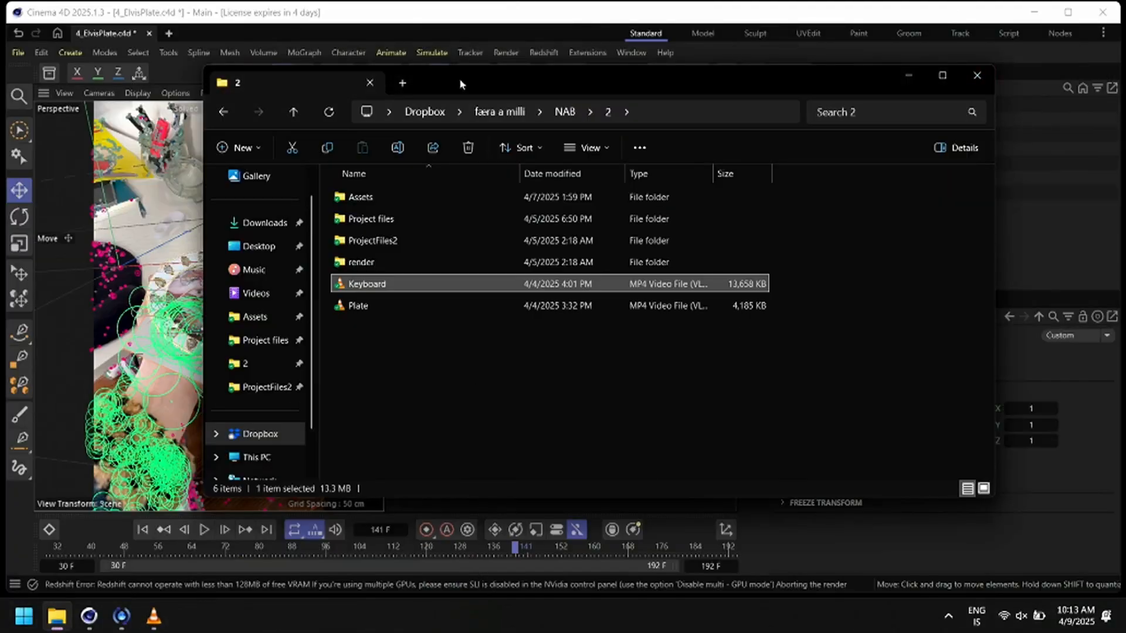
left_click_drag(451, 93, 567, 73)
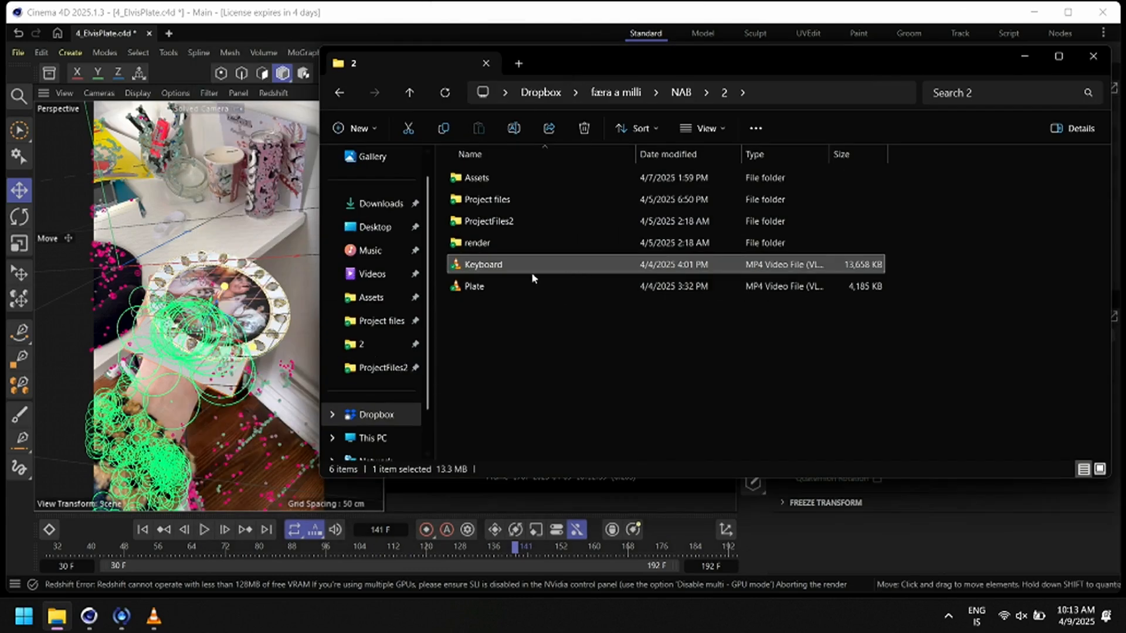
left_click(153, 616)
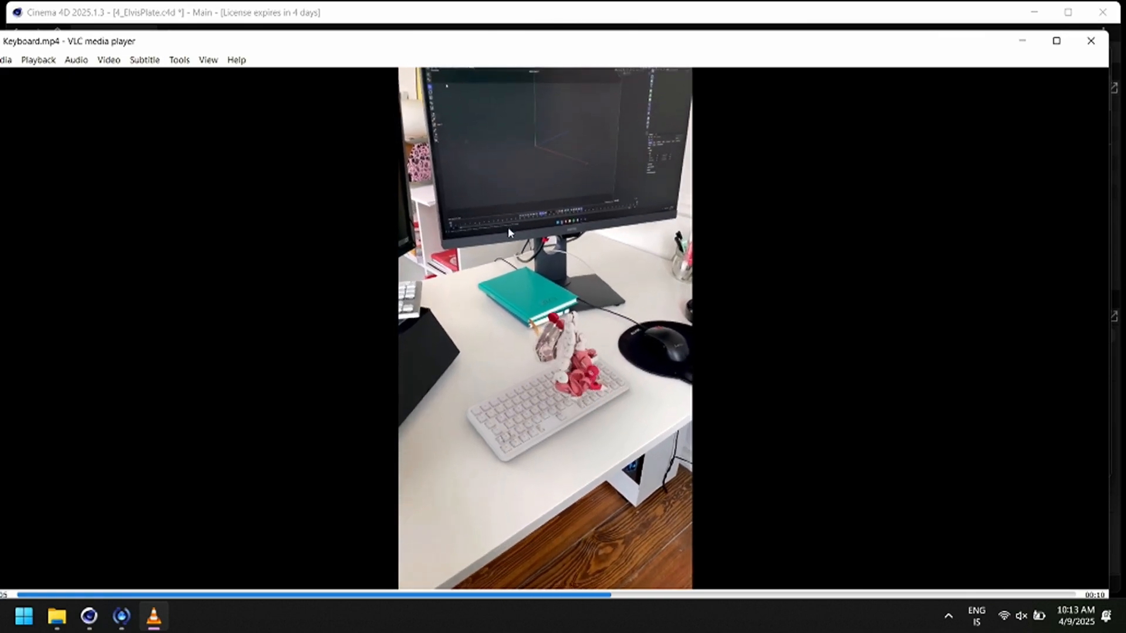
left_click_drag(585, 41, 680, 125)
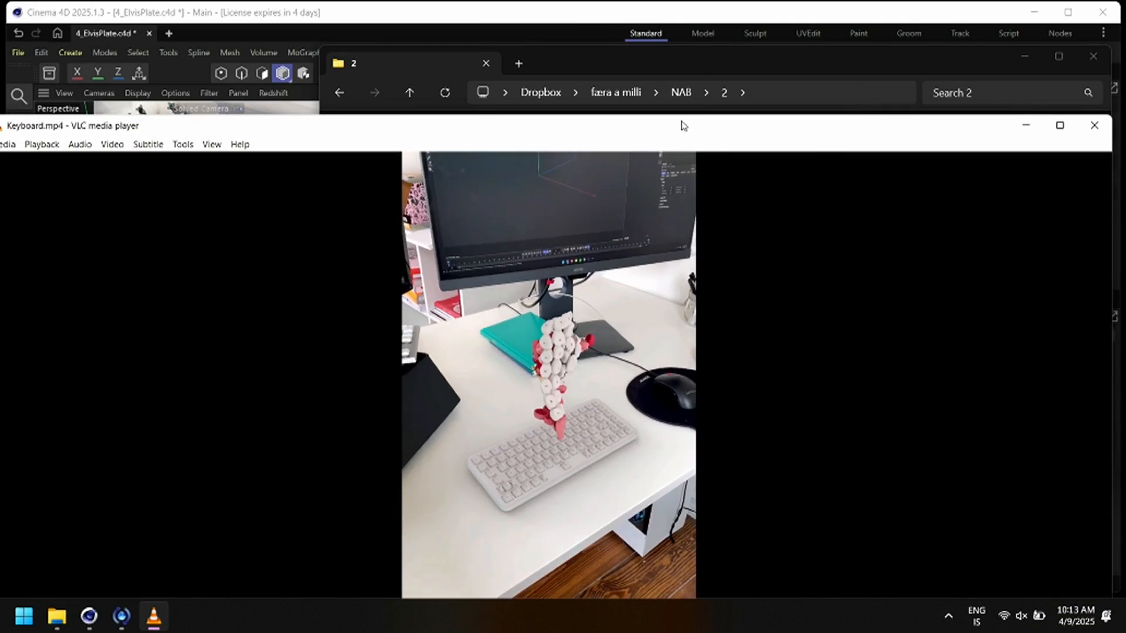